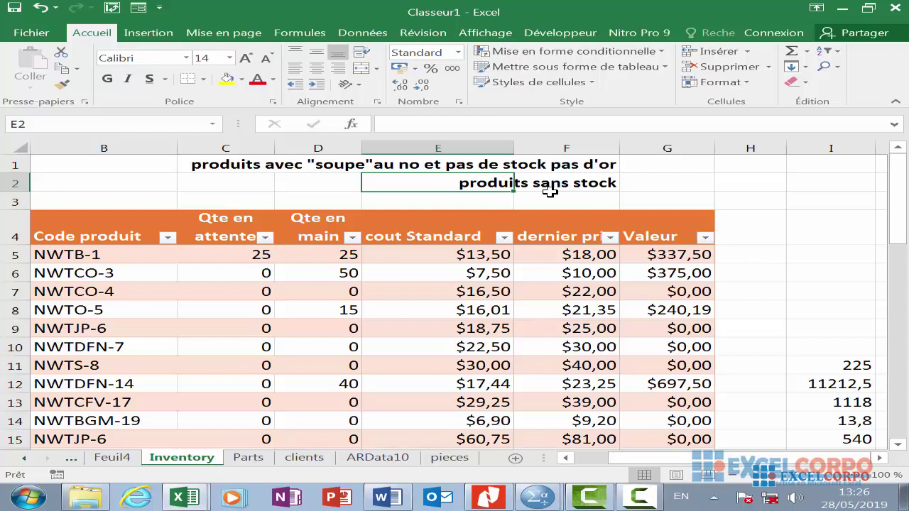
- Open the Insérer une fonction dialog filtered to the Statistiques category
left_click(351, 124)
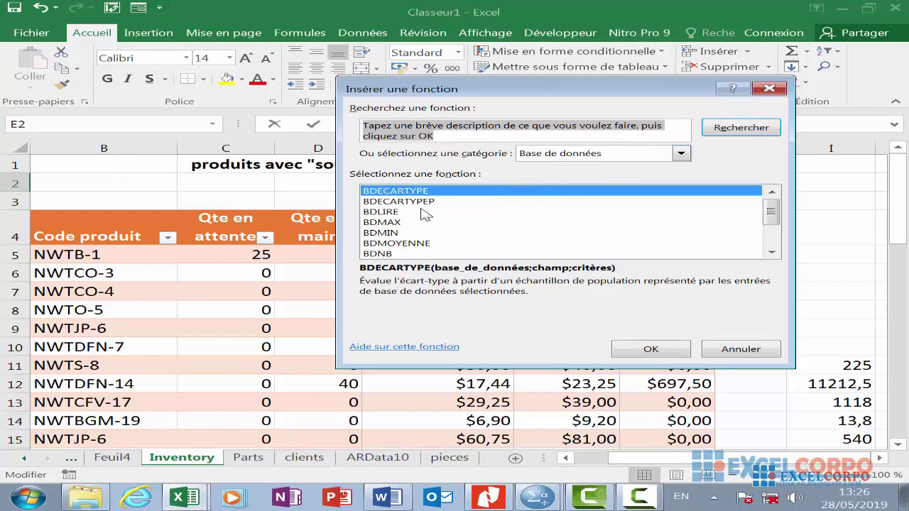
left_click(680, 154)
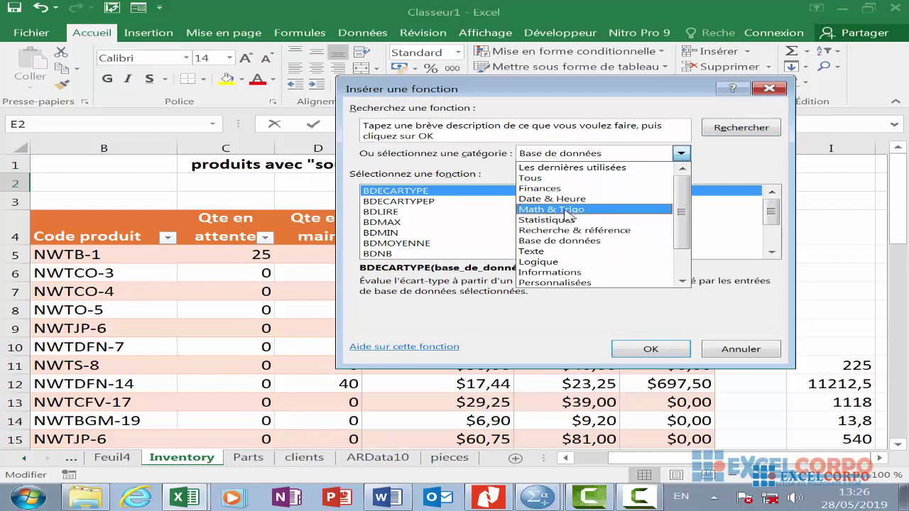
left_click(547, 220)
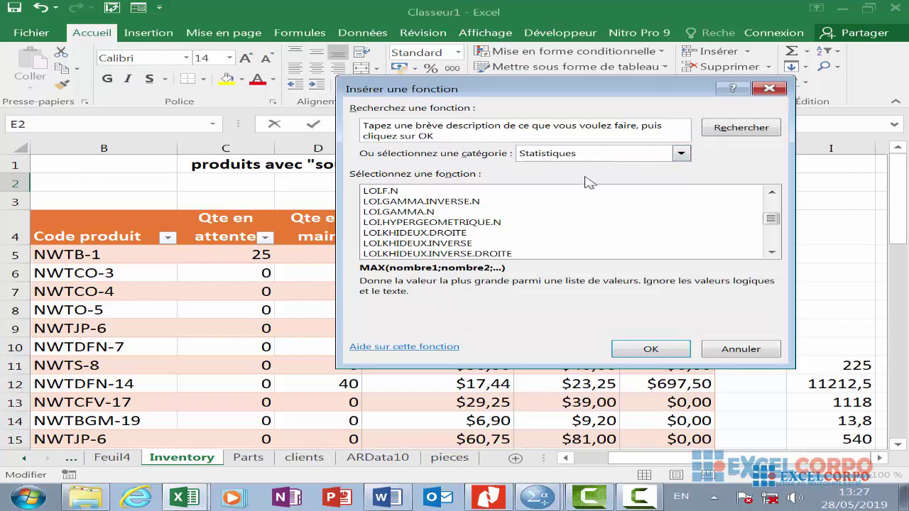
- Read the descriptions of LOI.GAMMA.INVERSE.N and CENTILE.INCLURE in the Statistiques list
left_click(436, 203)
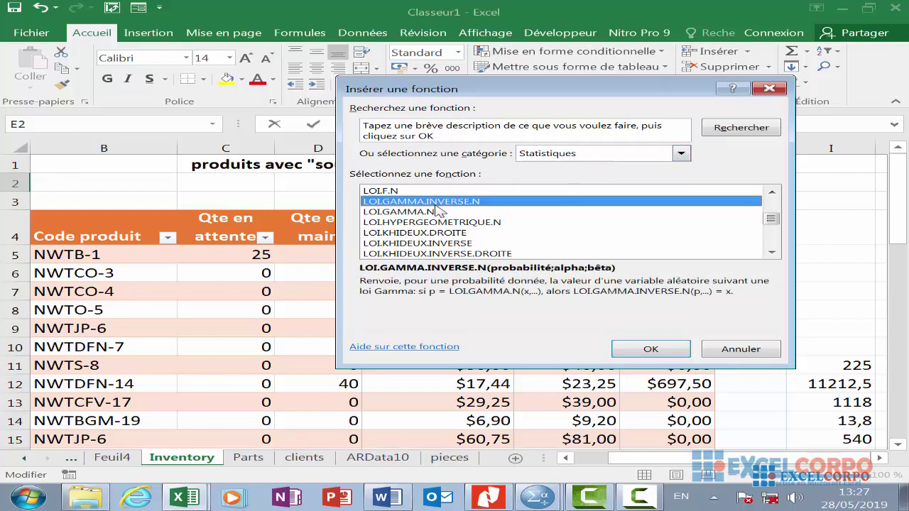
key("n")
key("b")
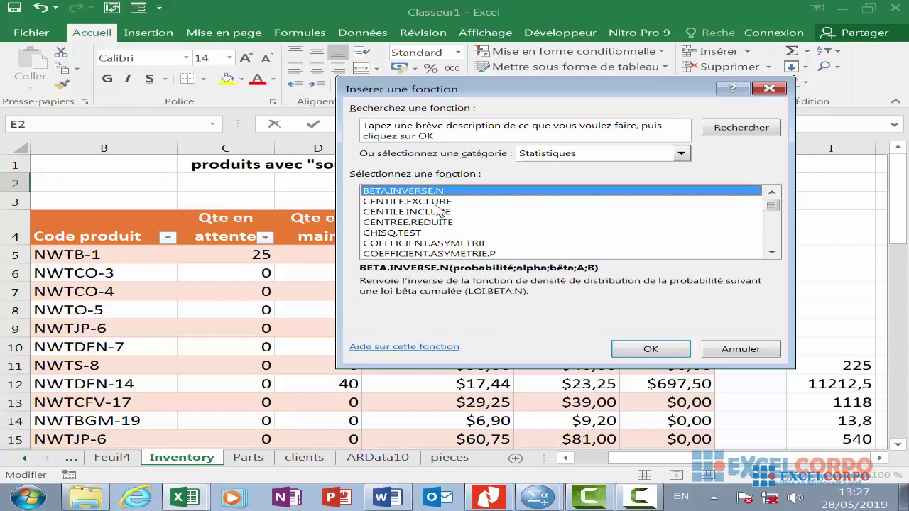
left_click(433, 212)
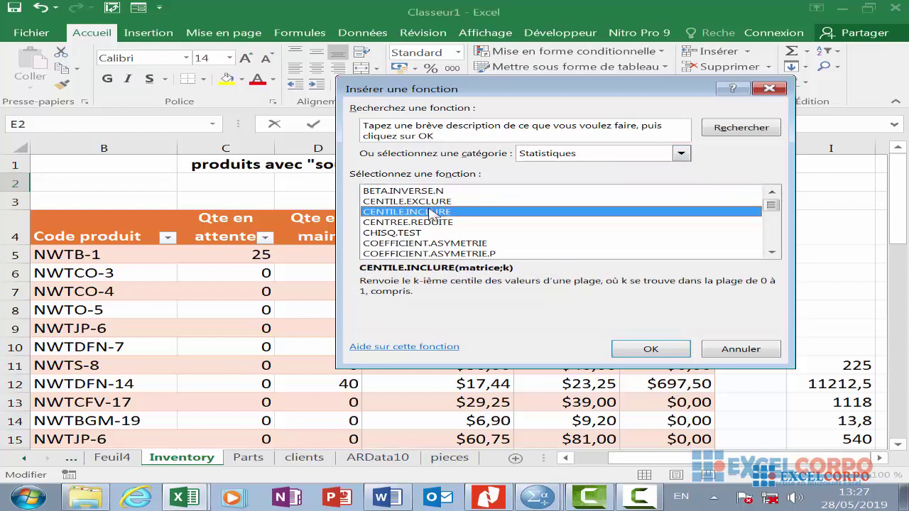
key("n")
scroll(433, 213, "down", 3)
scroll(433, 212, "up", 2)
- Read the descriptions of NB.SI and MOYENNE.SI
left_click(411, 236)
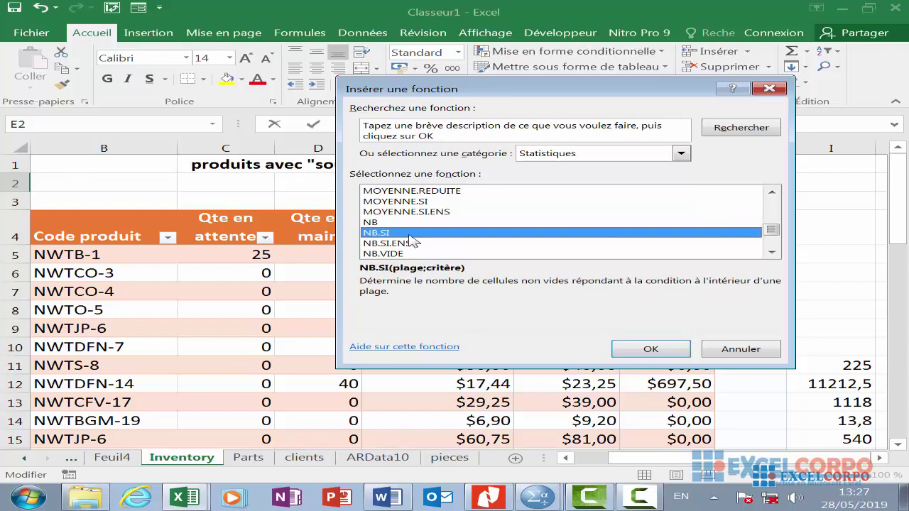
key("m")
scroll(410, 242, "down", 4)
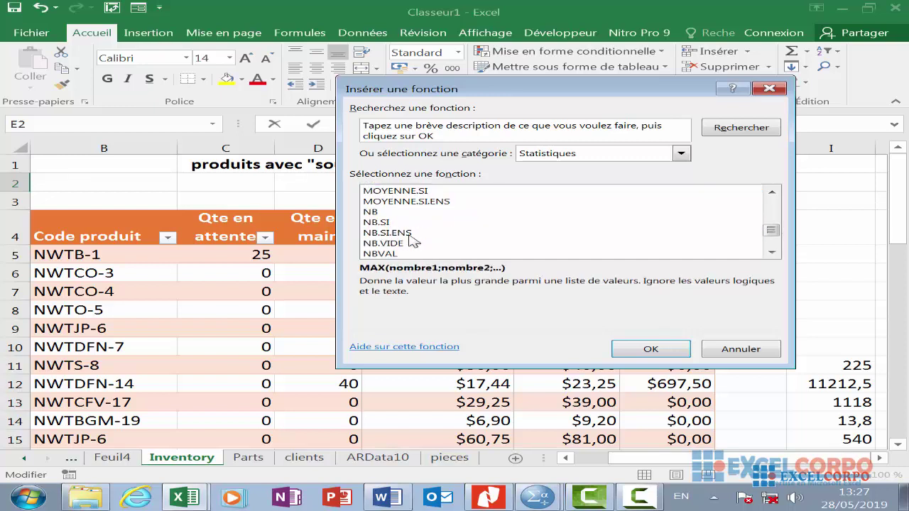
scroll(403, 237, "up", 2)
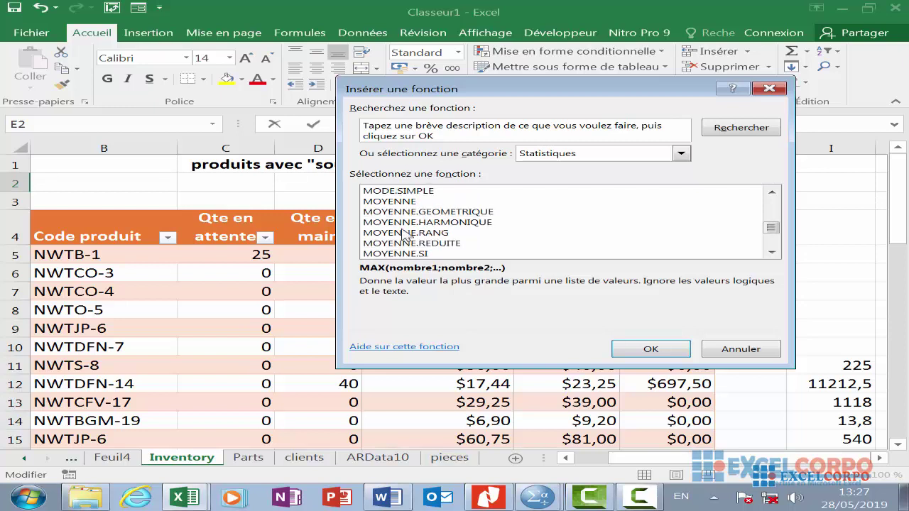
scroll(402, 235, "down", 2)
left_click(413, 191)
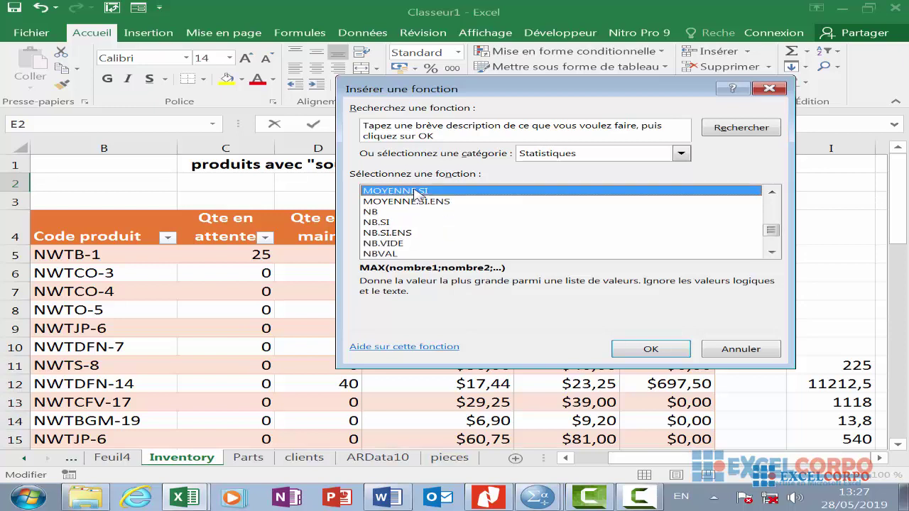
left_click(682, 154)
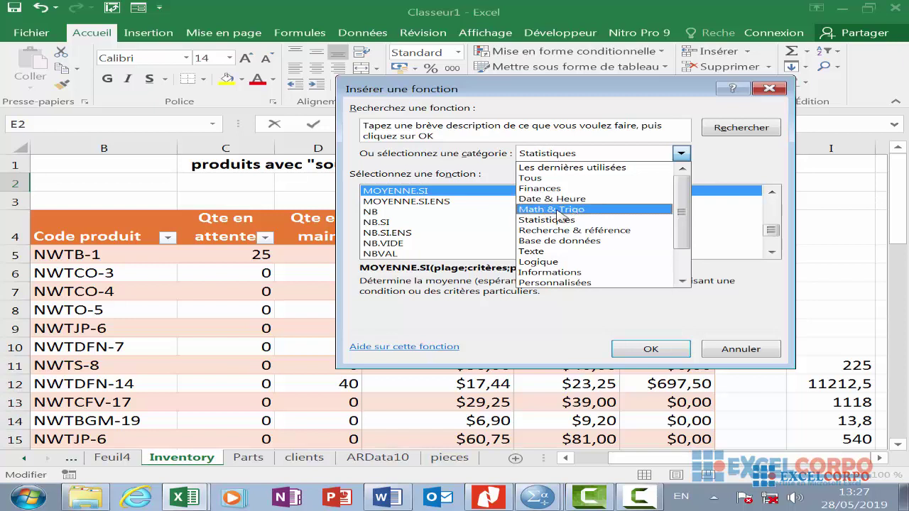
- Filter the function list to Math & Trigo and read the SOMME.SI description
left_click(561, 211)
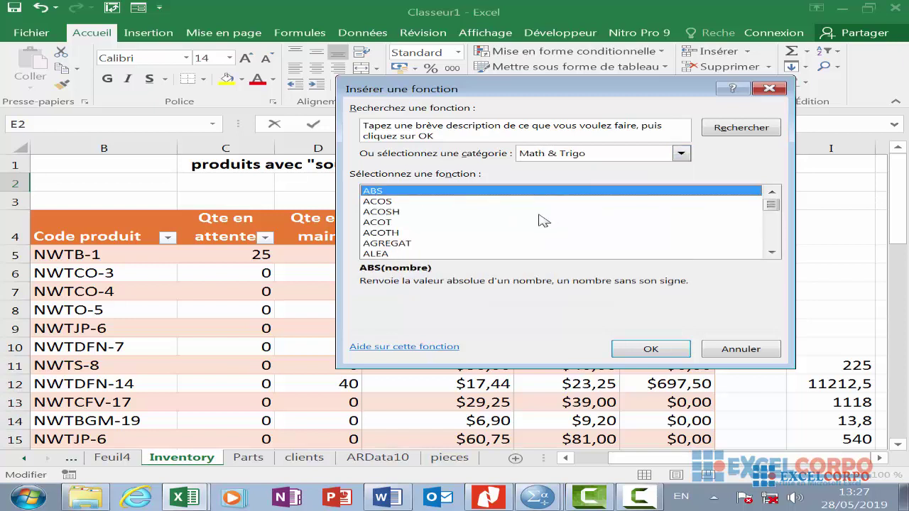
key("s")
scroll(509, 220, "down", 2)
scroll(483, 230, "down", 1)
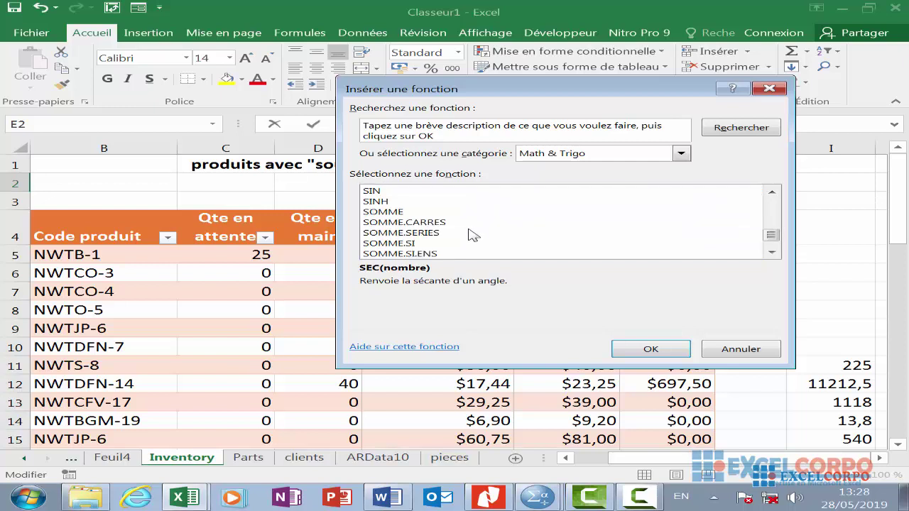
left_click(438, 243)
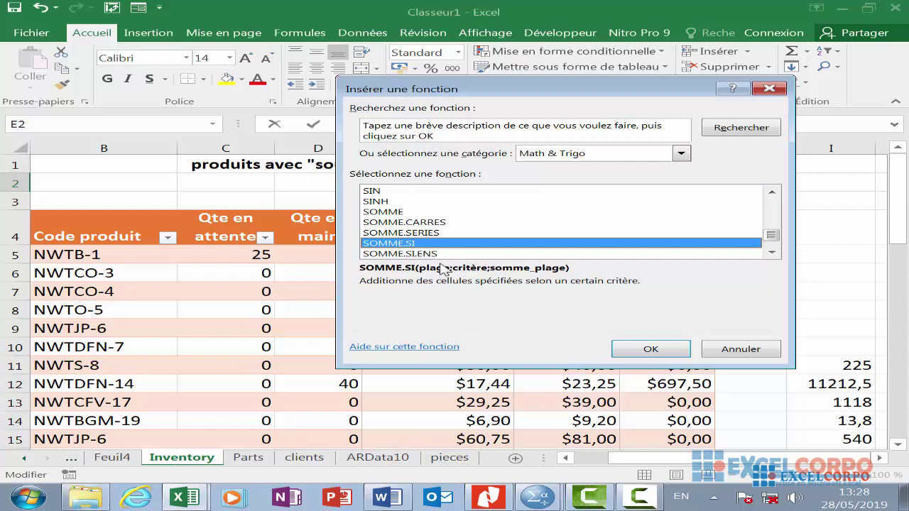
- Return to Statistiques, select NB.SI and open its Plage and Critère arguments
left_click(681, 154)
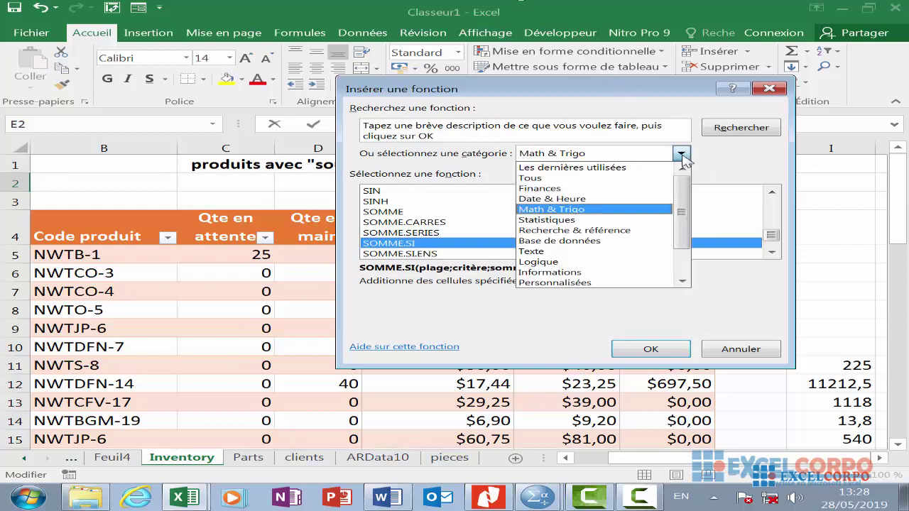
left_click(560, 219)
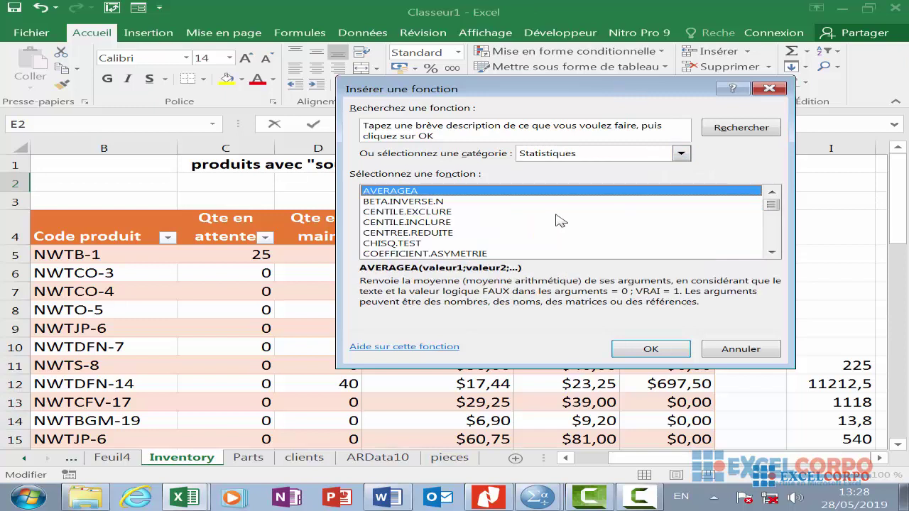
key("n")
scroll(526, 234, "down", 1)
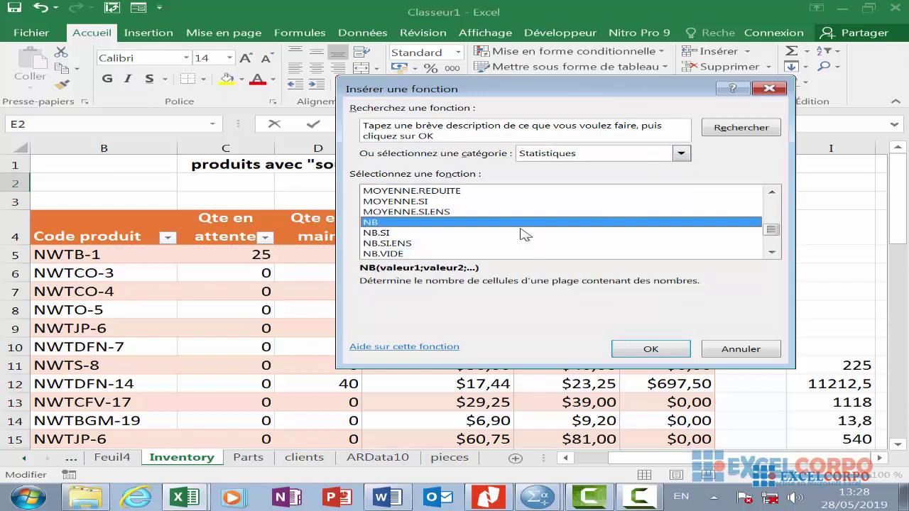
left_click(481, 233)
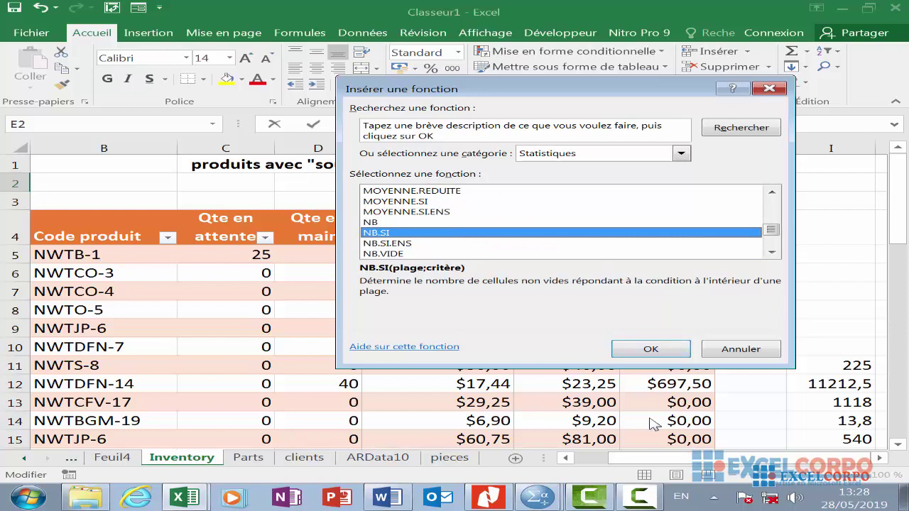
left_click(631, 496)
left_click(747, 394)
left_click(671, 348)
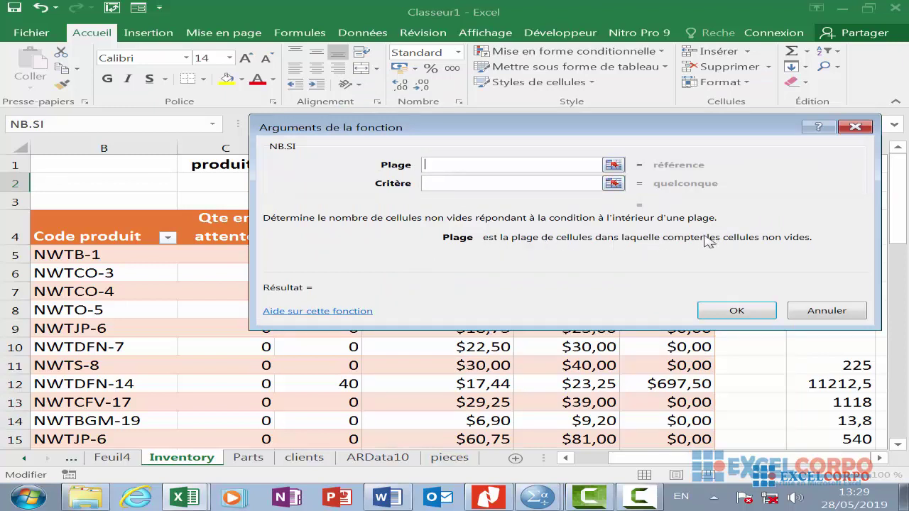
- Read the help for NB.SI's Plage and Critère arguments without filling them in
left_click(454, 184)
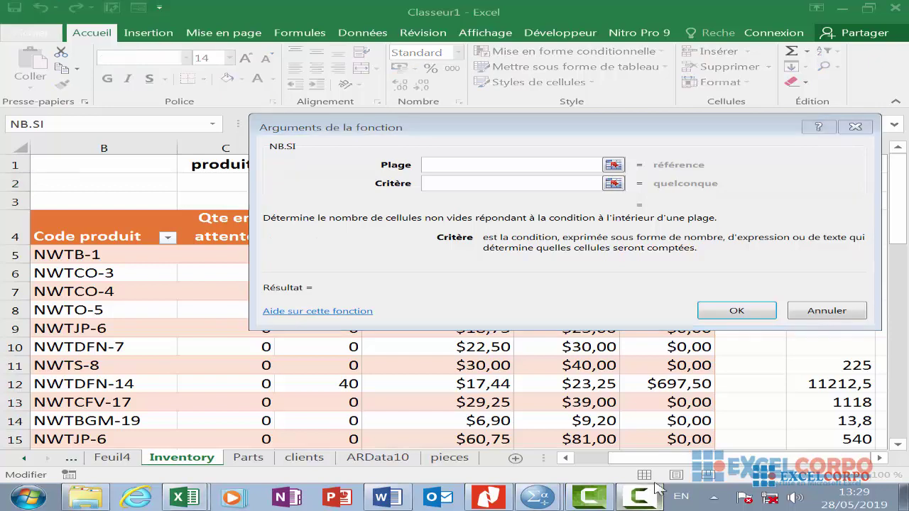
left_click(447, 167)
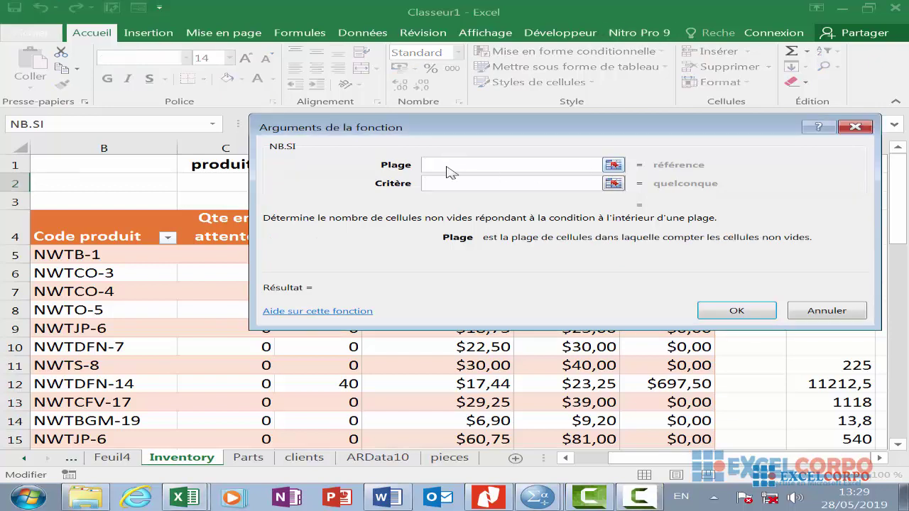
left_click(447, 184)
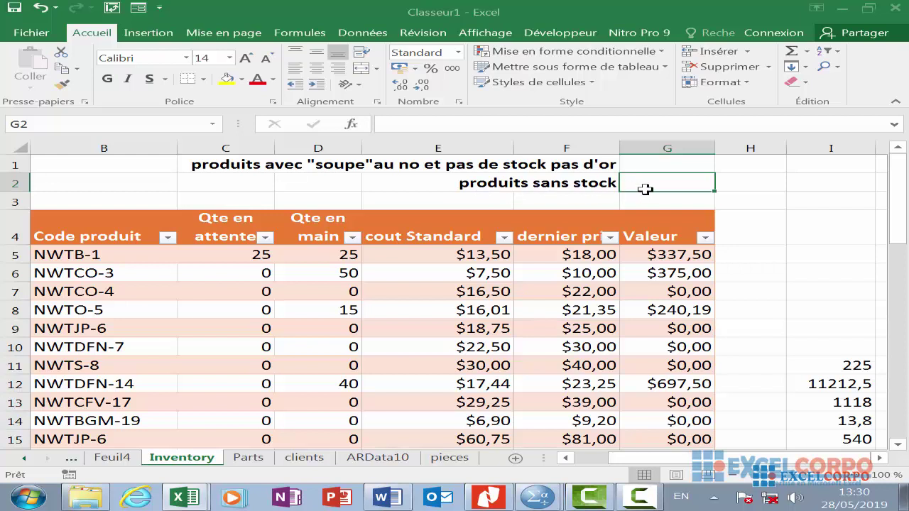
left_click_drag(697, 458, 573, 460)
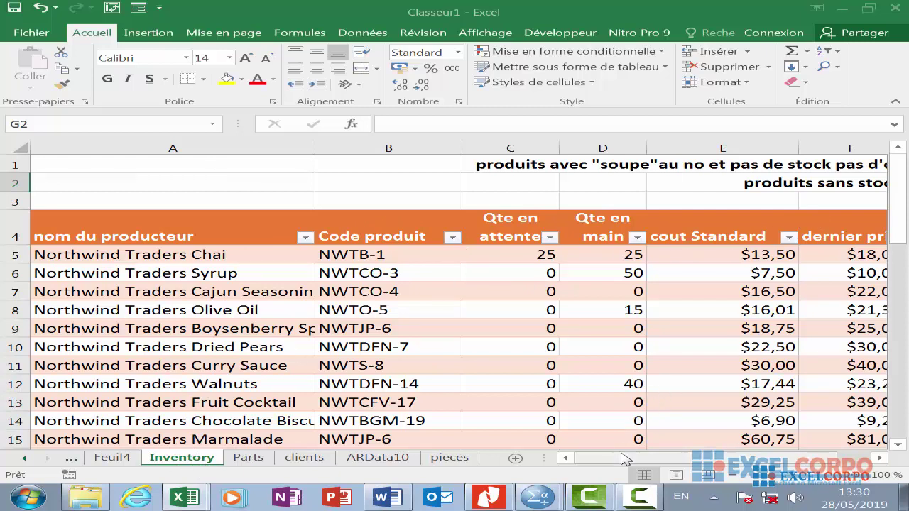
left_click_drag(631, 458, 649, 458)
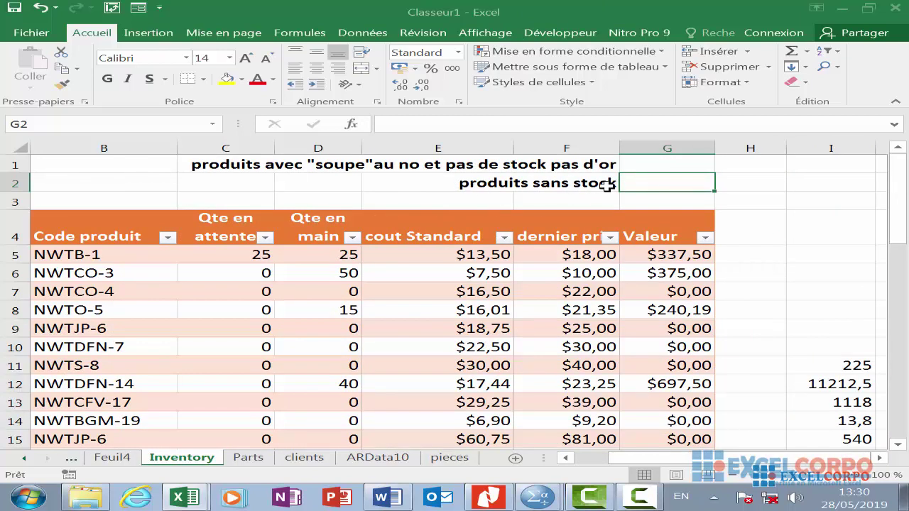
- Enter =NB.SI(Inventory[Qte en main];"=0") in G2, counting 29 zero-stock products
type("=")
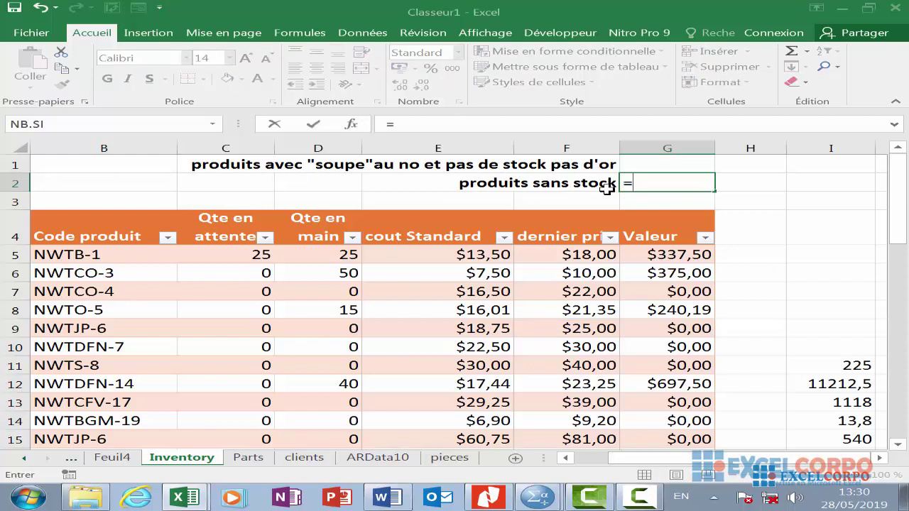
type("n")
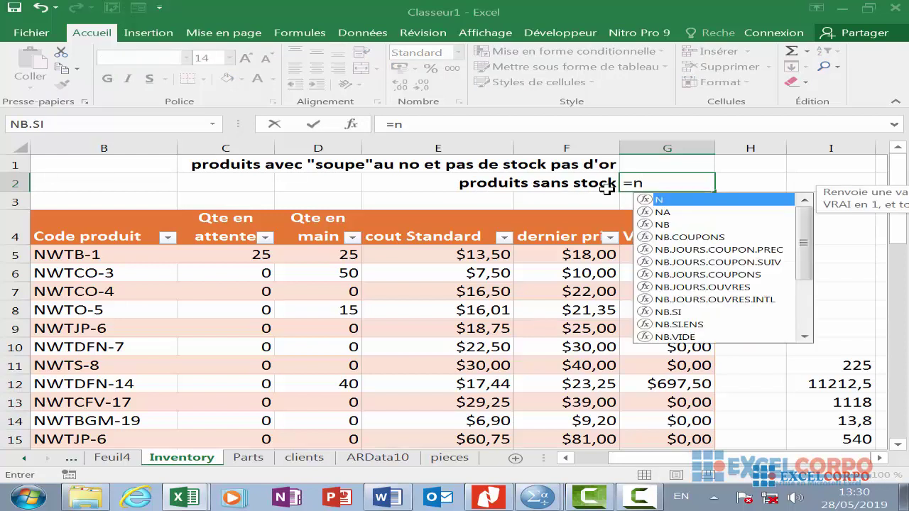
type("b,")
key("BackSpace")
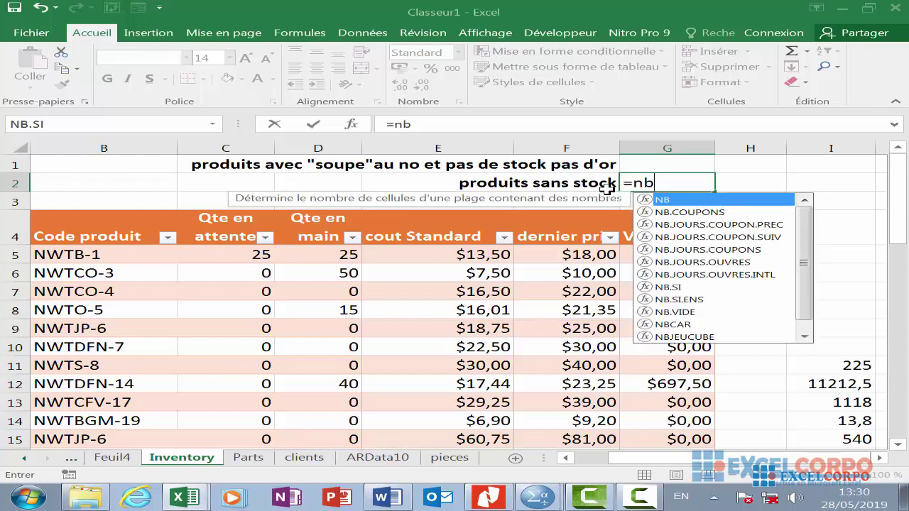
type(".si")
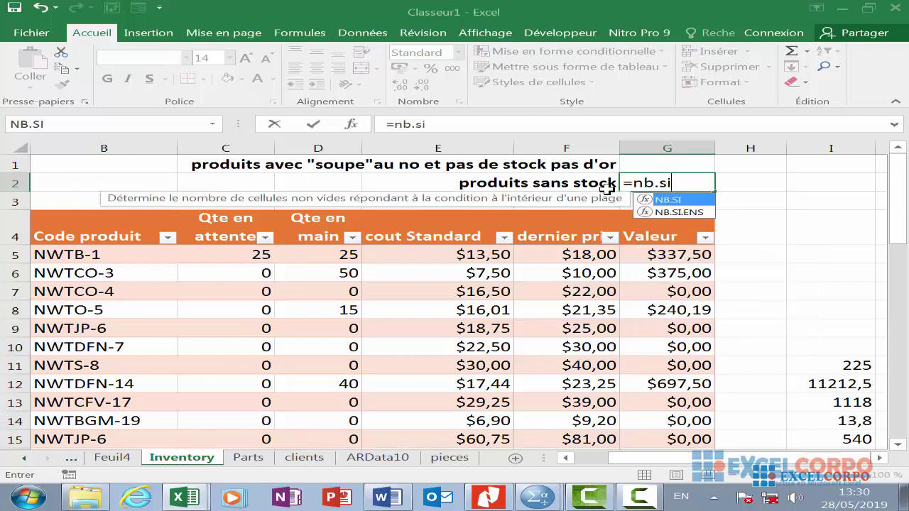
double_click(696, 200)
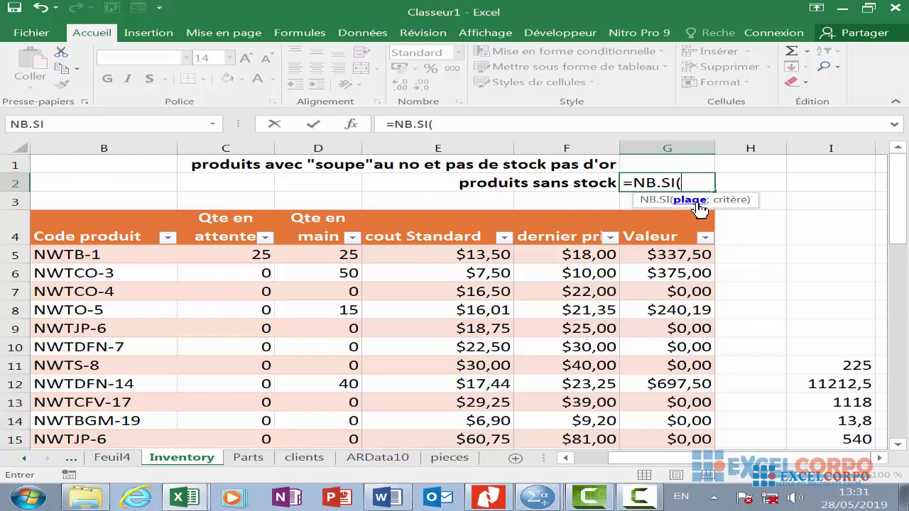
type("inven")
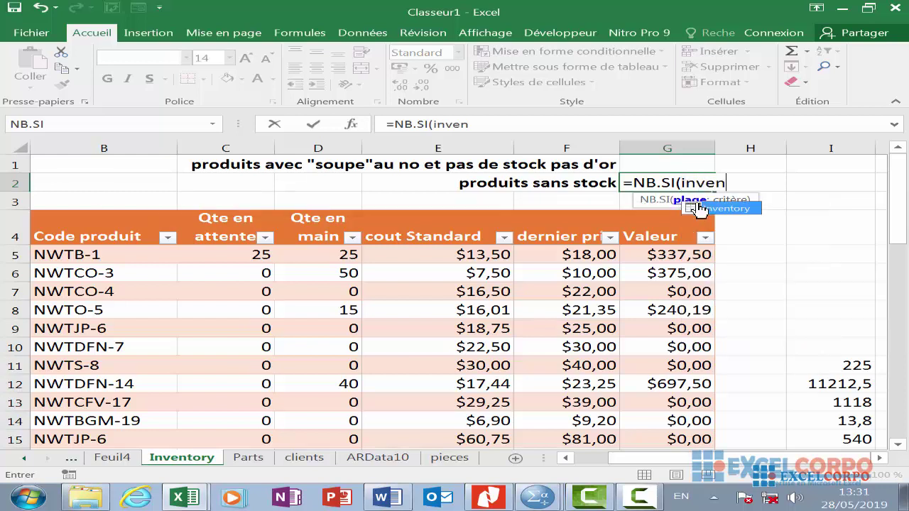
double_click(731, 207)
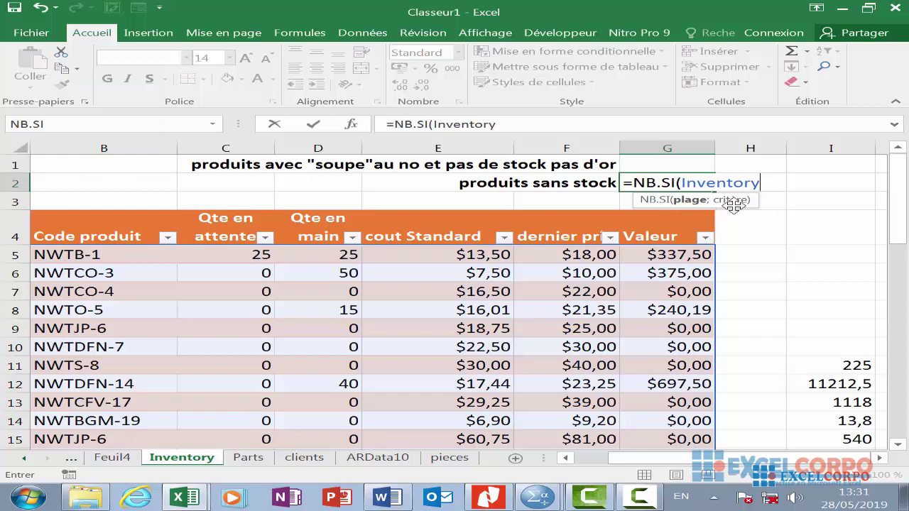
type("[")
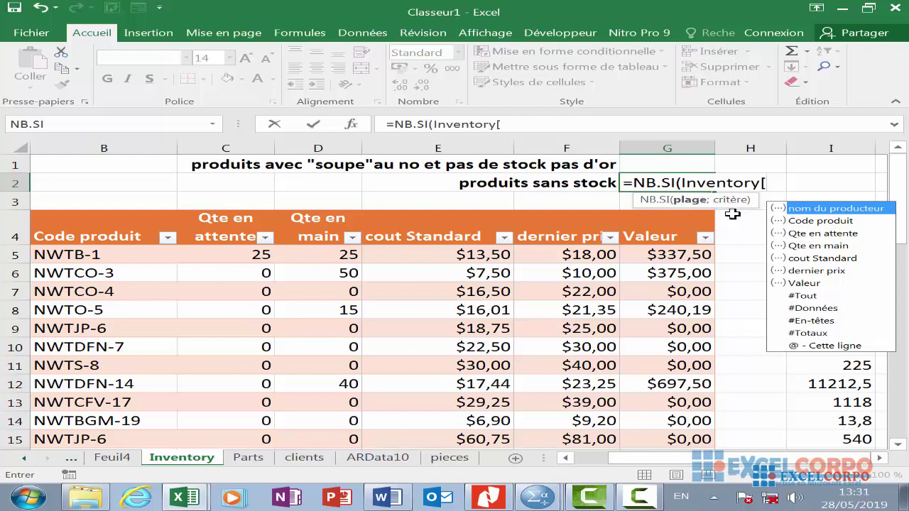
double_click(820, 246)
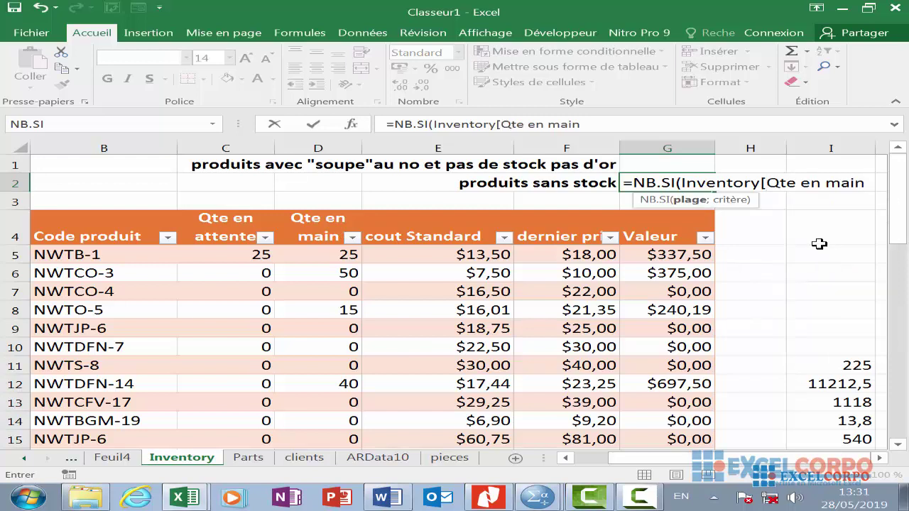
type("]")
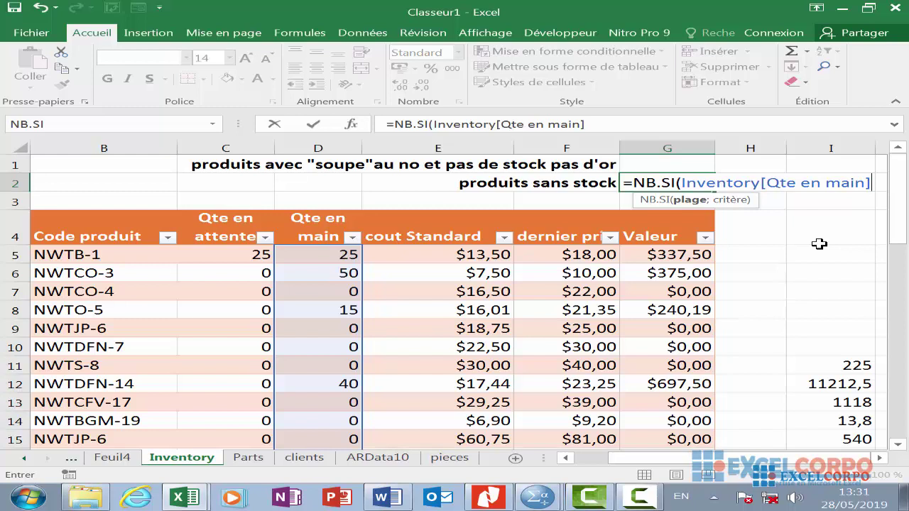
type(";")
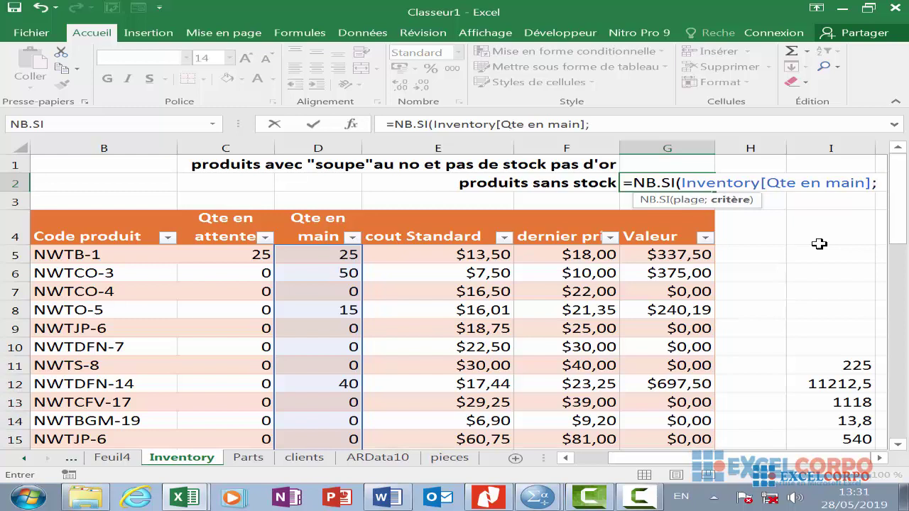
type("\"")
type("=")
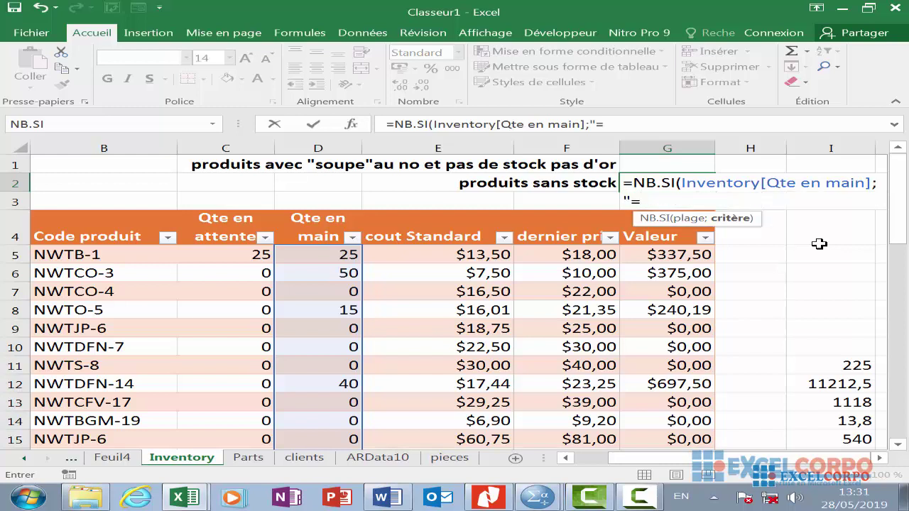
type("0")
type("\"")
type(")")
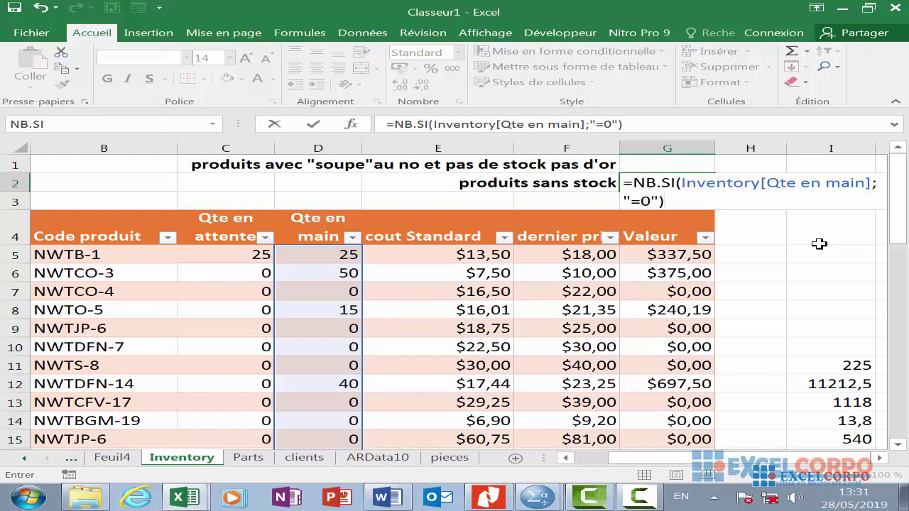
key("Return")
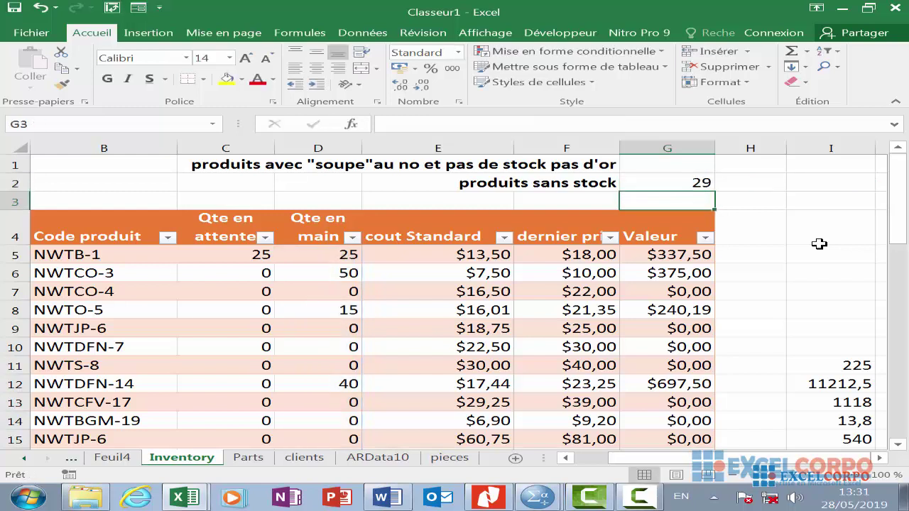
- Choose SOMME.SI from the Math & Trigo functions to open its arguments for F16
left_click(669, 183)
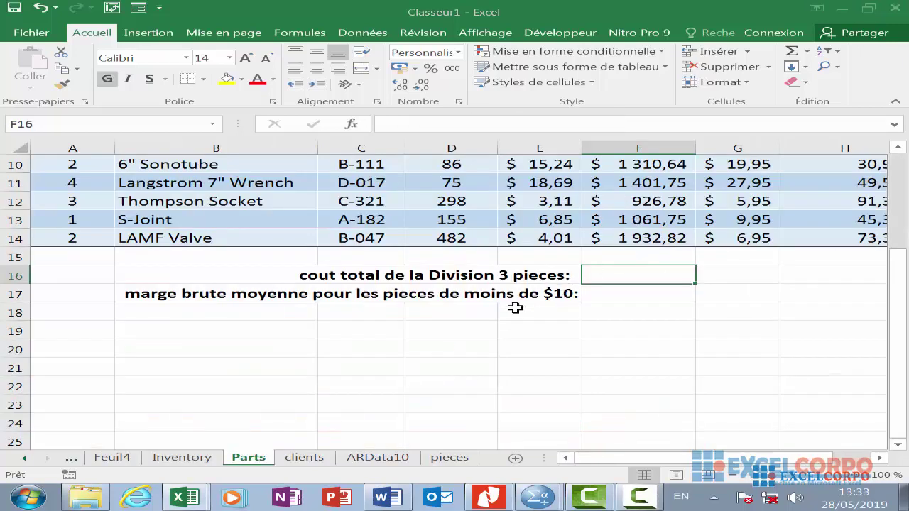
scroll(515, 305, "up", 3)
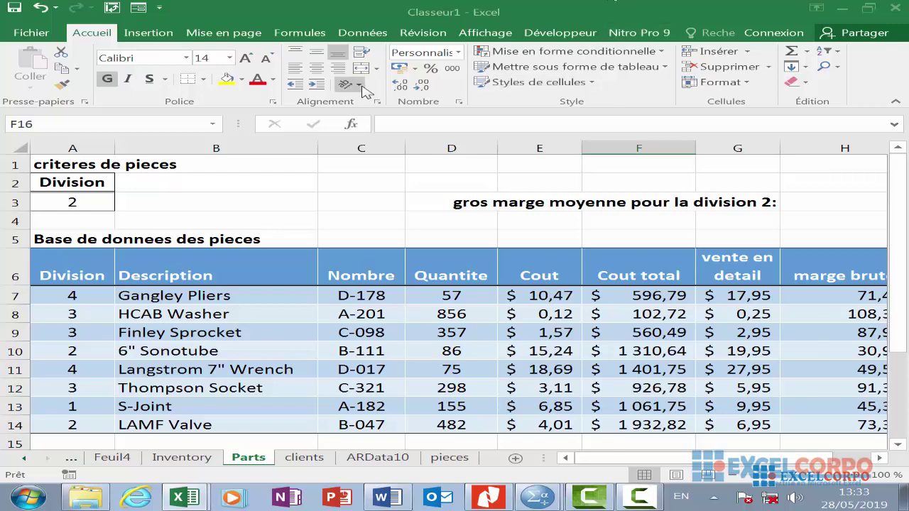
left_click(353, 124)
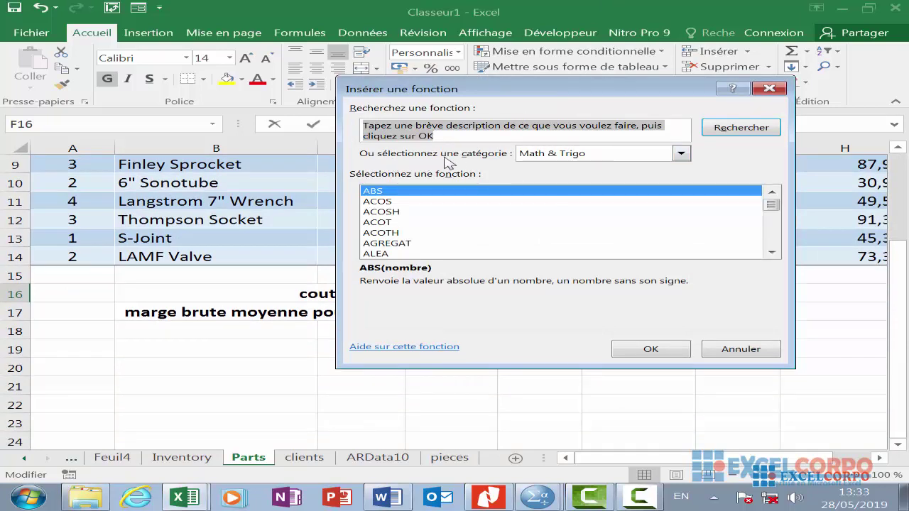
left_click(398, 222)
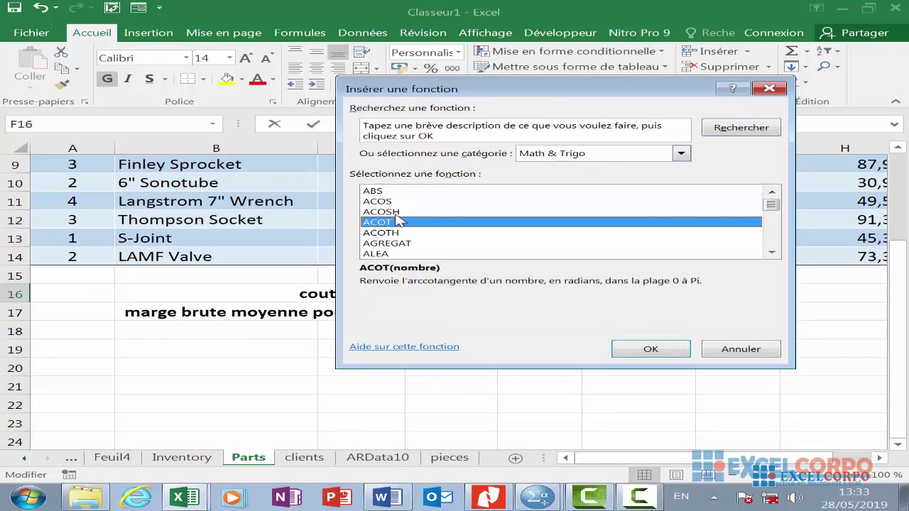
key("s")
scroll(398, 223, "down", 2)
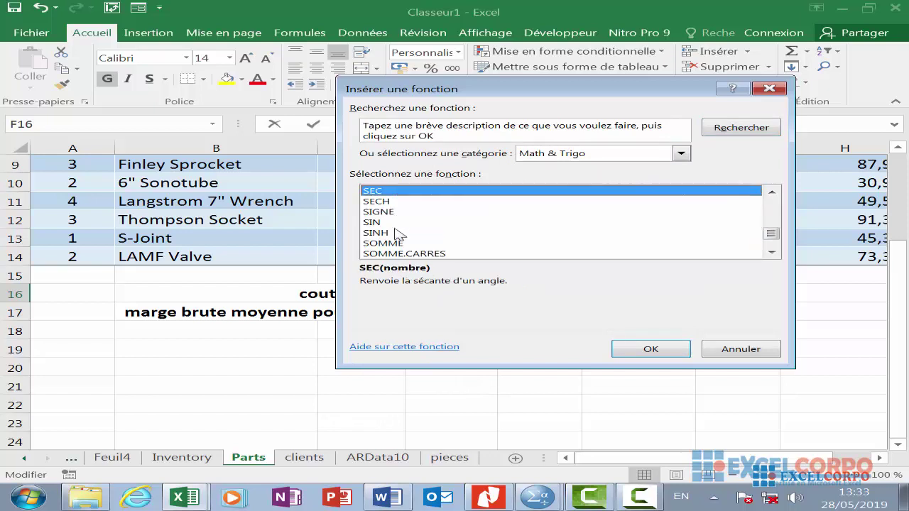
scroll(398, 234, "down", 1)
left_click(405, 242)
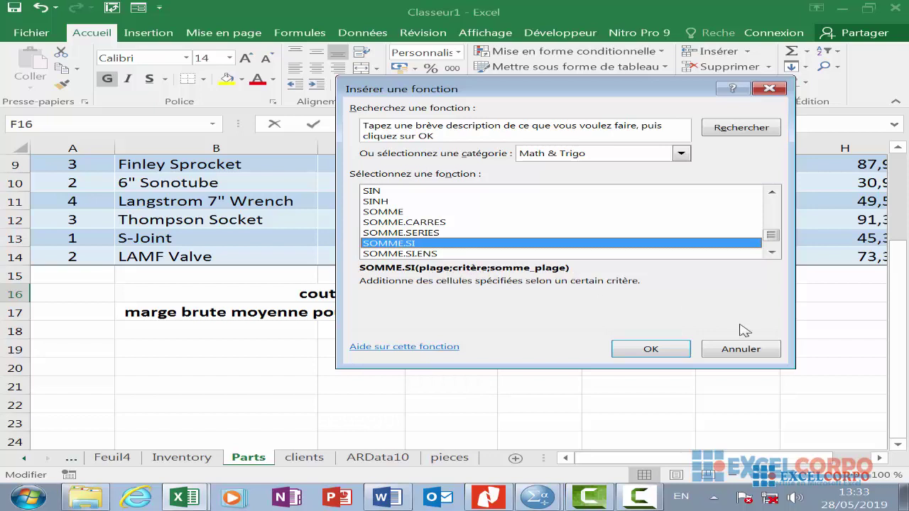
left_click(658, 355)
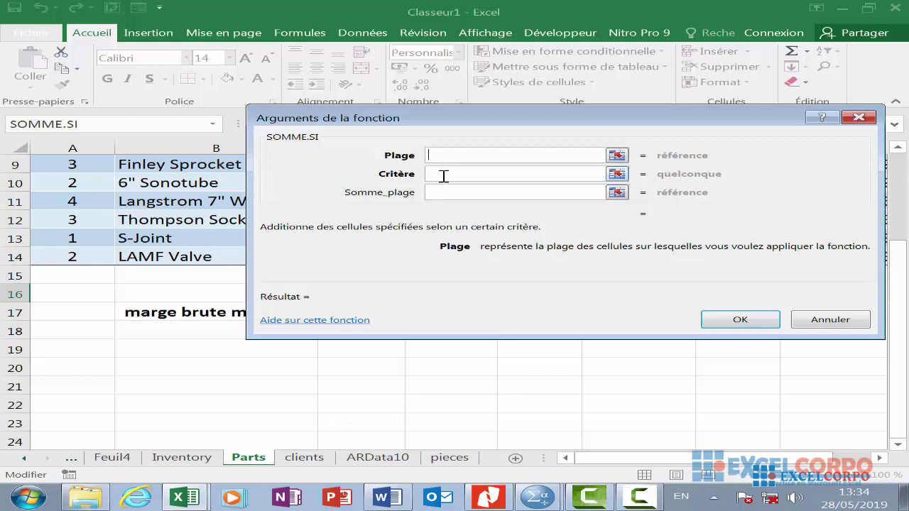
left_click(441, 177)
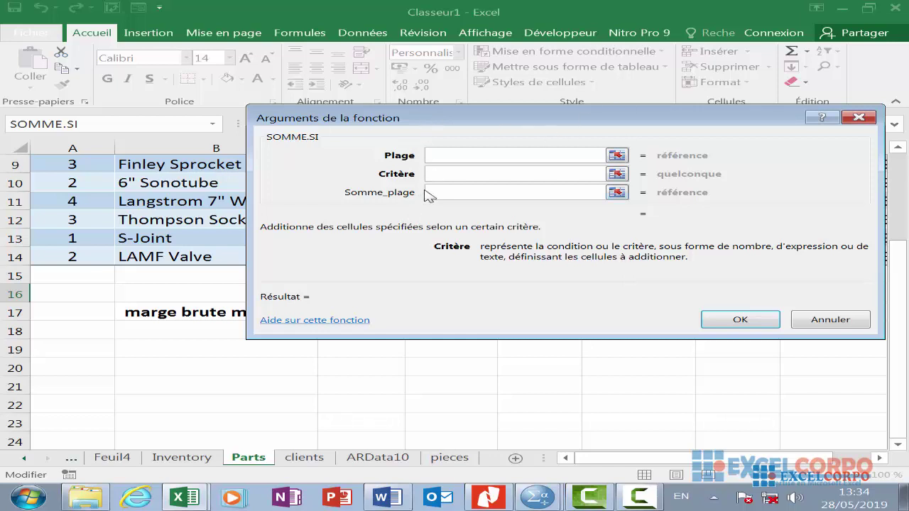
left_click(428, 193)
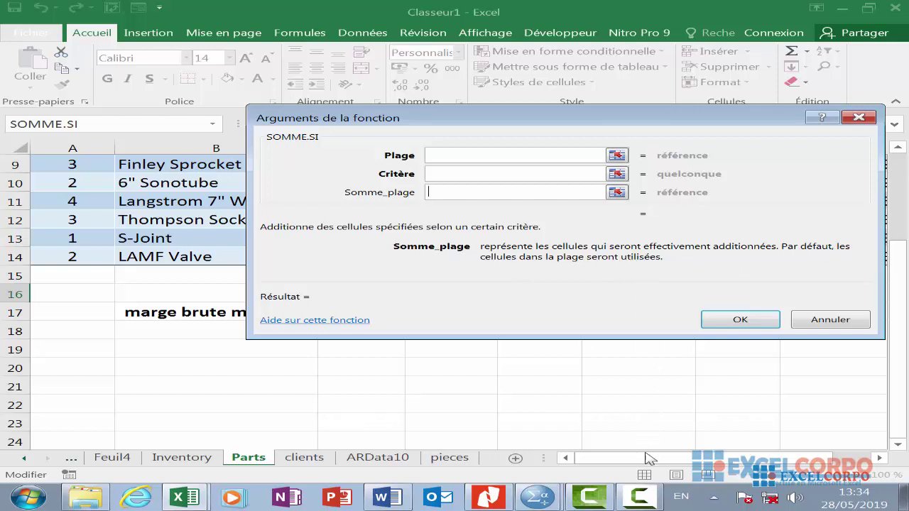
left_click(643, 493)
left_click(733, 377)
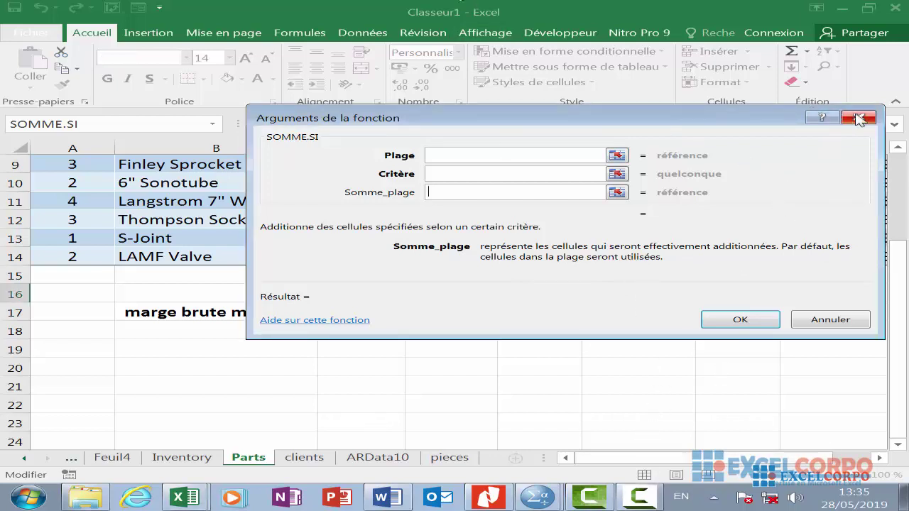
- Cancel the arguments dialog and start =SOMME.SI( directly in F16 via autocomplete
left_click(859, 118)
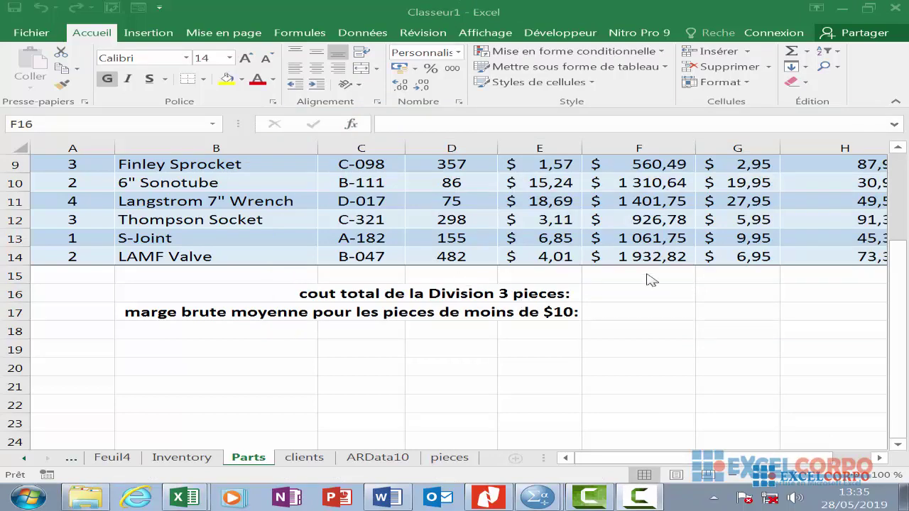
scroll(741, 255, "up", 3)
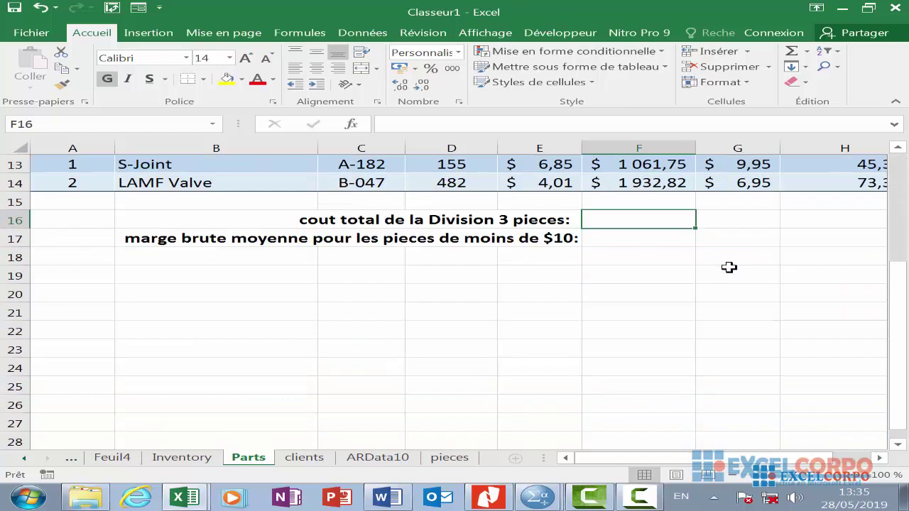
scroll(732, 265, "down", 4)
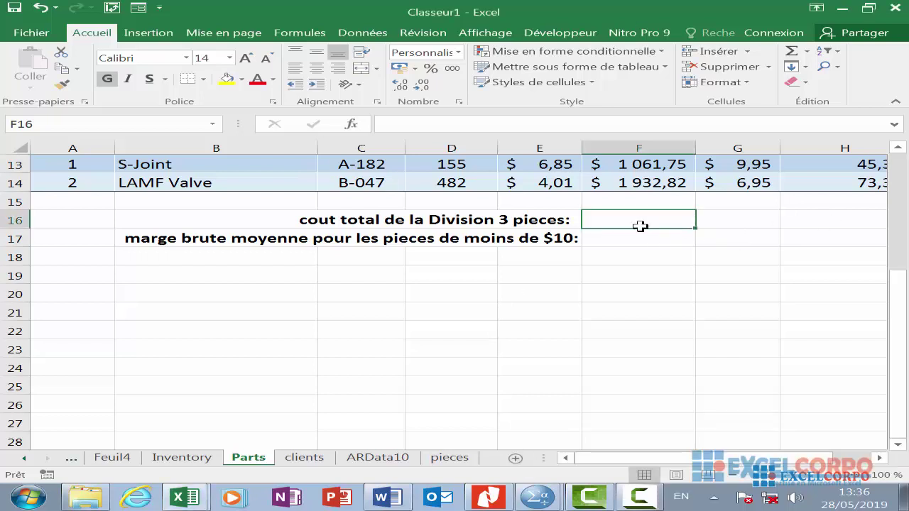
scroll(640, 225, "up", 1)
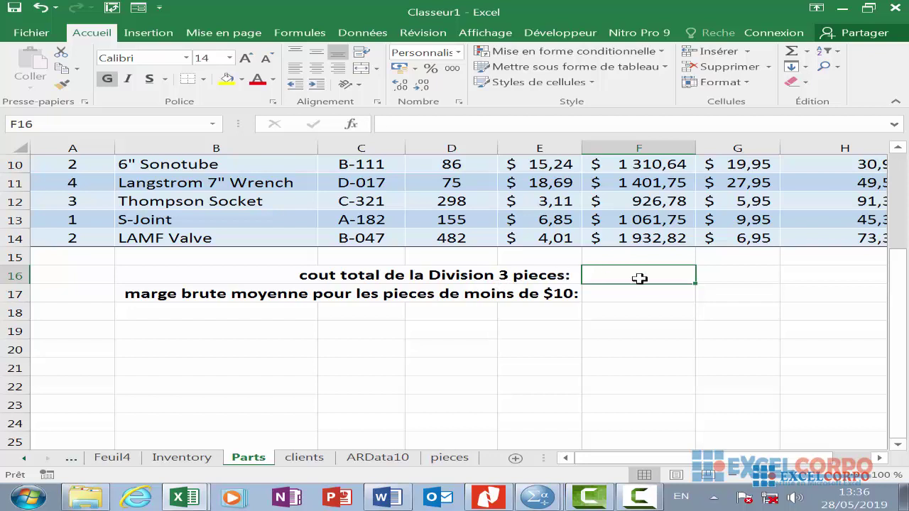
type("=somm")
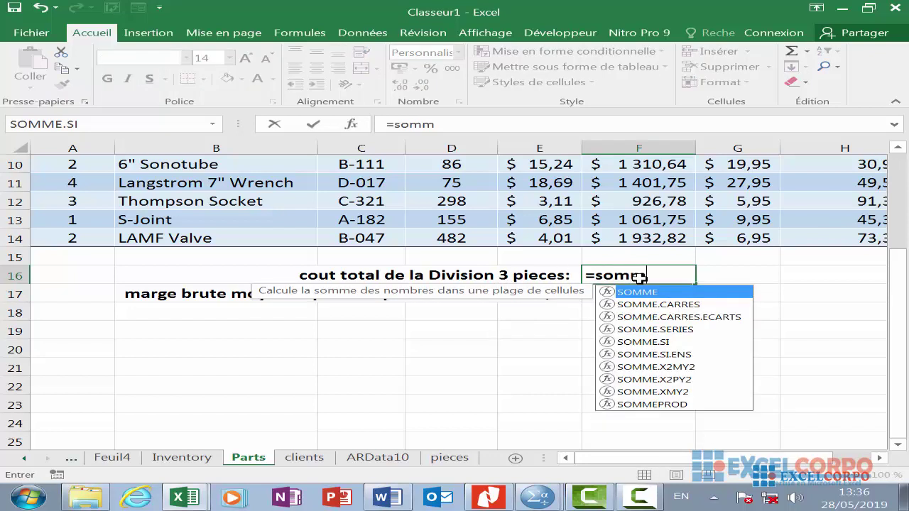
type("e.")
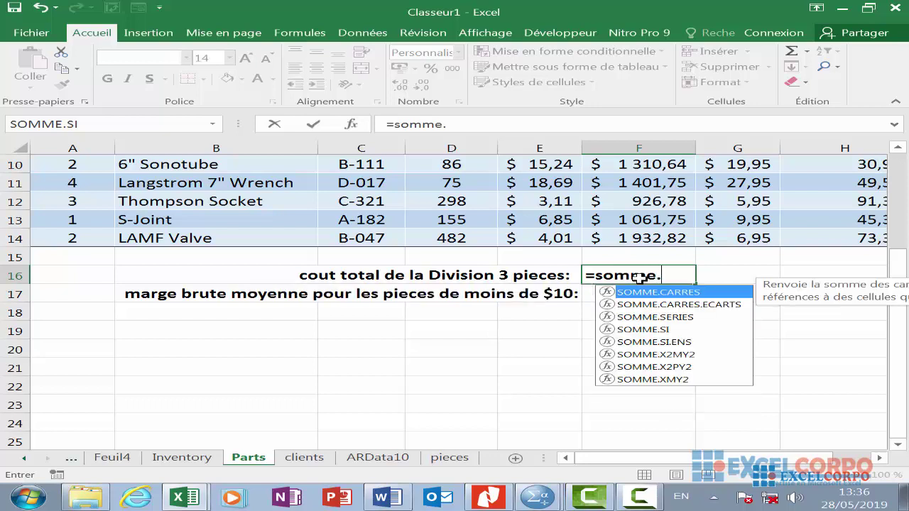
type("s")
left_click(662, 305)
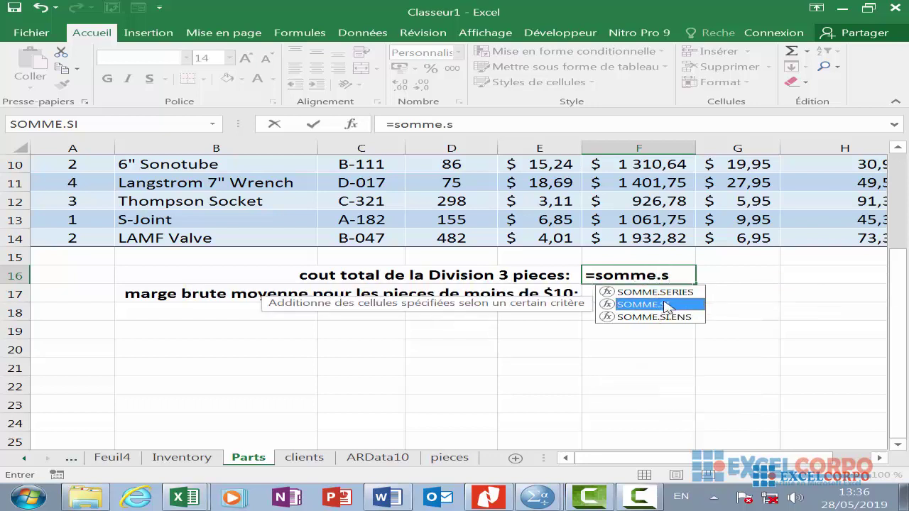
double_click(667, 305)
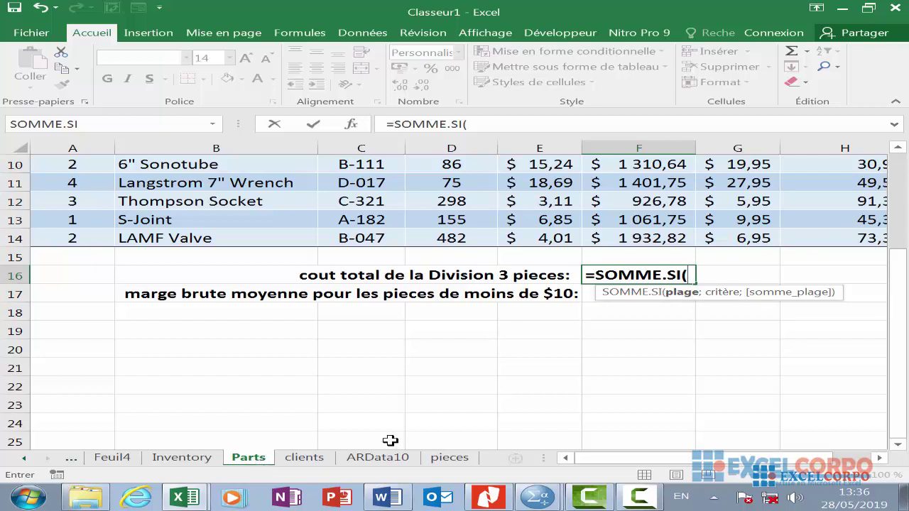
- Add Parts[Division] as the SOMME.SI range argument in F16
type("par")
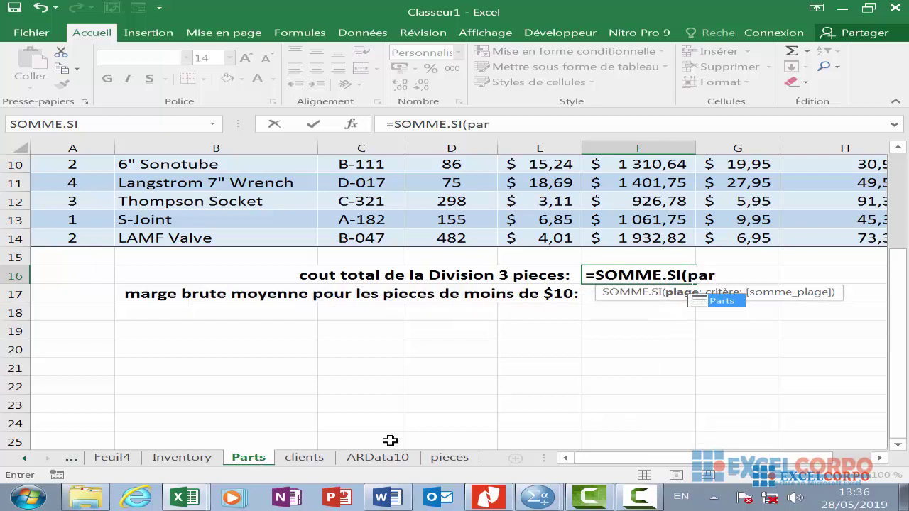
double_click(723, 301)
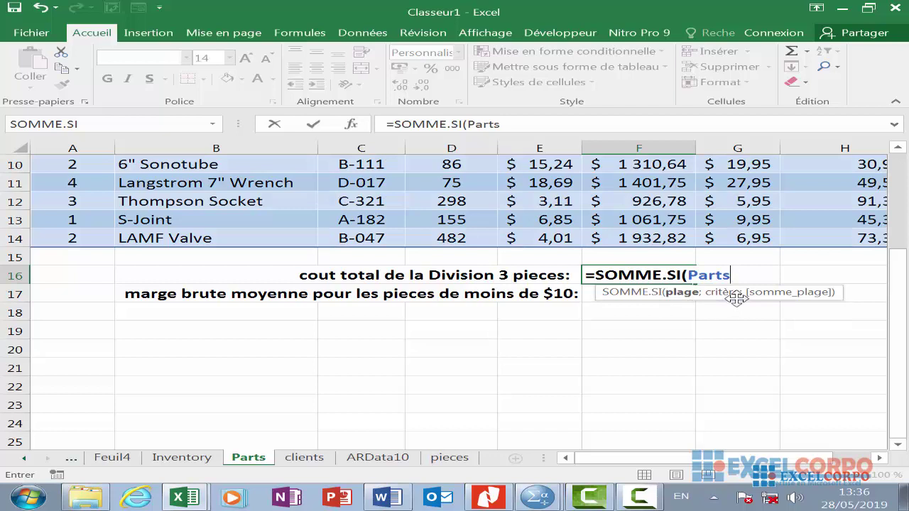
type("[")
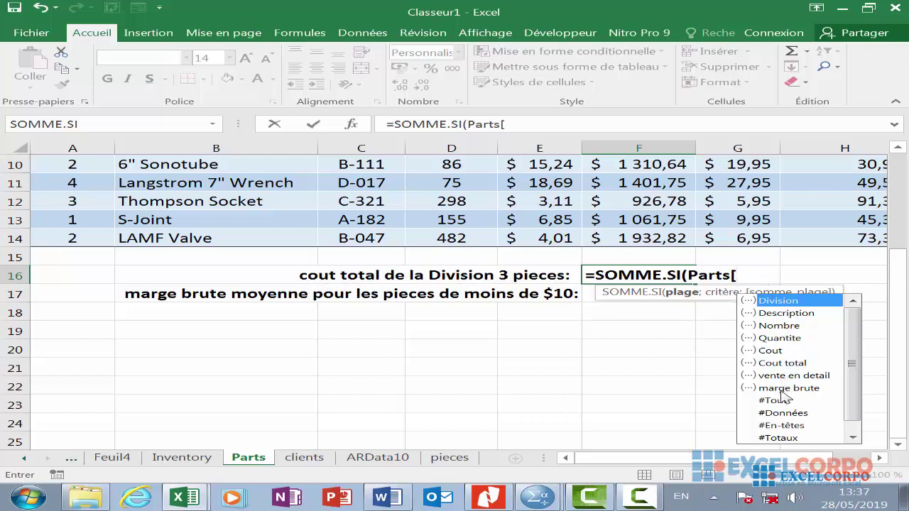
double_click(789, 301)
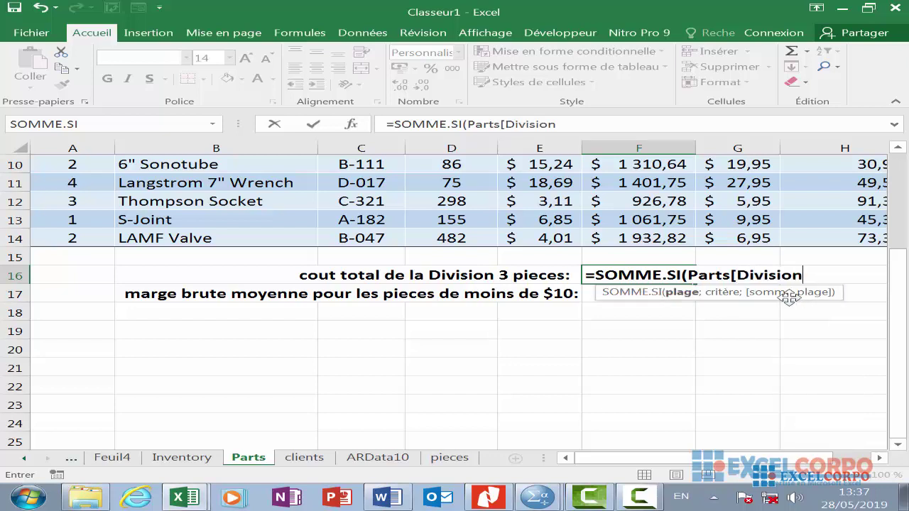
type("]")
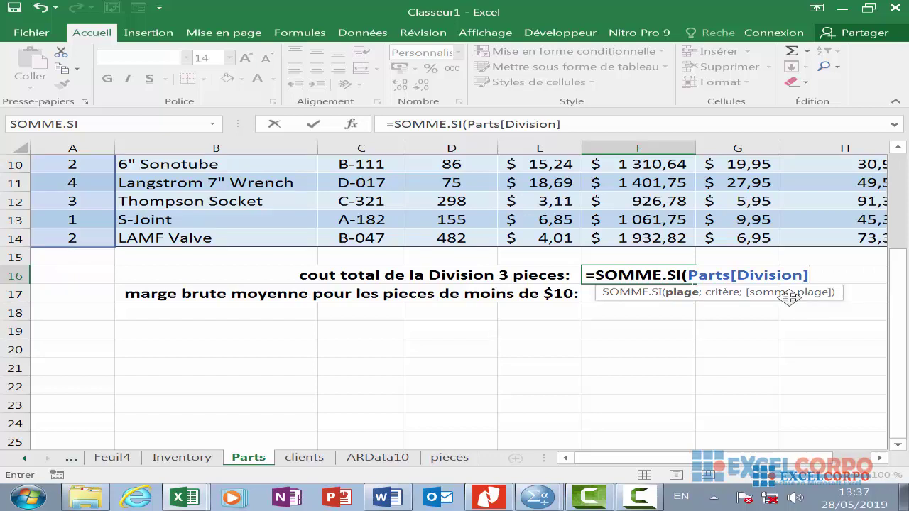
type(";")
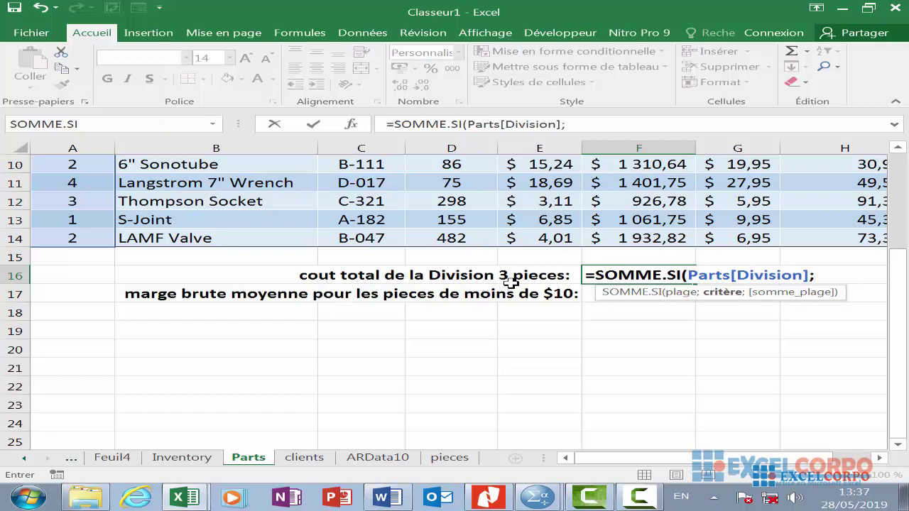
- Add the "=3" criterion and Parts[Cout total] sum range, closing the SOMME.SI formula
type("\"")
type("=3\"")
type(";")
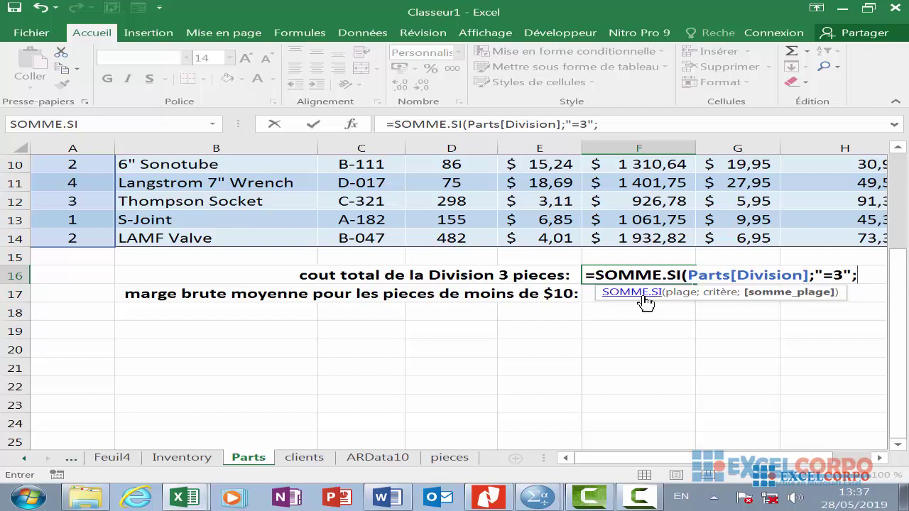
type("p")
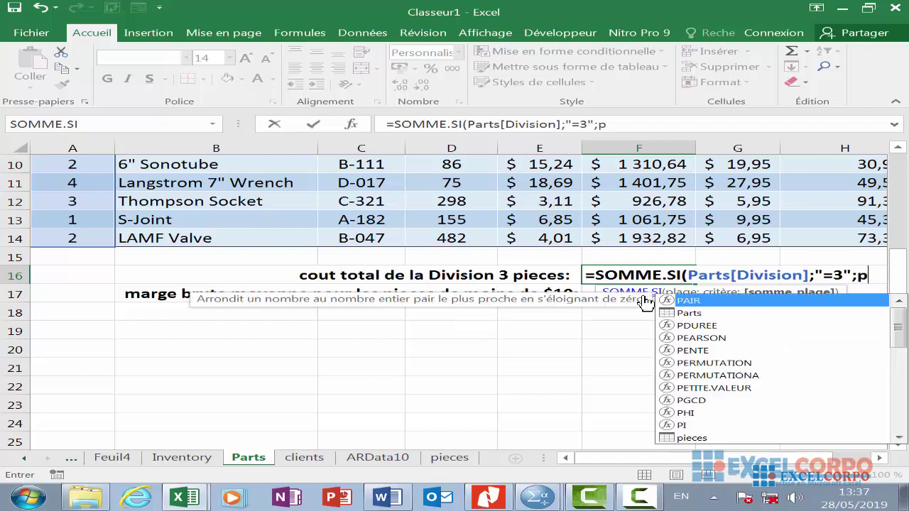
type("ar")
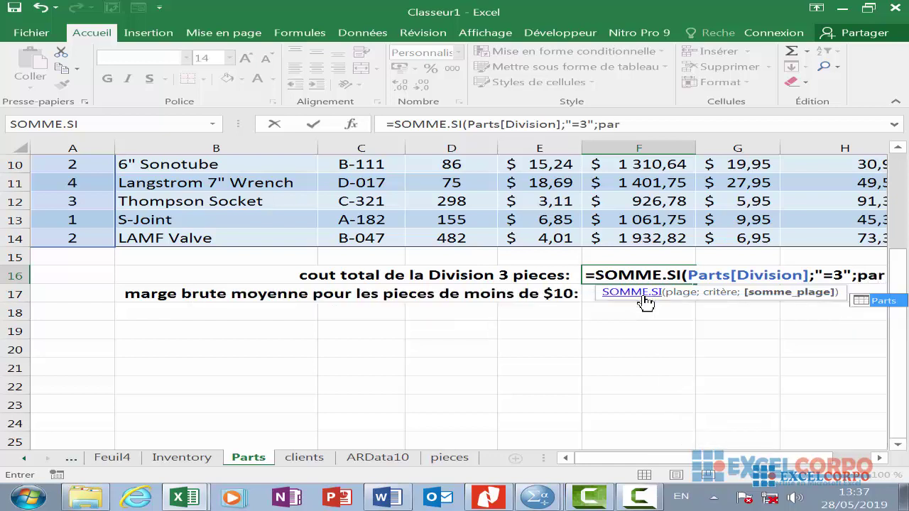
double_click(883, 302)
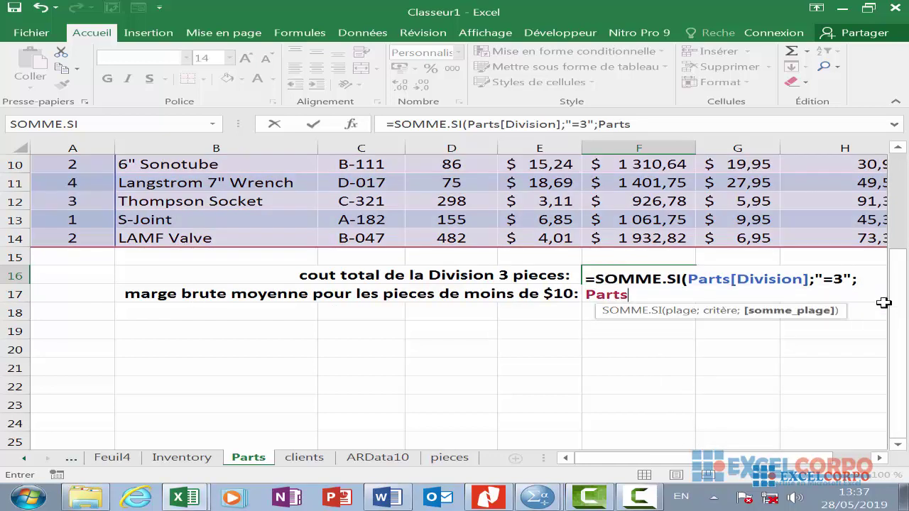
type("[")
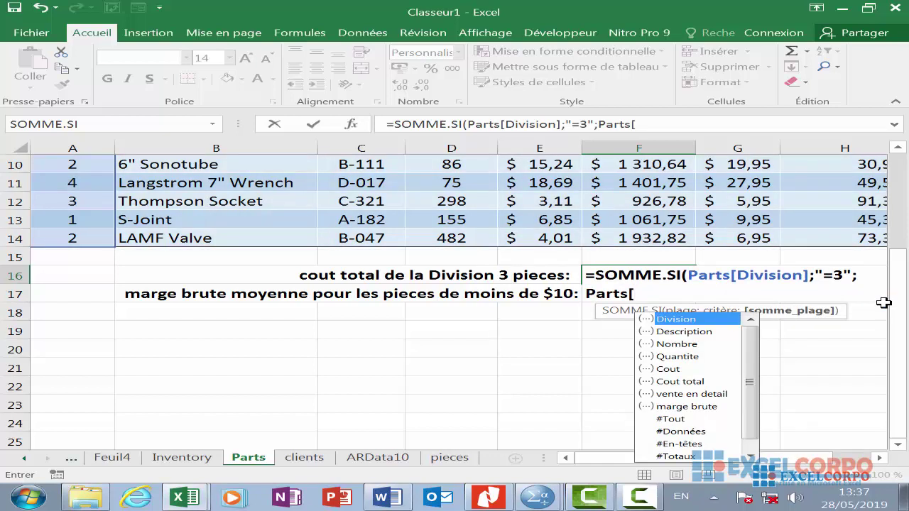
double_click(681, 383)
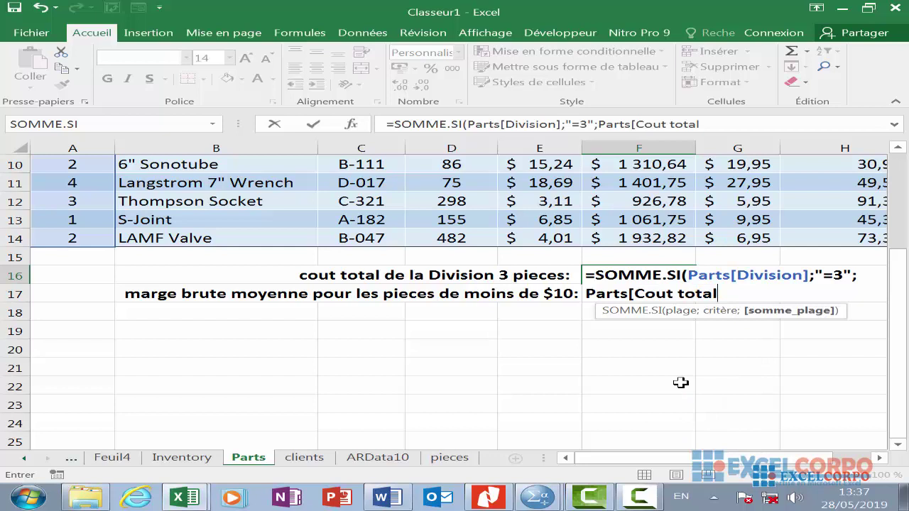
type("]")
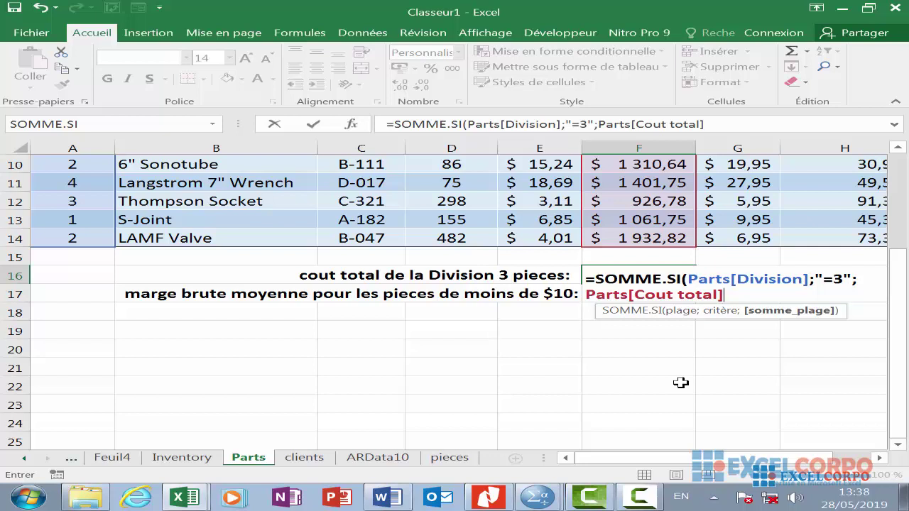
type(")")
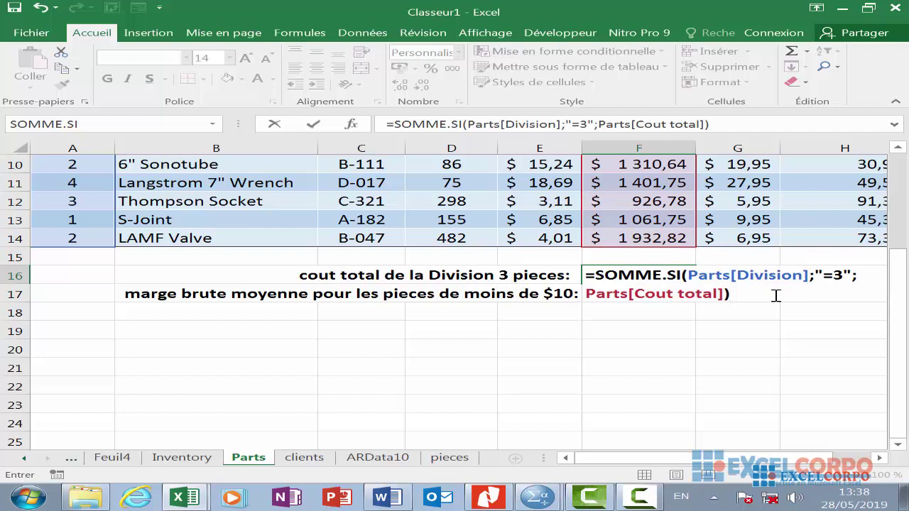
left_click(738, 293)
- Validate F16's SOMME.SI formula and confirm it returns $ 1 589,99
key("Return")
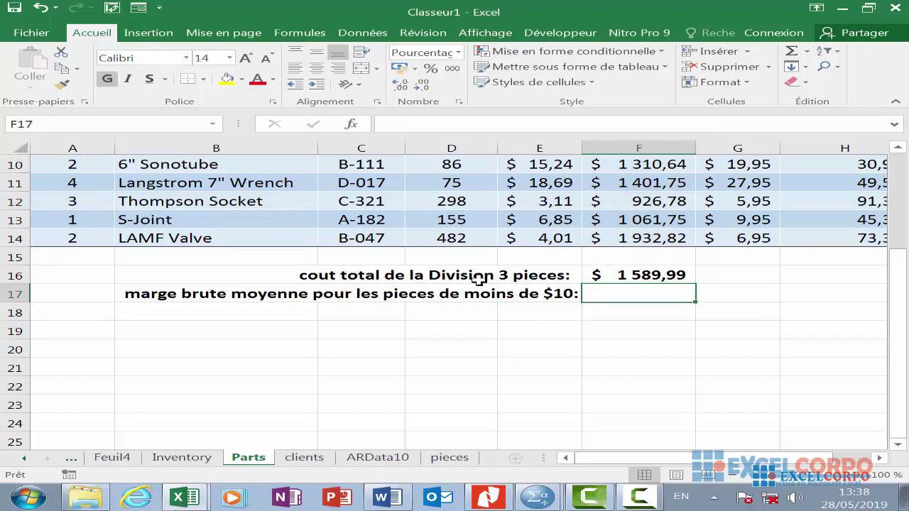
left_click(687, 276)
left_click(669, 279)
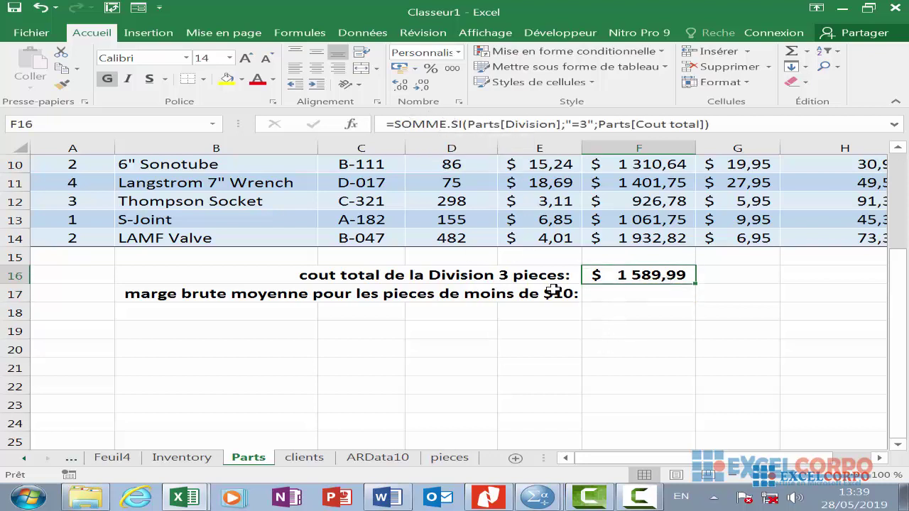
left_click(609, 290)
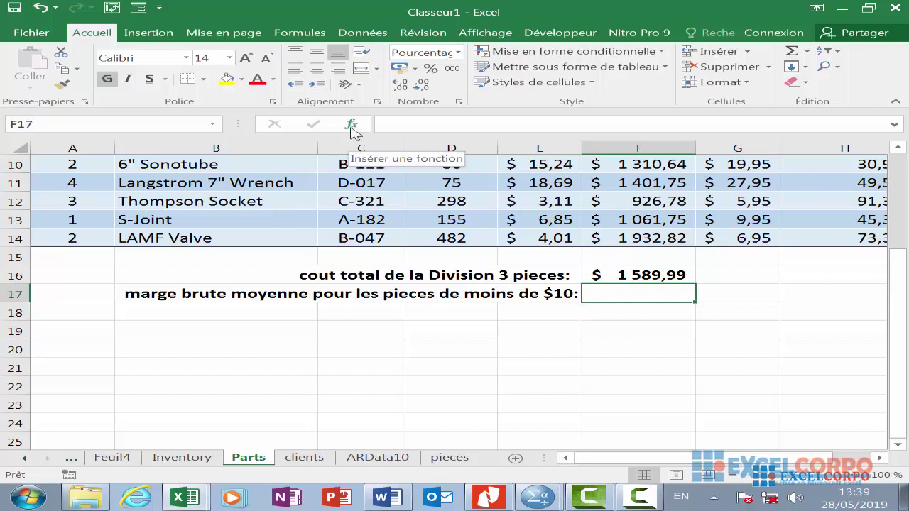
- Pick MOYENNE.SI from the Statistiques category in Insert Function to open its arguments for F17
left_click(351, 125)
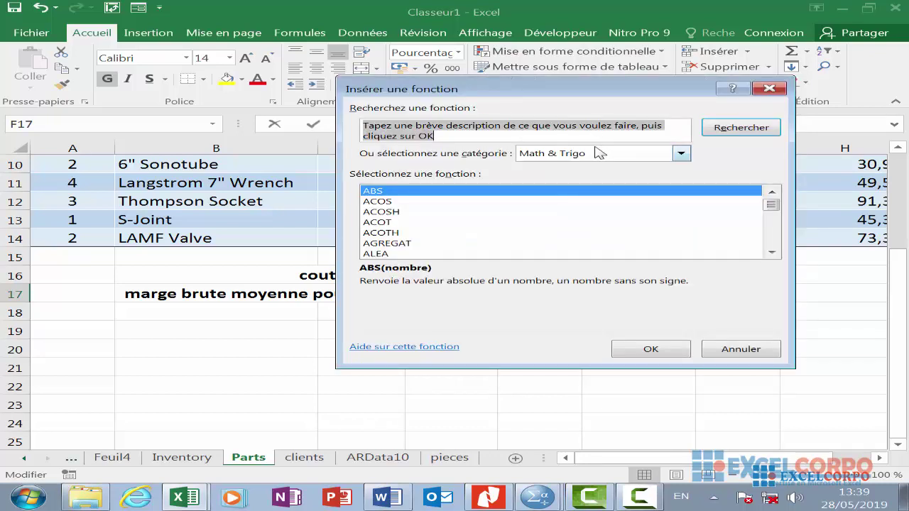
left_click(683, 154)
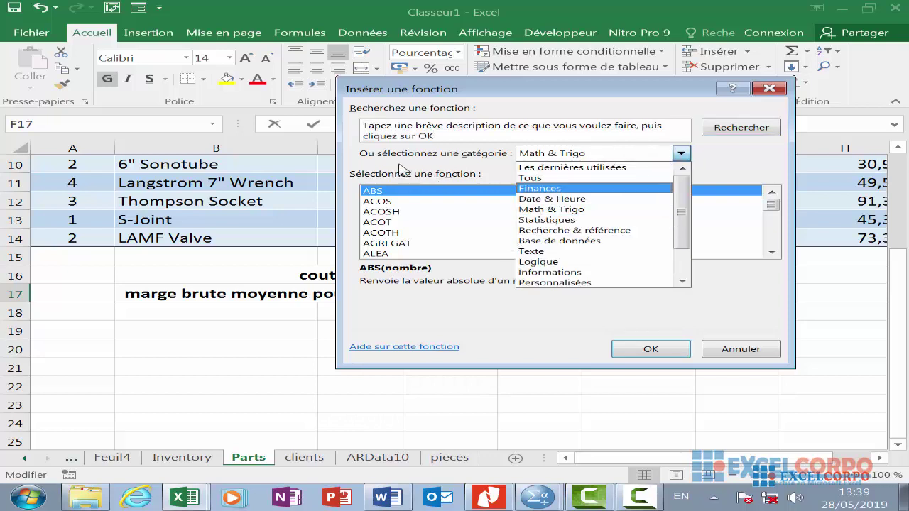
left_click(538, 220)
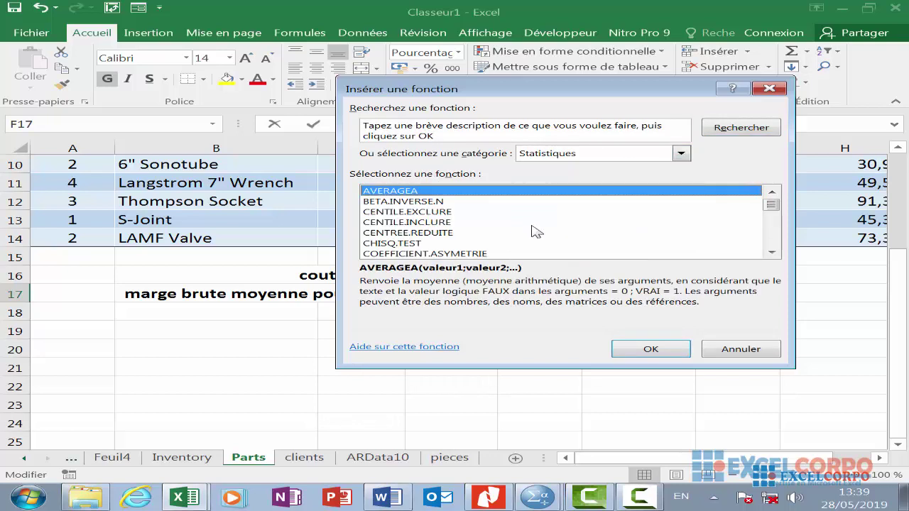
key("m")
scroll(480, 242, "down", 2)
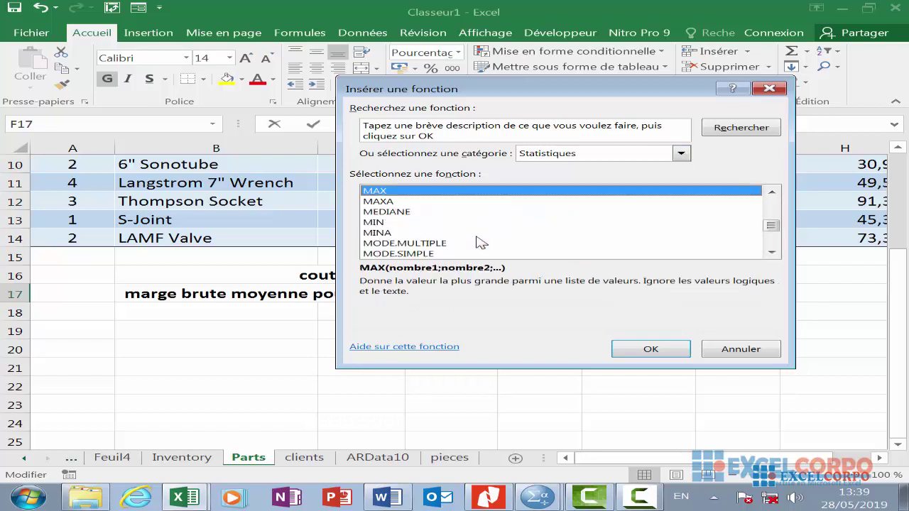
scroll(480, 242, "down", 1)
scroll(480, 242, "down", 1)
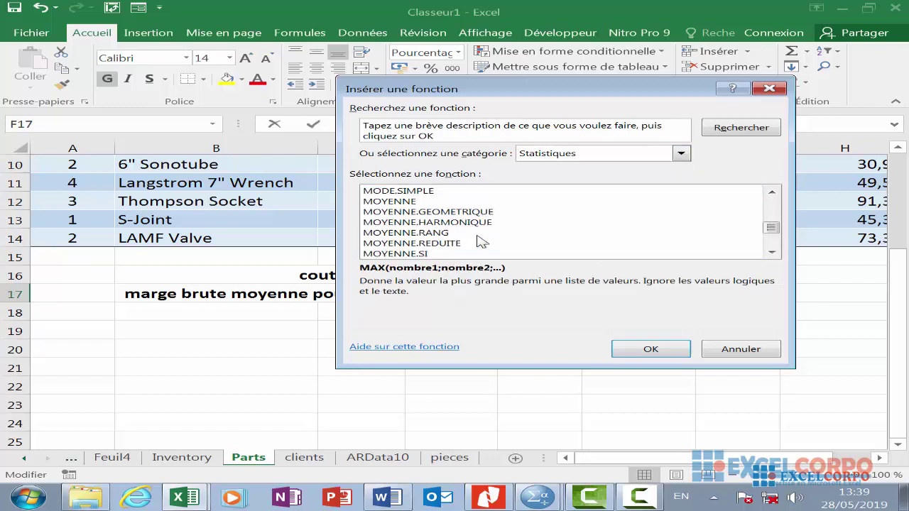
left_click(440, 254)
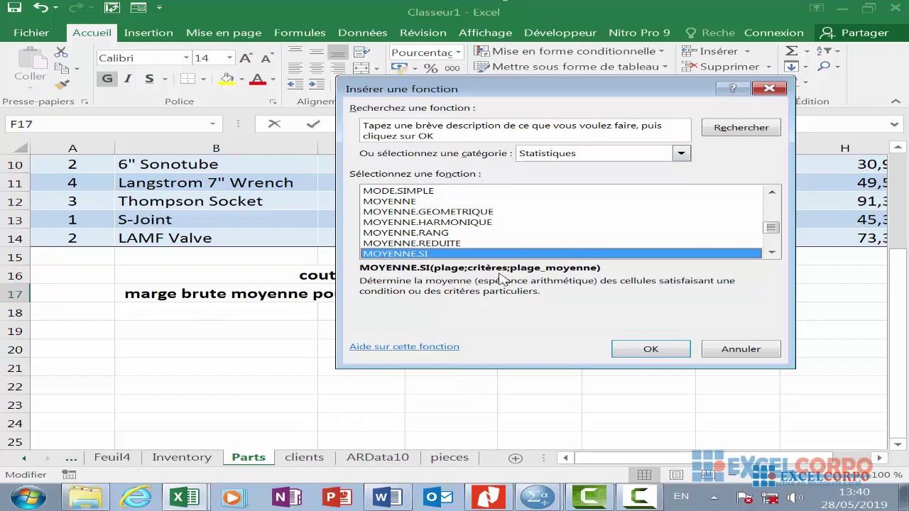
left_click(642, 349)
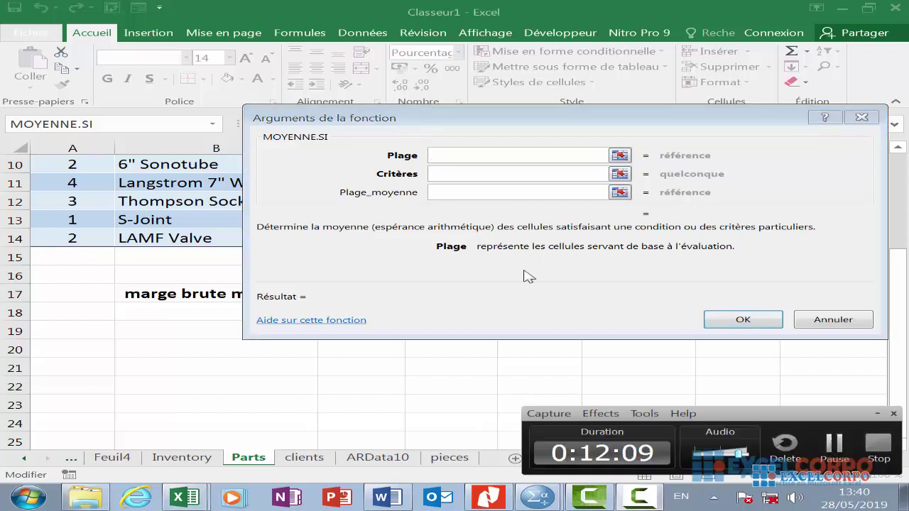
- Step through the Critères and Plage_moyenne boxes and confirm with all MOYENNE.SI arguments left empty
left_click(451, 174)
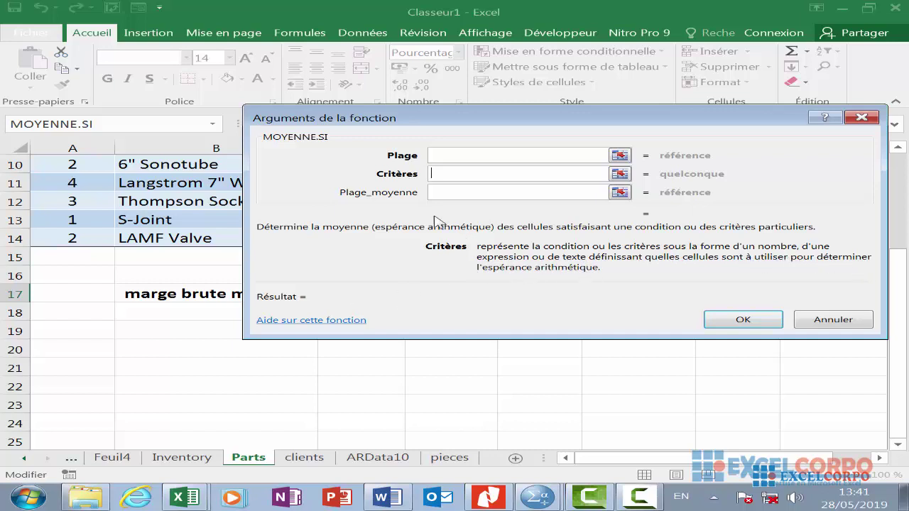
left_click(437, 192)
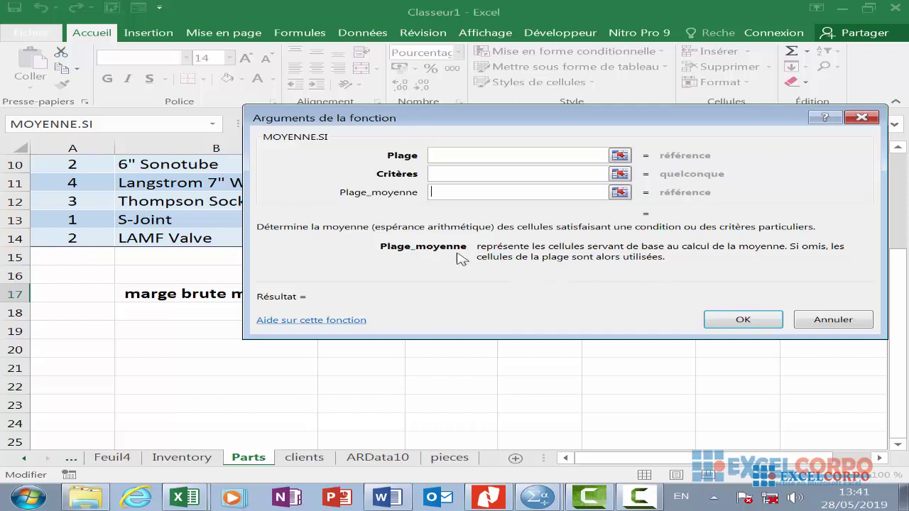
left_click(740, 320)
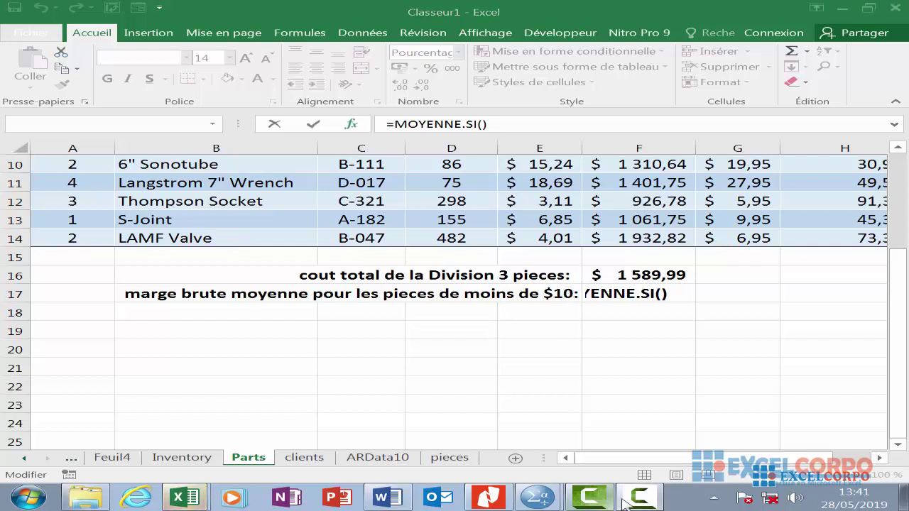
- Cancel the empty =MOYENNE.SI() edit and reselect the now-blank cell F17
key("Escape")
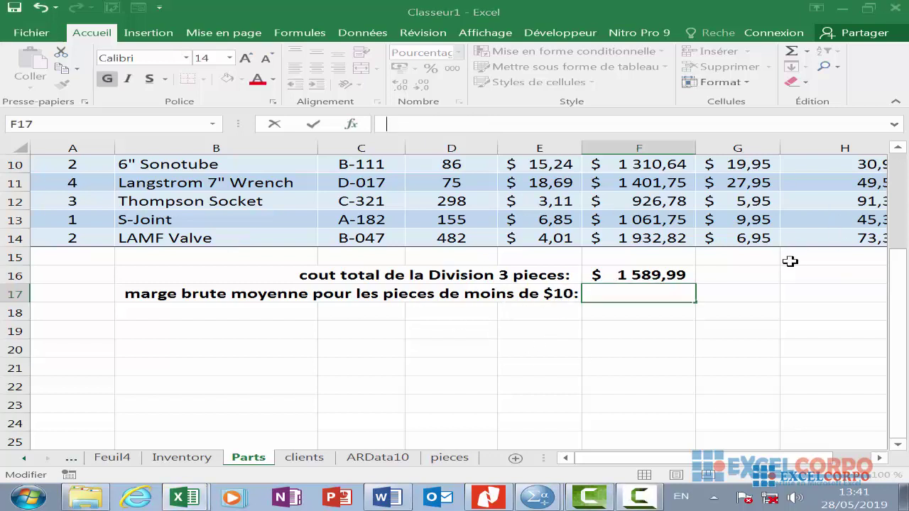
left_click(791, 305)
scroll(789, 295, "up", 3)
scroll(789, 295, "down", 5)
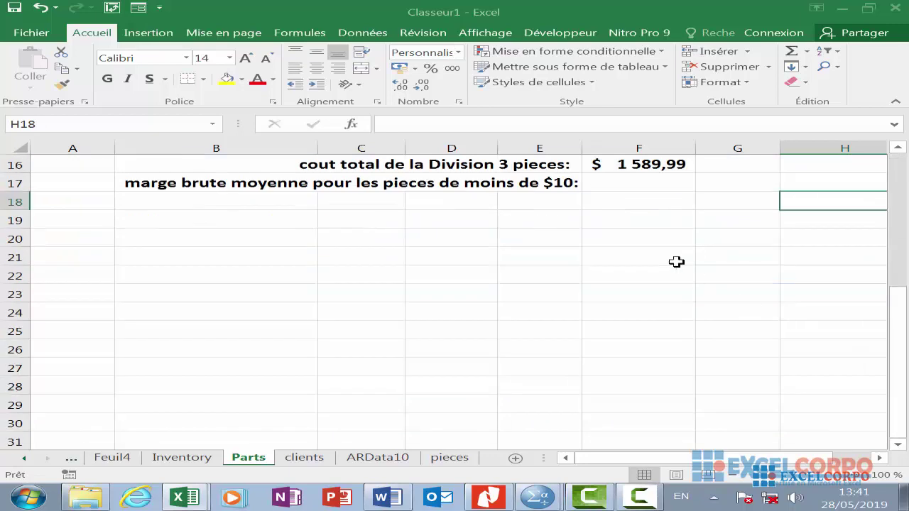
scroll(675, 262, "up", 1)
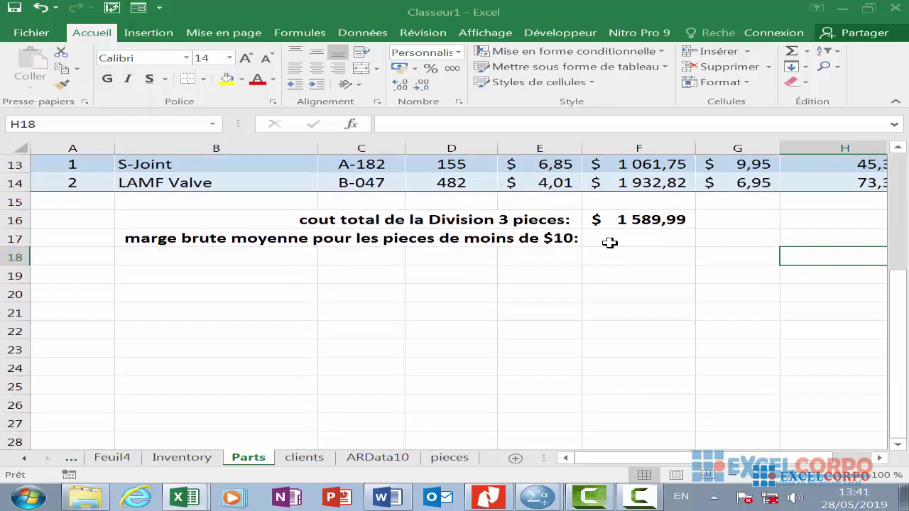
left_click(609, 237)
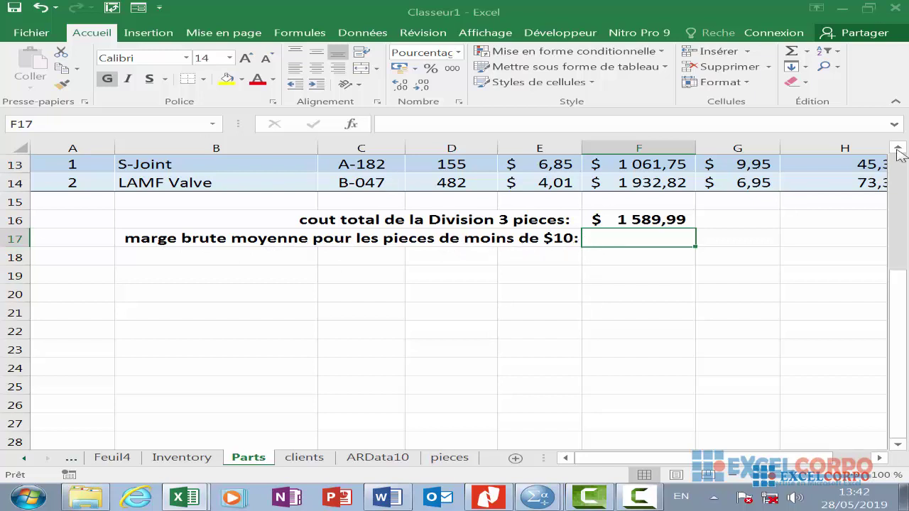
- Type =MOYENNE.SI(Parts[ in F17, using autocomplete for the function and table name
type("=")
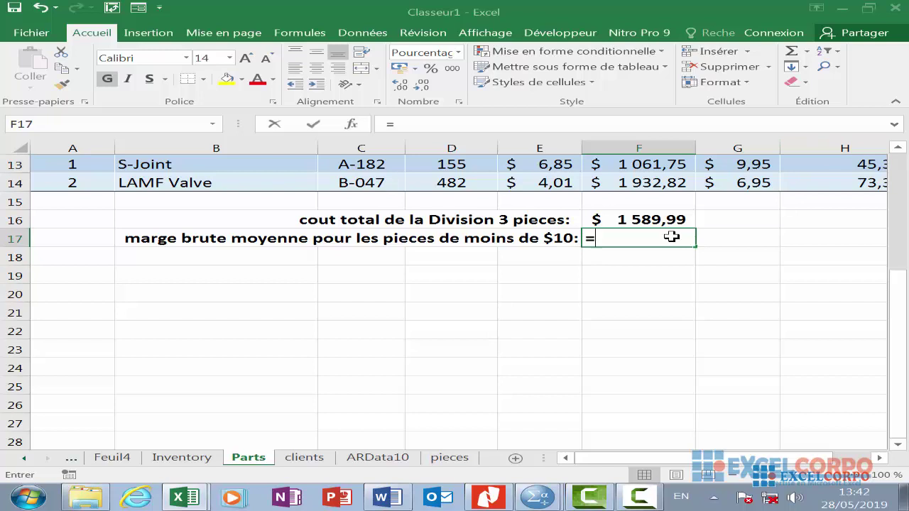
type("mo")
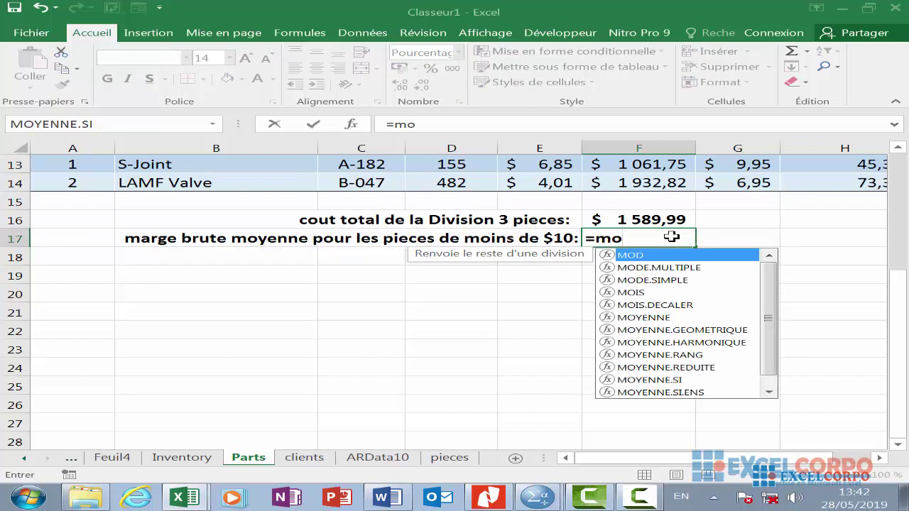
type("y")
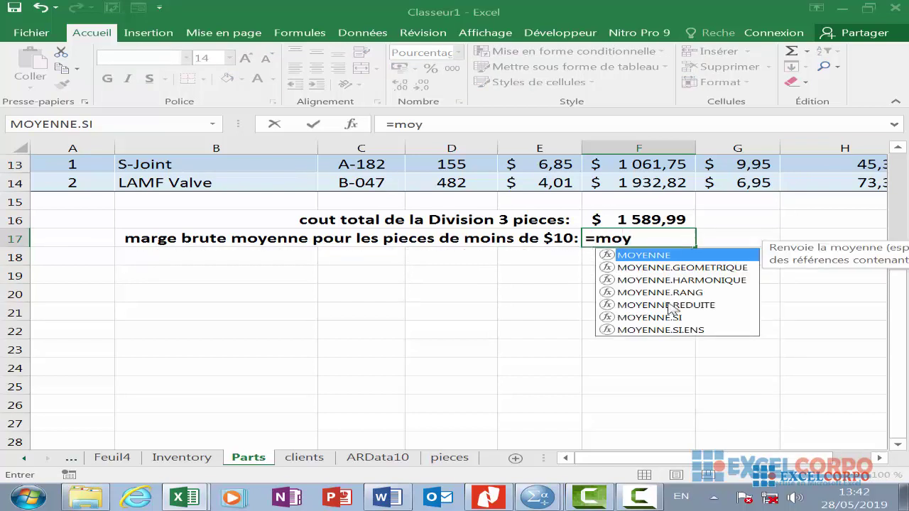
double_click(668, 317)
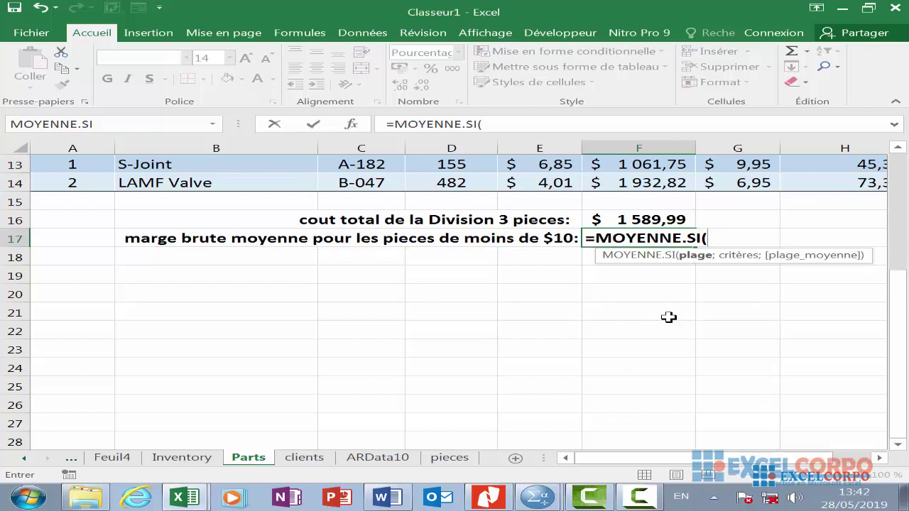
type("par")
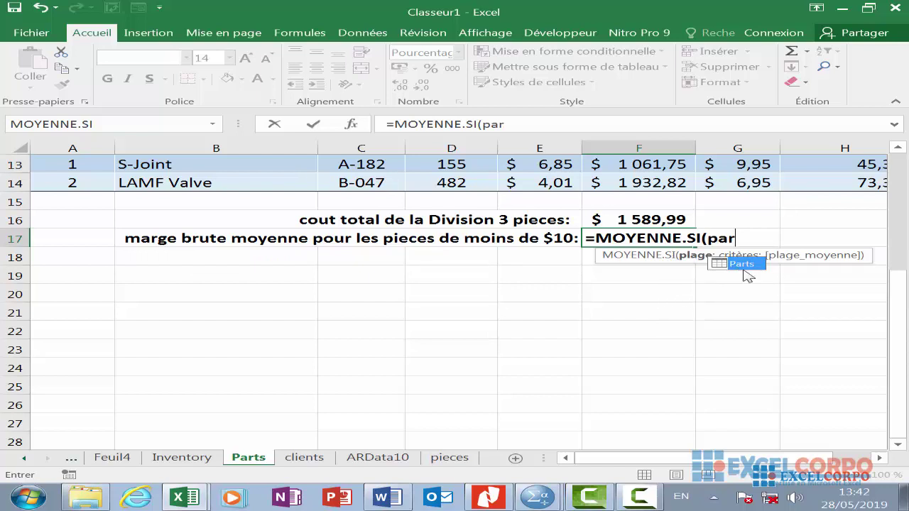
left_click(745, 274)
double_click(748, 274)
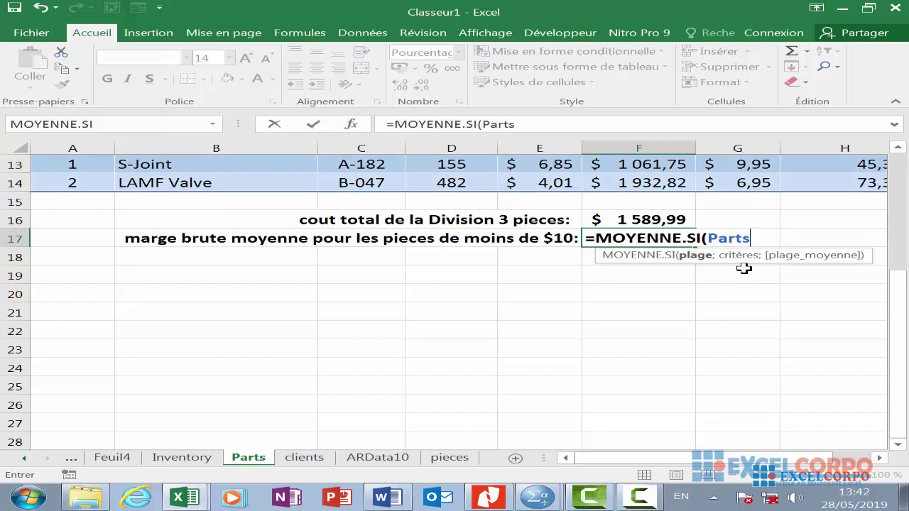
type("[")
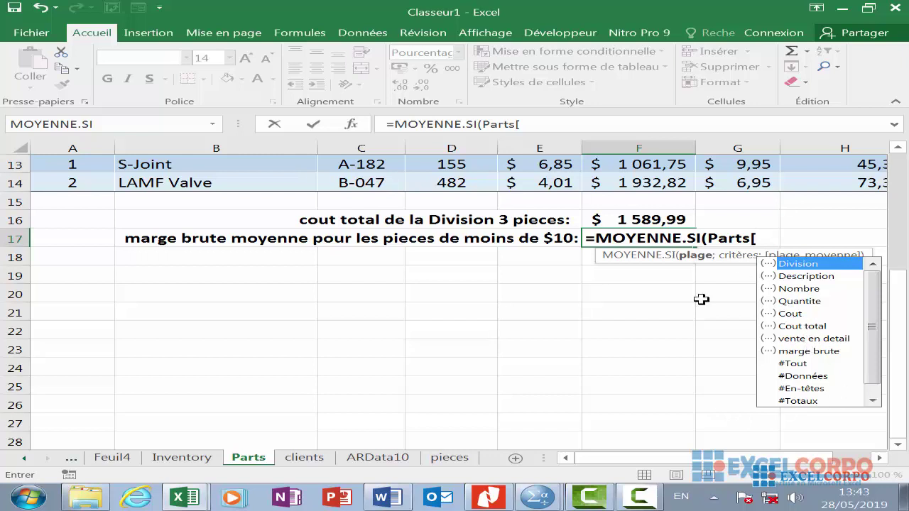
- Add Parts[Cout] as the range and "<10" as the criterion to the F17 formula
scroll(443, 269, "up", 3)
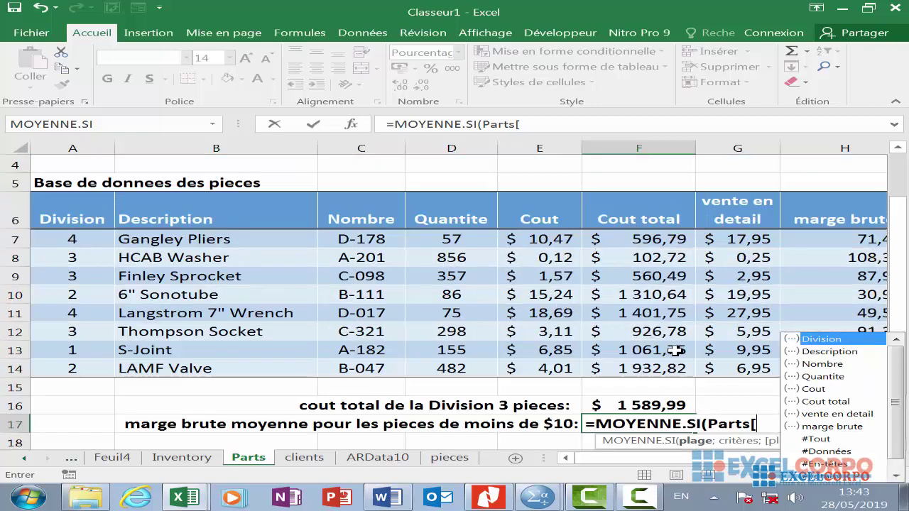
scroll(674, 350, "down", 3)
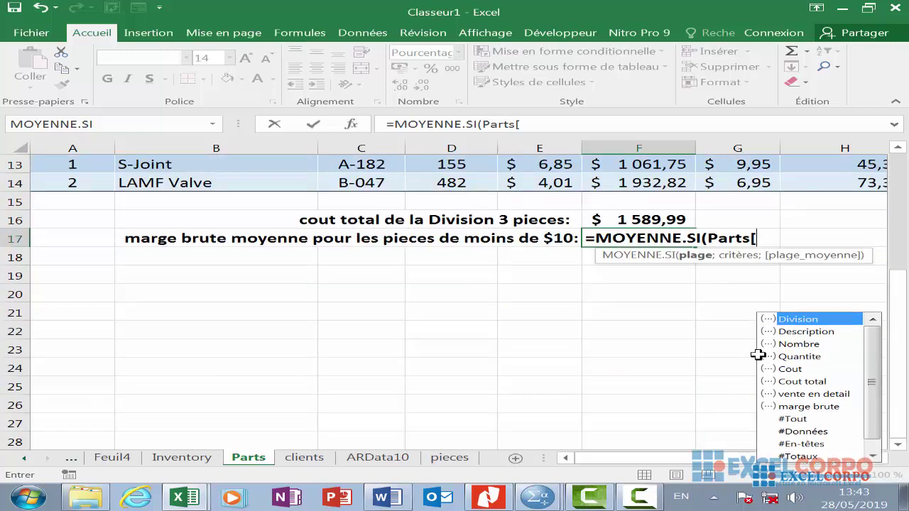
left_click(802, 371)
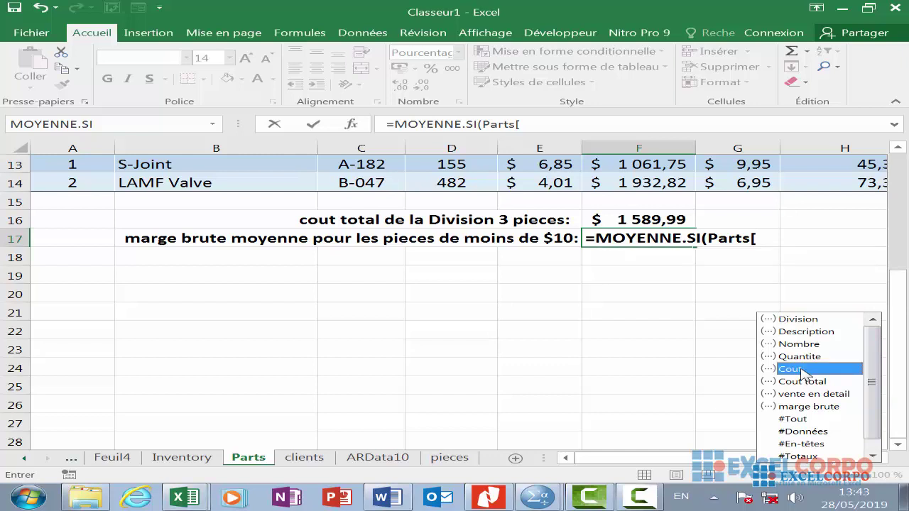
double_click(802, 370)
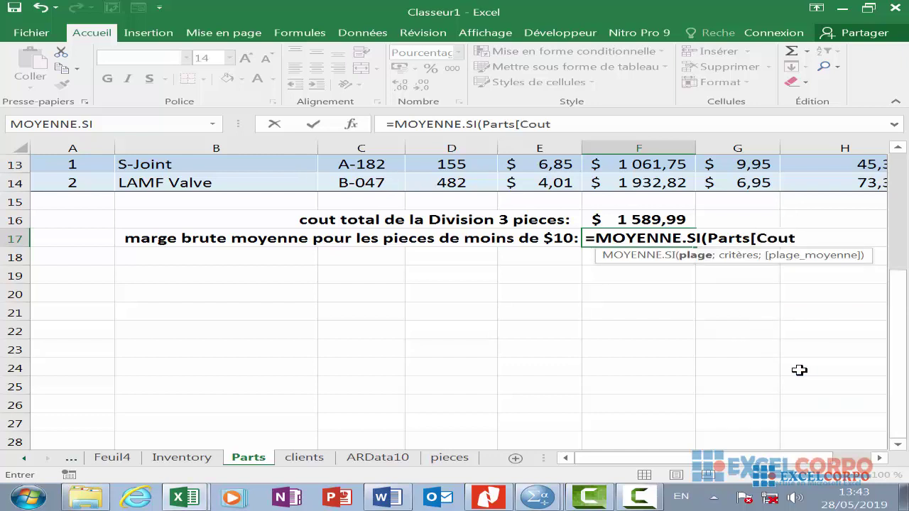
type("];")
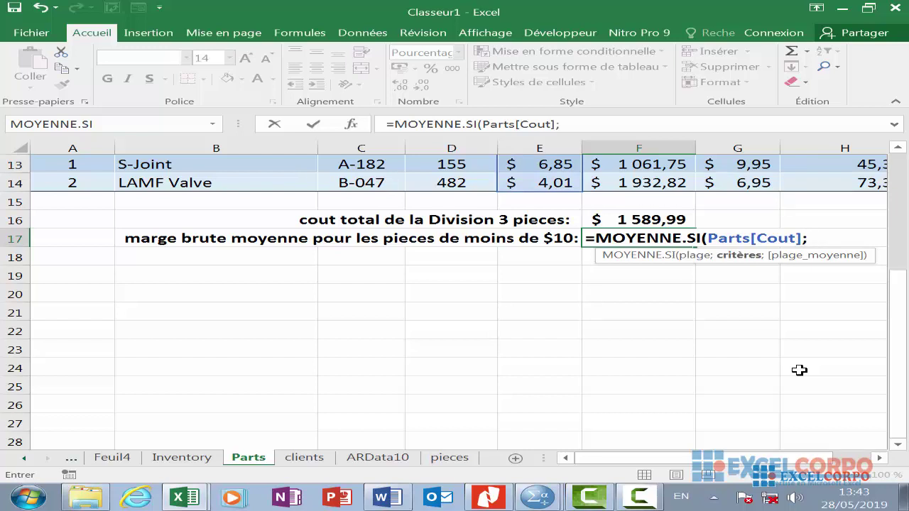
type("\"")
type("<")
type("10")
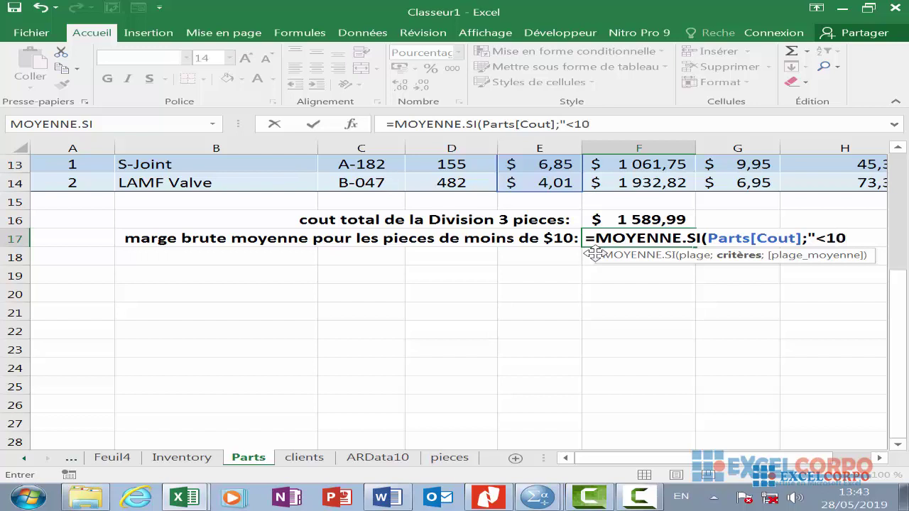
type("\"")
type(";")
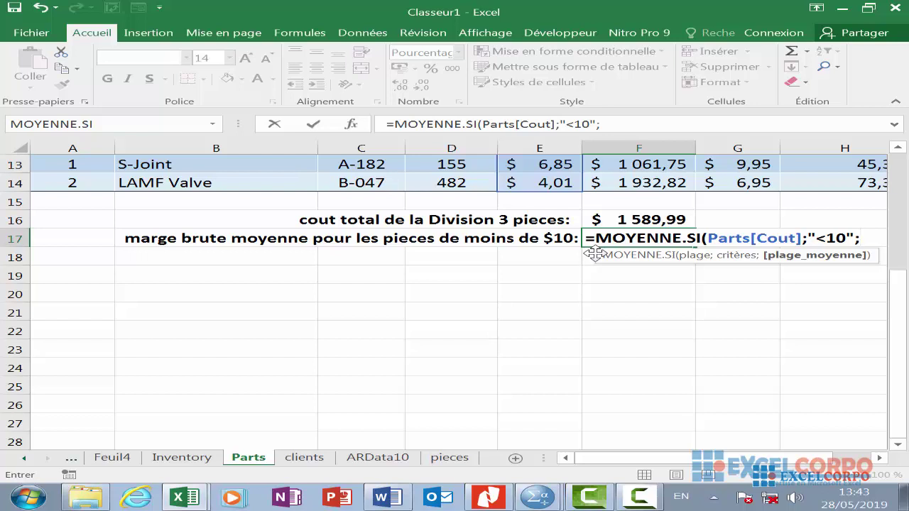
- Complete F17 with Parts[marge brute] as the average range and commit it, giving 81,2%
type("par")
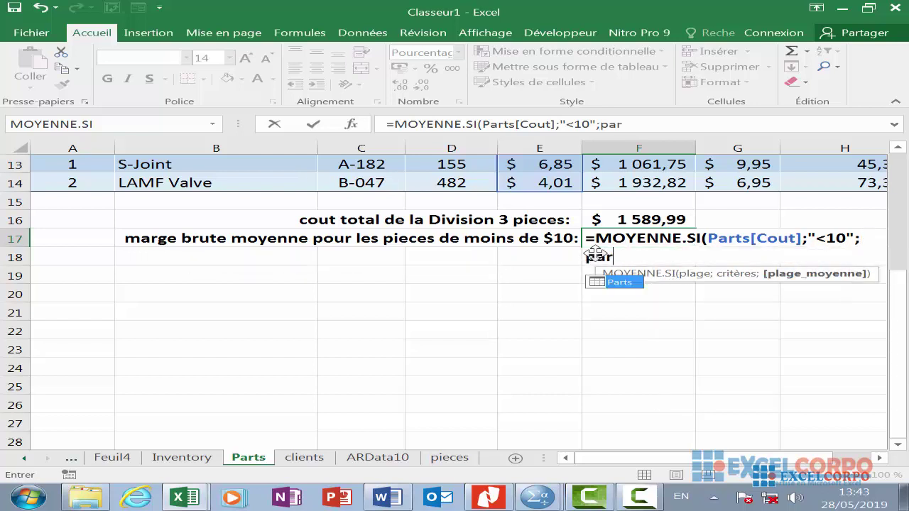
double_click(631, 281)
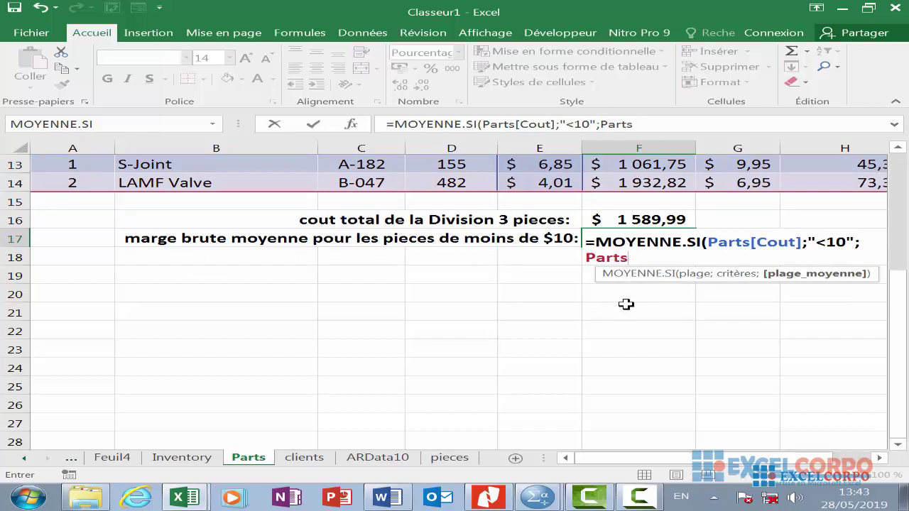
type("[")
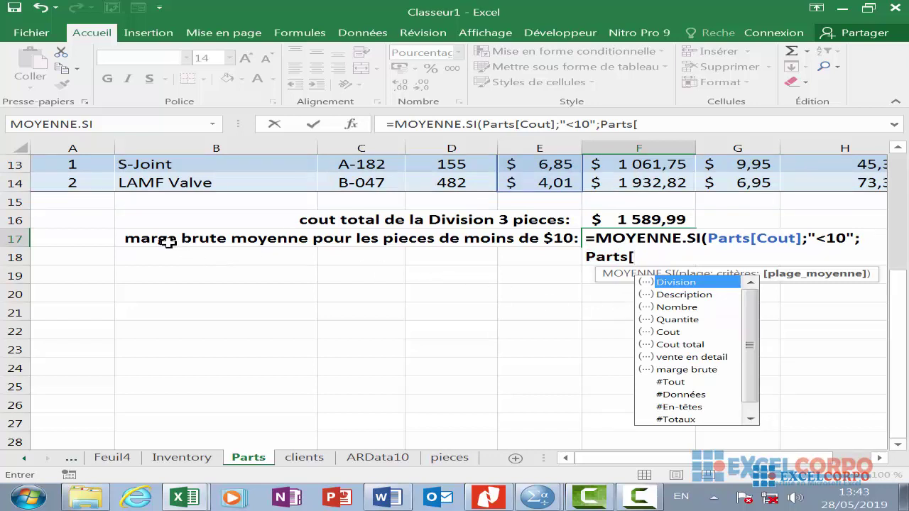
double_click(687, 370)
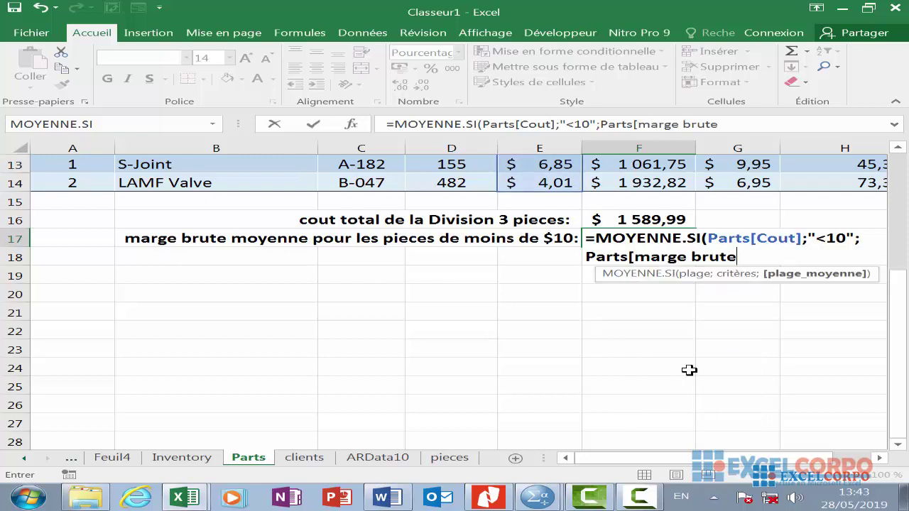
type("]")
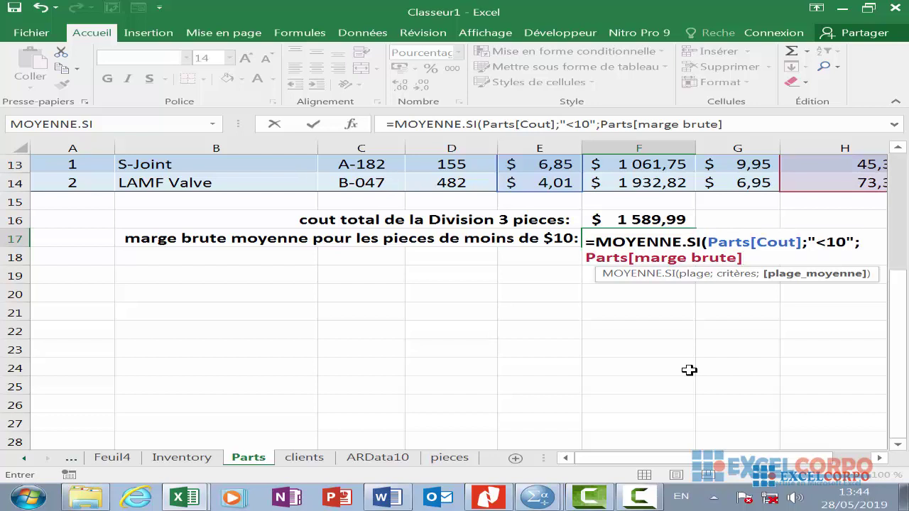
type(")")
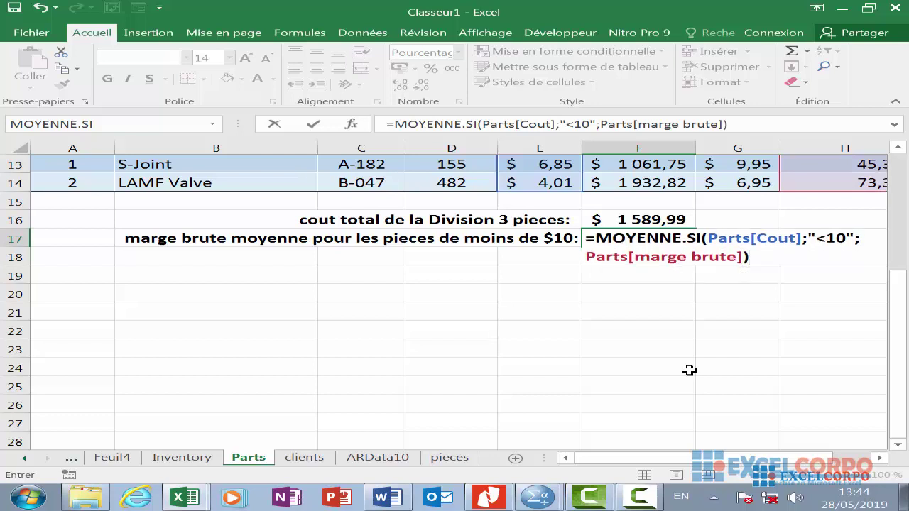
key("Return")
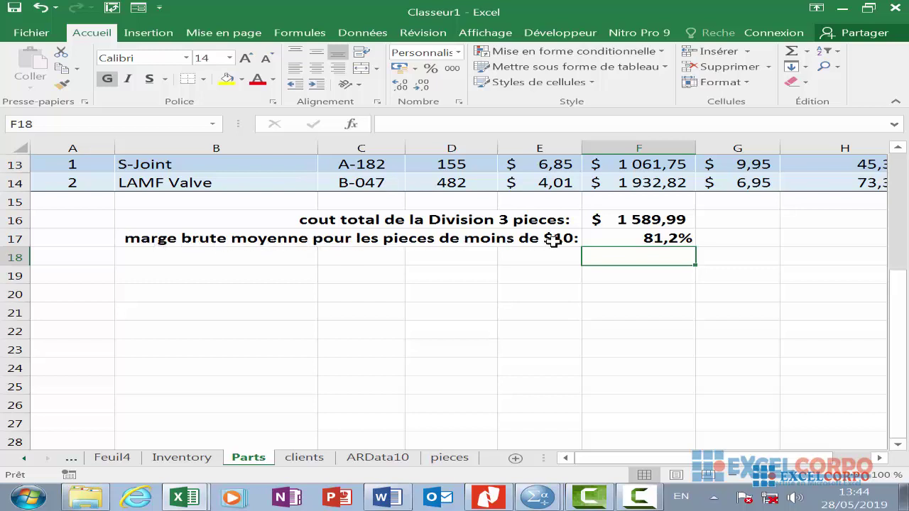
- Review the F17 average formula, then move to the clients sheet
left_click(671, 241)
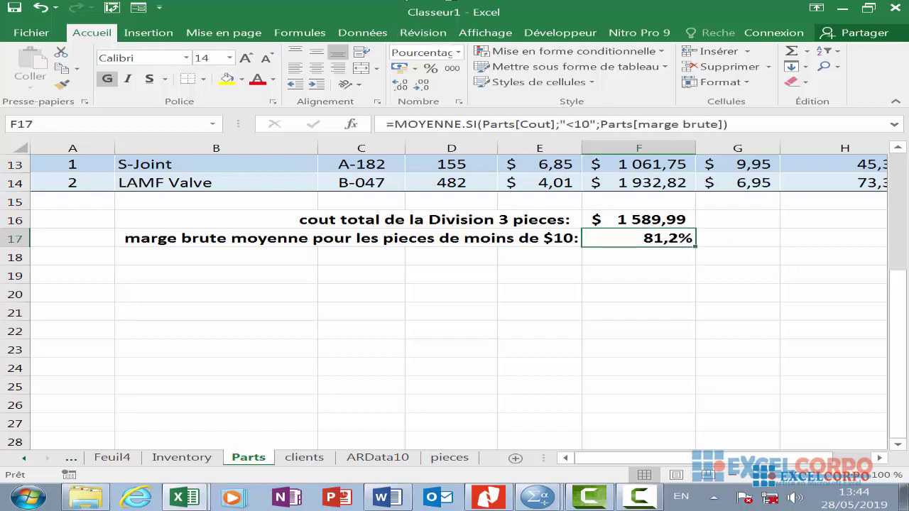
key("ctrl+Page_Down")
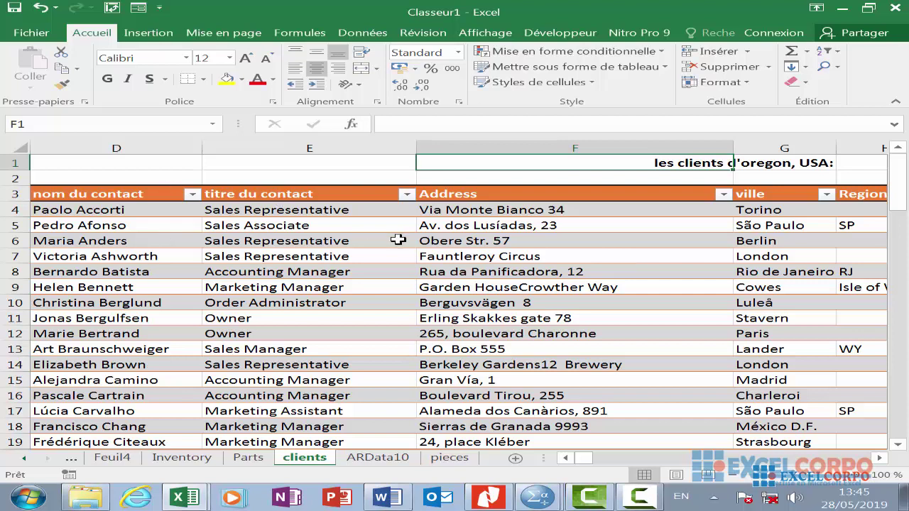
left_click(359, 258)
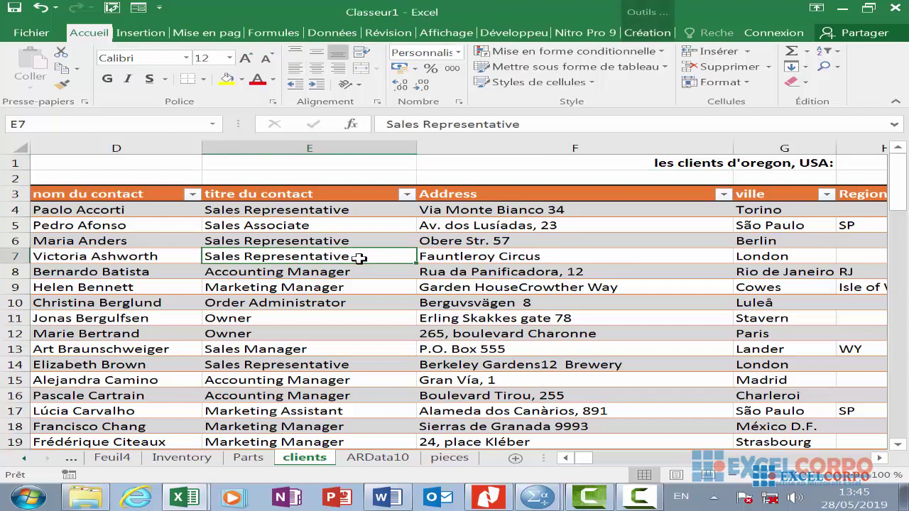
key("Left")
key("Left")
key("Left")
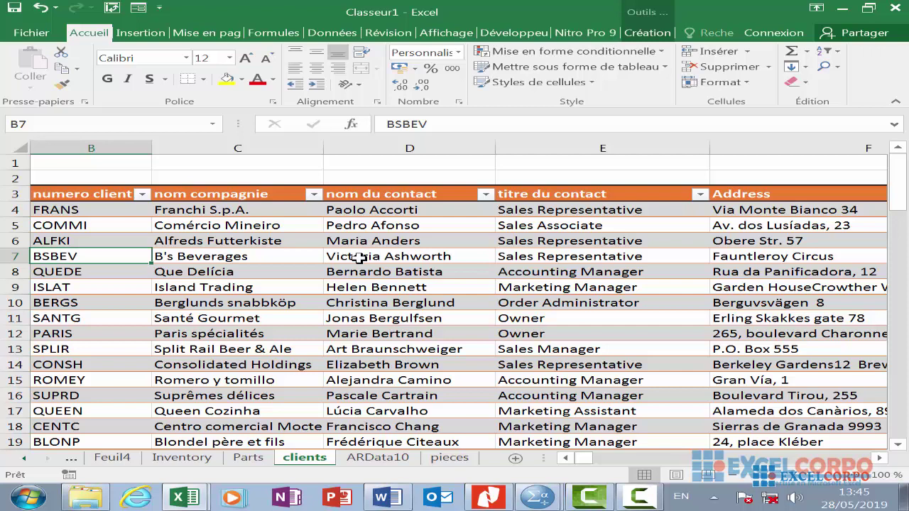
key("Left")
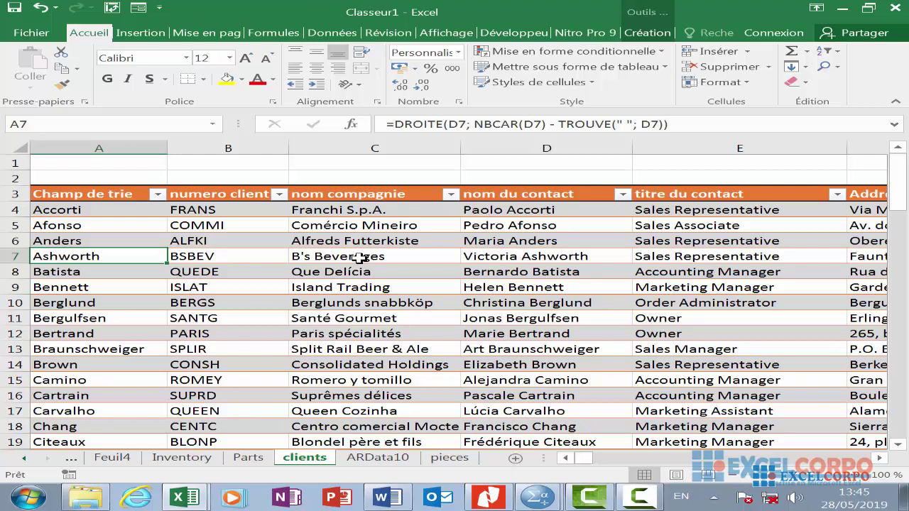
key("Right")
key("Right")
key("Right")
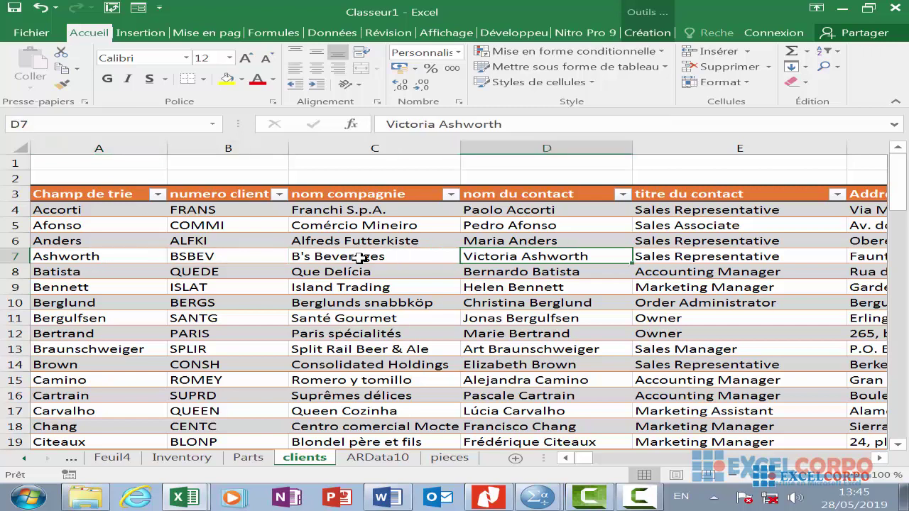
key("Right")
key("Right")
key("Right")
key("Right")
key("Up")
key("Up")
key("Up")
key("Up")
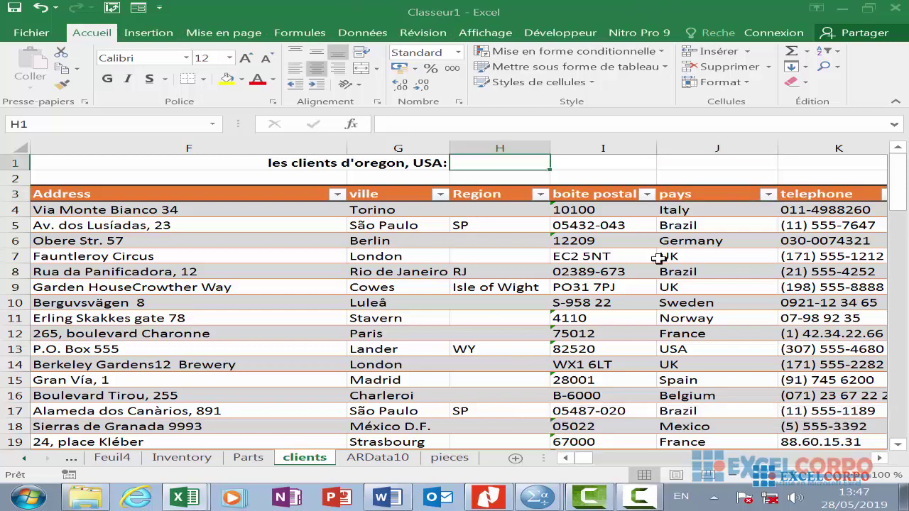
- Choose NB.SI.ENS from the statistical functions to open its arguments for H1
left_click(351, 125)
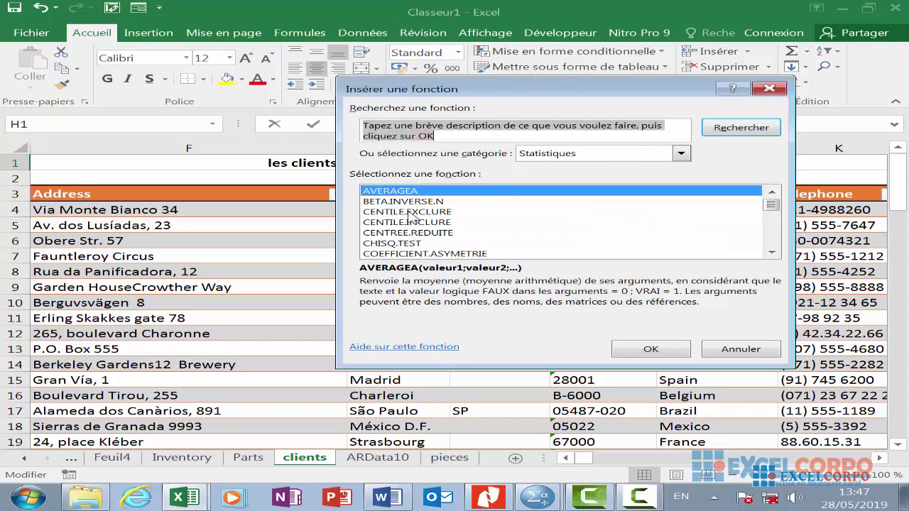
left_click(399, 235)
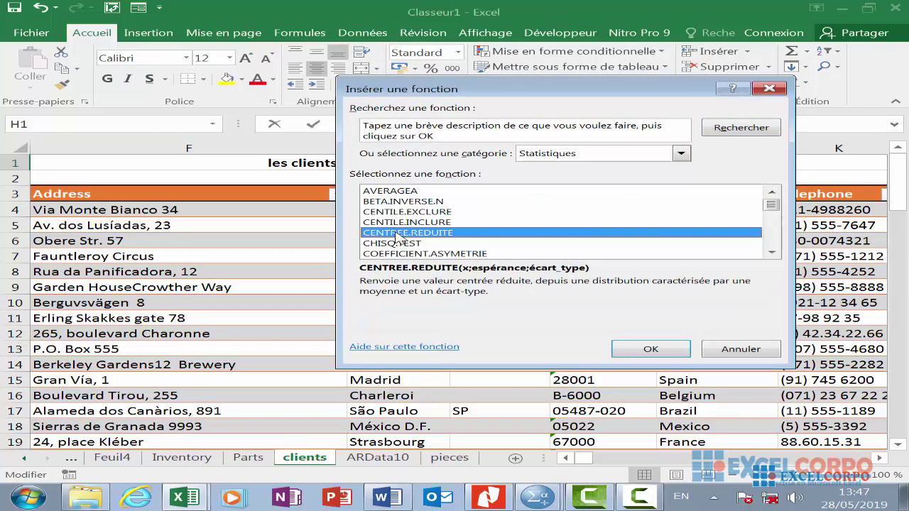
key("n")
scroll(410, 244, "down", 1)
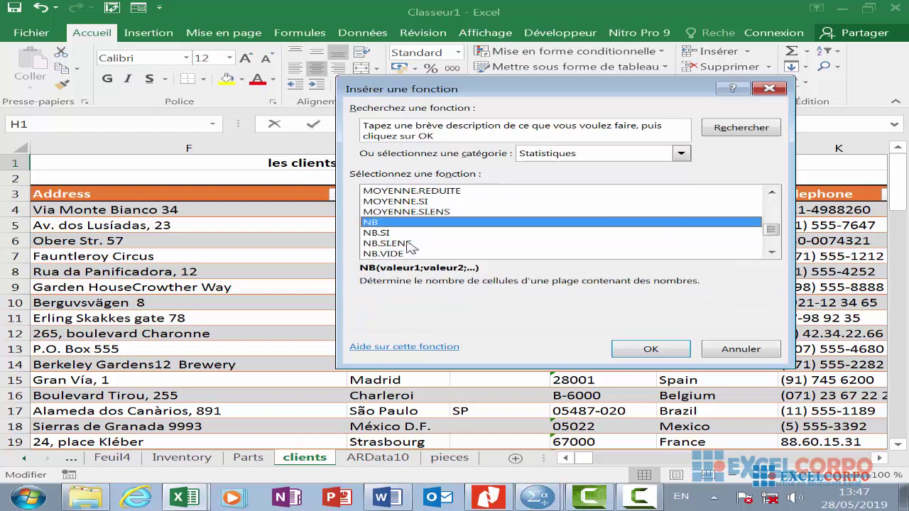
left_click(410, 245)
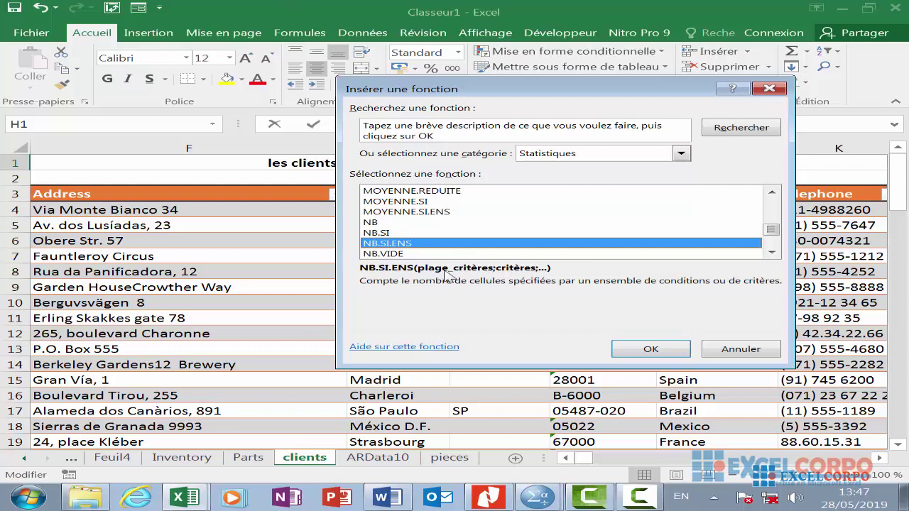
left_click(646, 347)
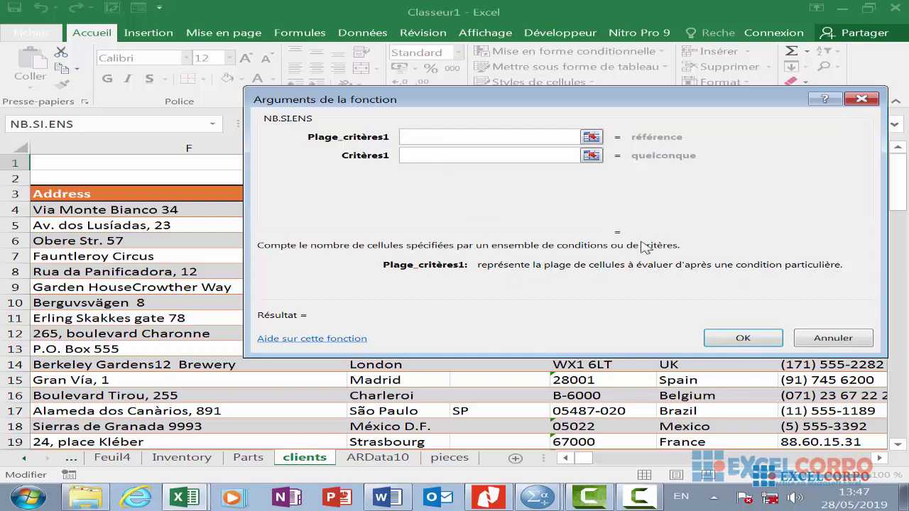
- Step through the NB.SI.ENS criteria fields, then close the dialog without inserting the function
left_click(426, 153)
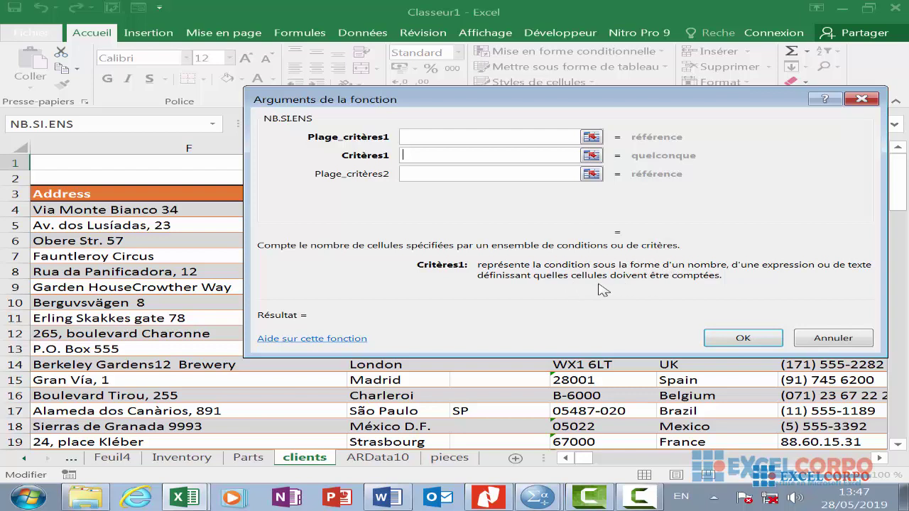
left_click(415, 169)
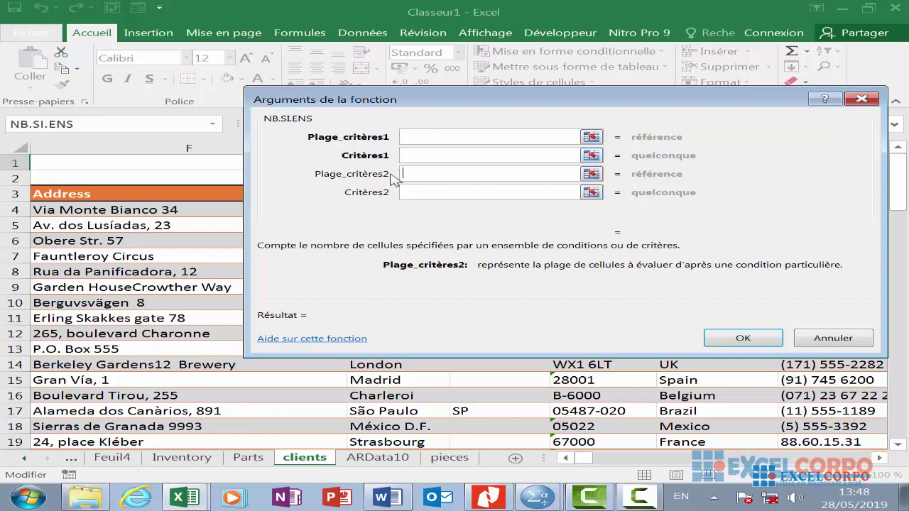
left_click(429, 190)
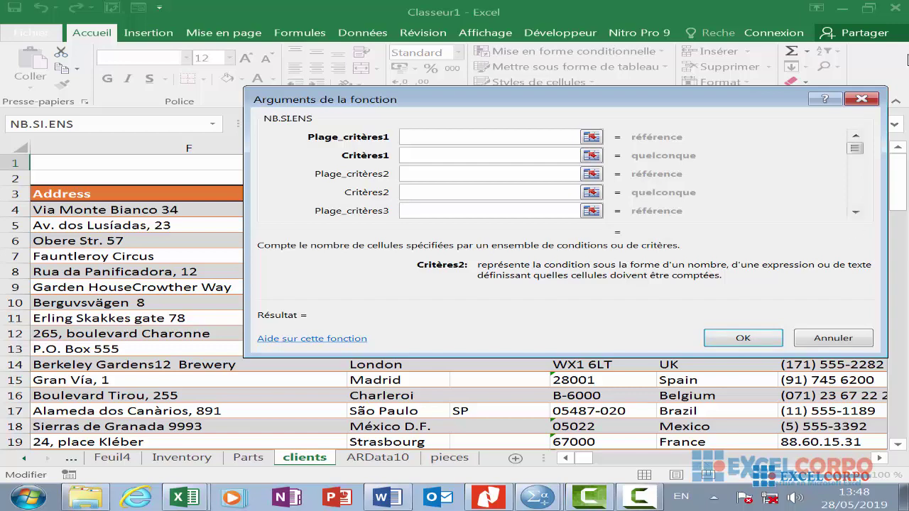
left_click(855, 100)
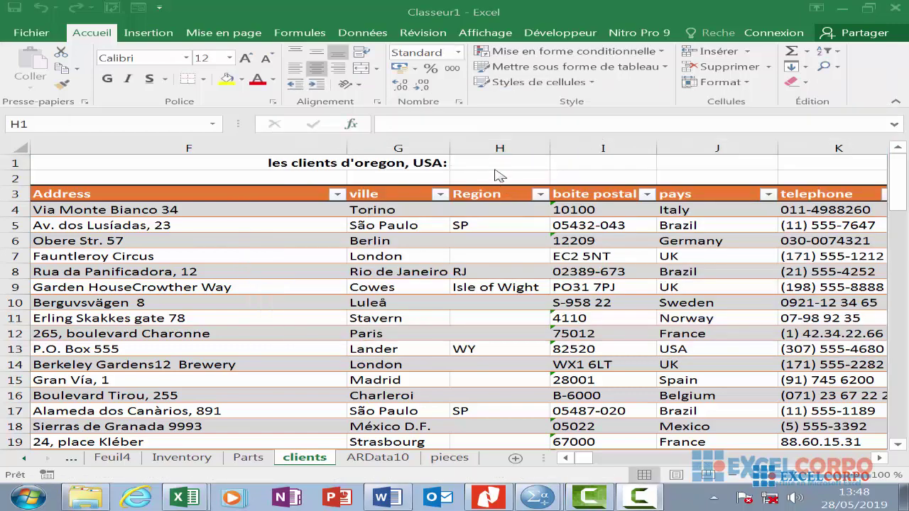
left_click(501, 165)
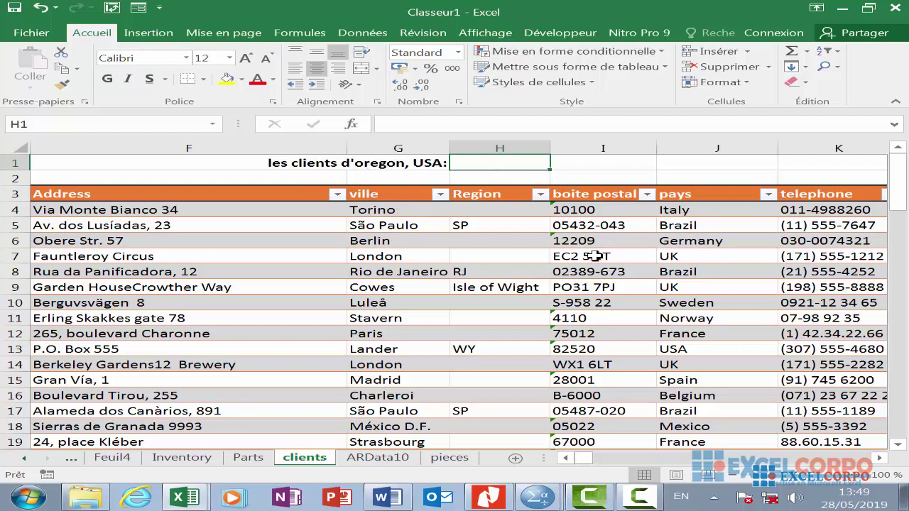
scroll(494, 239, "down", 5)
scroll(495, 239, "down", 5)
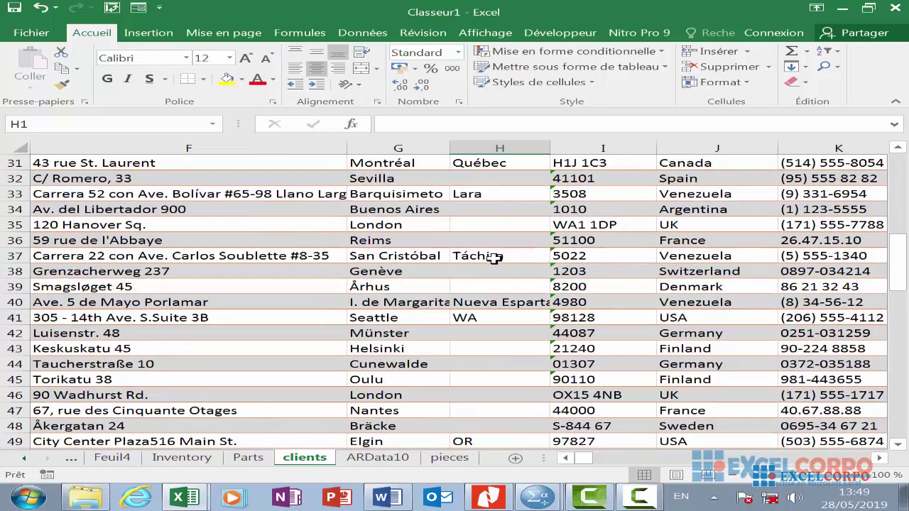
scroll(491, 258, "down", 1)
left_click(497, 394)
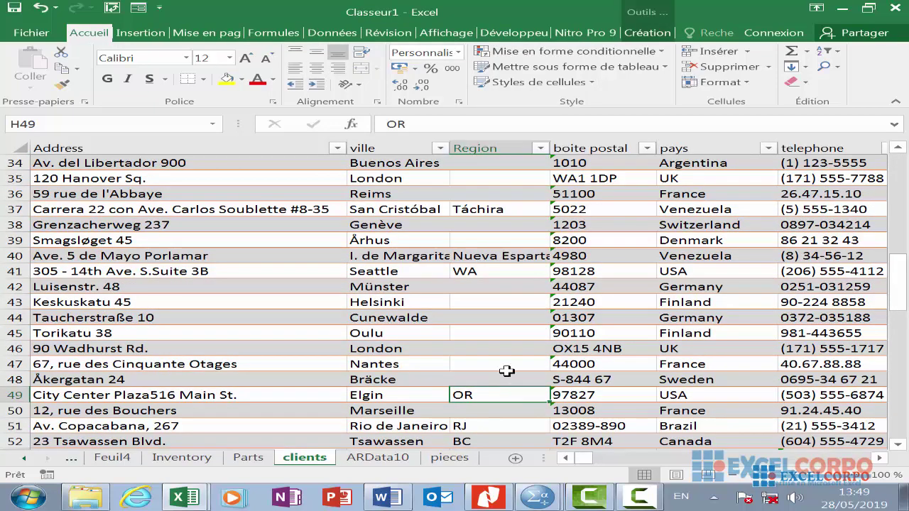
scroll(507, 369, "up", 7)
scroll(517, 341, "up", 4)
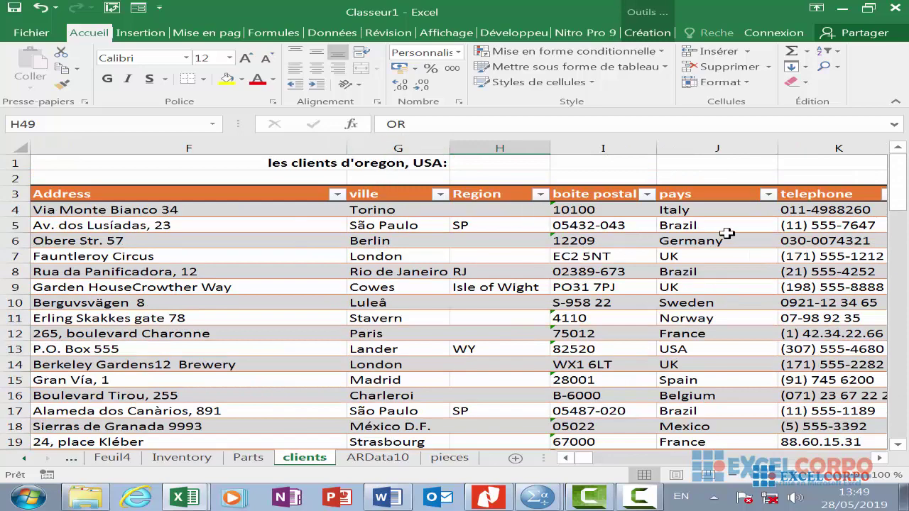
scroll(727, 234, "down", 2)
scroll(725, 242, "down", 1)
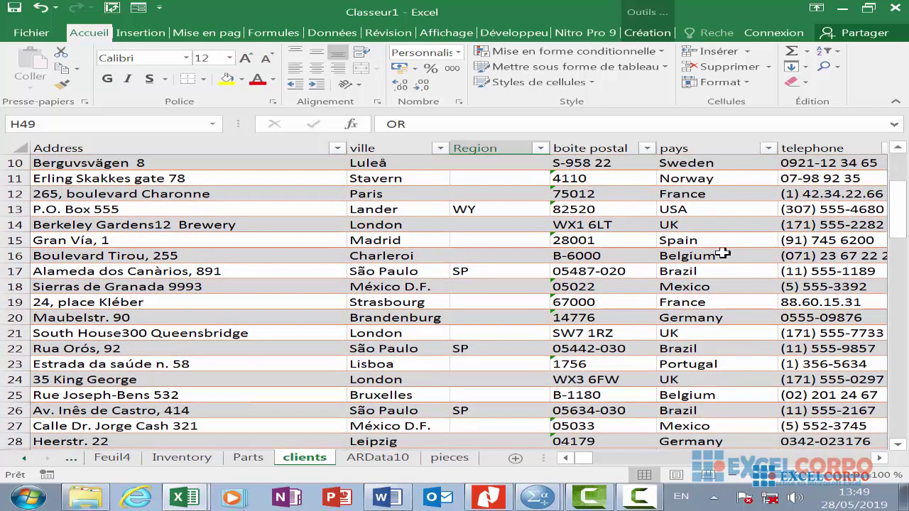
left_click(701, 210)
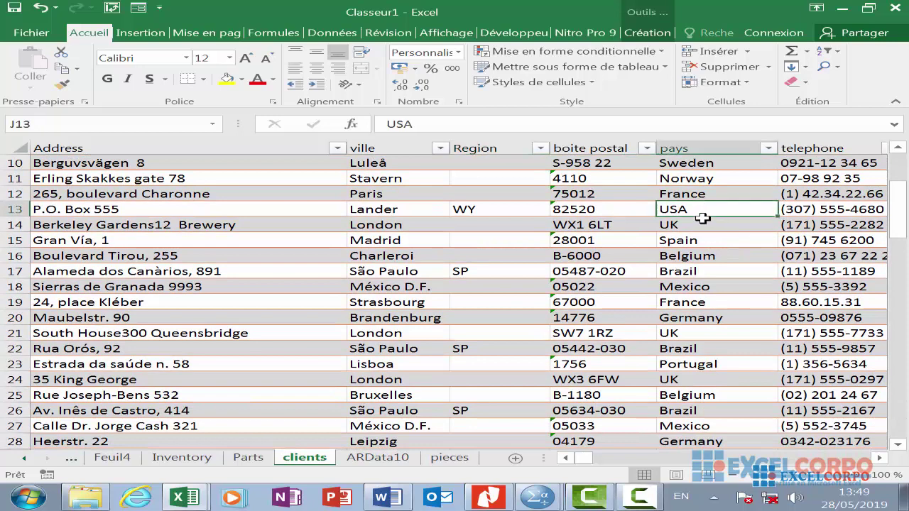
scroll(681, 227, "up", 3)
left_click(486, 160)
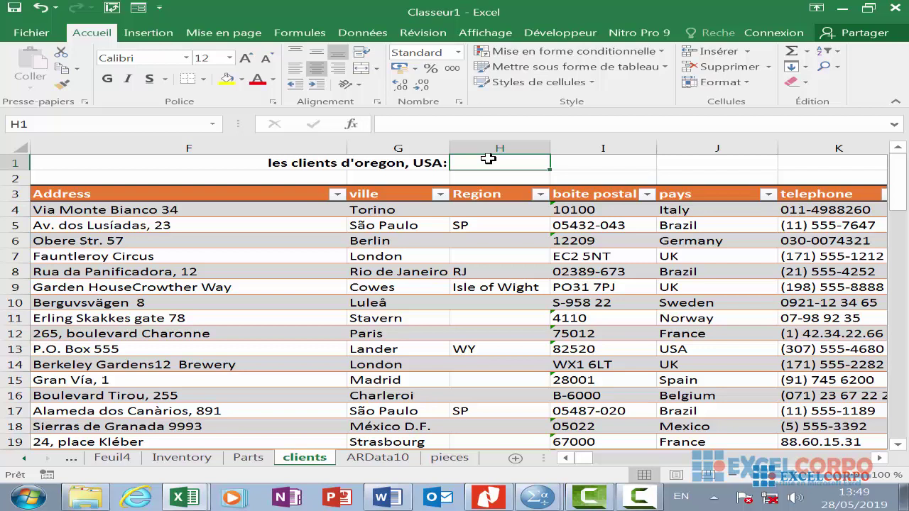
type("=")
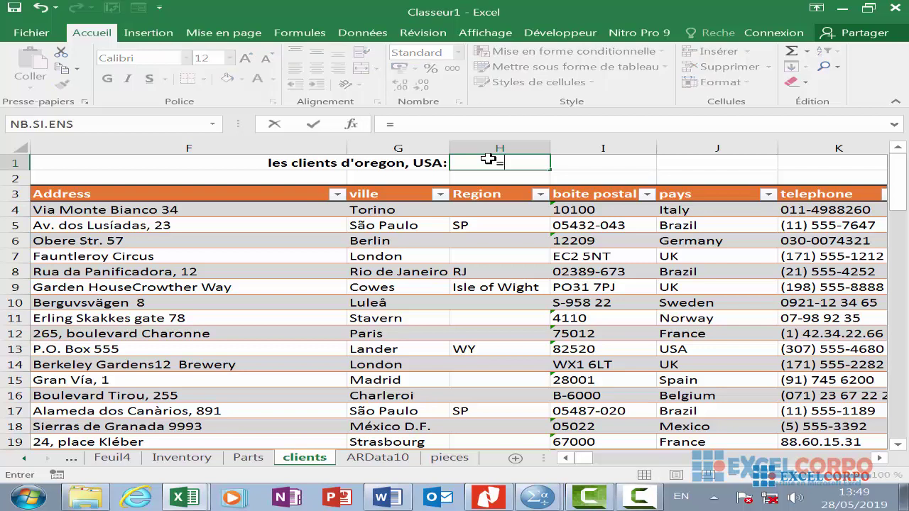
type("nb.si")
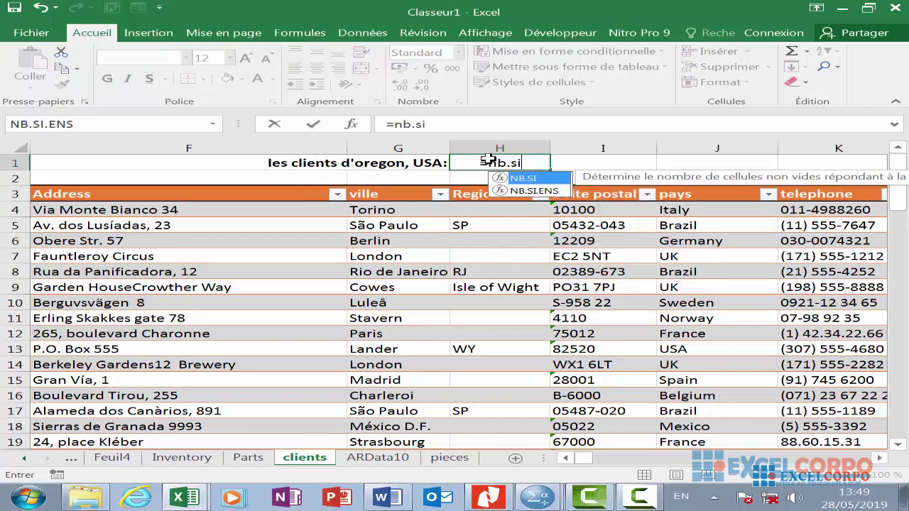
type(",")
key("BackSpace")
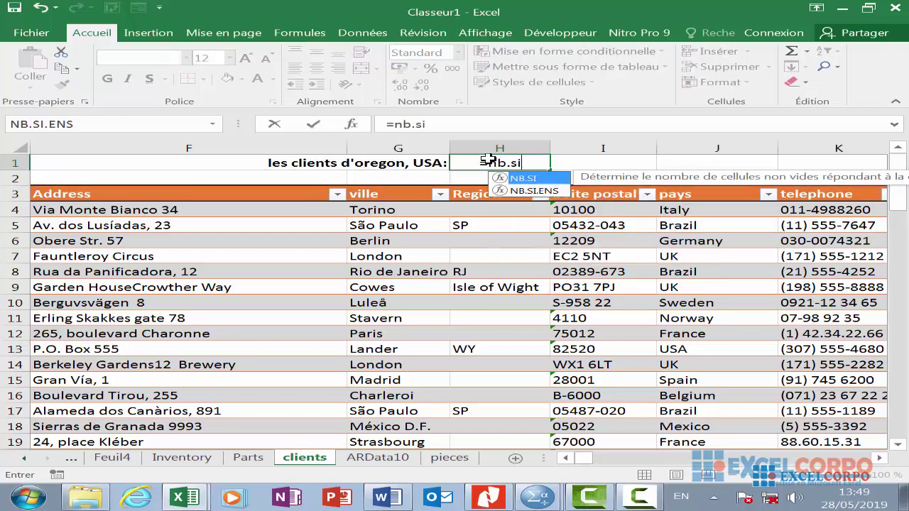
double_click(532, 190)
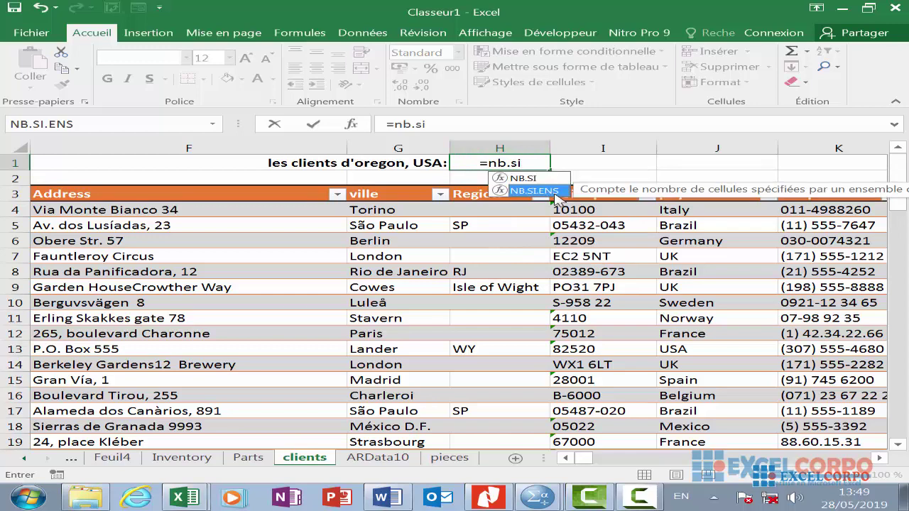
left_click(553, 194)
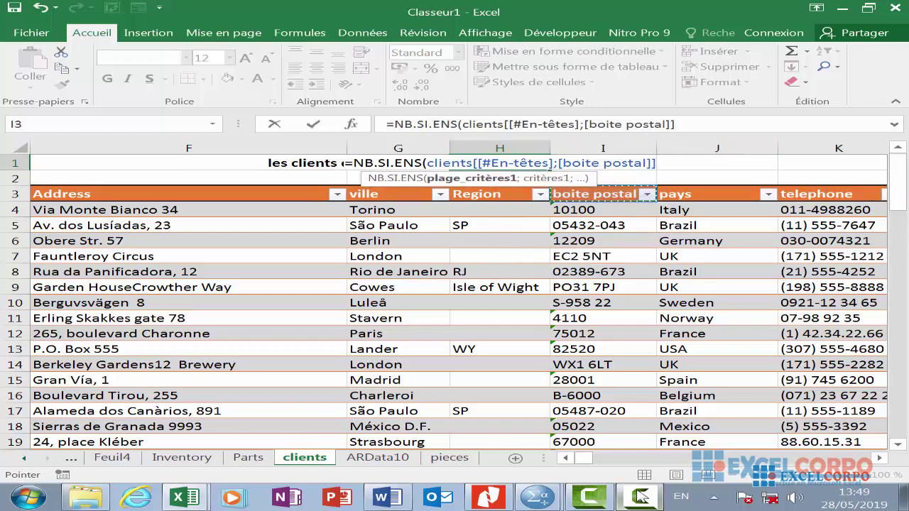
left_click(638, 497)
left_click(836, 441)
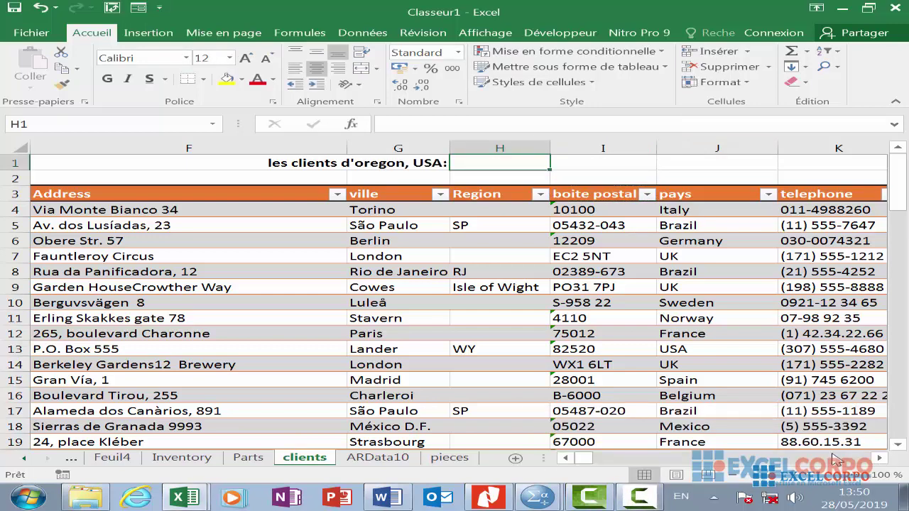
- Type =NB.SI.ENS(clients in H1, using autocomplete for the function and the clients table
type("=")
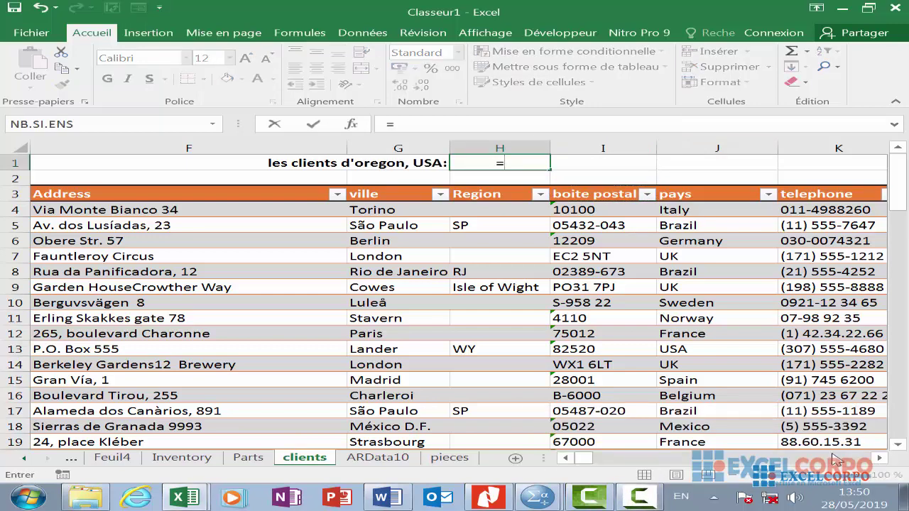
type("nb")
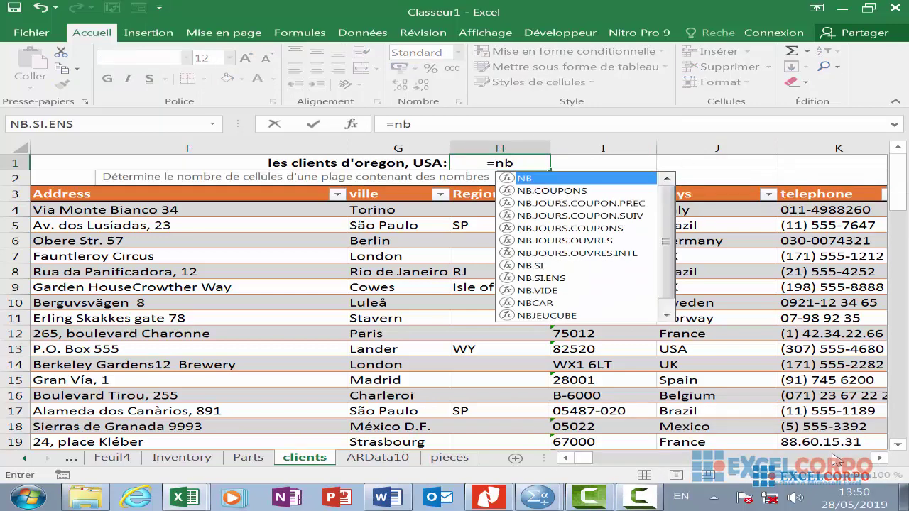
type("/")
key("BackSpace")
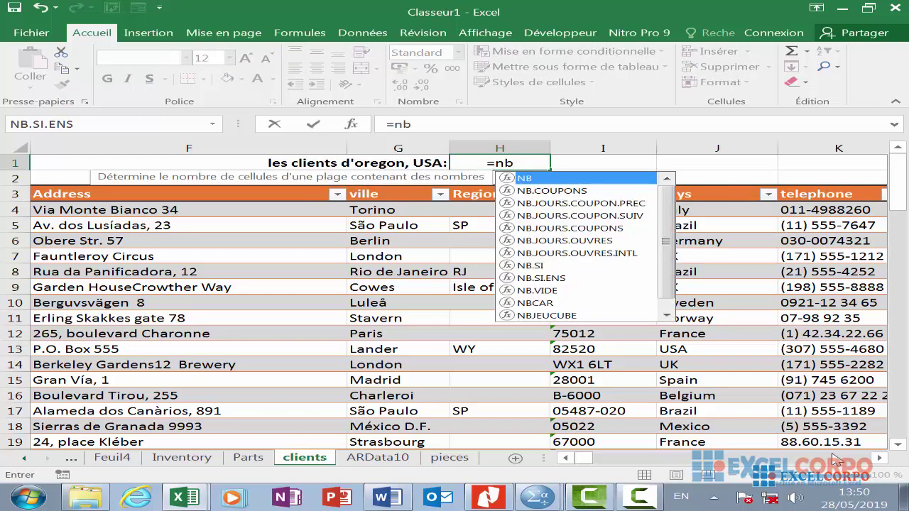
type(".si")
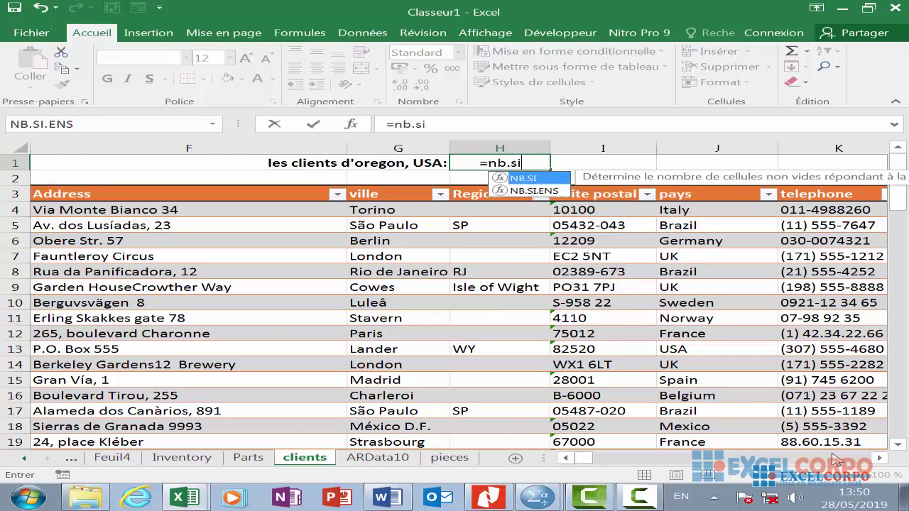
type(".en")
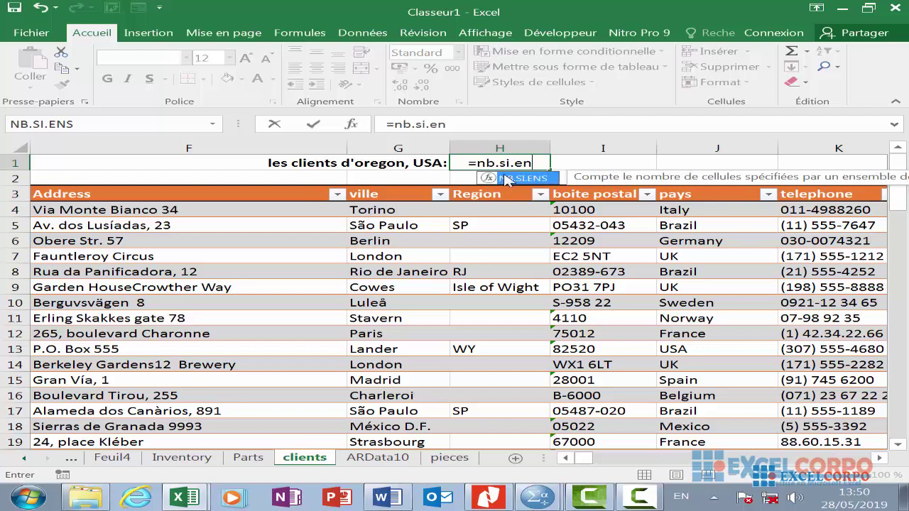
double_click(506, 179)
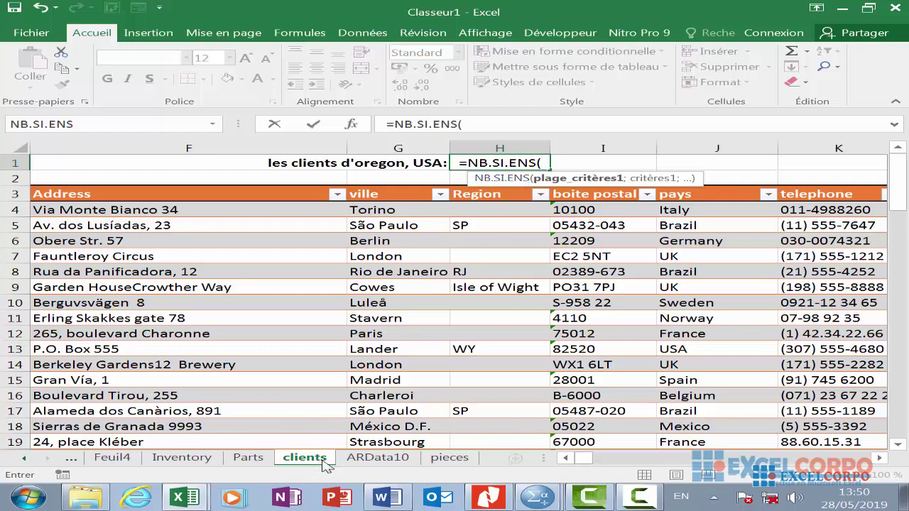
type("c")
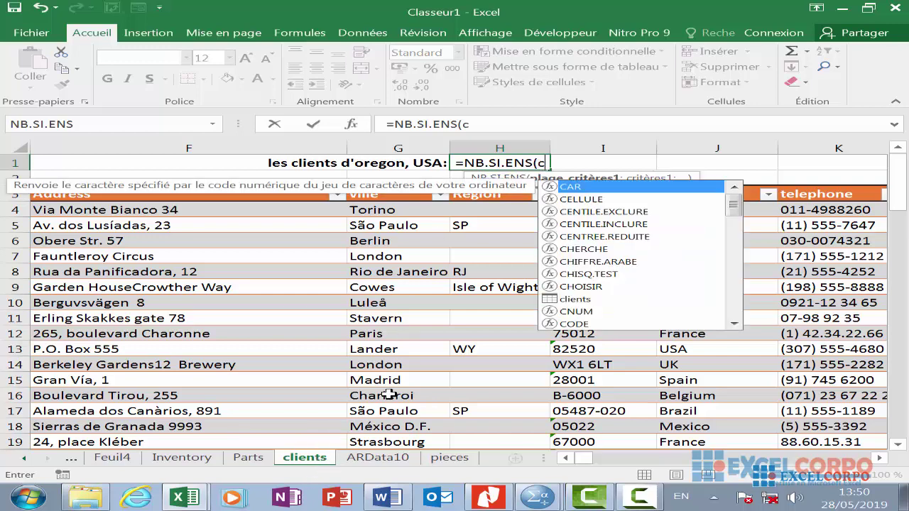
type("li")
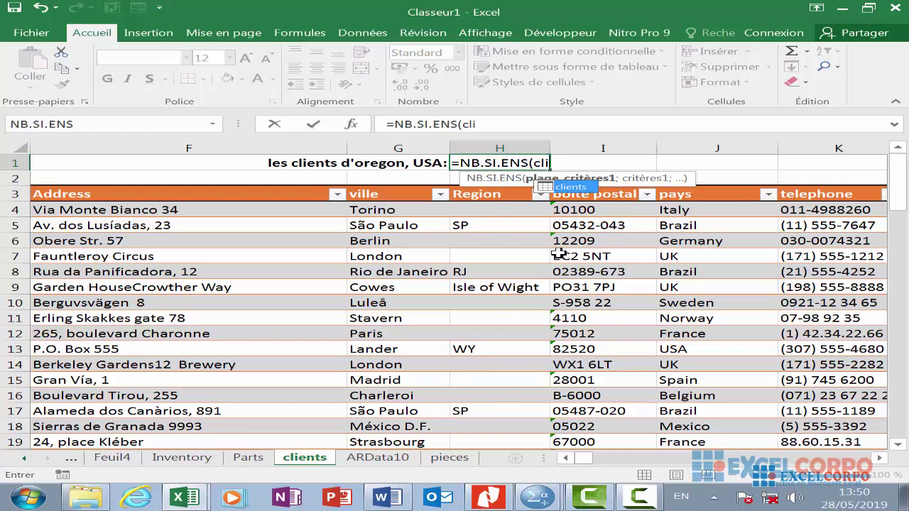
double_click(589, 187)
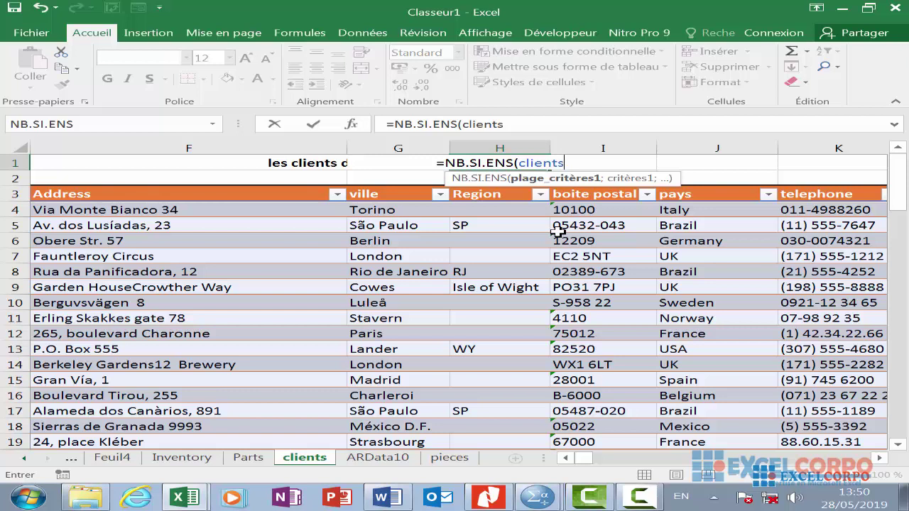
- Dismiss the too-few-arguments warning and remove the stray J4 reference from the H1 formula
key("Return")
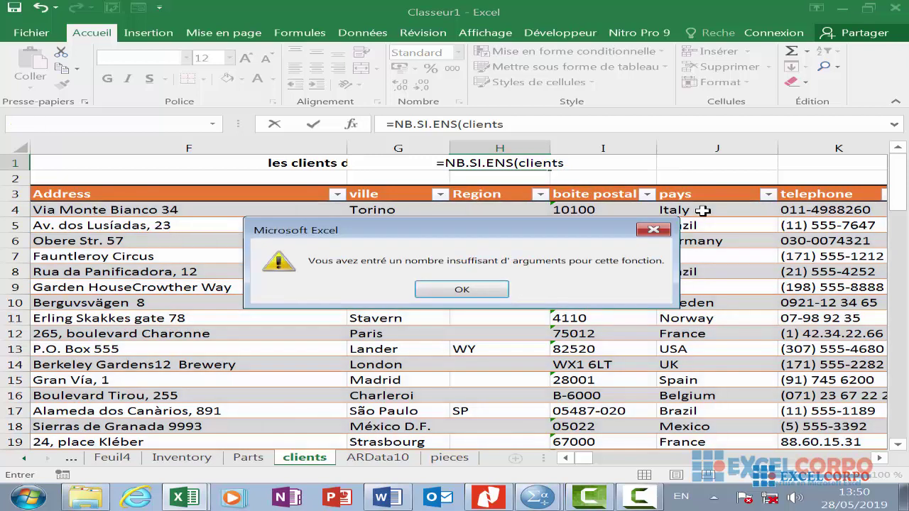
left_click(493, 291)
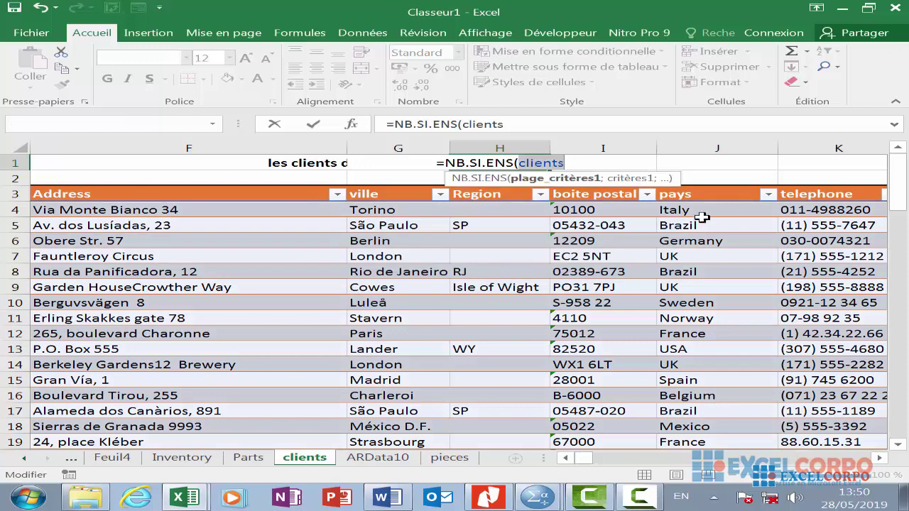
left_click(727, 210)
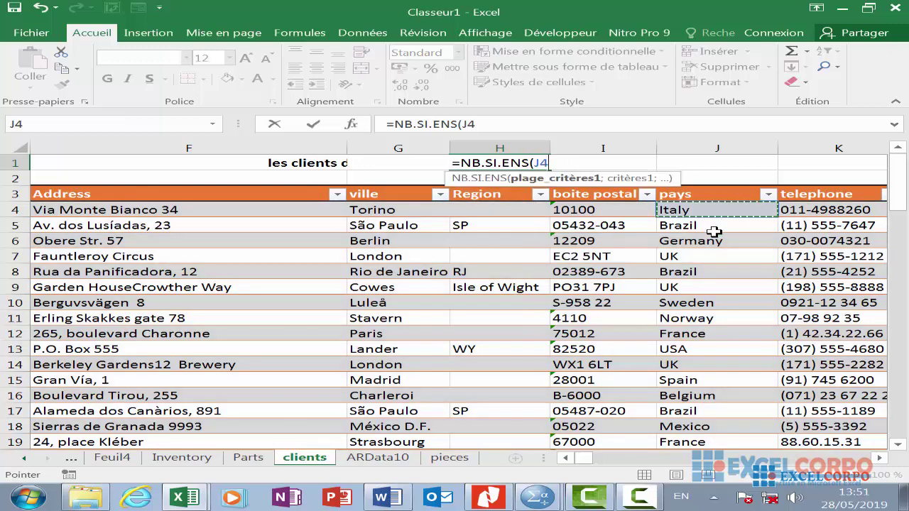
key("BackSpace")
key("BackSpace")
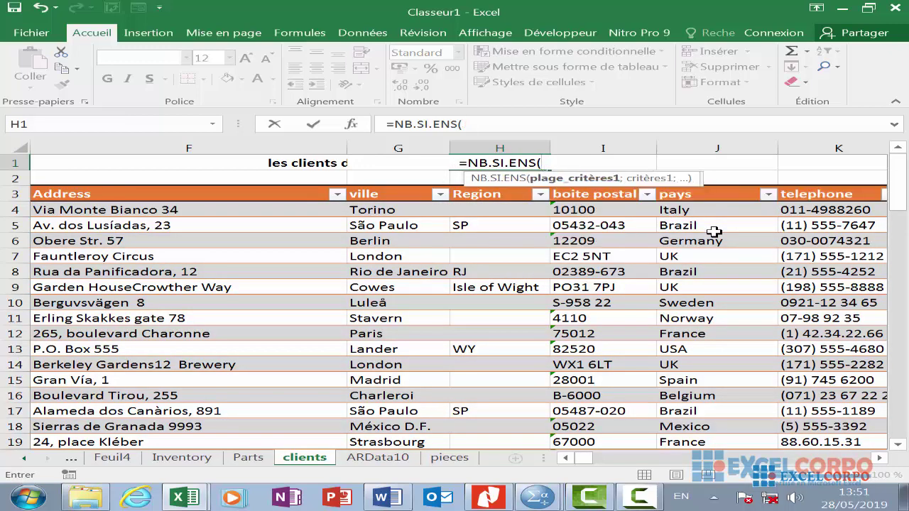
- Enter the clients table range j4:j94 as the first range, then a semicolon and an opening "= criterion
type("client")
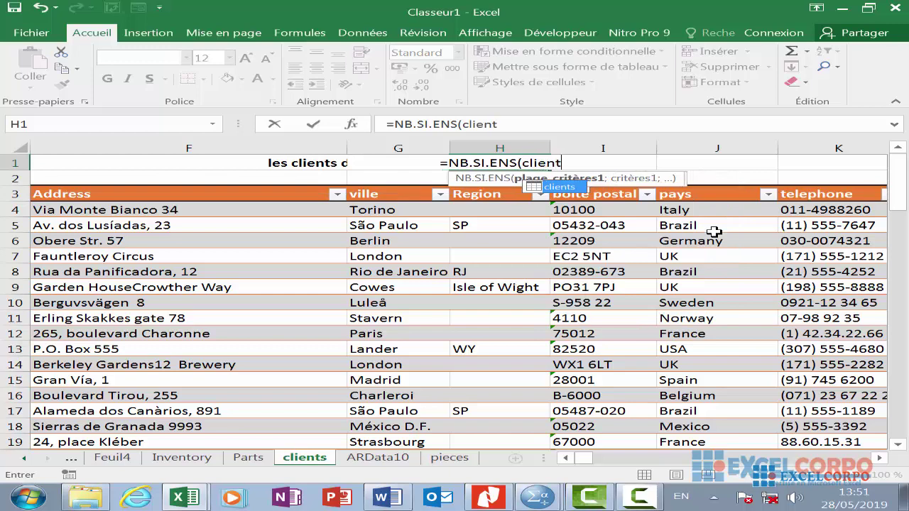
double_click(563, 187)
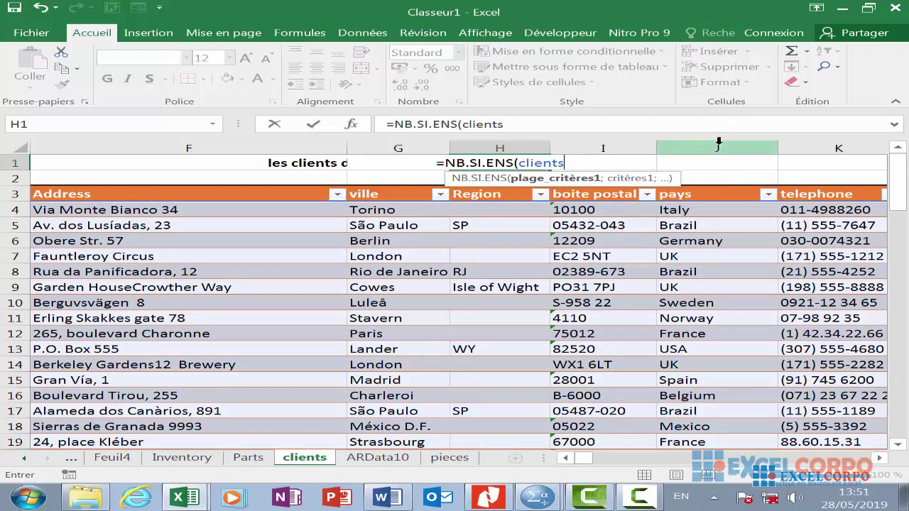
type("j")
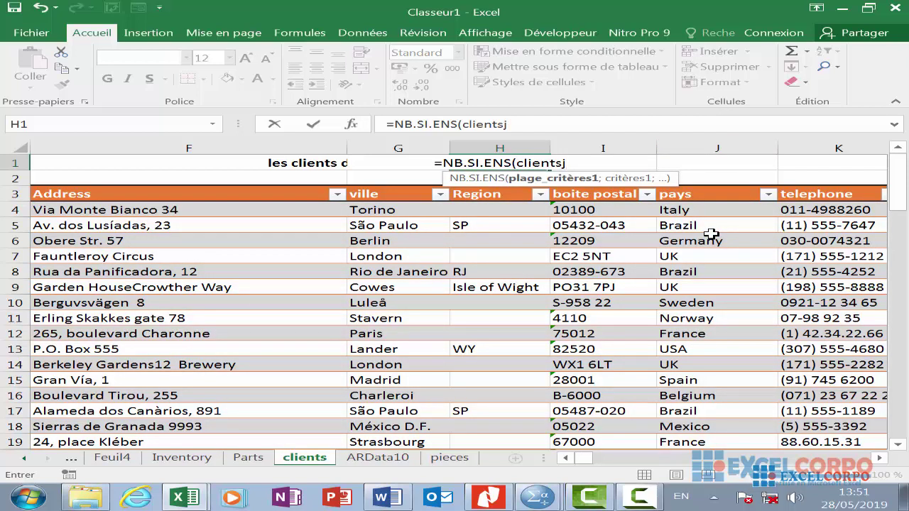
type("4")
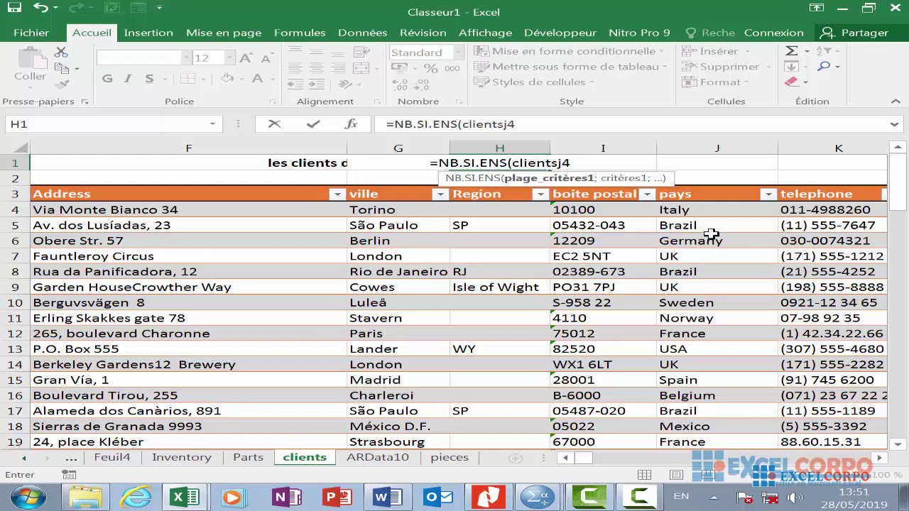
type(":")
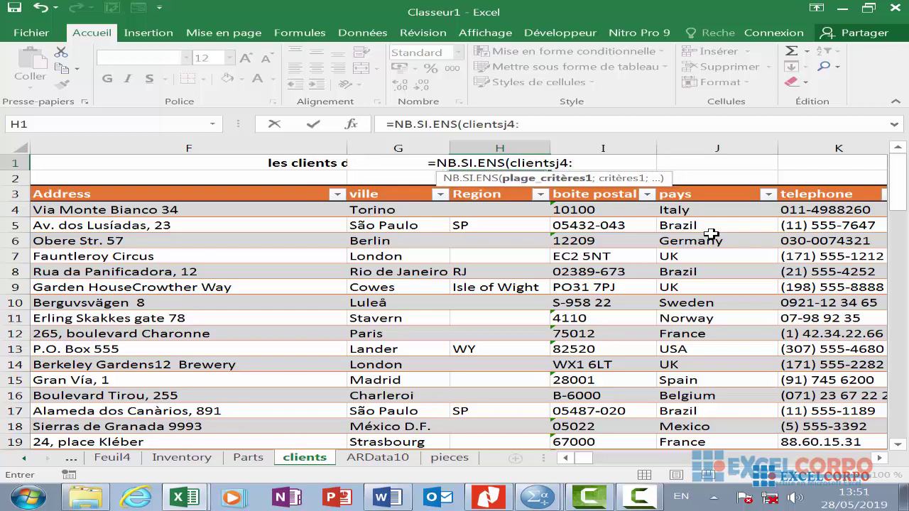
type("j")
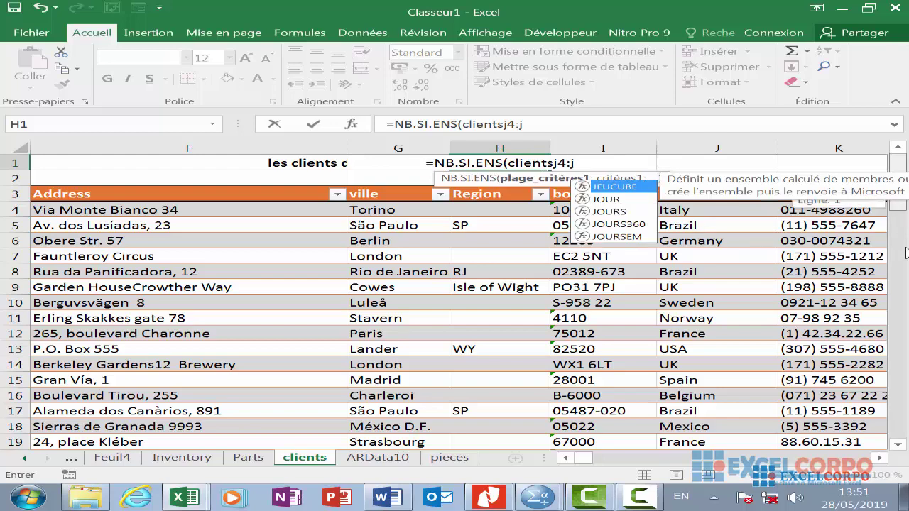
left_click_drag(897, 206, 897, 369)
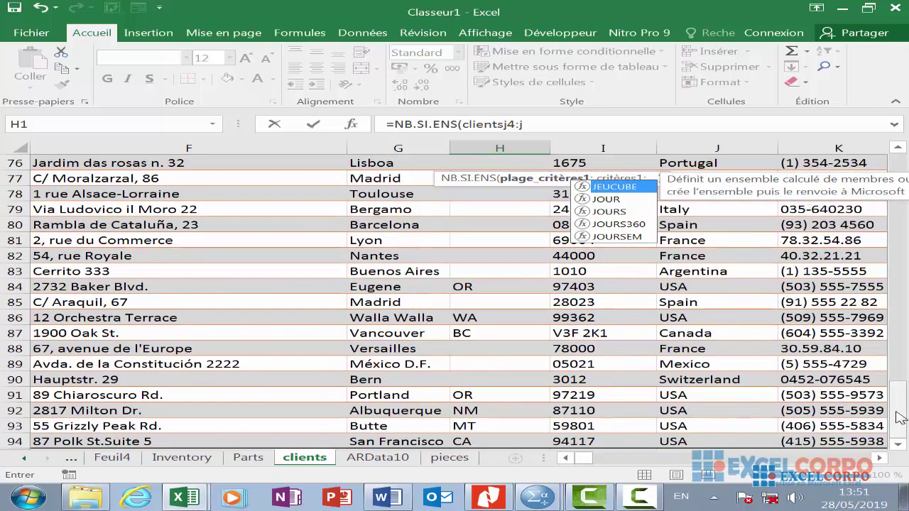
mouse_move(898, 410)
left_mouse_down()
mouse_move(898, 450)
mouse_move(873, 191)
left_mouse_up()
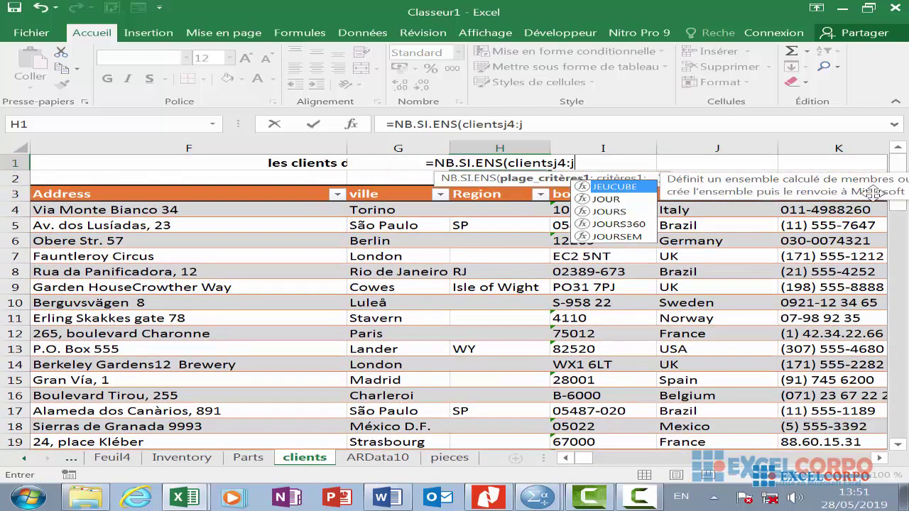
type("9")
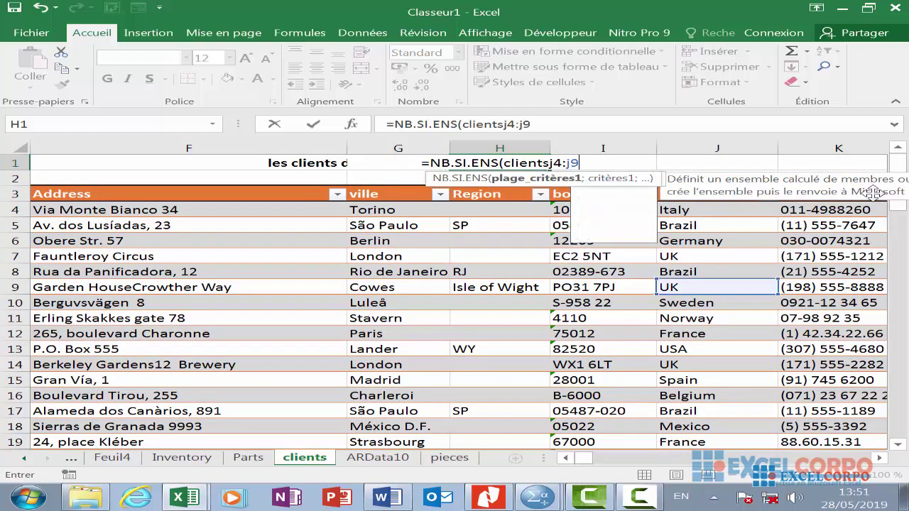
type("4")
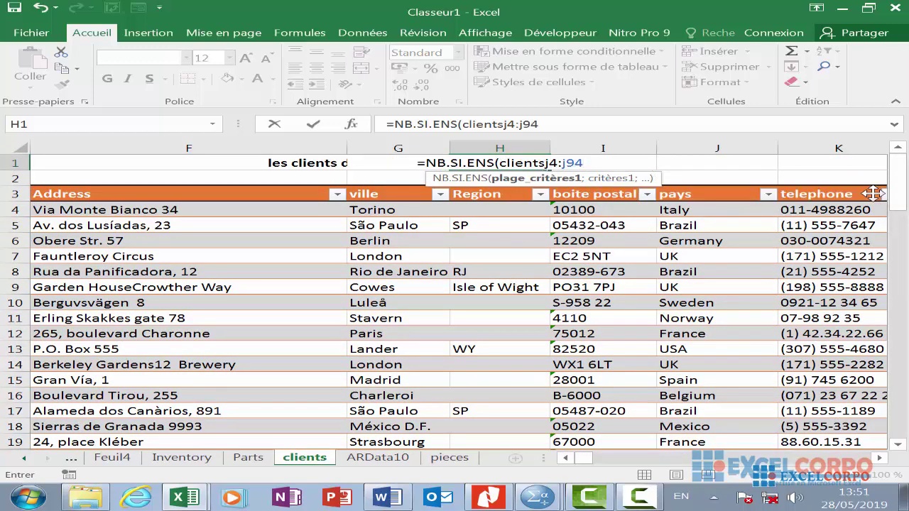
type(";")
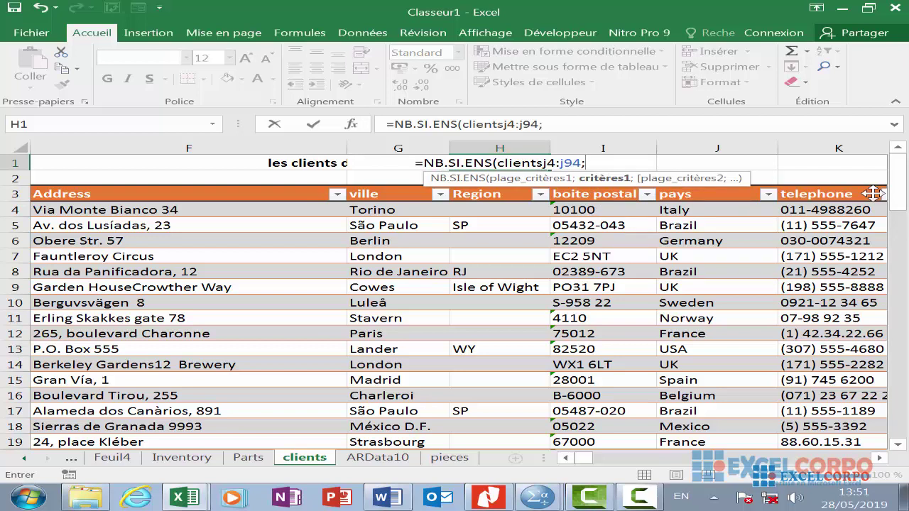
type("\"")
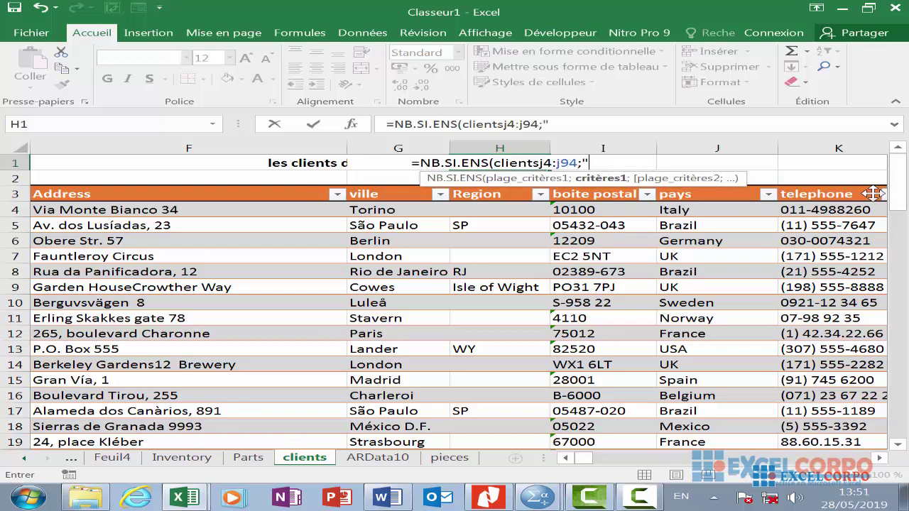
type("=")
- Complete the first criterion as "=USA" followed by a semicolon
type("u")
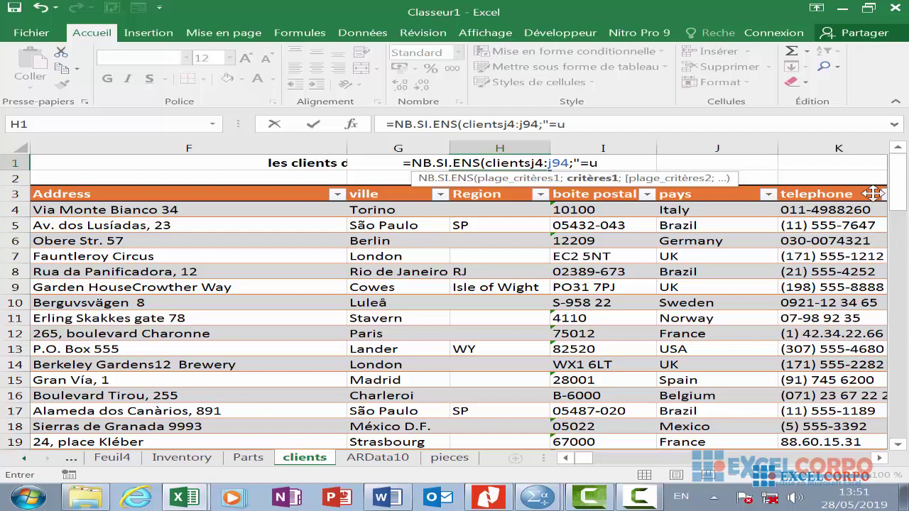
key("BackSpace")
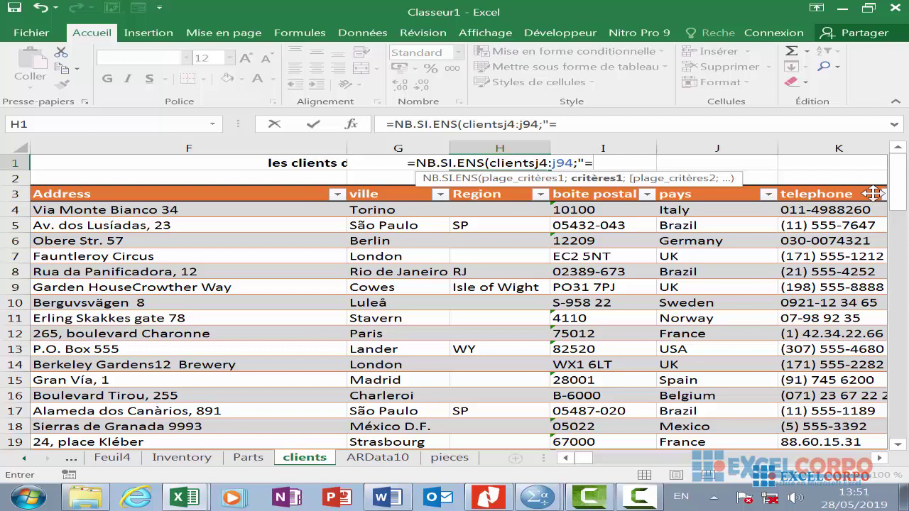
type("USA")
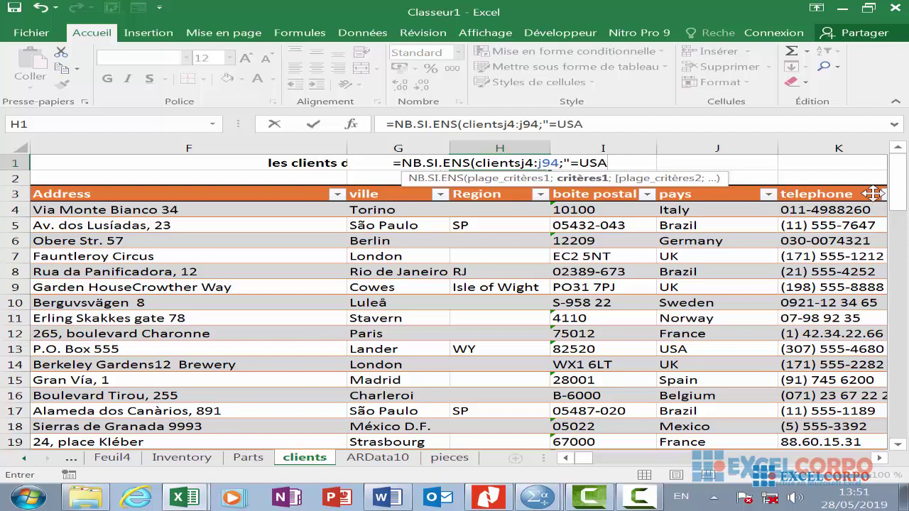
type("\";")
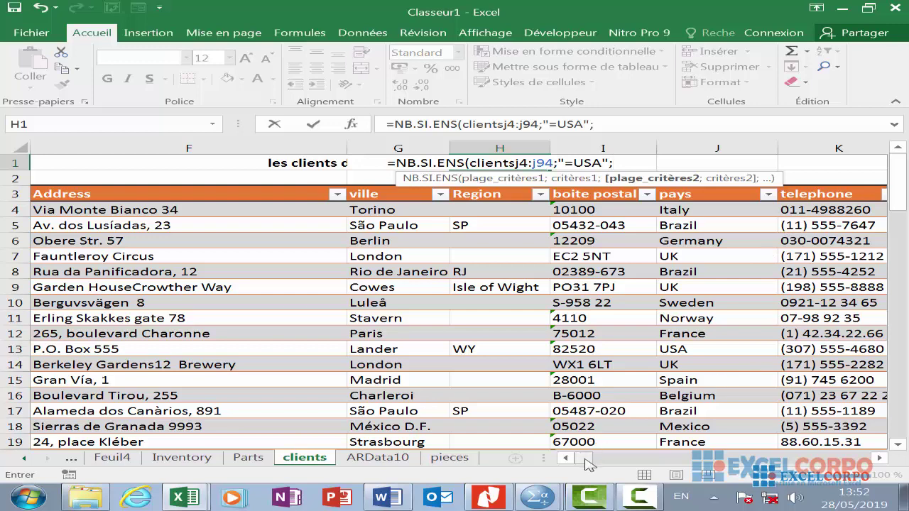
- Correct the first range to clients!J4:J94 and begin typing CLI for the second range
left_click_drag(585, 458, 576, 459)
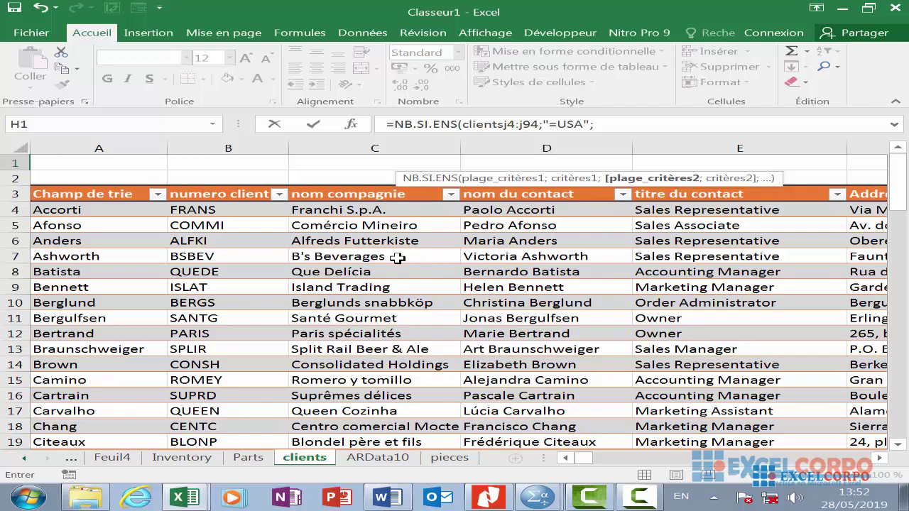
left_click_drag(584, 458, 546, 461)
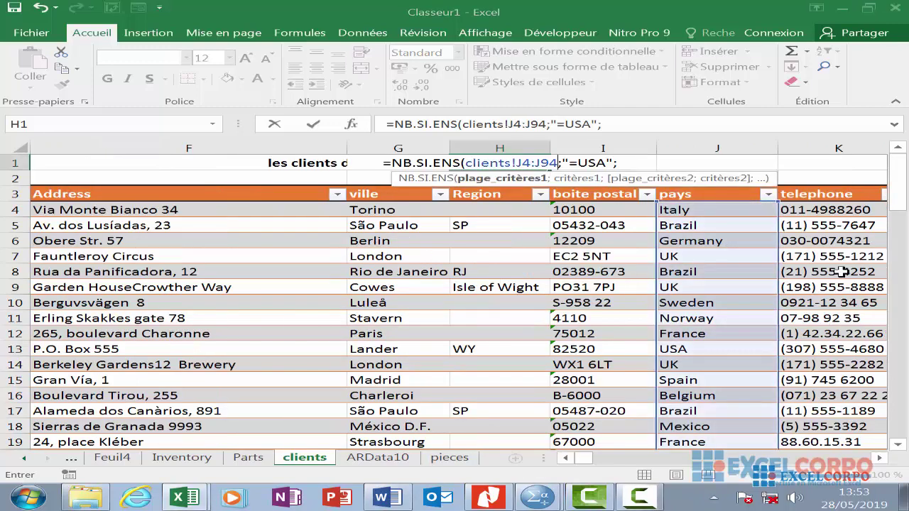
key("F2")
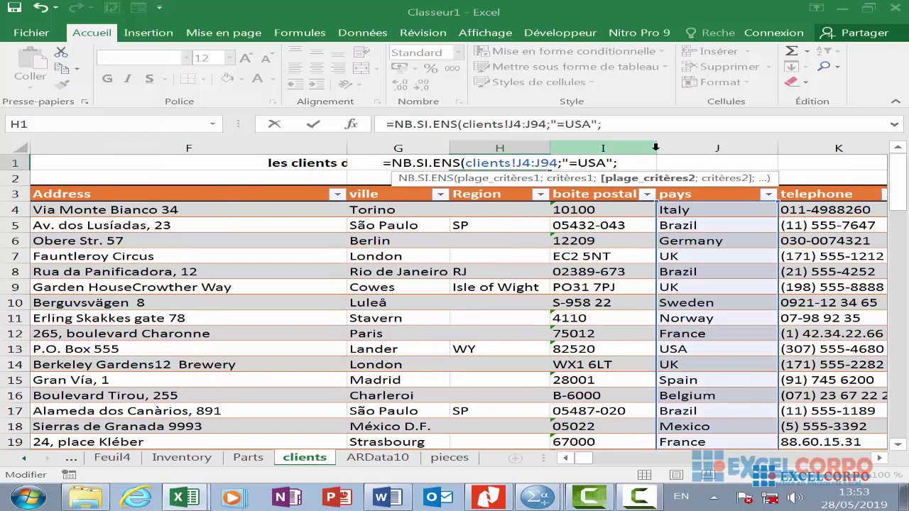
type("CL")
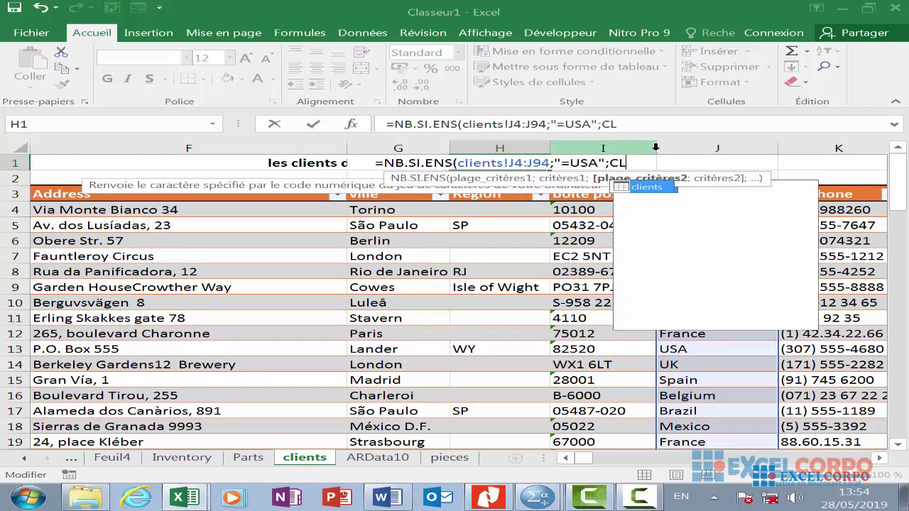
type("I")
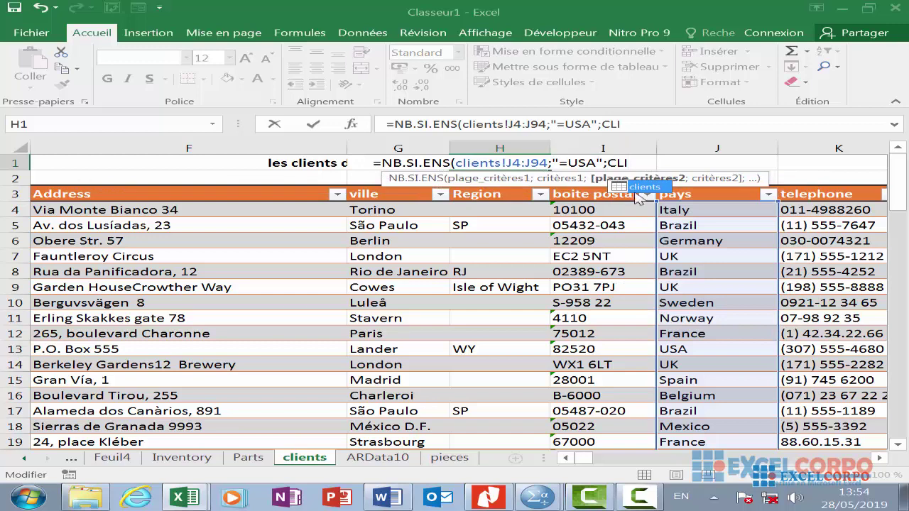
- Enter clients!H4:H94 as the second criteria range and open a quote for the next criterion
double_click(639, 188)
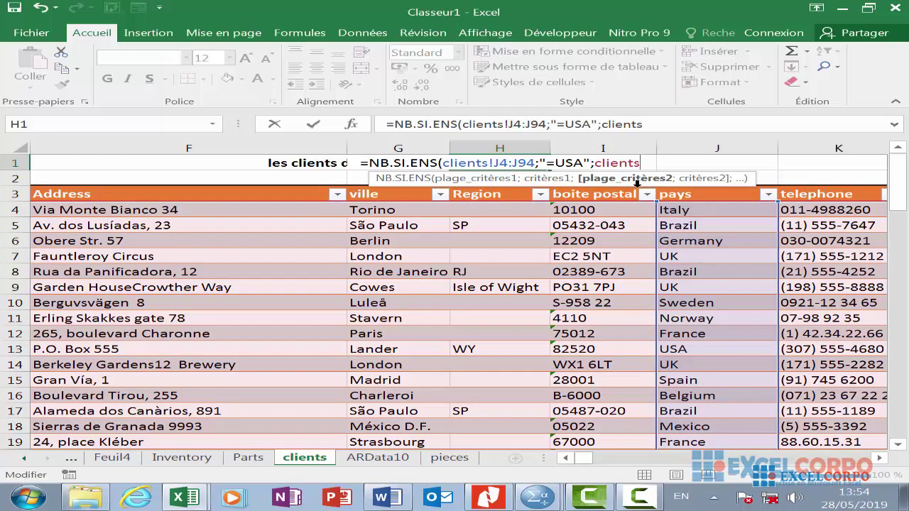
type("!")
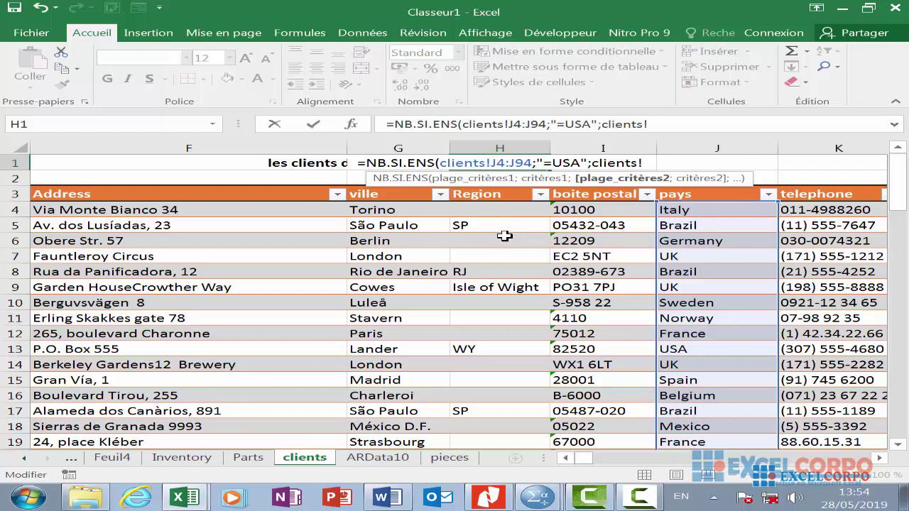
type("H")
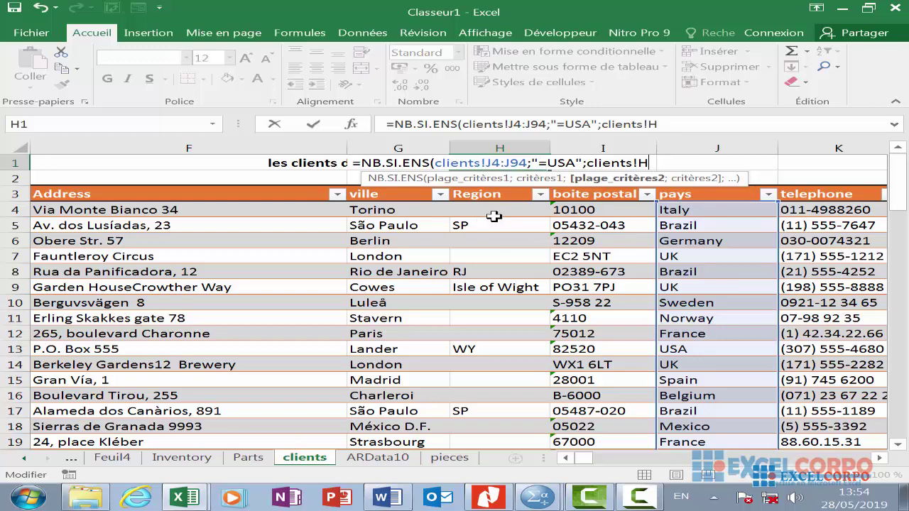
type("4")
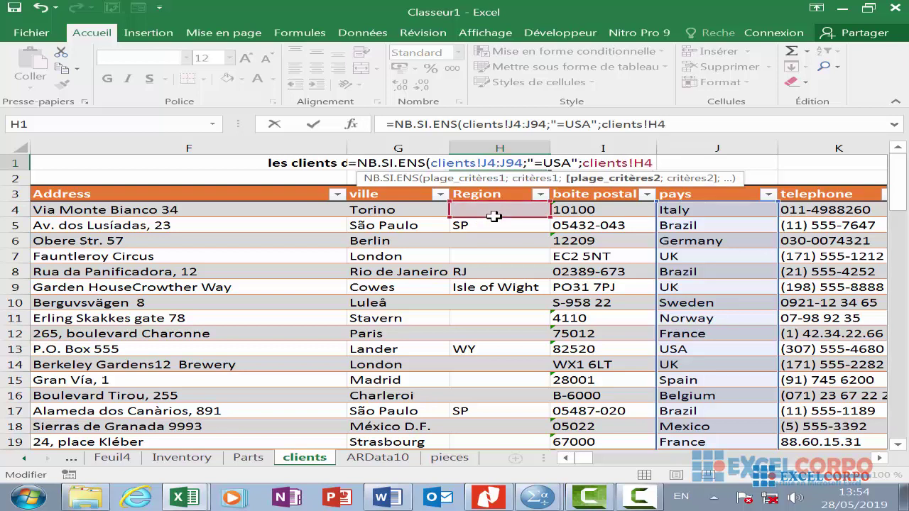
type(":")
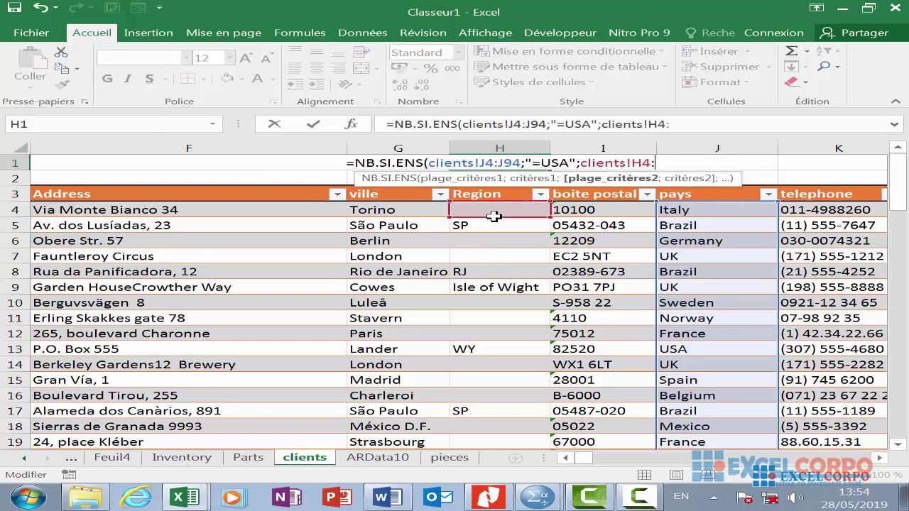
type("H")
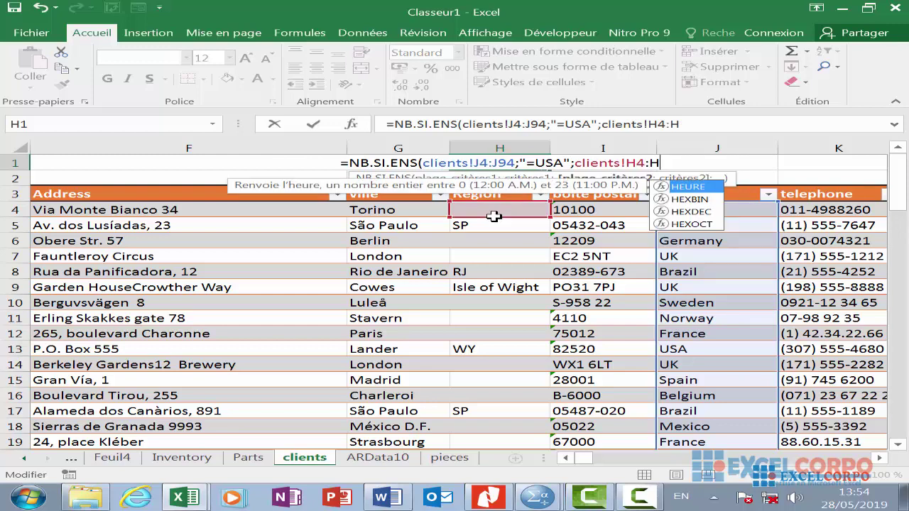
type("94")
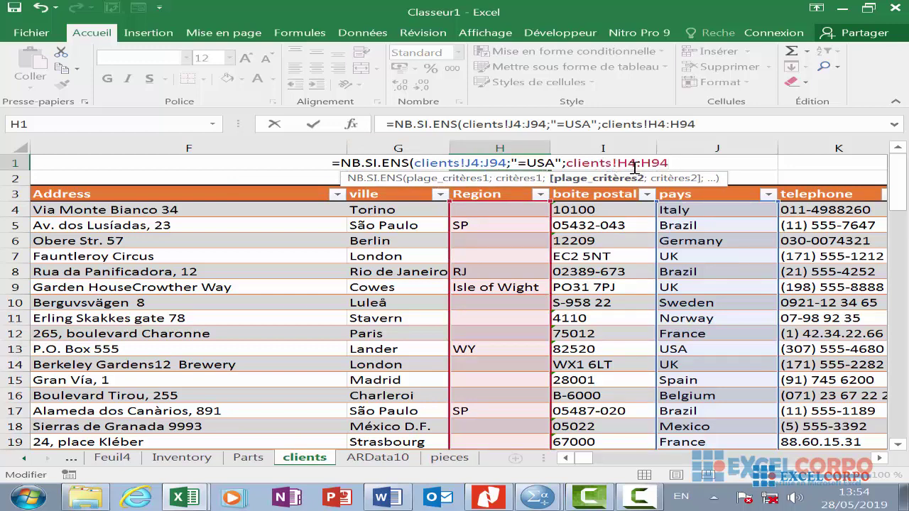
type(";\"")
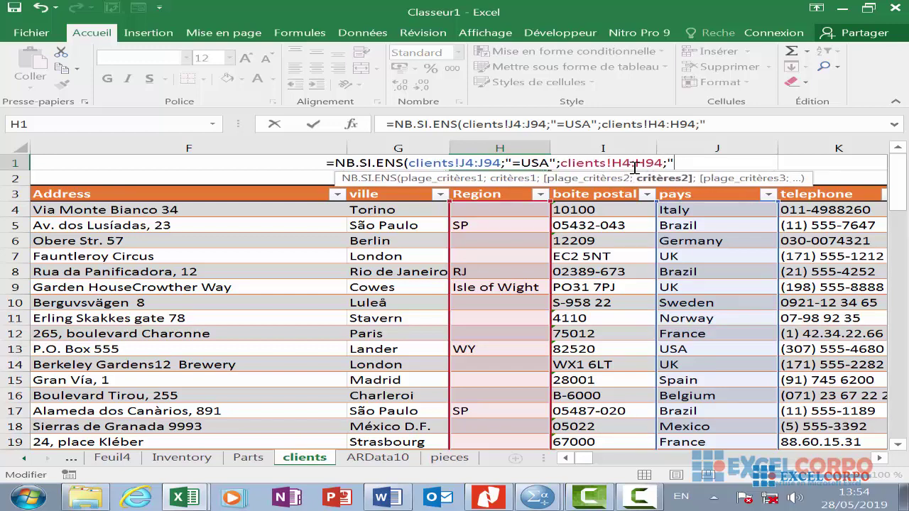
type("o")
- Type "=OR" as the second criterion, fixing the stray characters along the way
key("BackSpace")
type("O")
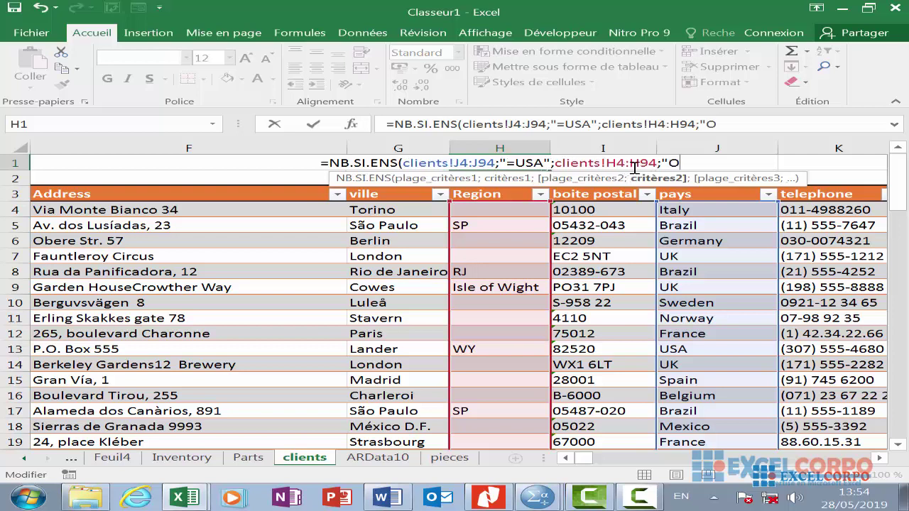
type("R")
key("BackSpace")
key("BackSpace")
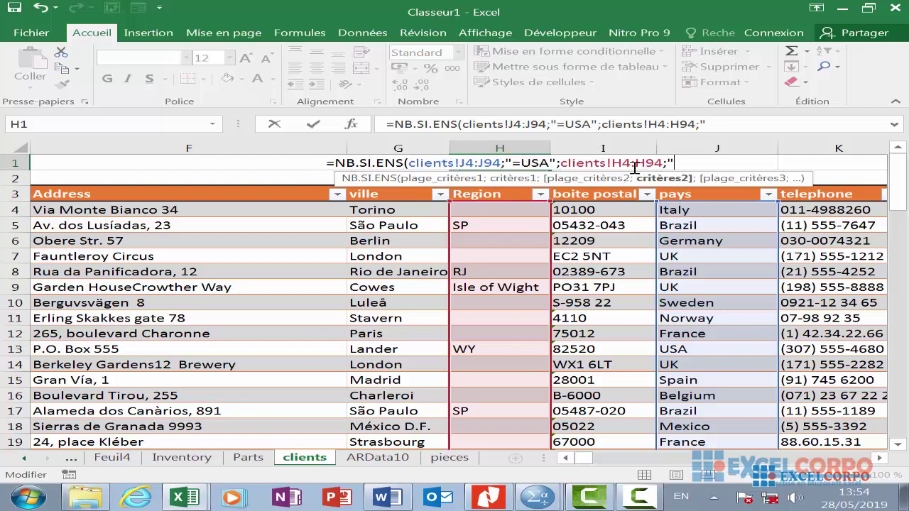
type("=")
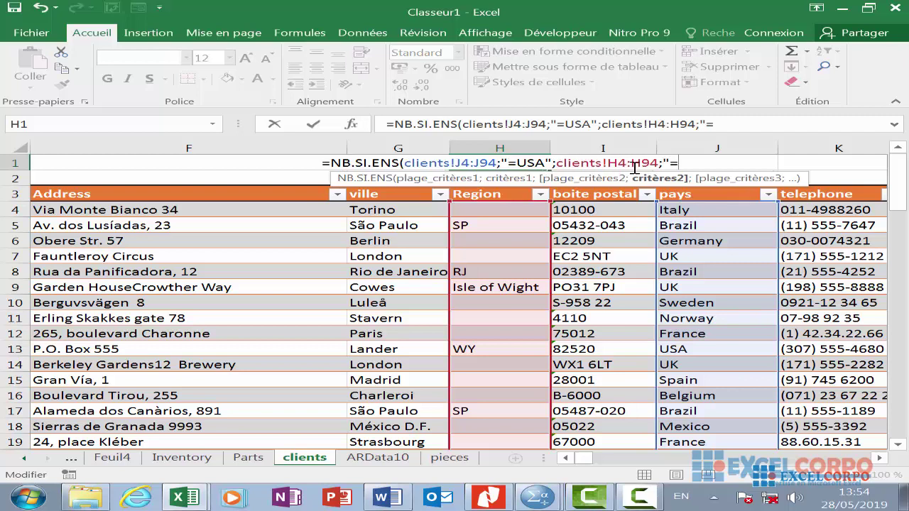
type("OR")
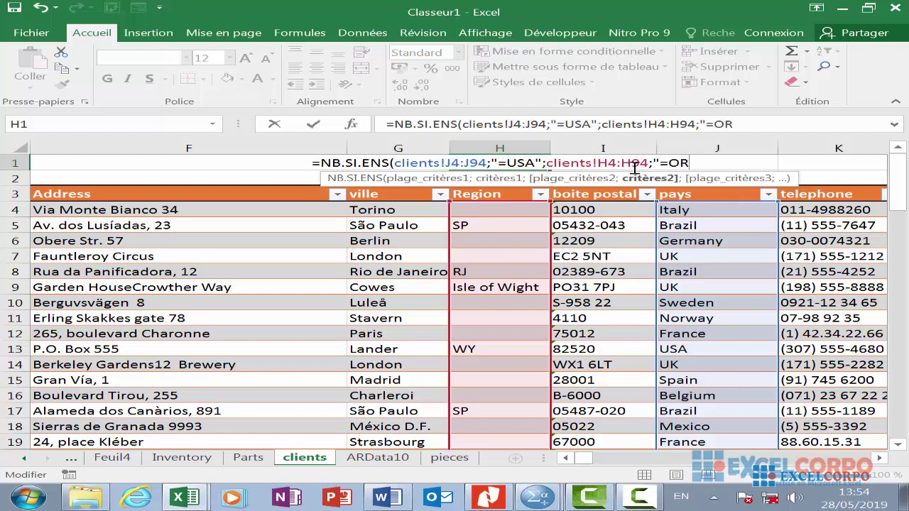
type("\"")
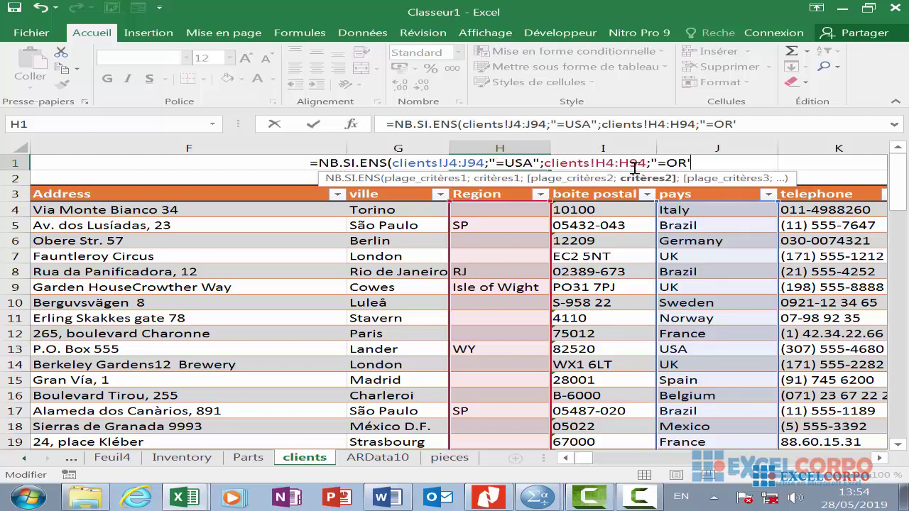
key("BackSpace")
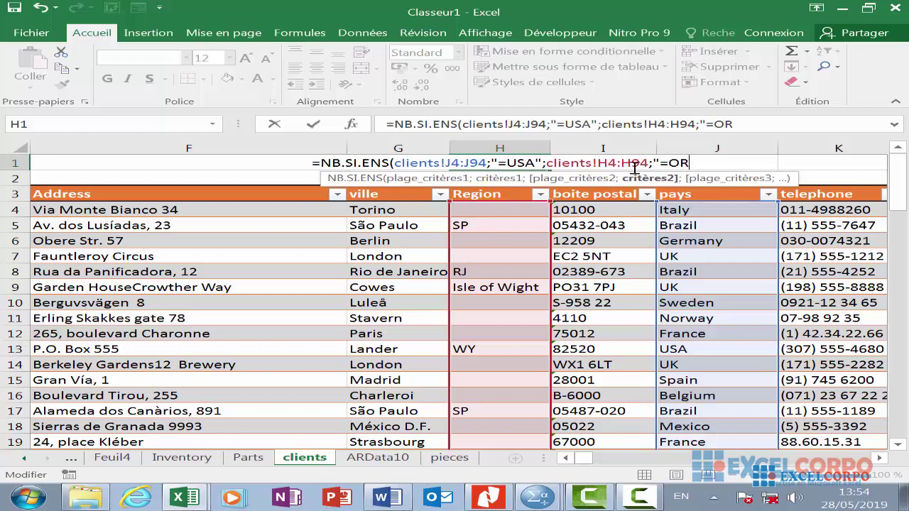
type("'")
key("BackSpace")
type("\"")
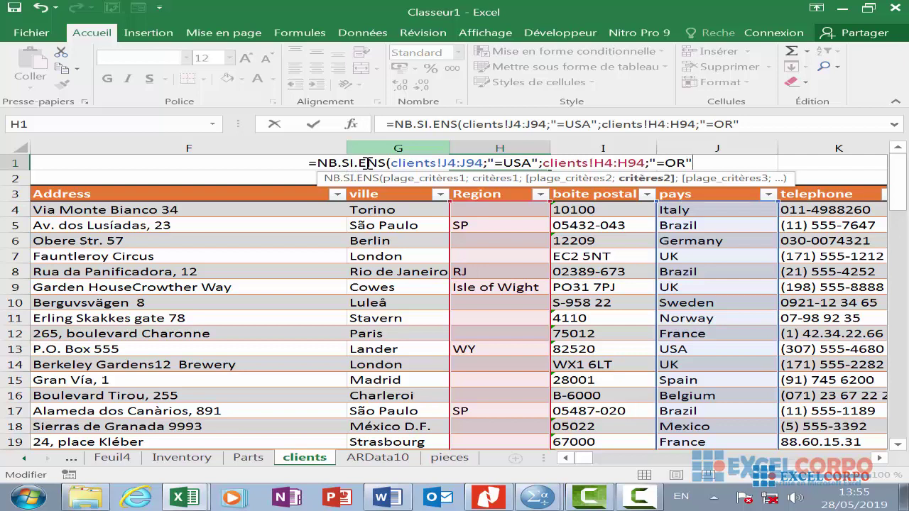
- Close the parenthesis and commit the NB.SI.ENS formula, which returns 4 Oregon USA clients
left_click(640, 497)
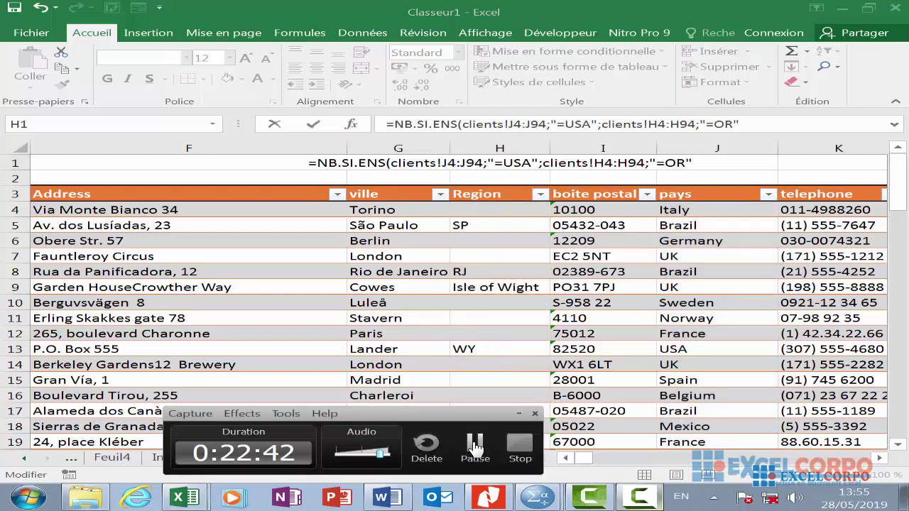
left_click(203, 330)
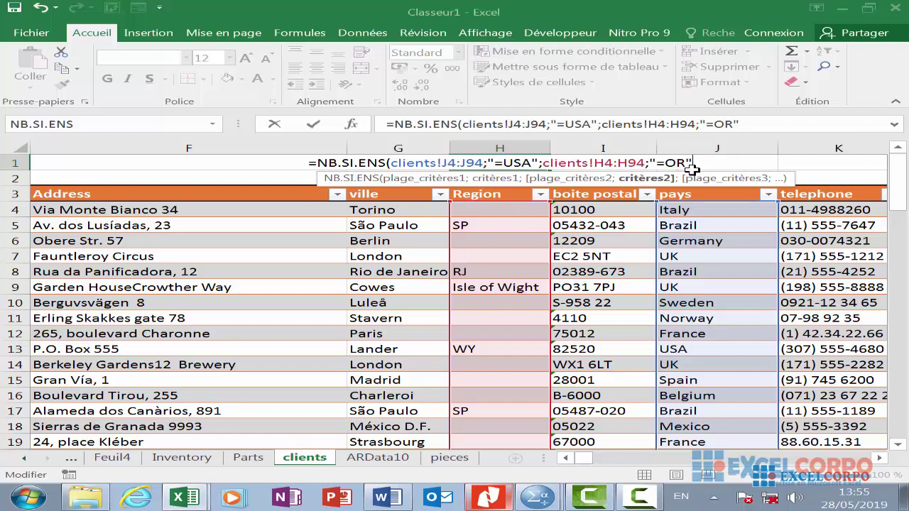
type(")")
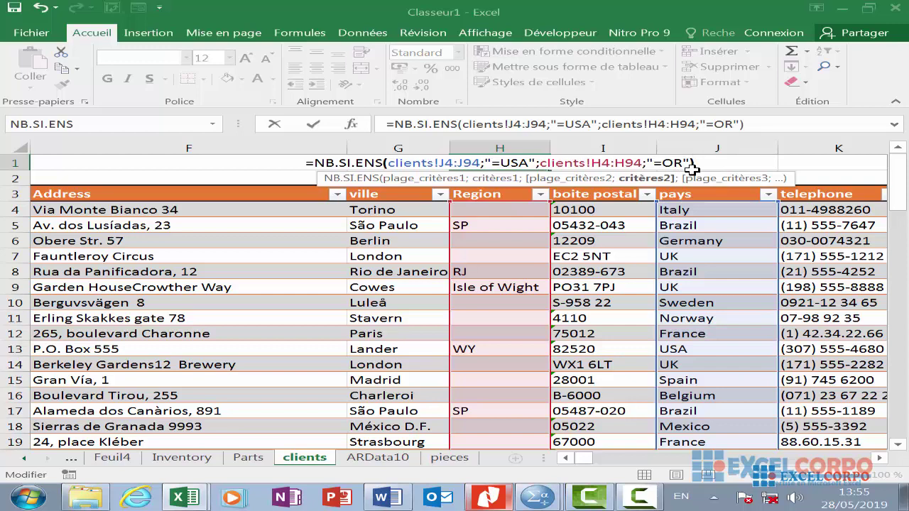
key("Return")
left_click(513, 163)
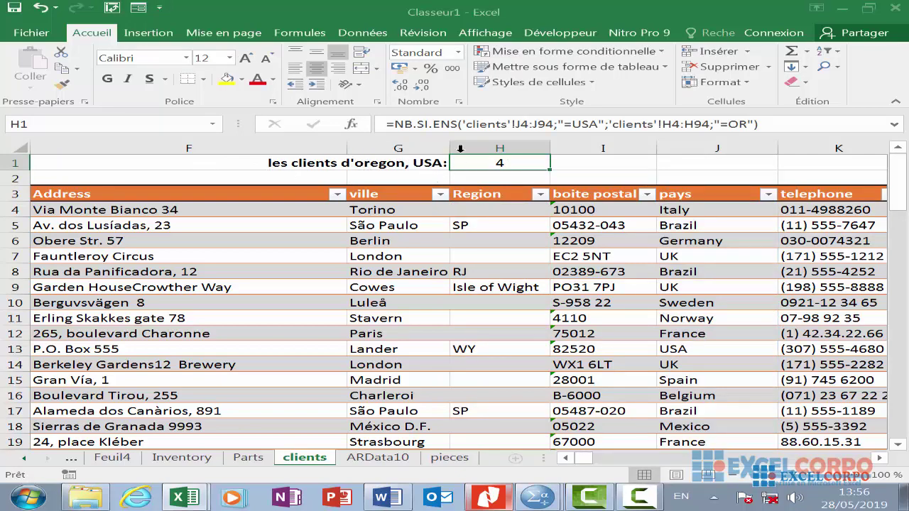
scroll(484, 313, "down", 5)
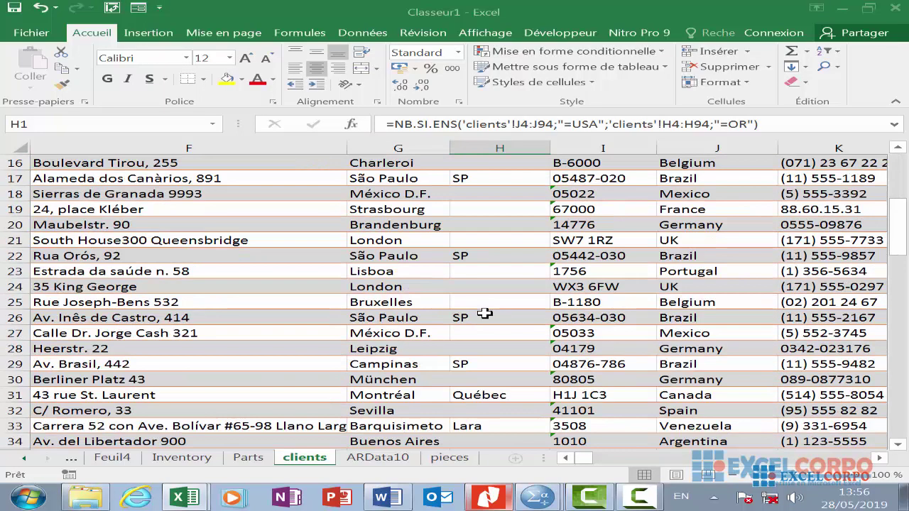
scroll(484, 313, "down", 7)
scroll(484, 313, "down", 7)
scroll(484, 313, "down", 8)
scroll(487, 317, "down", 4)
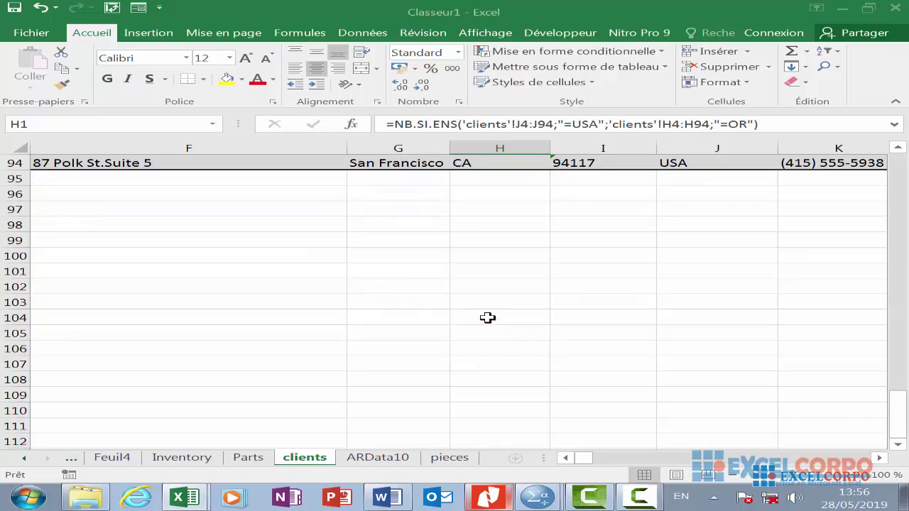
scroll(487, 318, "up", 6)
scroll(482, 401, "down", 1)
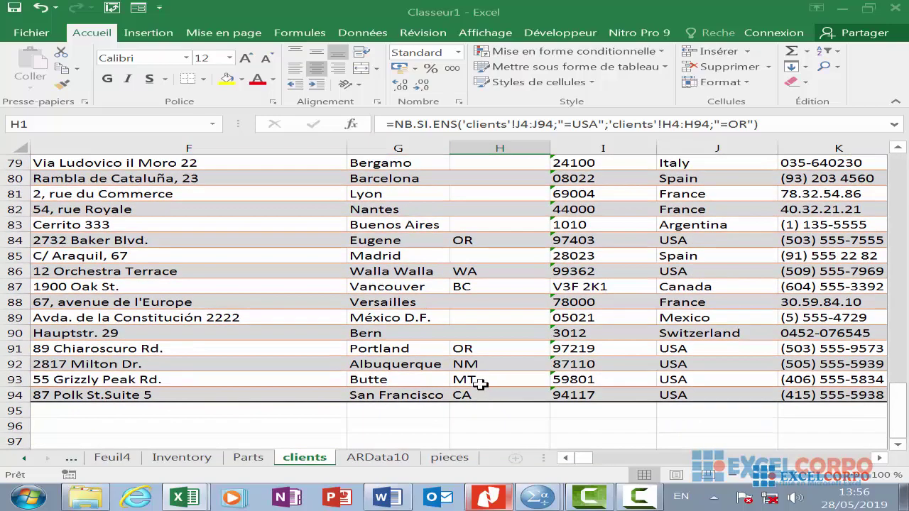
scroll(474, 238, "up", 2)
scroll(474, 236, "up", 2)
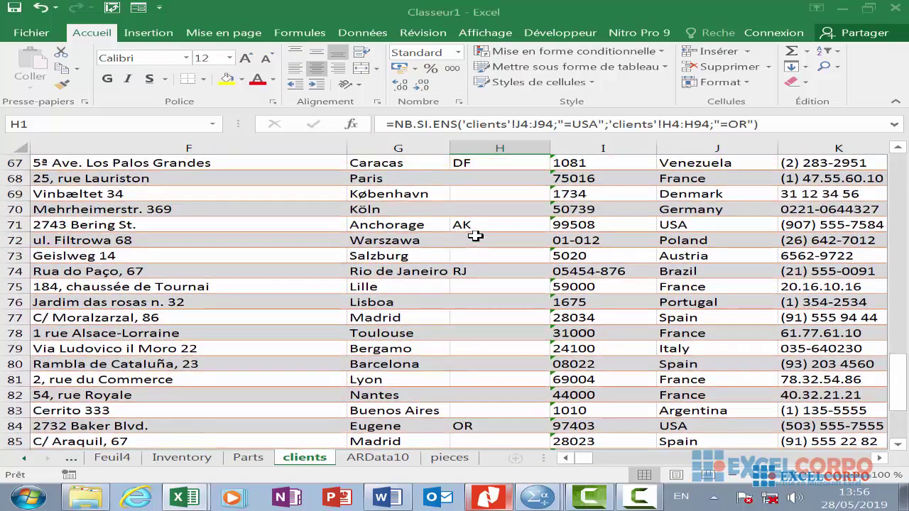
scroll(474, 236, "up", 3)
scroll(477, 232, "up", 3)
scroll(479, 230, "up", 4)
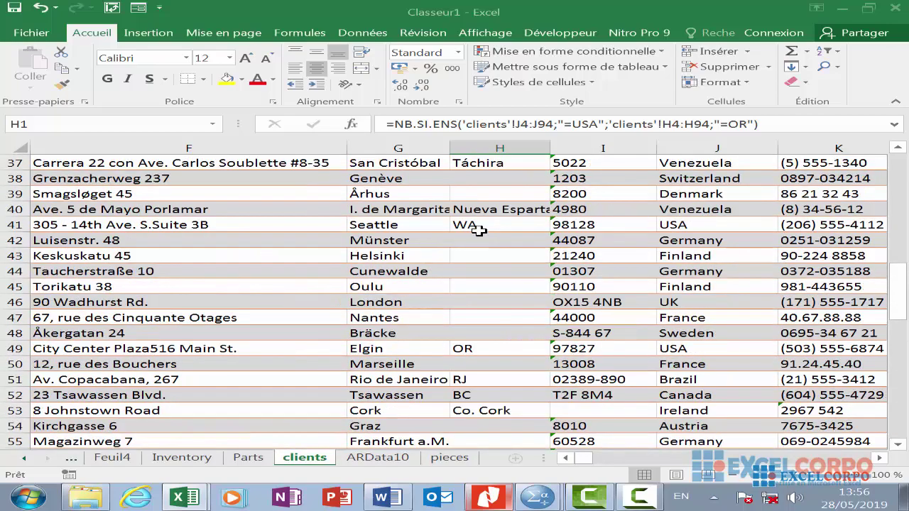
scroll(482, 233, "up", 6)
scroll(492, 241, "up", 3)
scroll(497, 238, "up", 3)
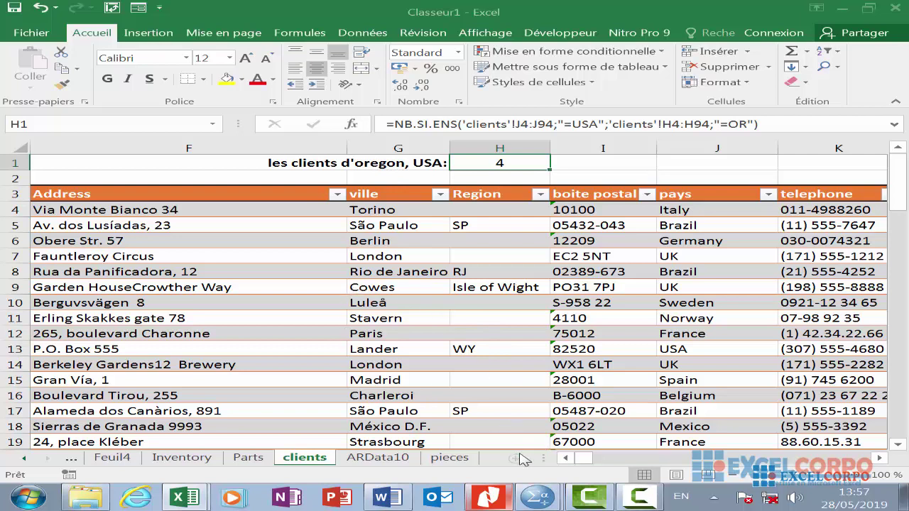
left_click(537, 497)
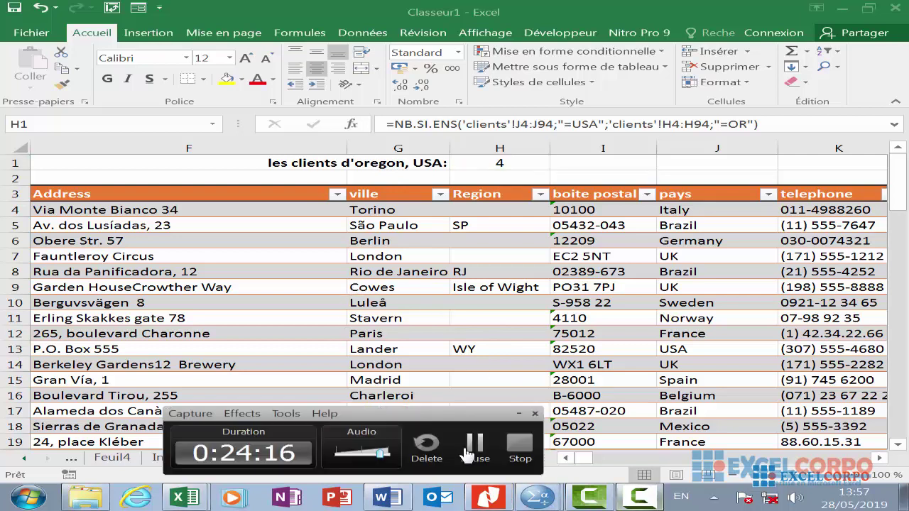
left_click(471, 447)
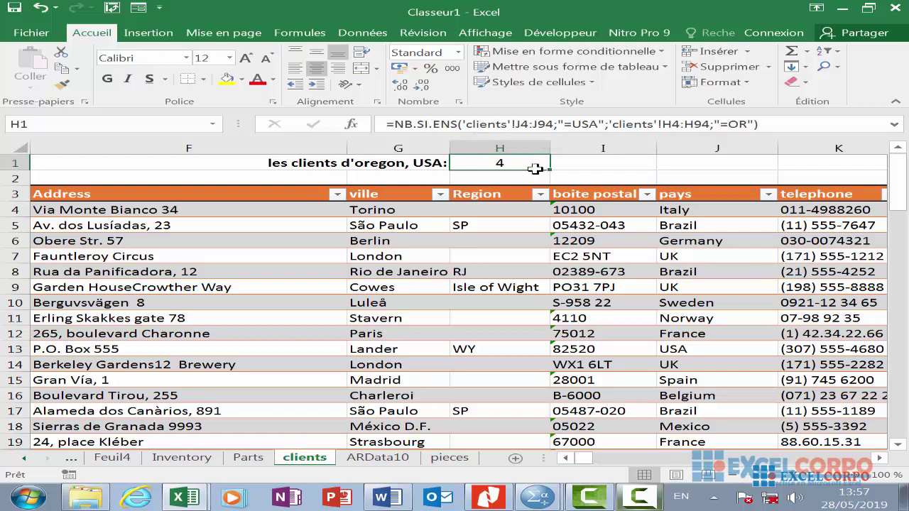
left_click(638, 497)
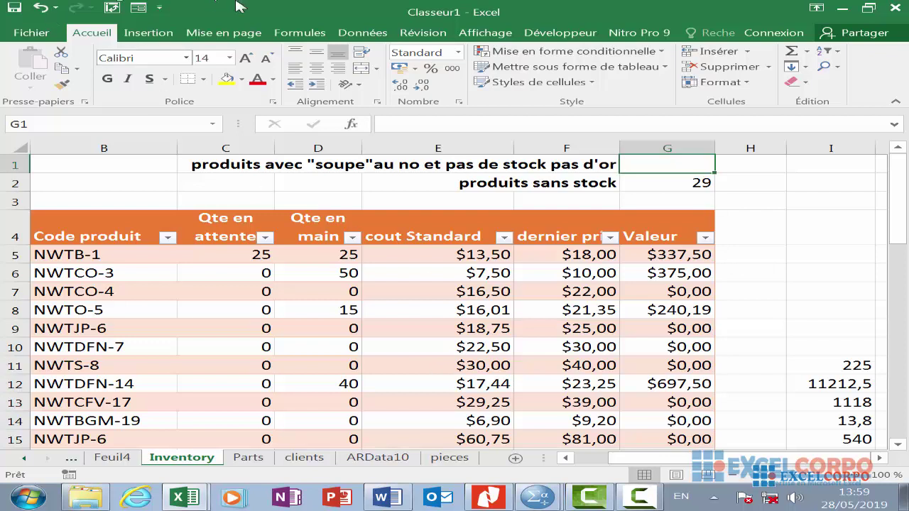
- Insert SOMME.SI.ENS into Inventory cell G1 via fx, picking it from the Math & Trigo category
left_click(351, 125)
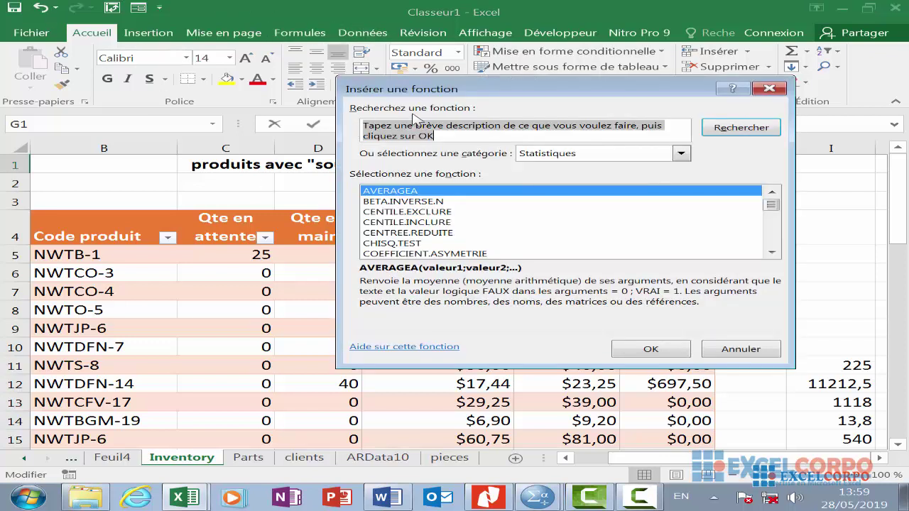
left_click(683, 154)
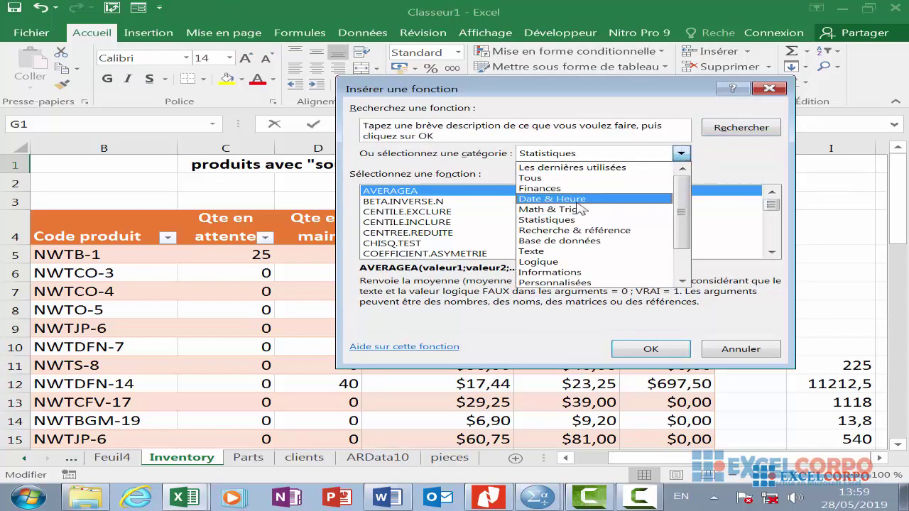
left_click(576, 208)
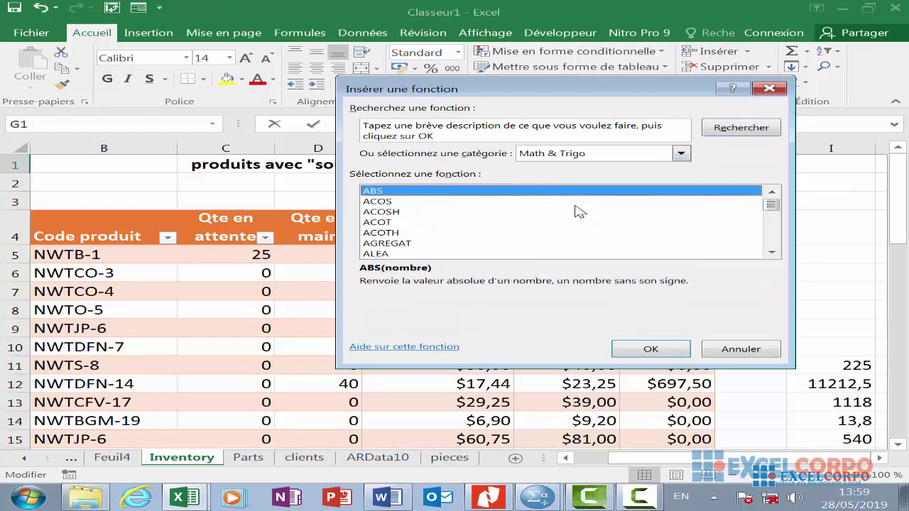
left_click(384, 234)
key("s")
scroll(432, 249, "down", 2)
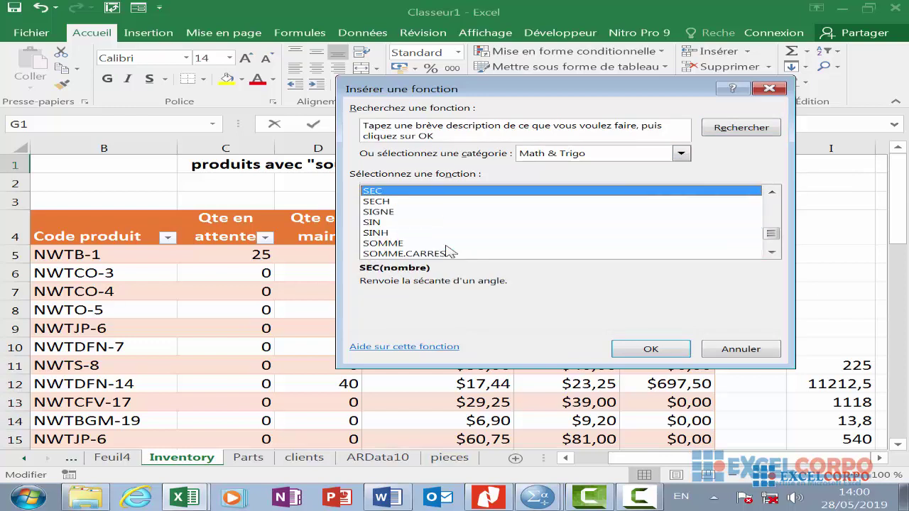
scroll(423, 250, "down", 2)
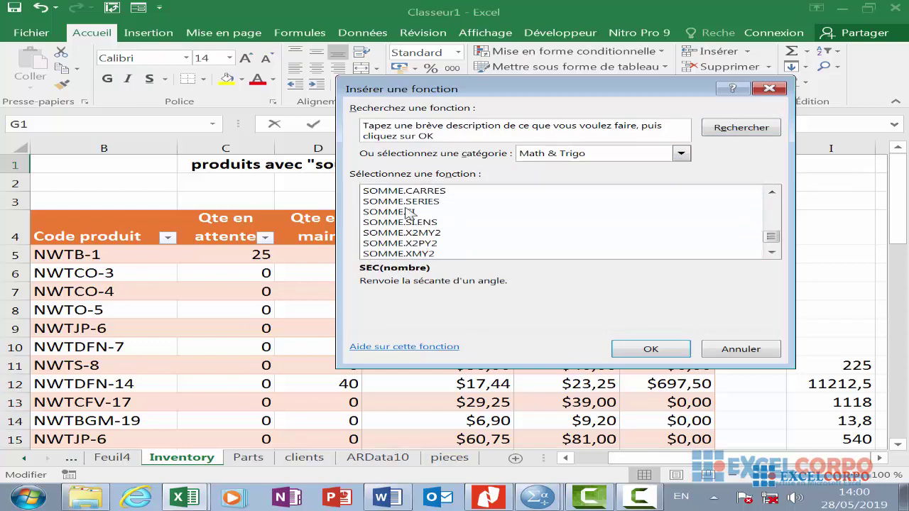
left_click(426, 221)
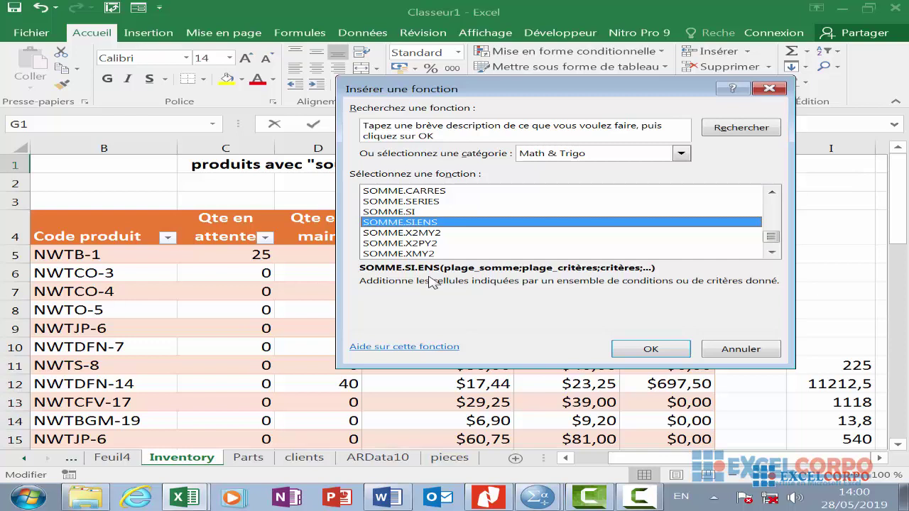
left_click(664, 355)
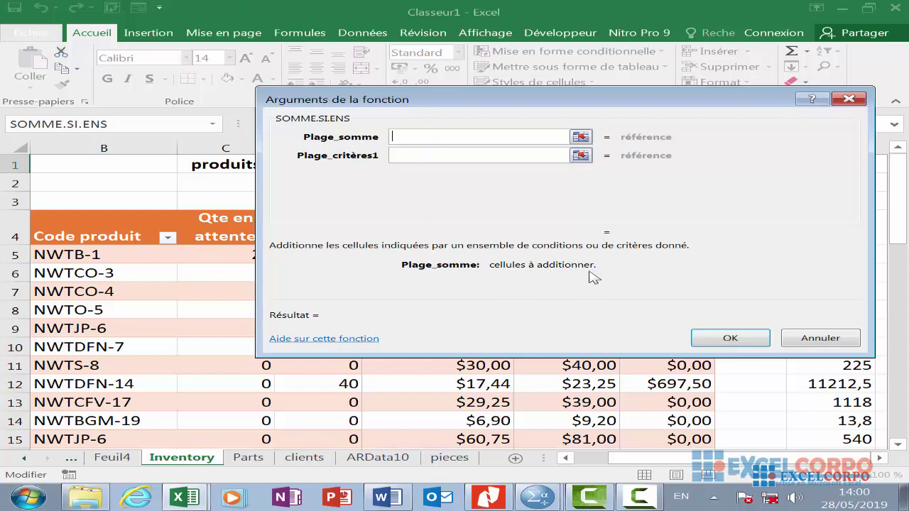
- Step through the Plage_critères1, Critères1 and Plage_critères2 fields, then Annuler the arguments dialog
left_click(418, 157)
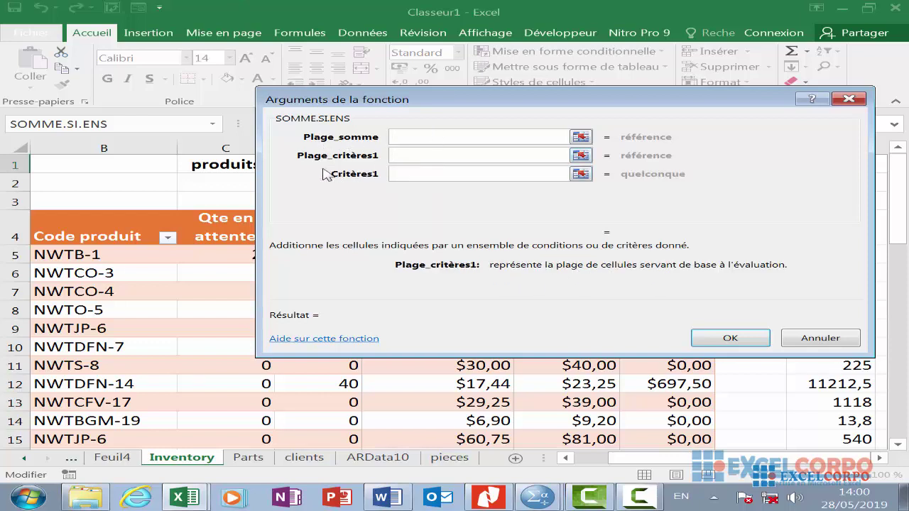
left_click(426, 177)
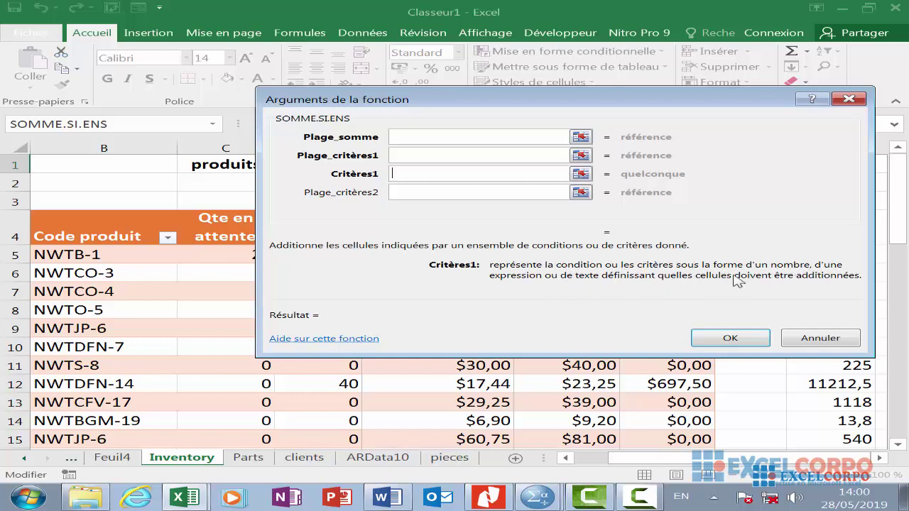
left_click(401, 196)
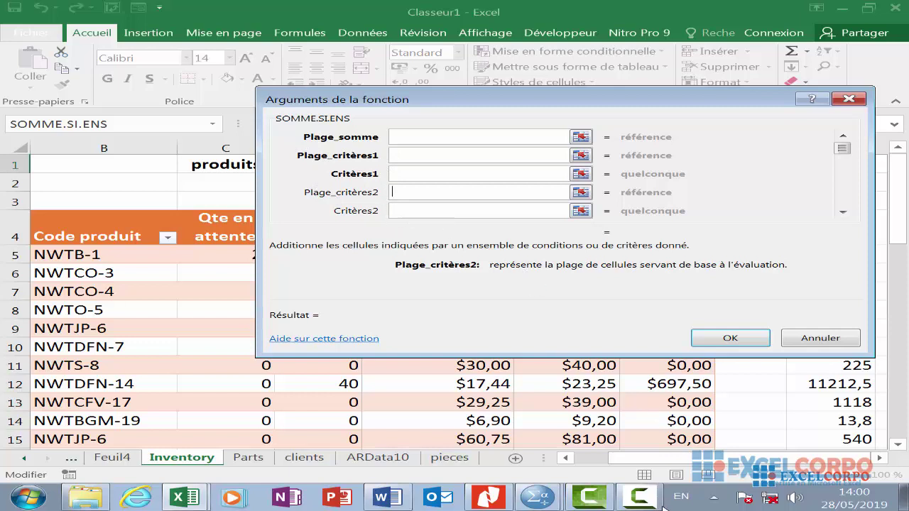
left_click(638, 497)
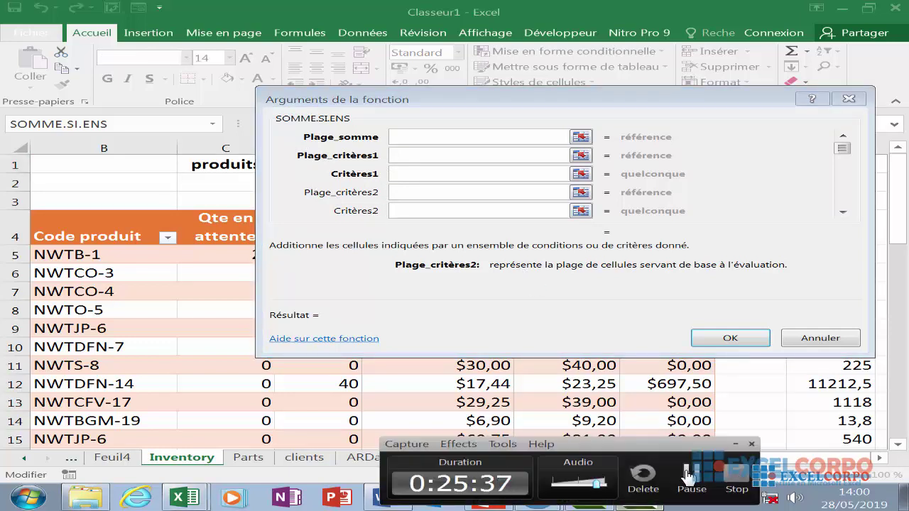
left_click(689, 479)
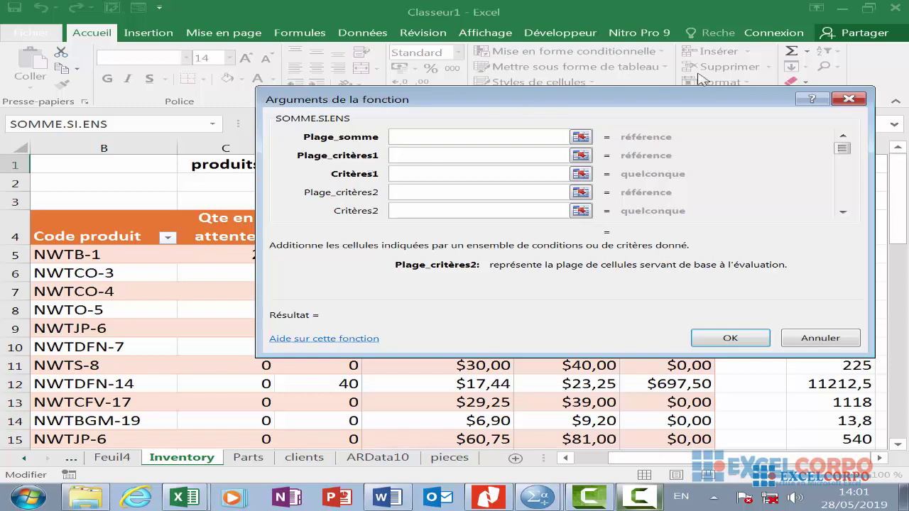
left_click(848, 98)
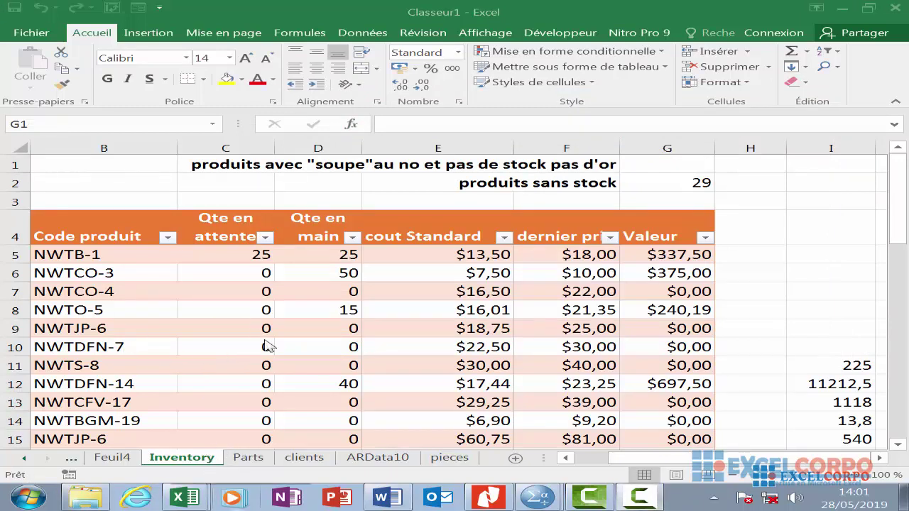
key("Left")
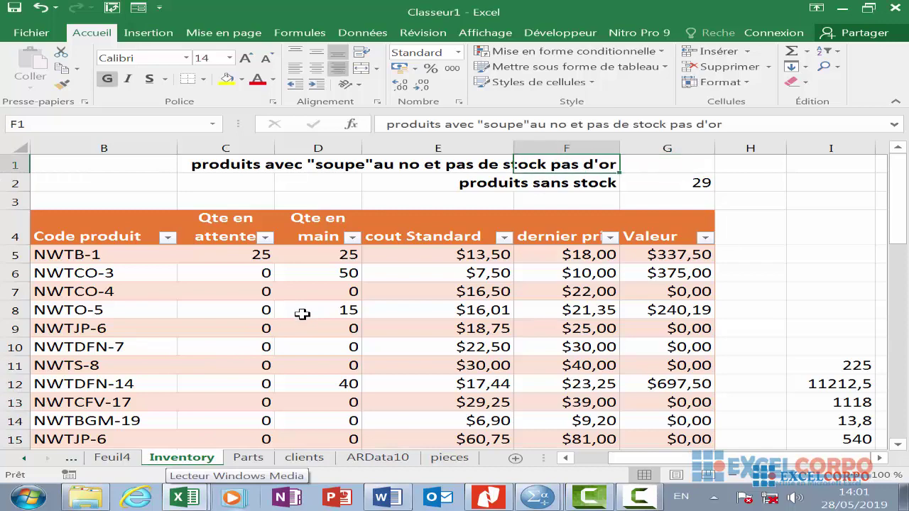
key("Left")
key("Left")
key("Left")
key("Right")
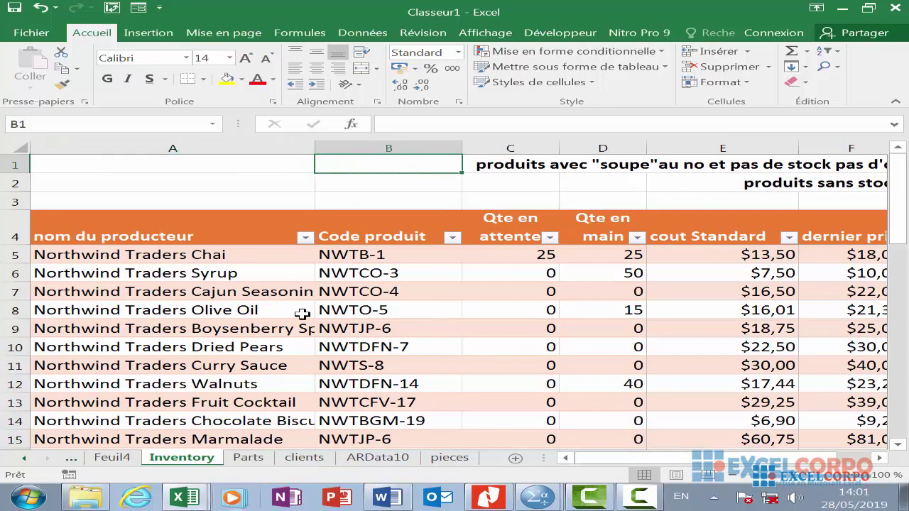
key("Right")
key("Right")
key("Right")
key("Right")
key("Right")
key("Right")
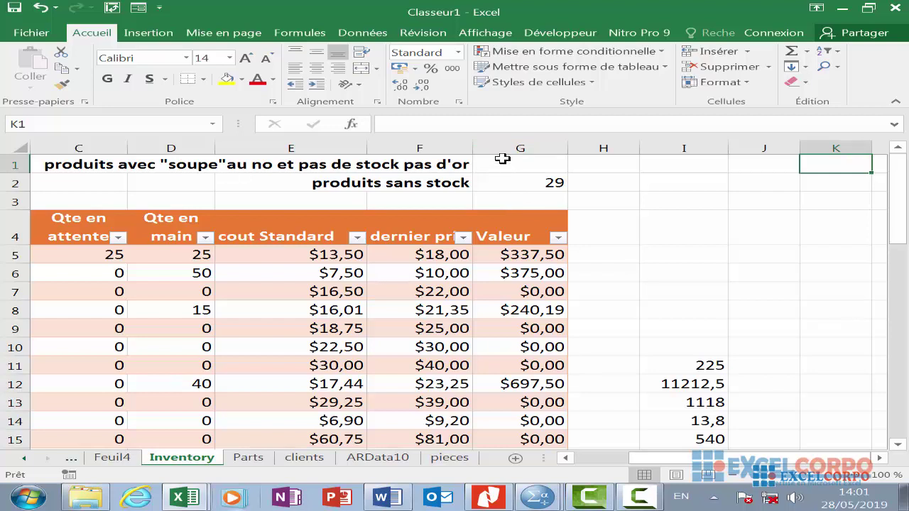
left_click(506, 165)
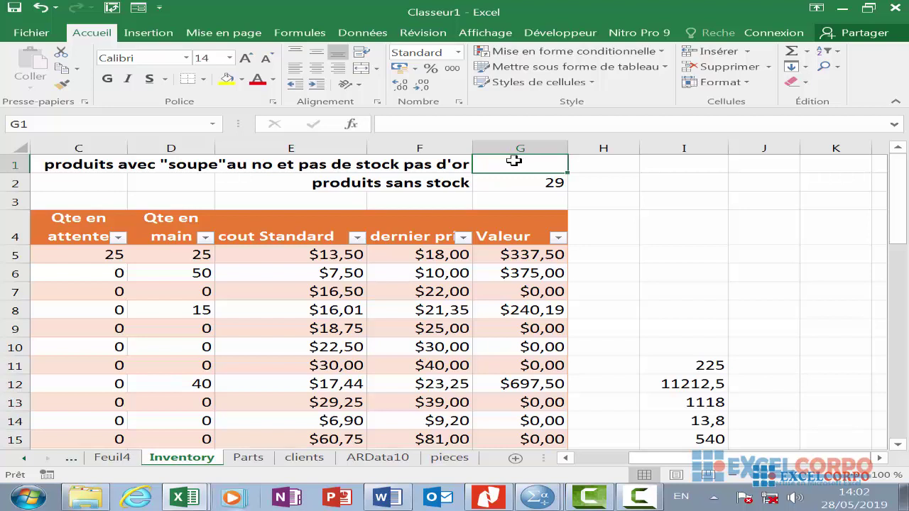
- Replace G1's misspelled #NOM? entry with =SOMME.SI.ENS( picked from autocomplete
type("=so")
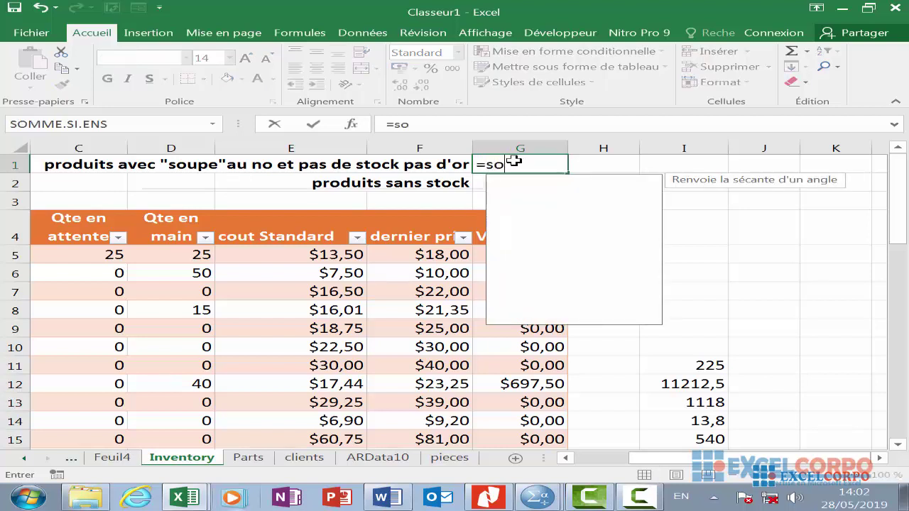
type("mme")
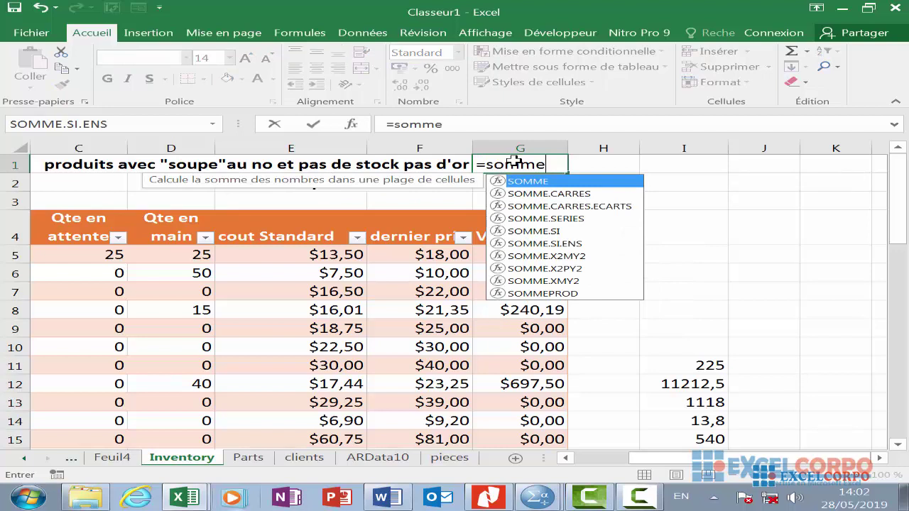
type(".si.")
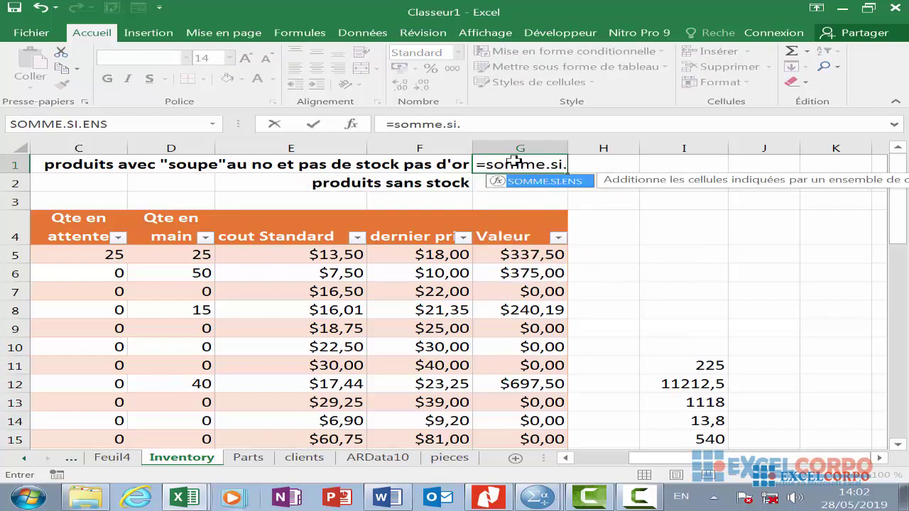
type("ens")
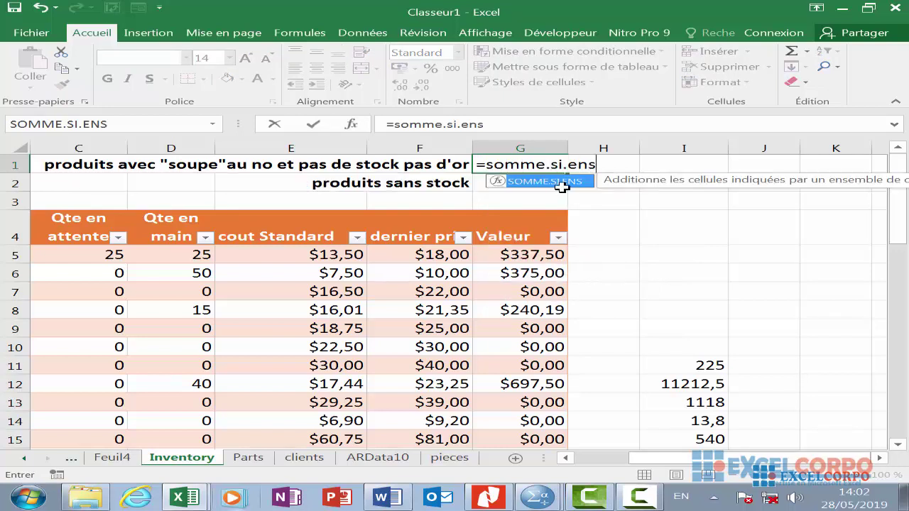
key("Return")
double_click(539, 182)
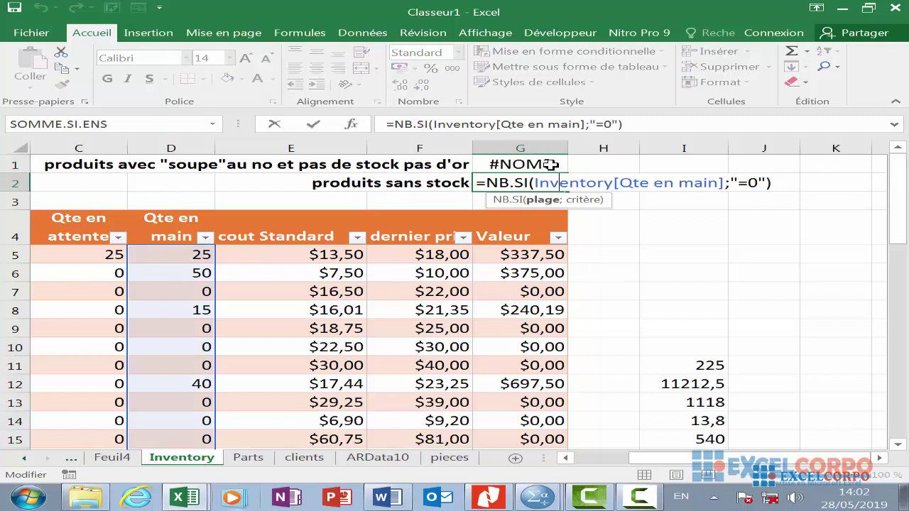
left_click(551, 166)
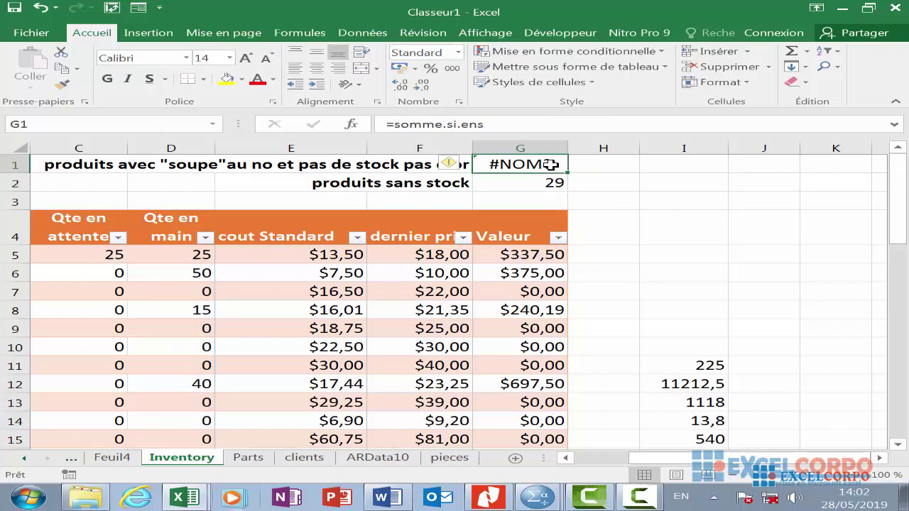
double_click(497, 125)
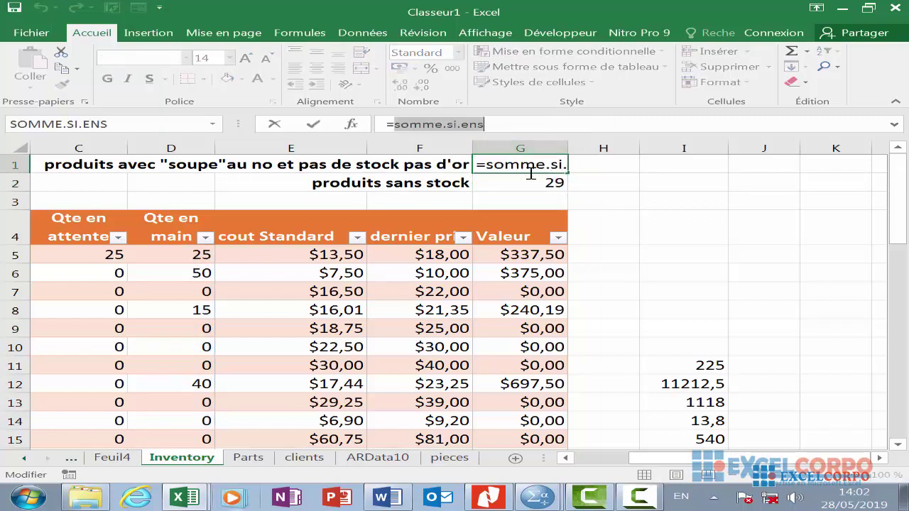
key("BackSpace")
type("s")
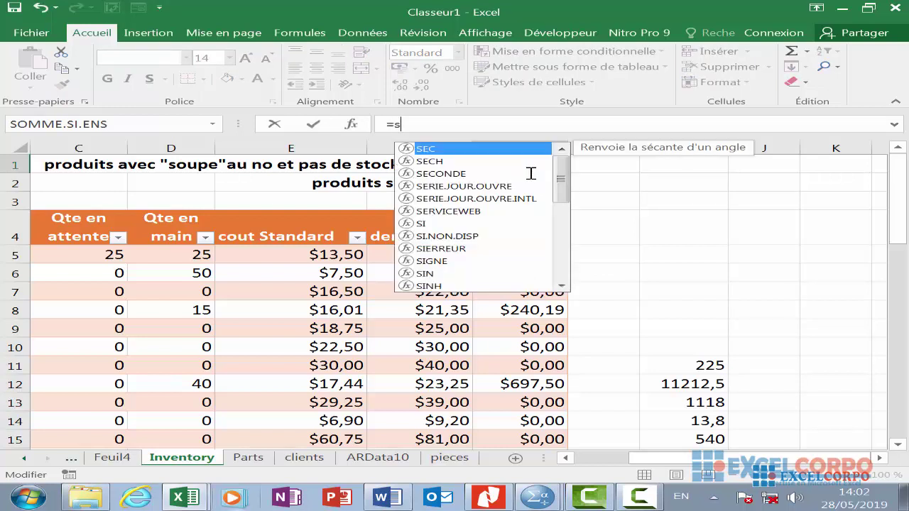
type("omme.")
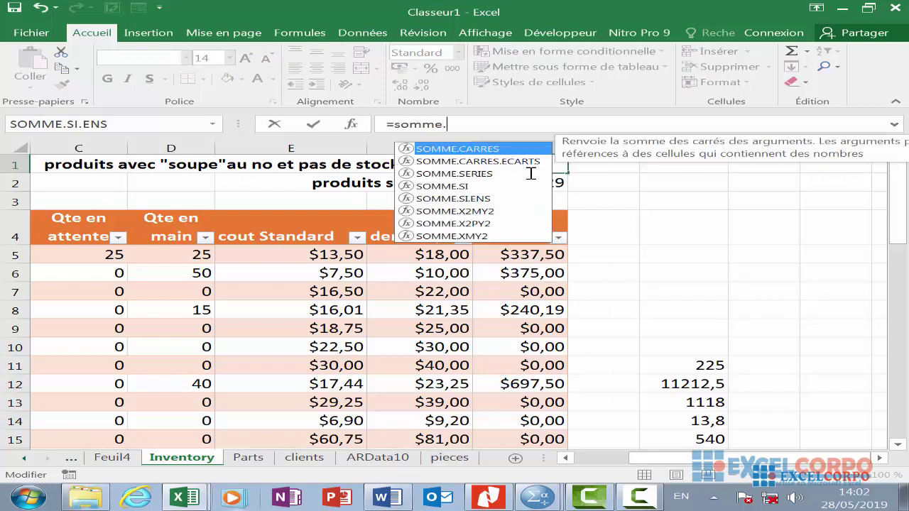
type("si")
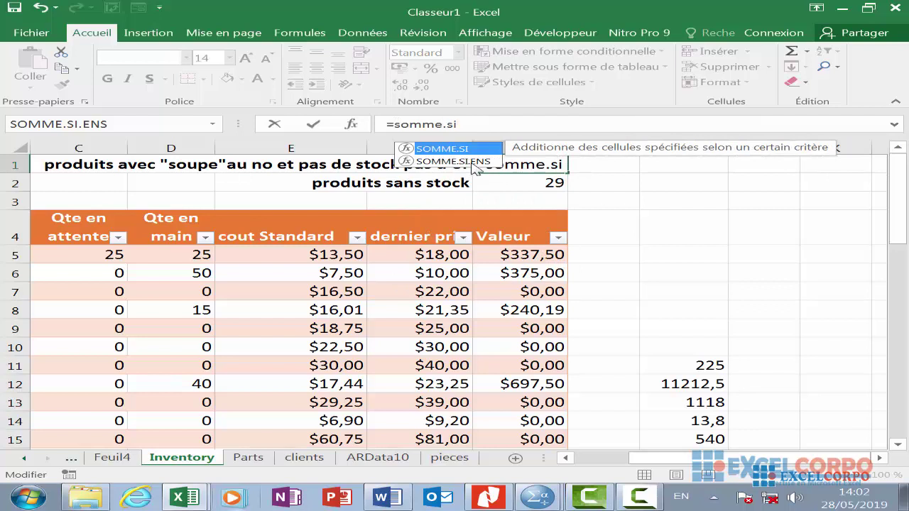
double_click(472, 162)
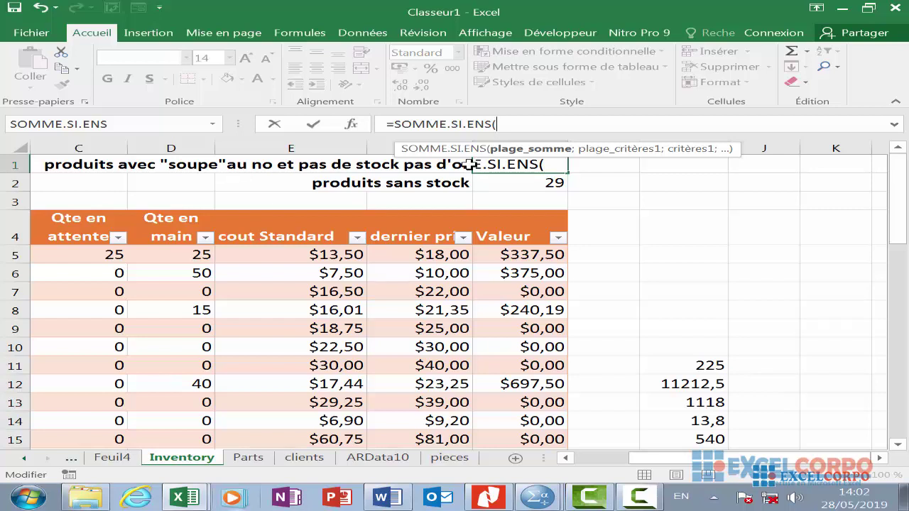
- Set the sum range to Inventory[Qte en main]
type("in")
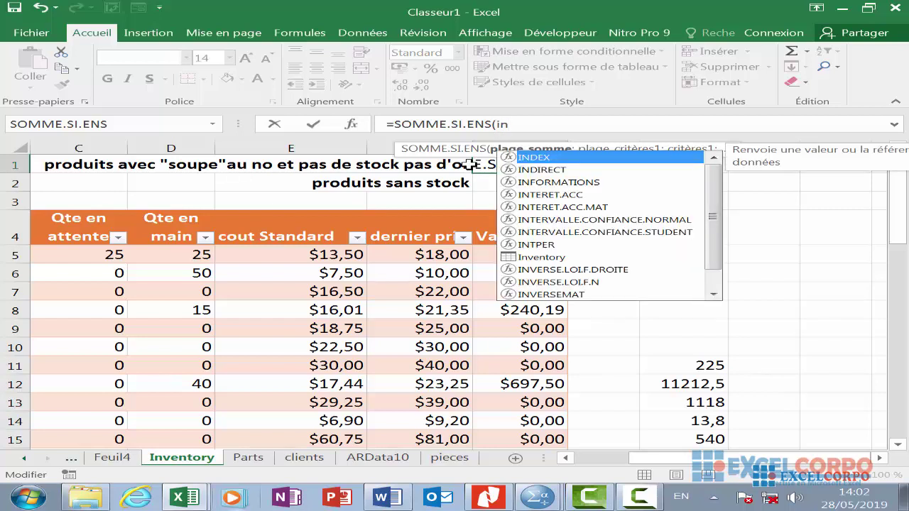
type("ven")
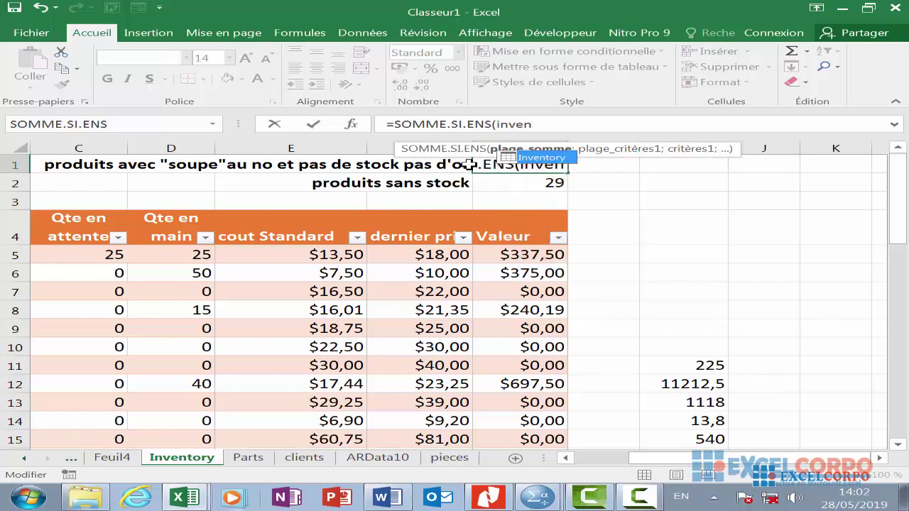
type("to")
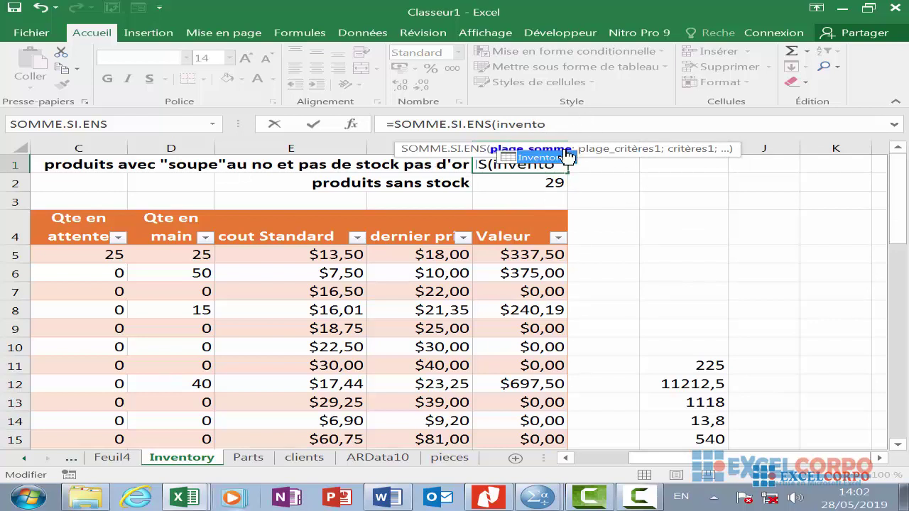
double_click(564, 157)
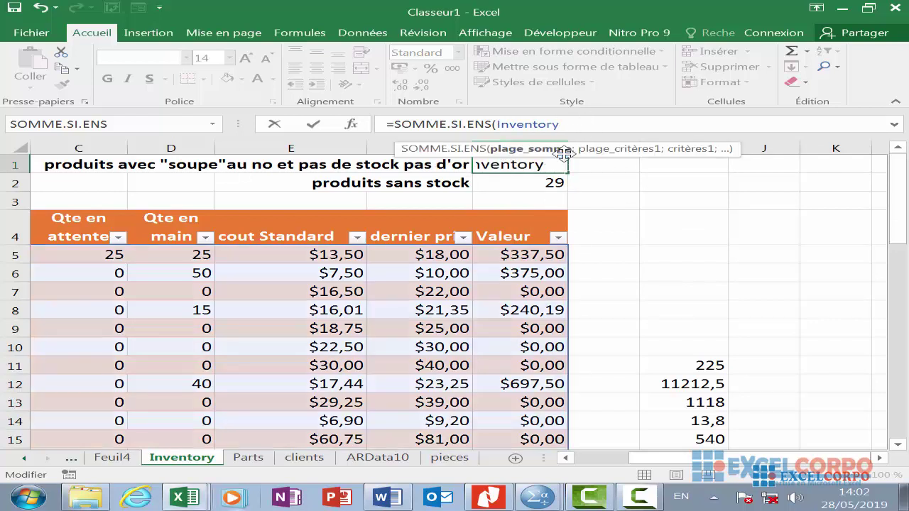
type("[")
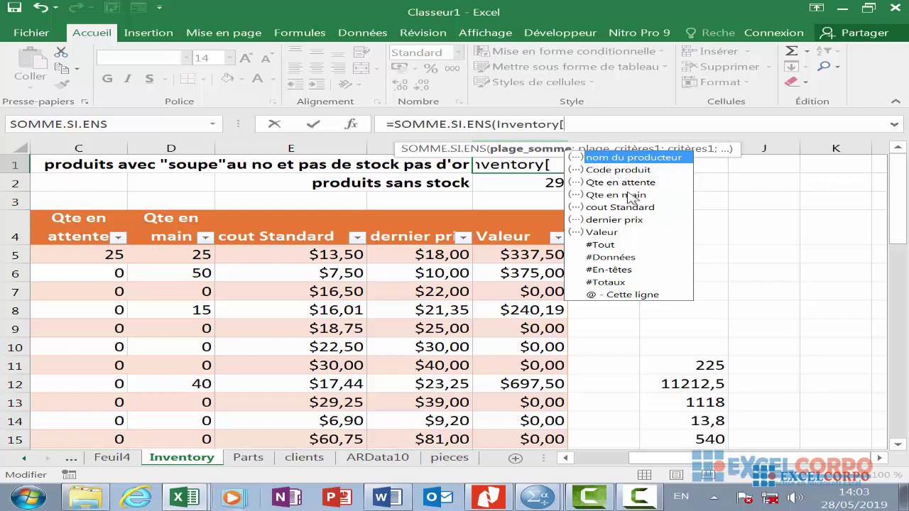
double_click(628, 194)
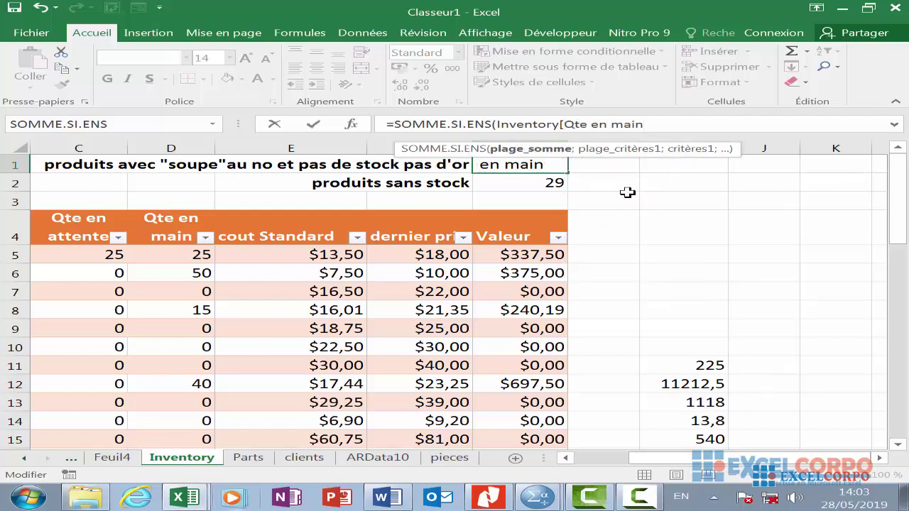
- Begin the first criteria range with Inventory[
type("];")
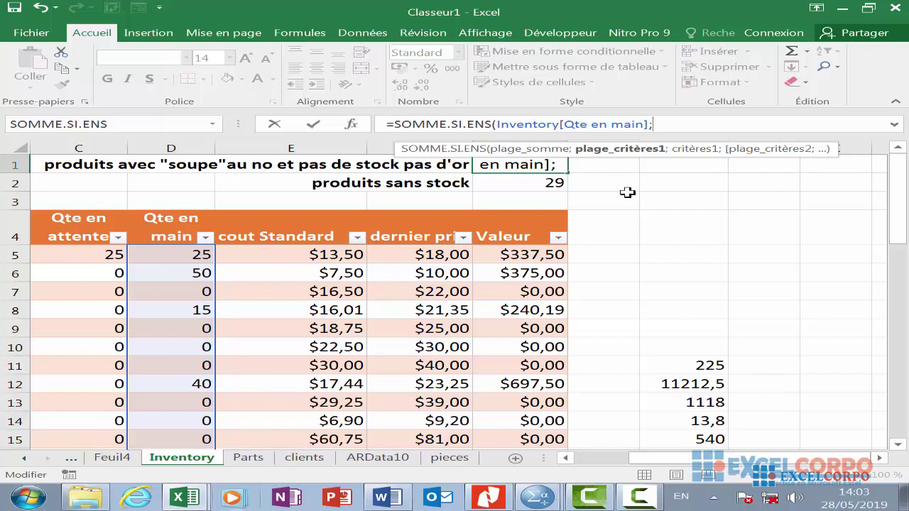
type("in")
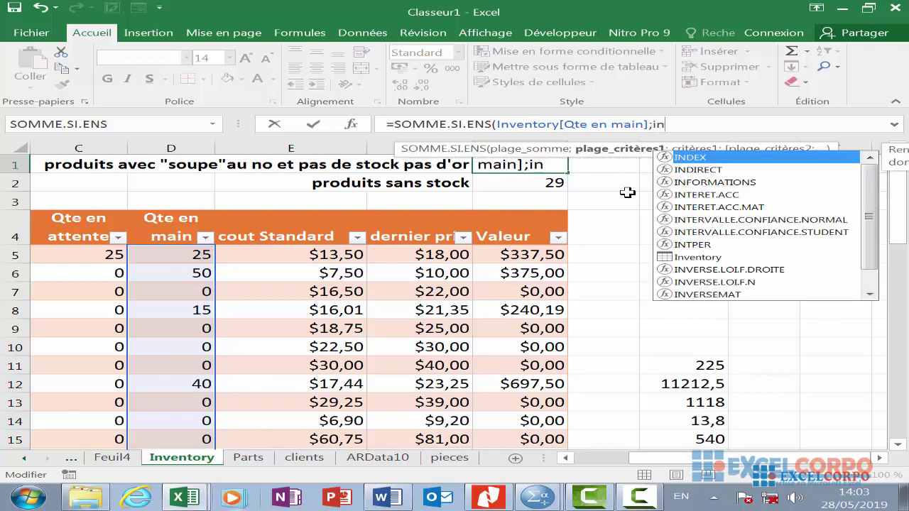
type("ve")
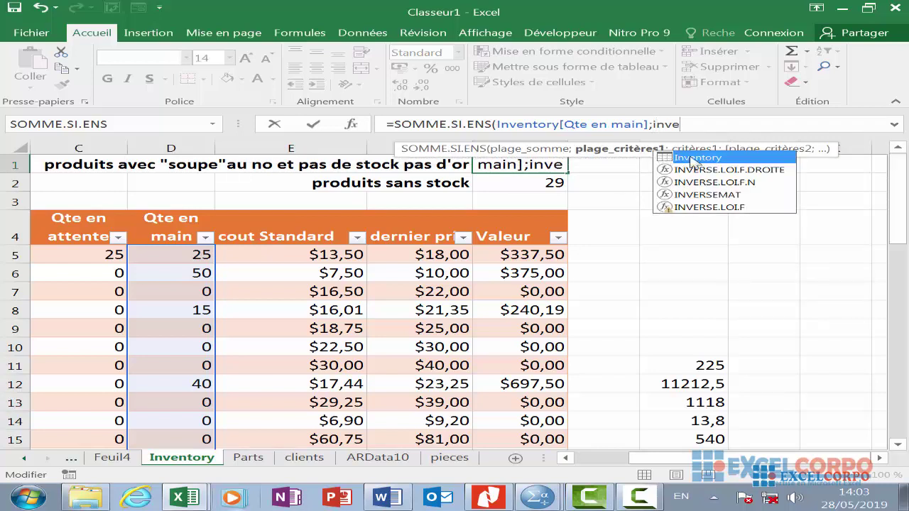
left_click(692, 159)
double_click(692, 160)
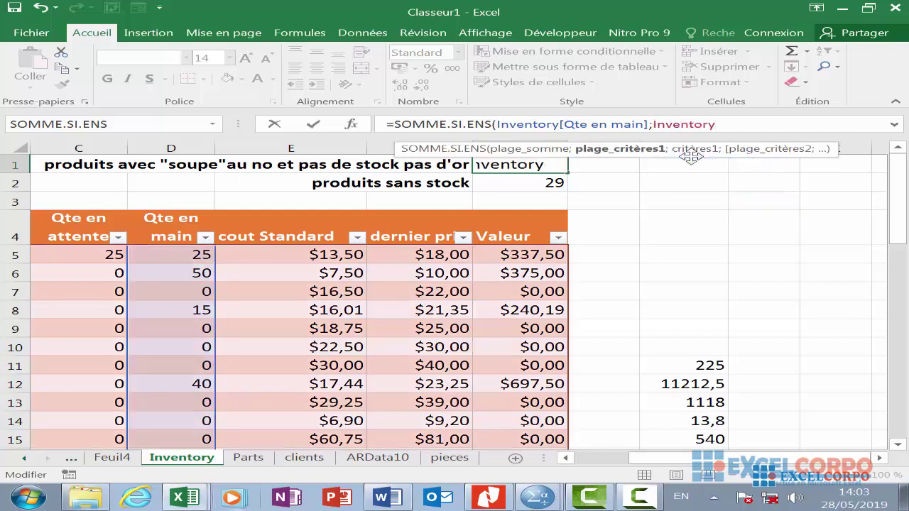
type("[")
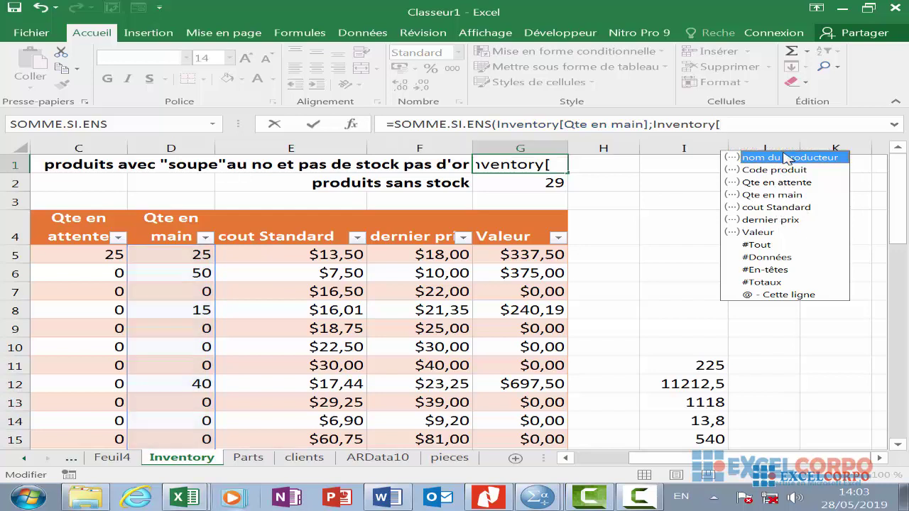
- Use Inventory[nom du producteur] with criterion "*soup*" and start the next range
double_click(784, 159)
type("]")
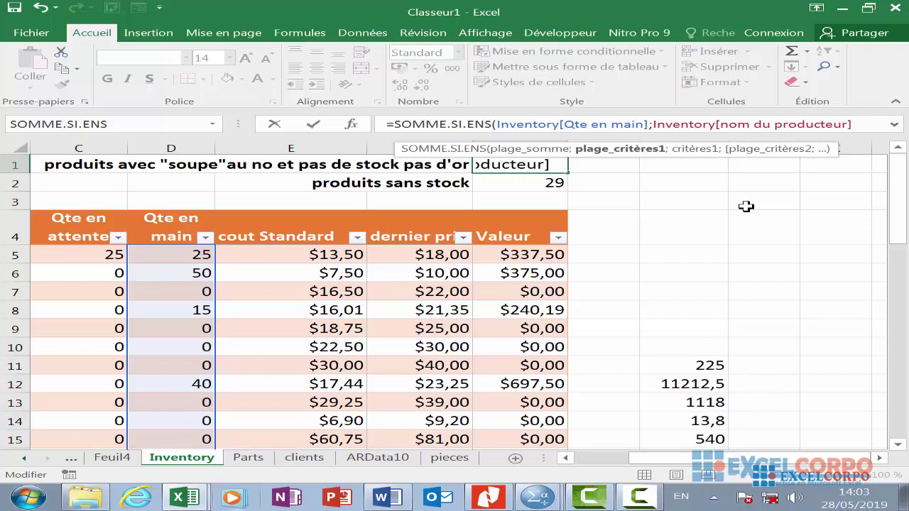
type(";")
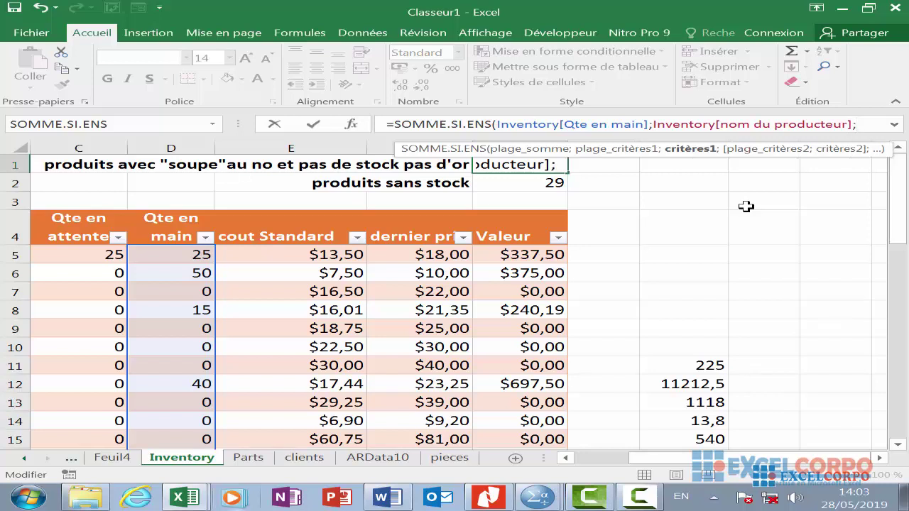
type("\"")
type("*")
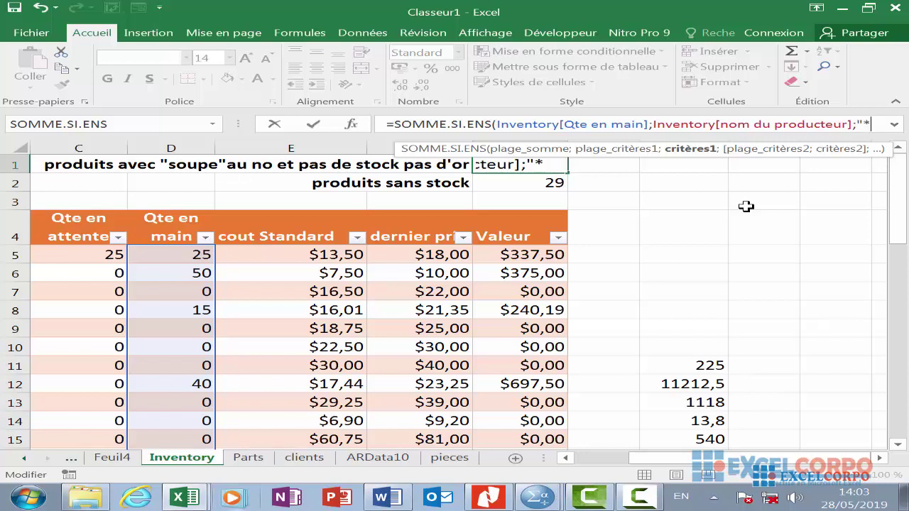
type("sou")
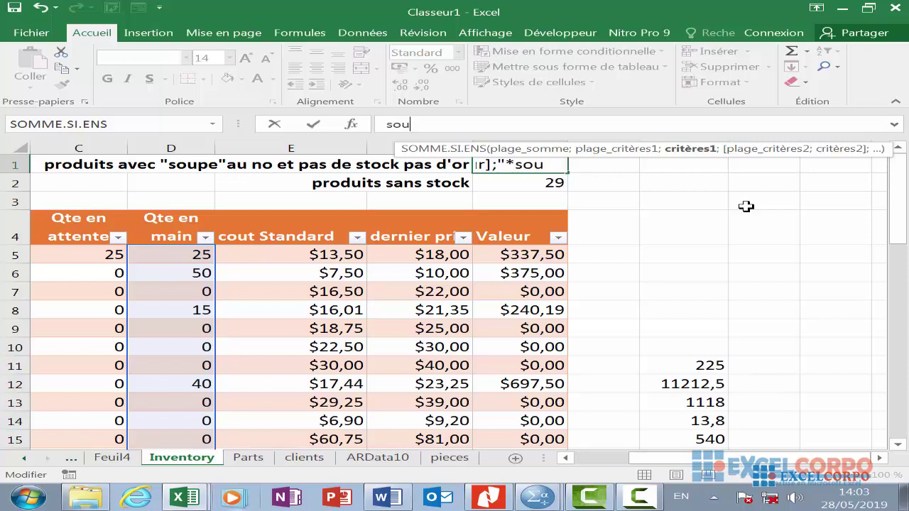
type("p")
type("*\"")
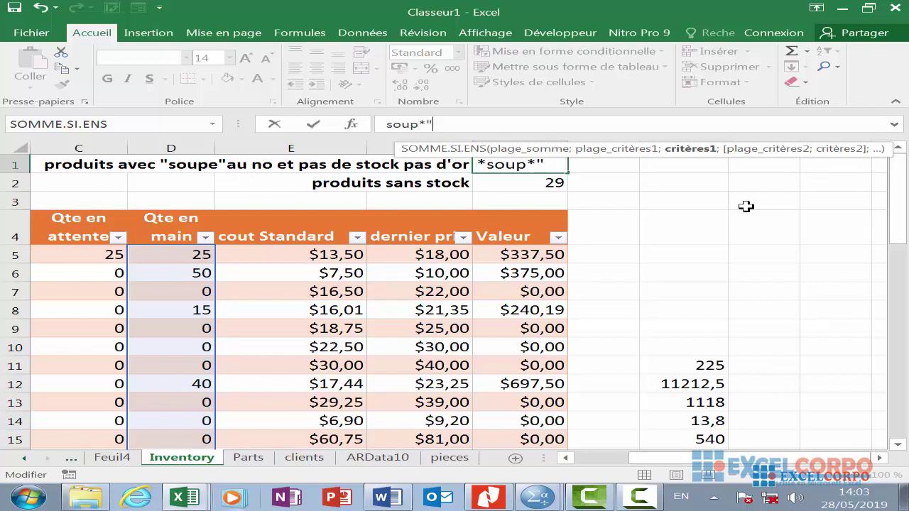
type(";")
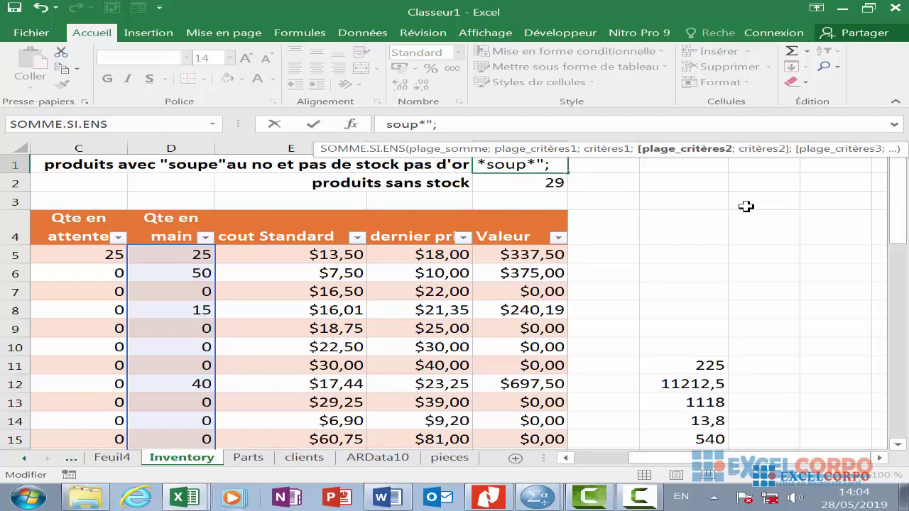
type("in")
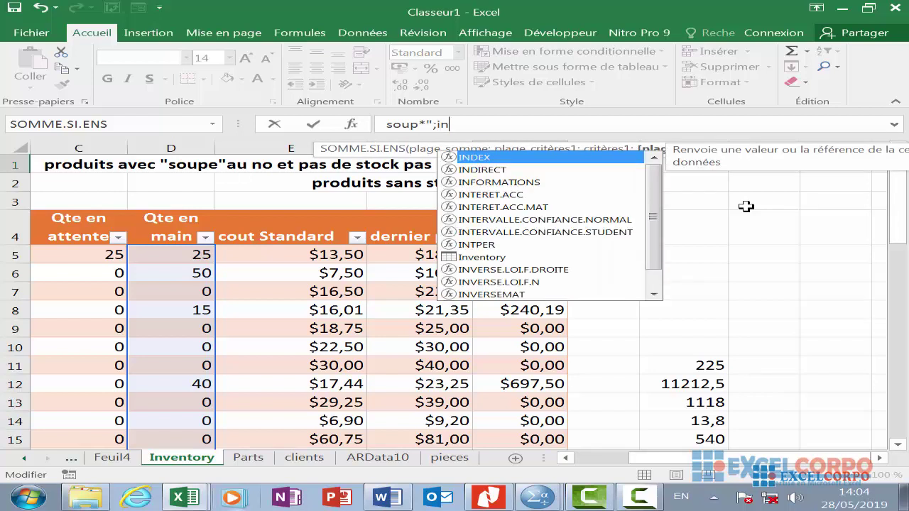
- Add Inventory[Qte en attente] as the second criteria range with criterion =0 and close the formula
type("vent")
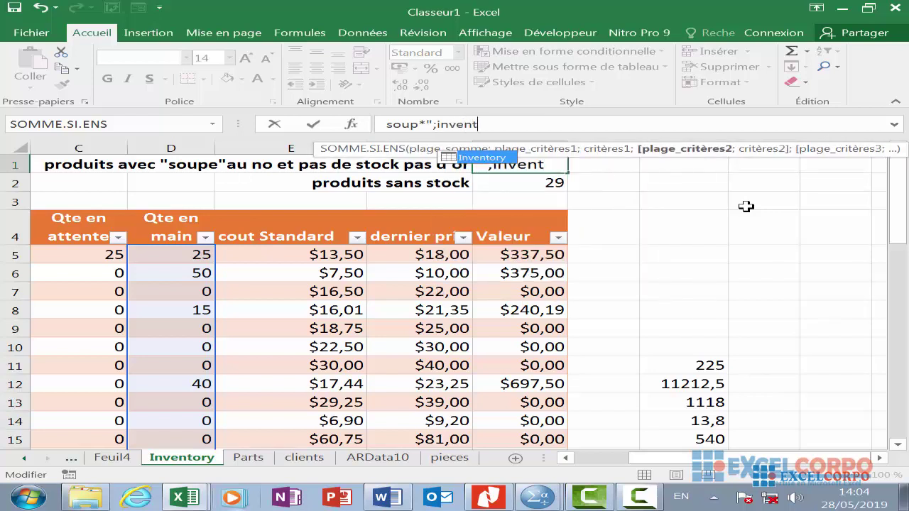
double_click(489, 157)
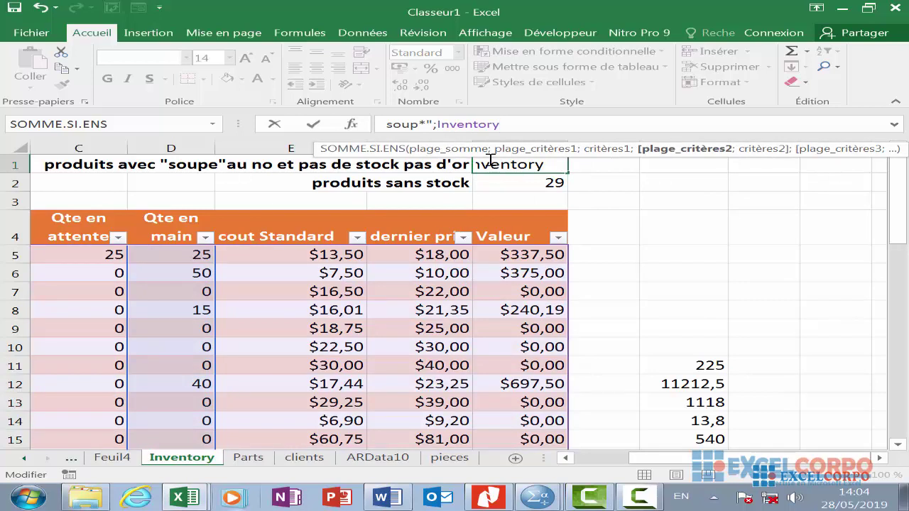
type("[")
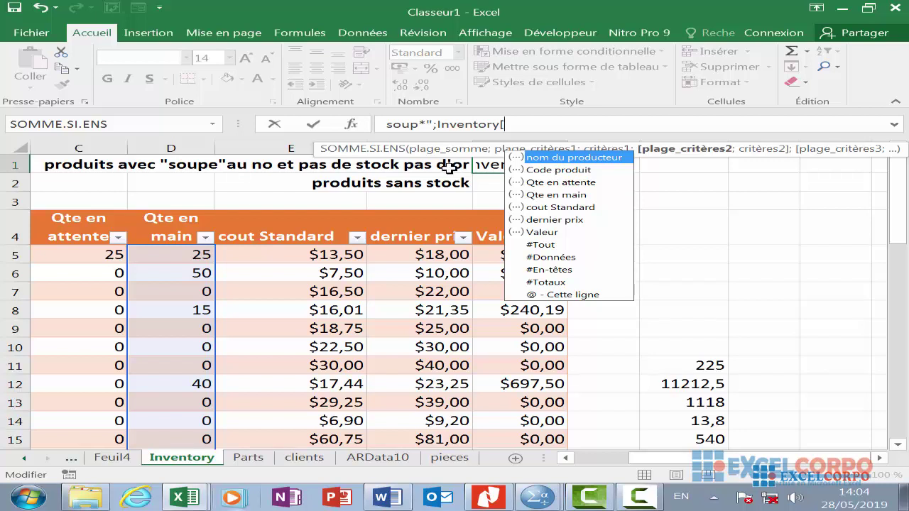
double_click(555, 183)
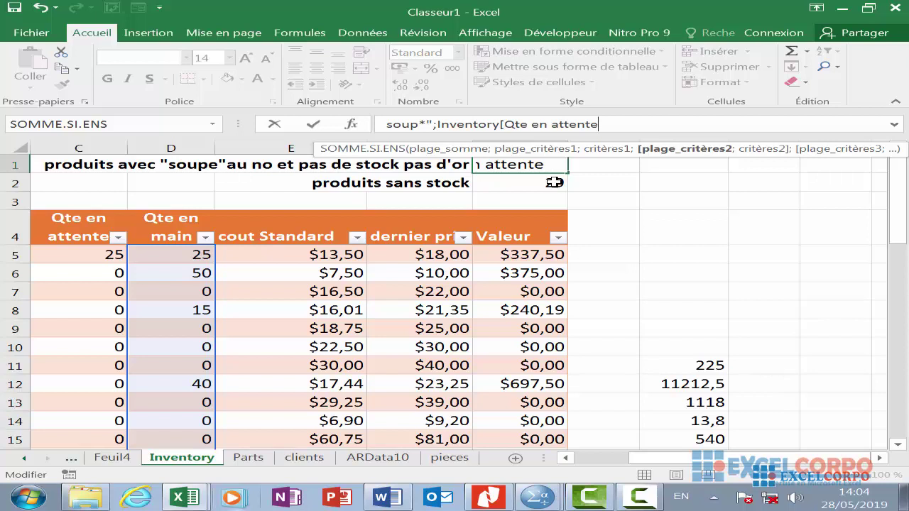
type("];")
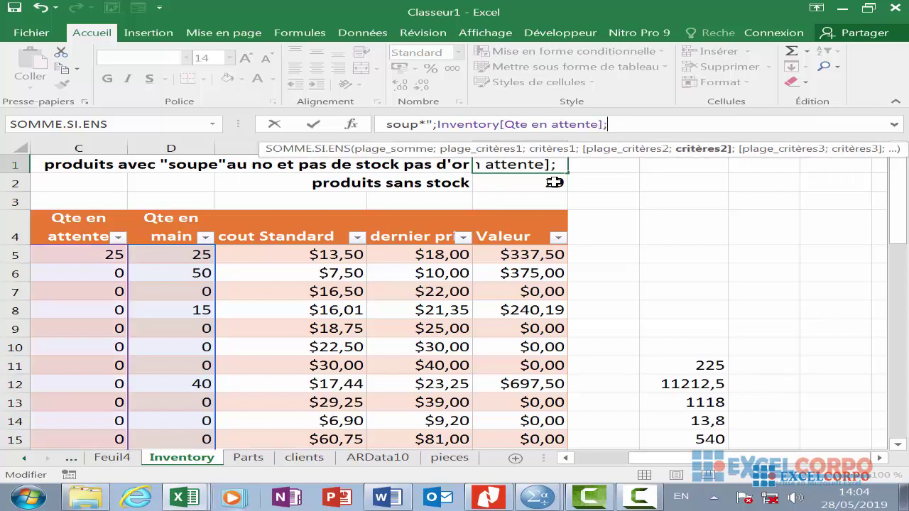
type("\"")
type("-")
key("BackSpace")
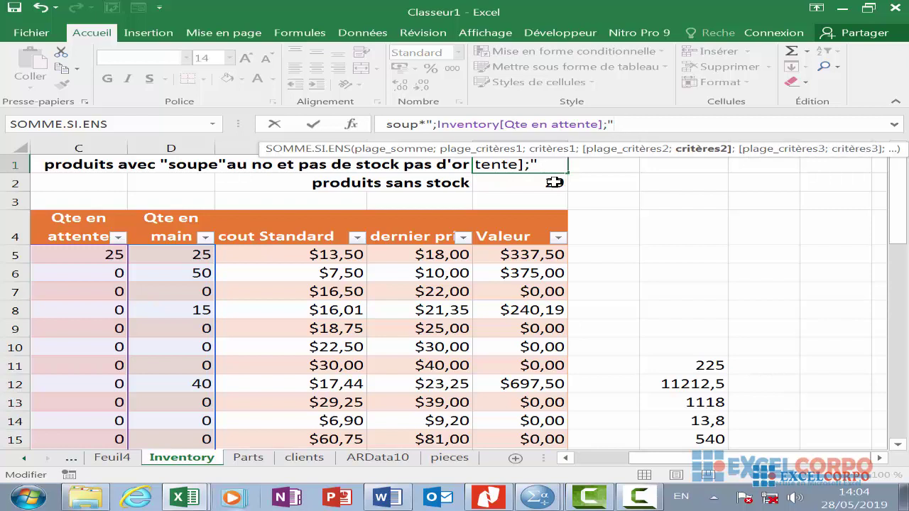
type("=")
type("0")
type("'")
type(")")
- Dismiss the formula error and fix the quote to ;"=0") so G2 returns 29
key("Return")
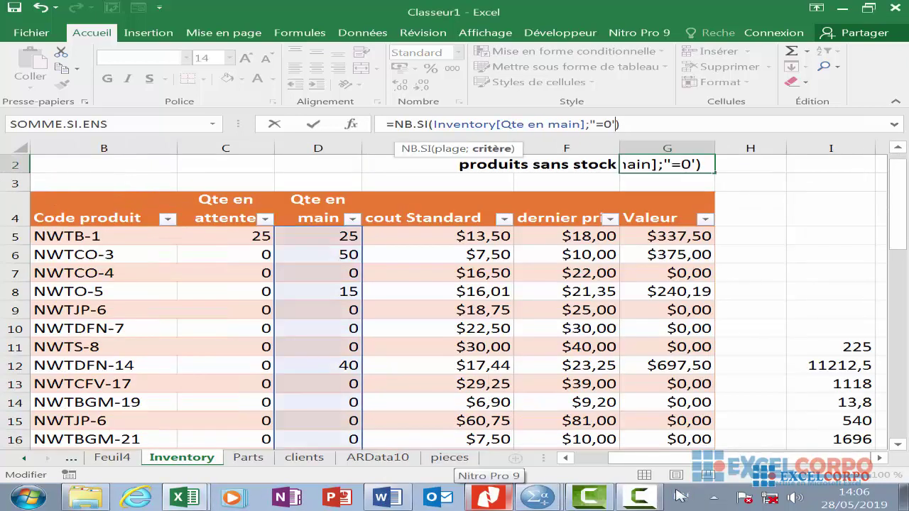
key("Return")
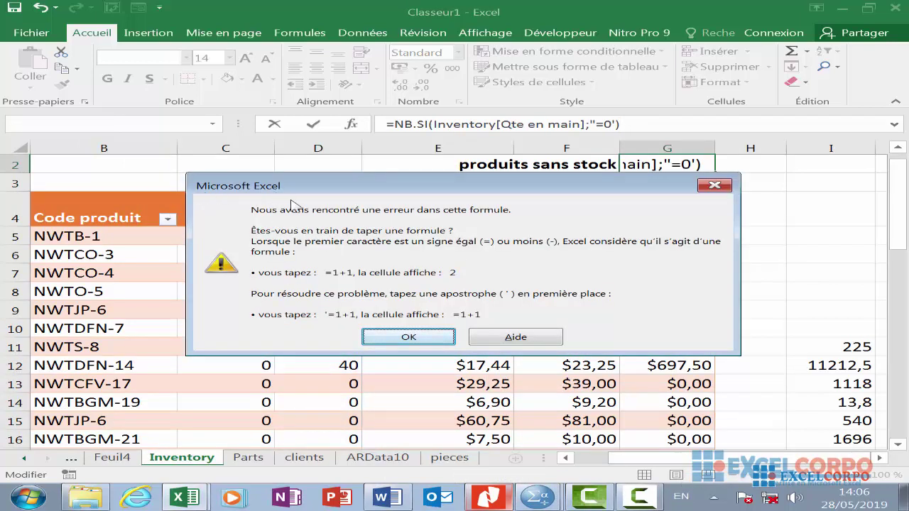
left_click(706, 188)
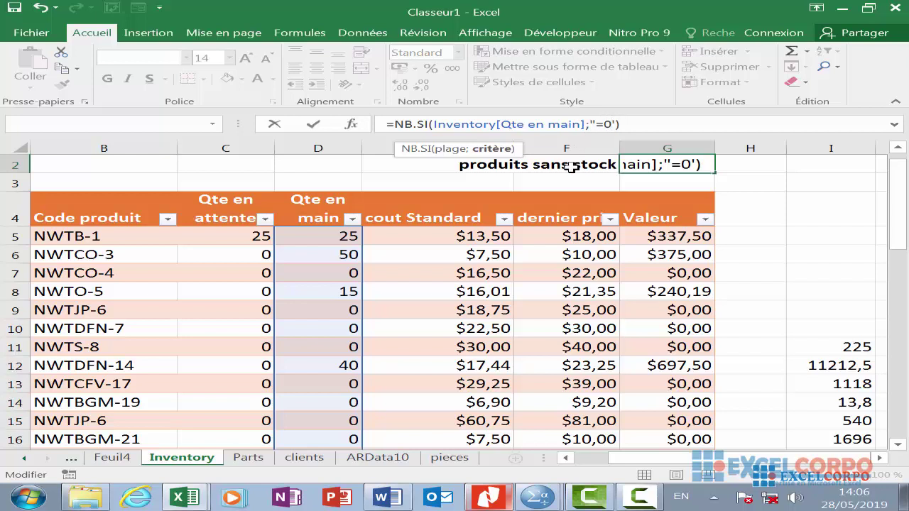
key("BackSpace")
type("\"")
key("Right")
key("Return")
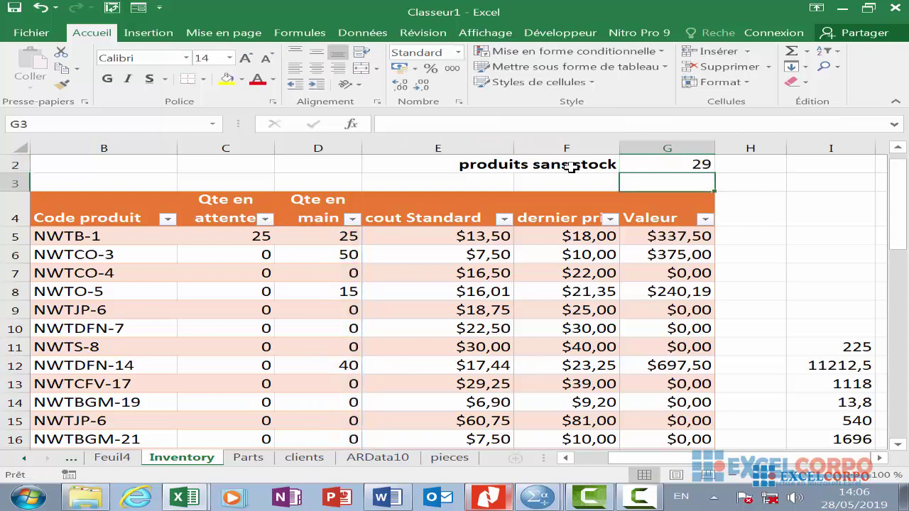
- Check the G2 (29) and G1 (55) formulas on the Inventory sheet
left_click(672, 168)
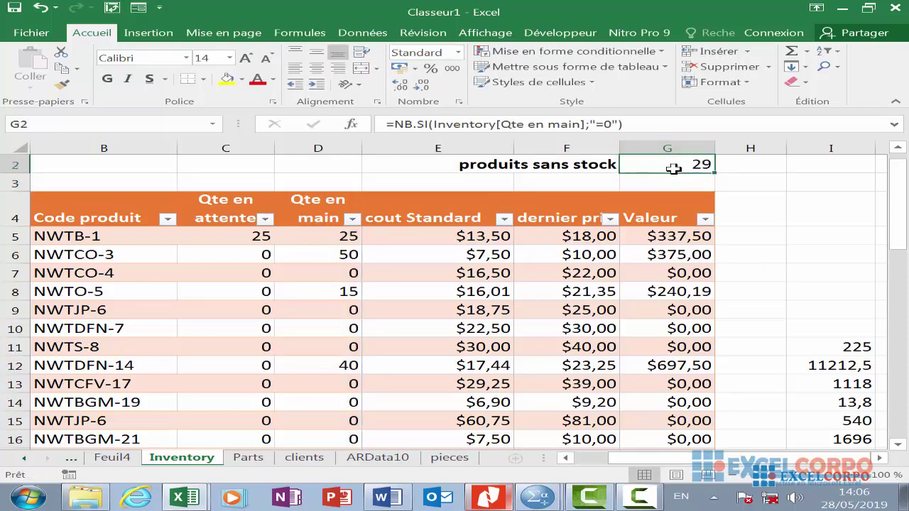
scroll(673, 168, "up", 1)
left_click(673, 168)
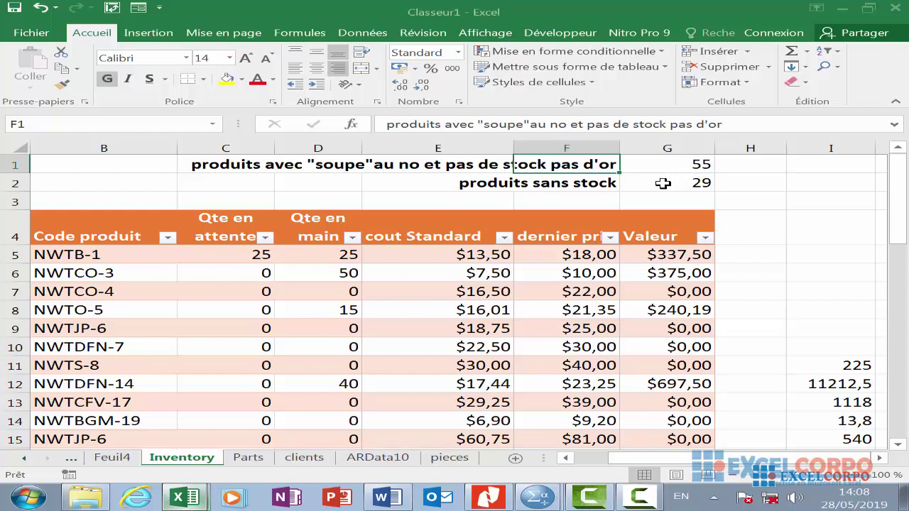
- Scroll through the Inventory table and move to the ARData10 sheet
scroll(629, 247, "down", 2)
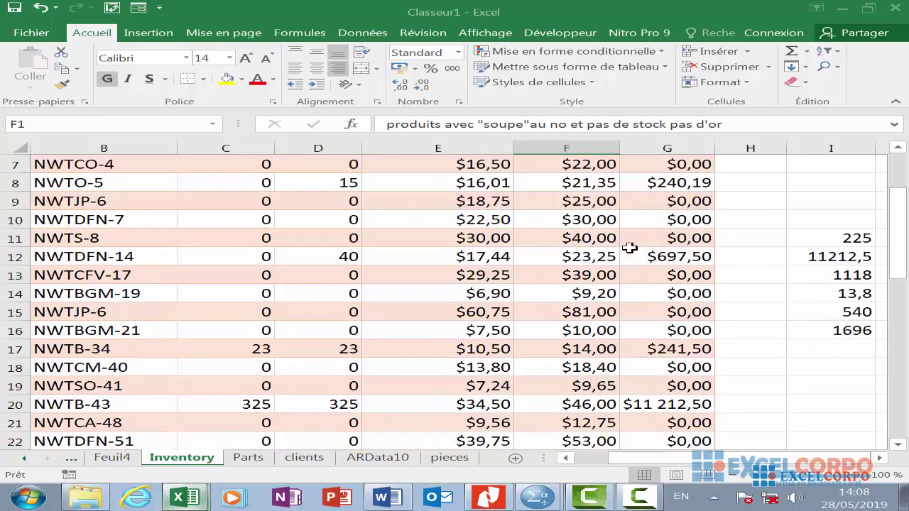
scroll(630, 247, "up", 2)
scroll(630, 247, "down", 2)
scroll(629, 247, "down", 1)
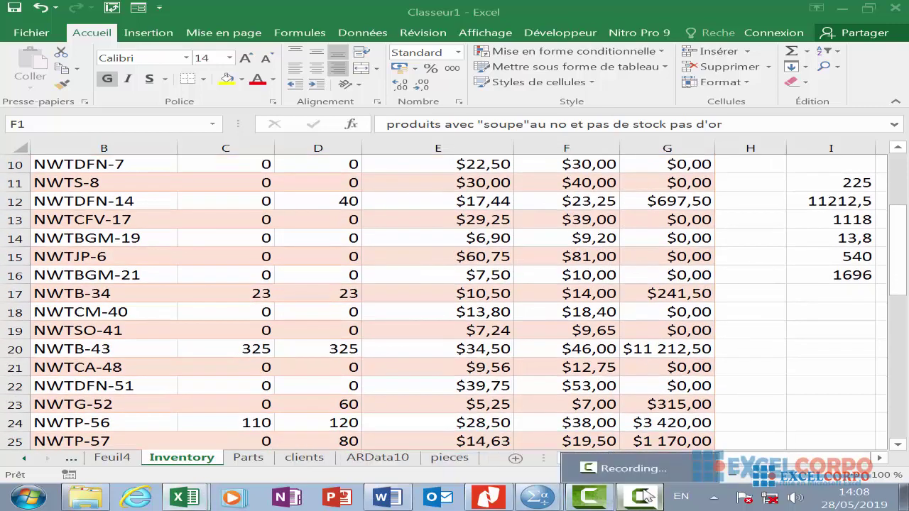
left_click(637, 497)
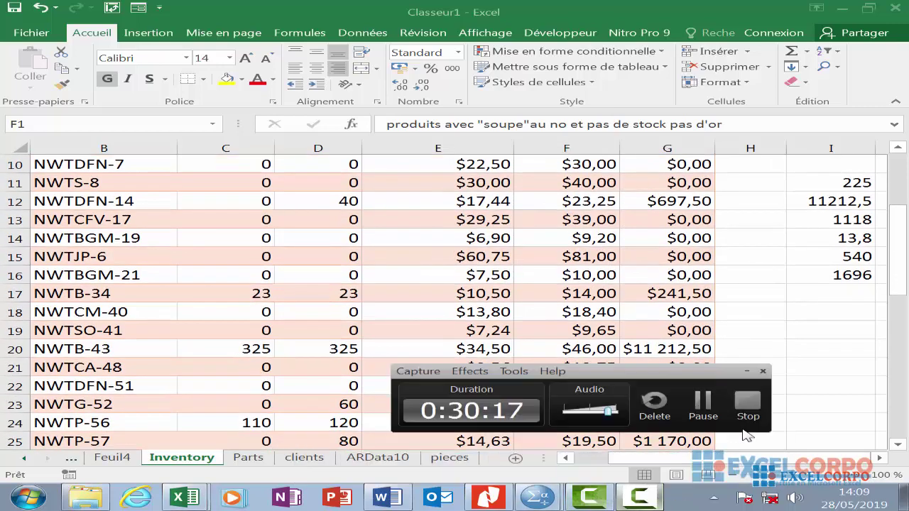
left_click(701, 403)
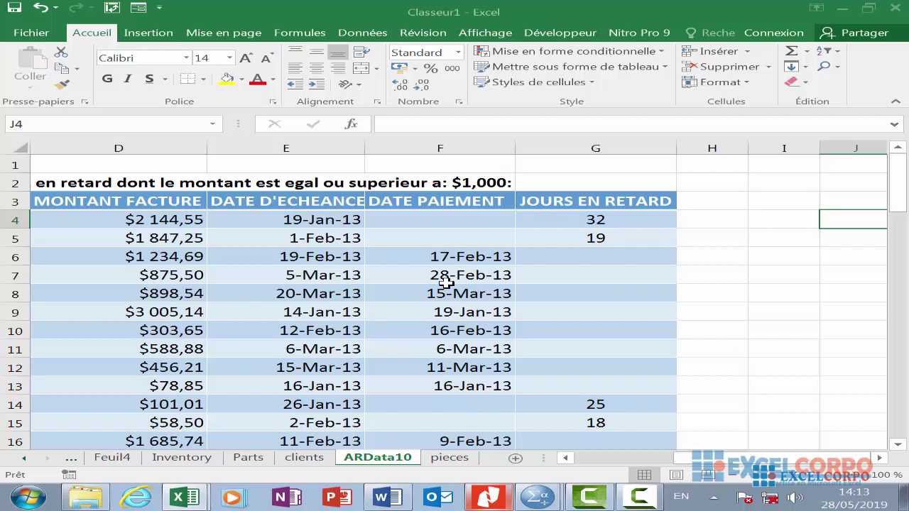
- Insert MOYENNE.SI.ENS into J4 from the Statistiques function category
left_click(354, 124)
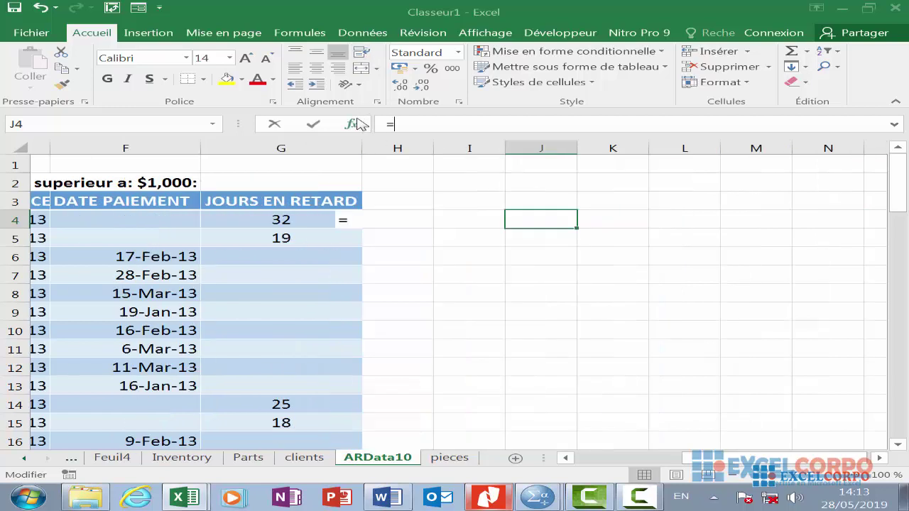
left_click(683, 156)
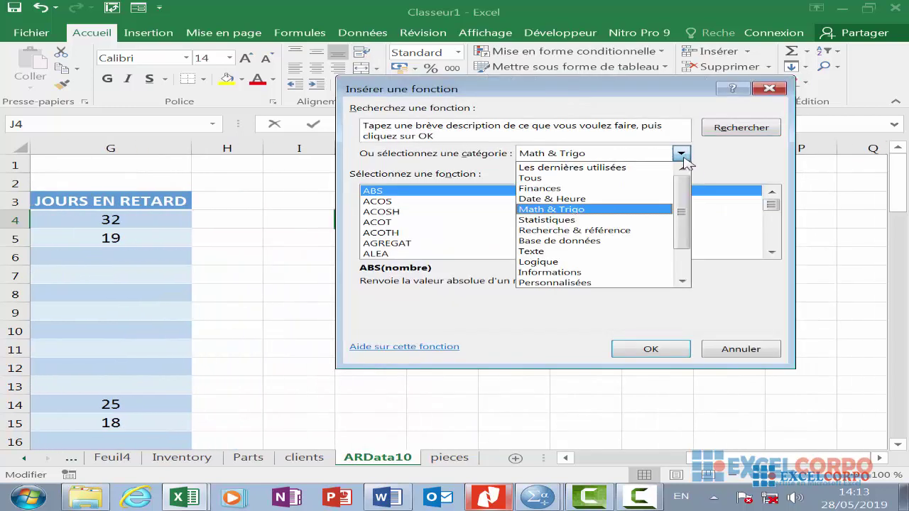
left_click(602, 226)
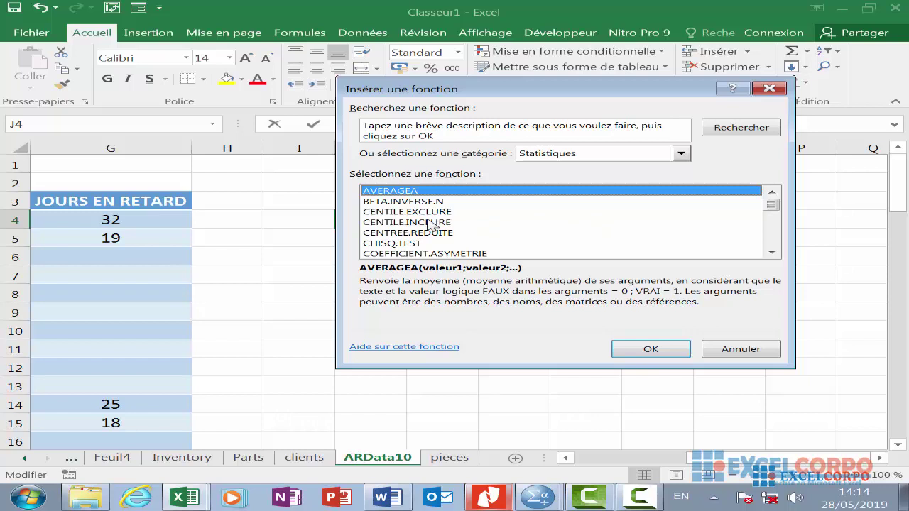
key("m")
scroll(431, 224, "down", 3)
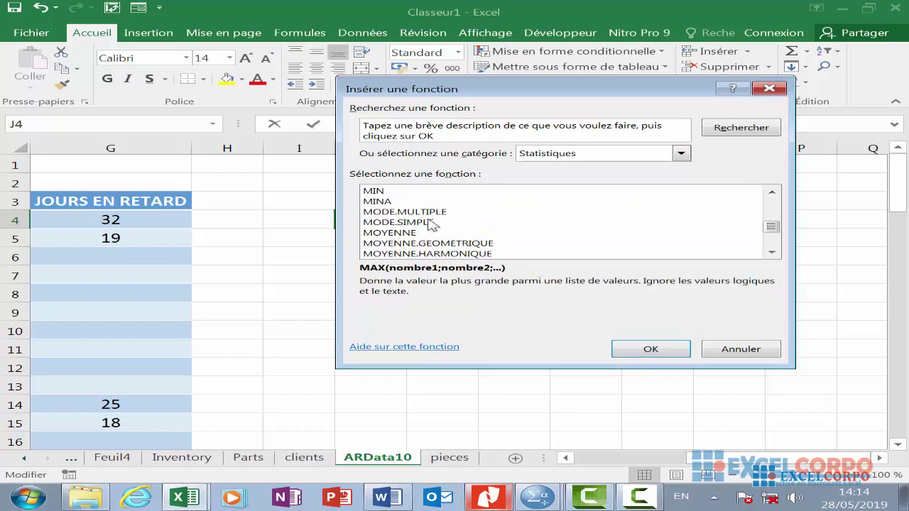
scroll(429, 223, "down", 2)
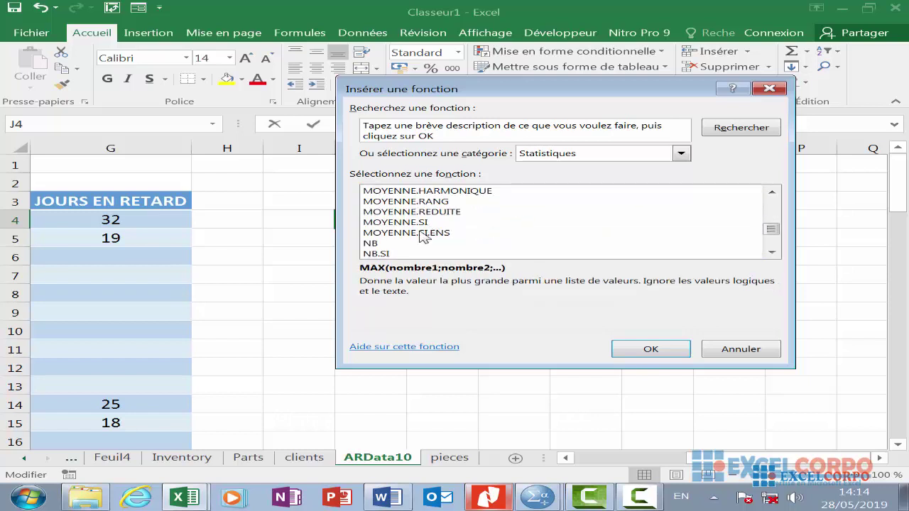
left_click(422, 232)
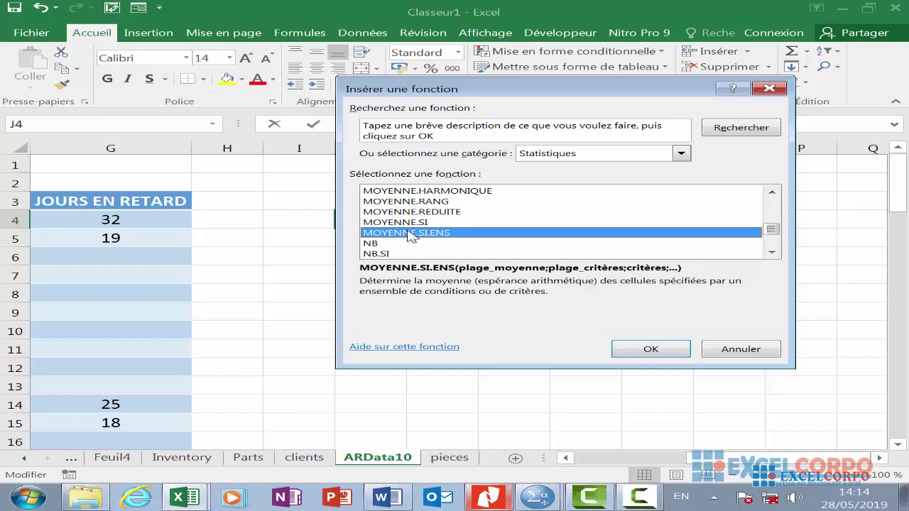
left_click(639, 496)
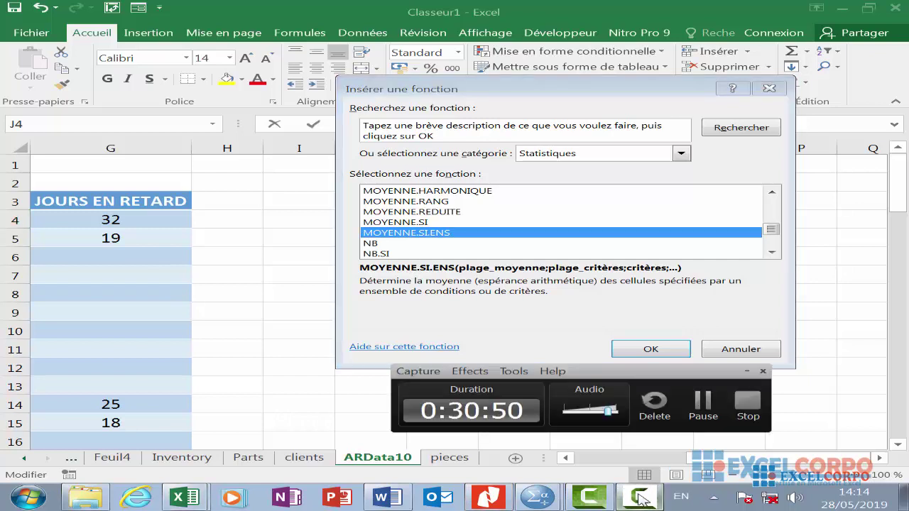
left_click(639, 497)
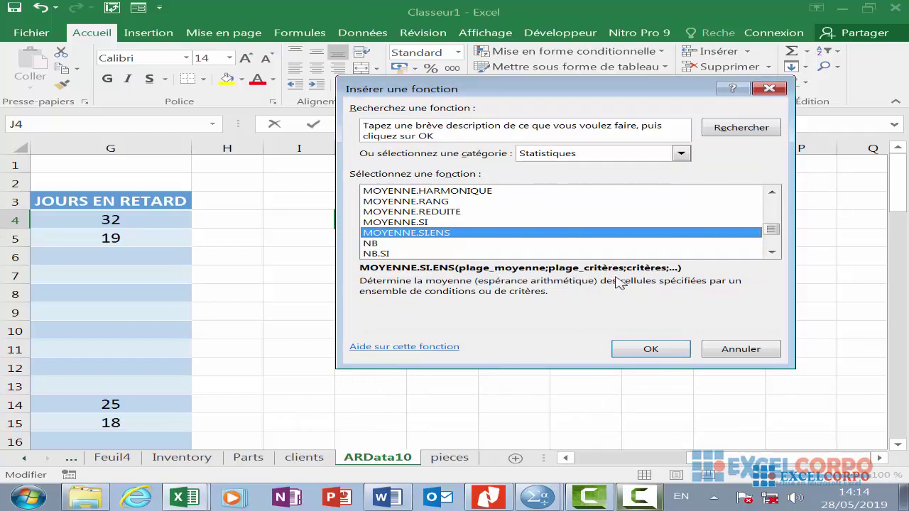
left_click(680, 352)
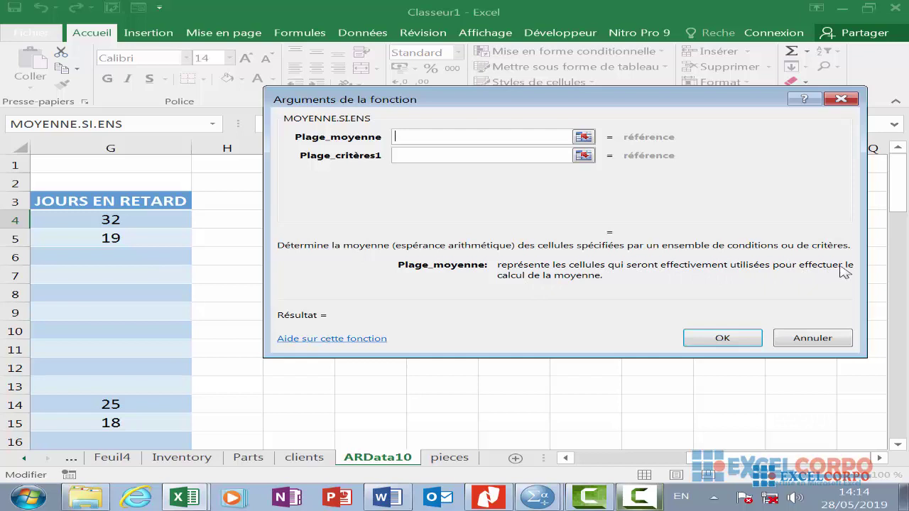
- Look over the Plage_critères1/2 and Critères1/2 boxes, then close the dialog empty
left_click(407, 155)
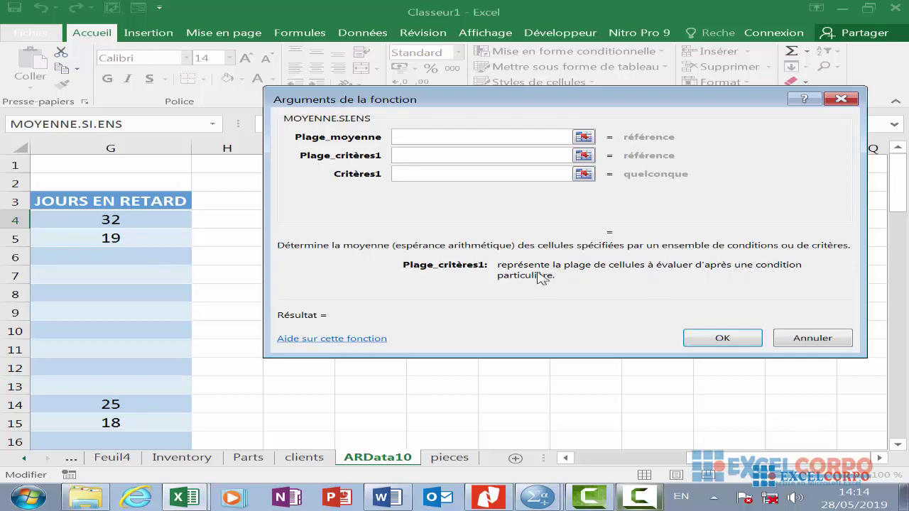
left_click(408, 175)
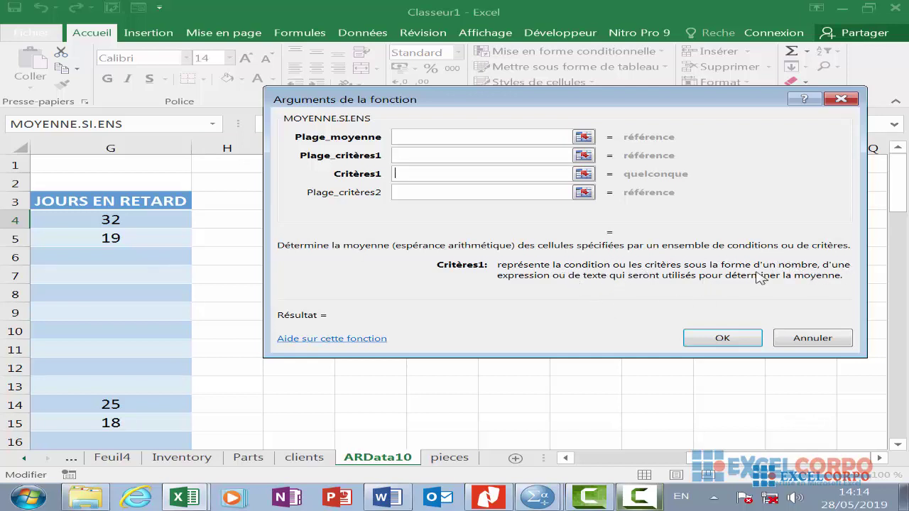
left_click(397, 193)
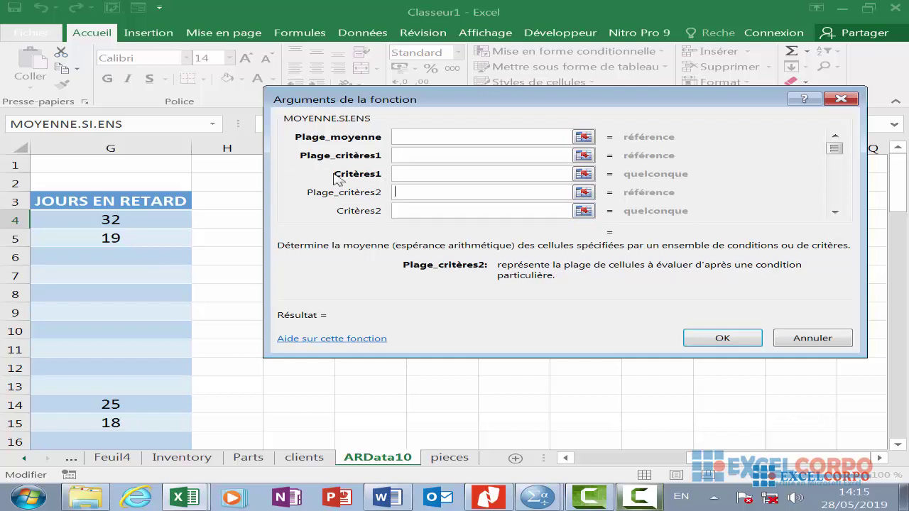
left_click(409, 212)
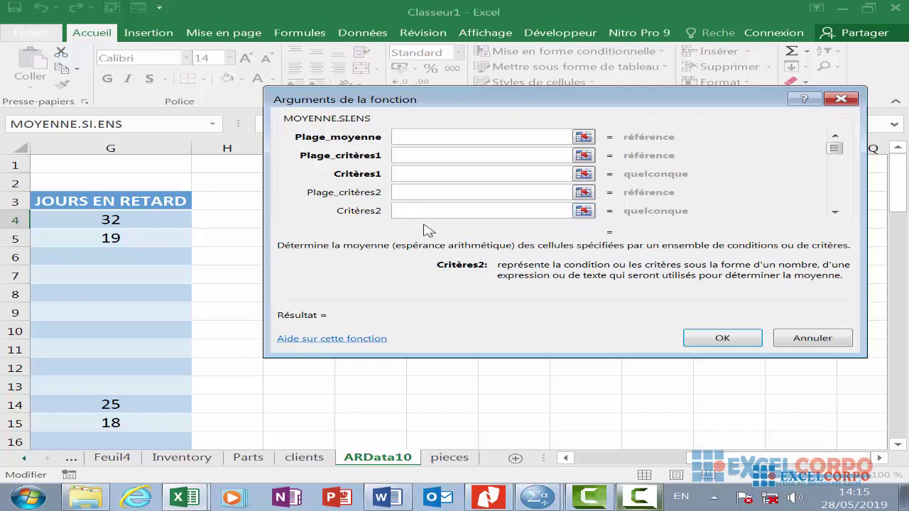
left_click(845, 99)
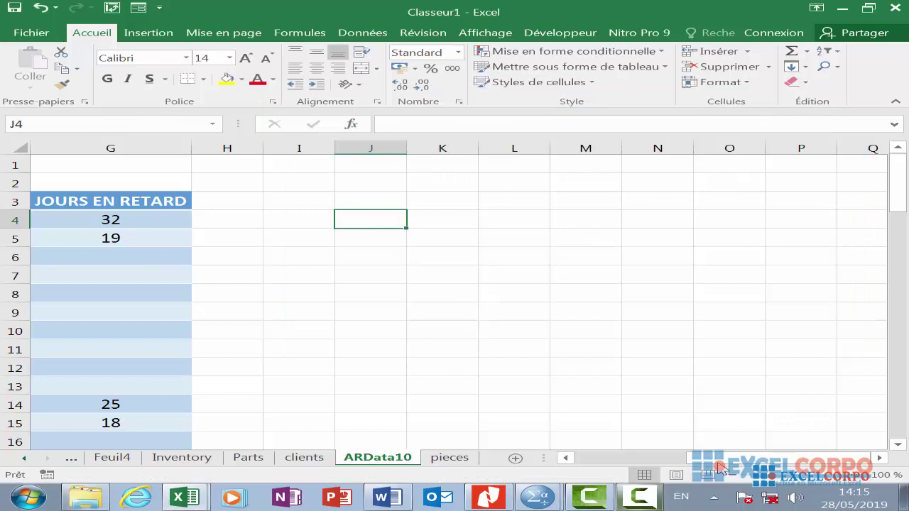
- Review F2's prompt on average days late for invoices of $1,000 or more, selecting G2
mouse_move(710, 458)
left_mouse_down()
mouse_move(647, 472)
mouse_move(576, 464)
left_mouse_up()
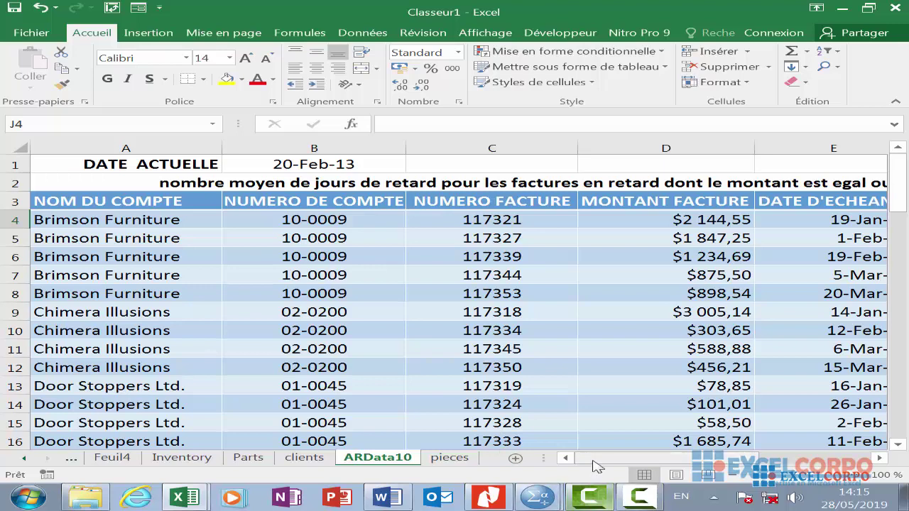
left_click_drag(595, 463, 703, 465)
left_click(568, 181)
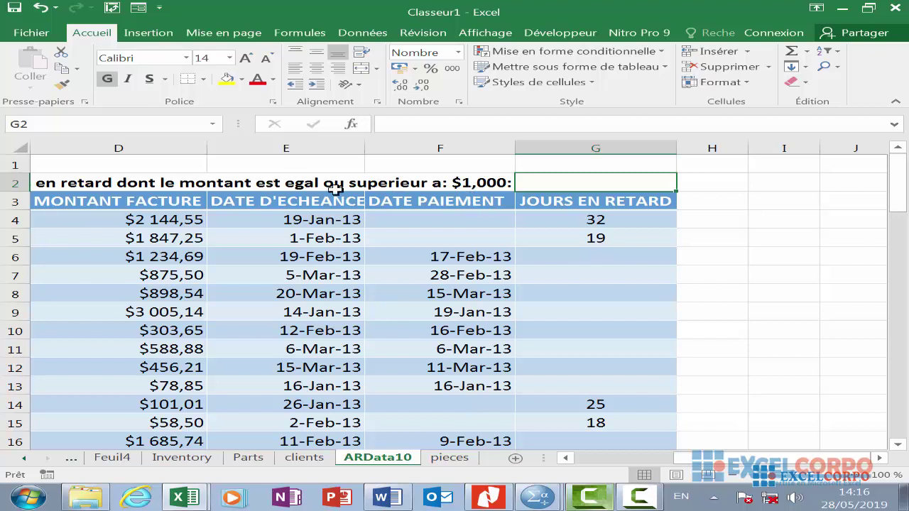
left_click(418, 186)
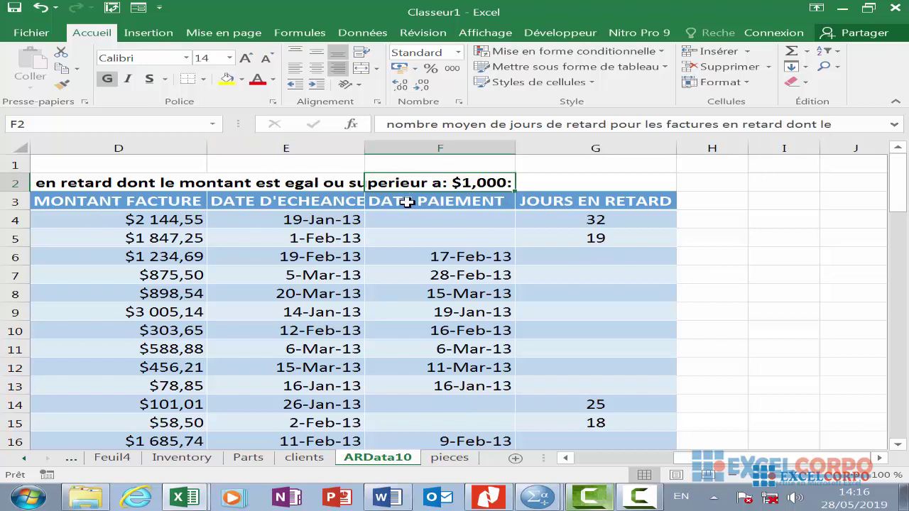
- Start a MOYENNE.SI.ENS formula in G2, correcting the mistyped function name
left_click(568, 186)
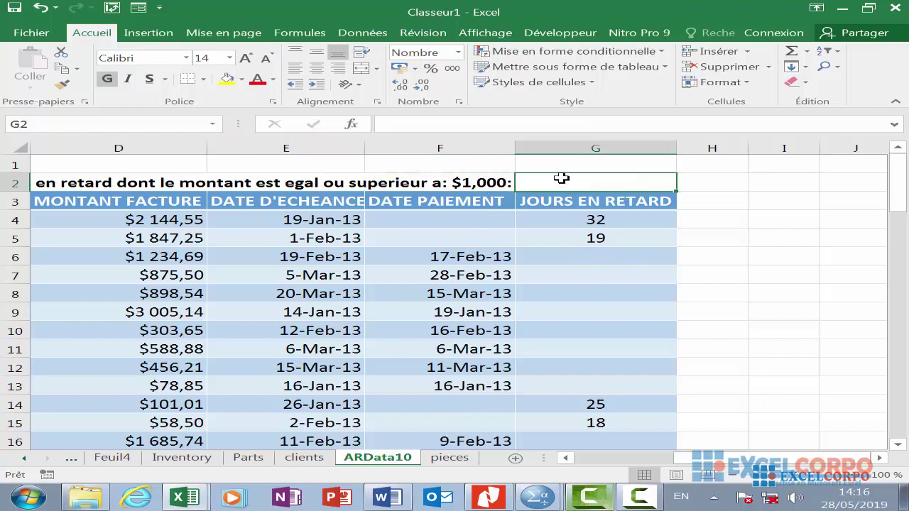
type("=")
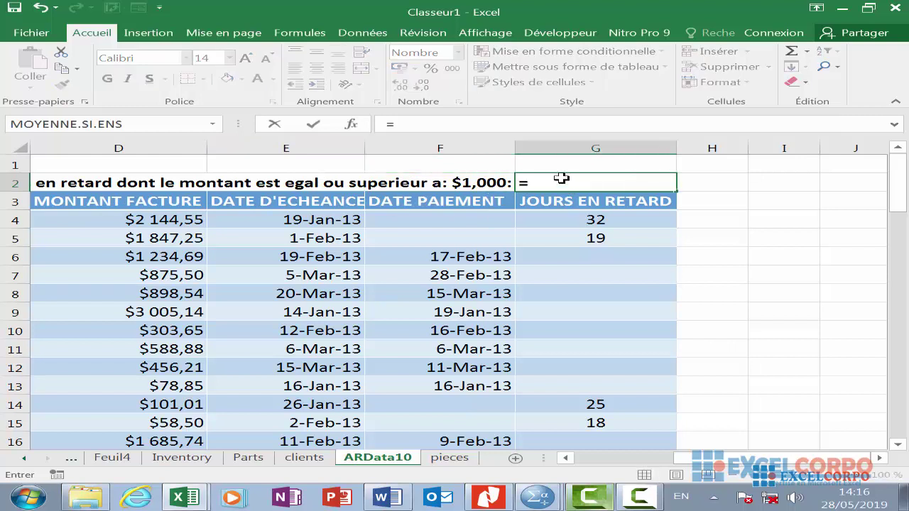
type("mo")
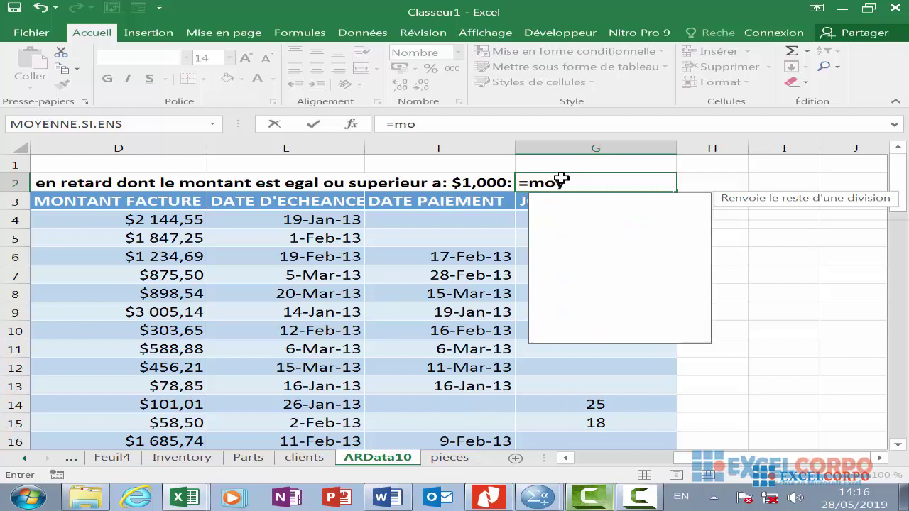
type("yrnn")
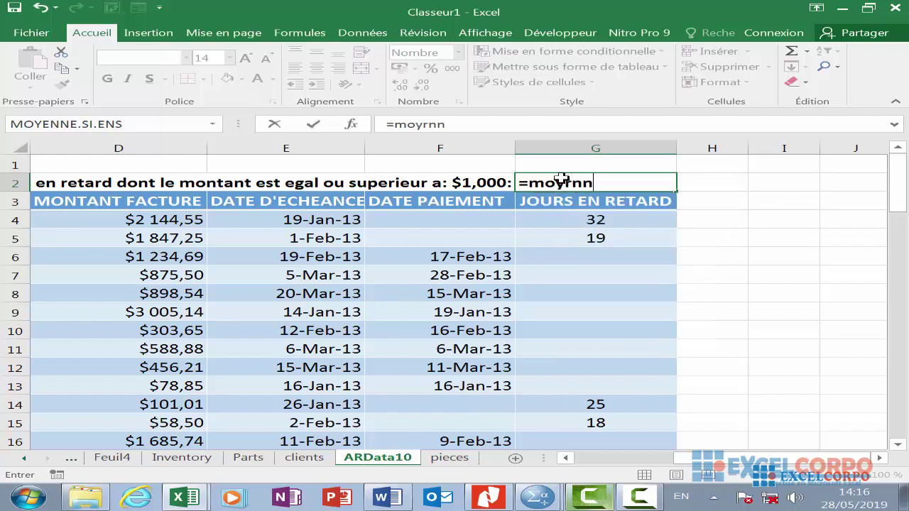
key("BackSpace")
key("BackSpace")
key("BackSpace")
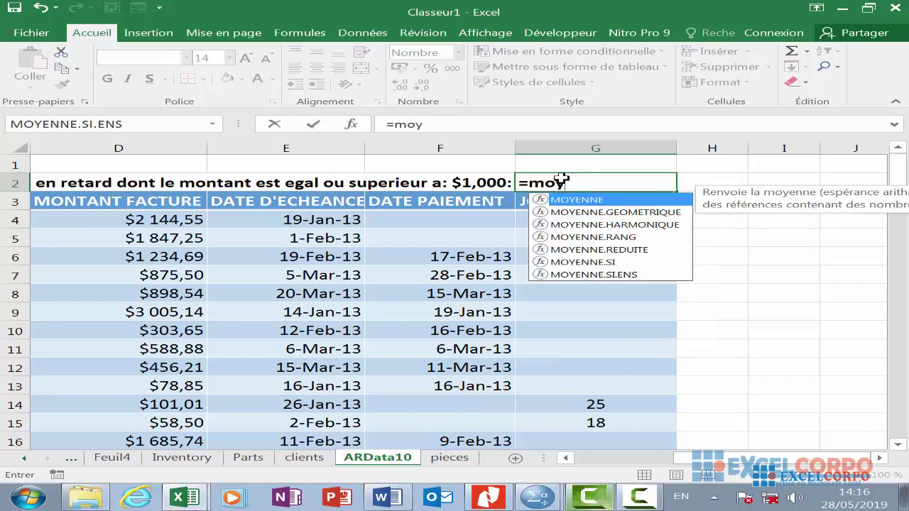
type("enne")
type(".si")
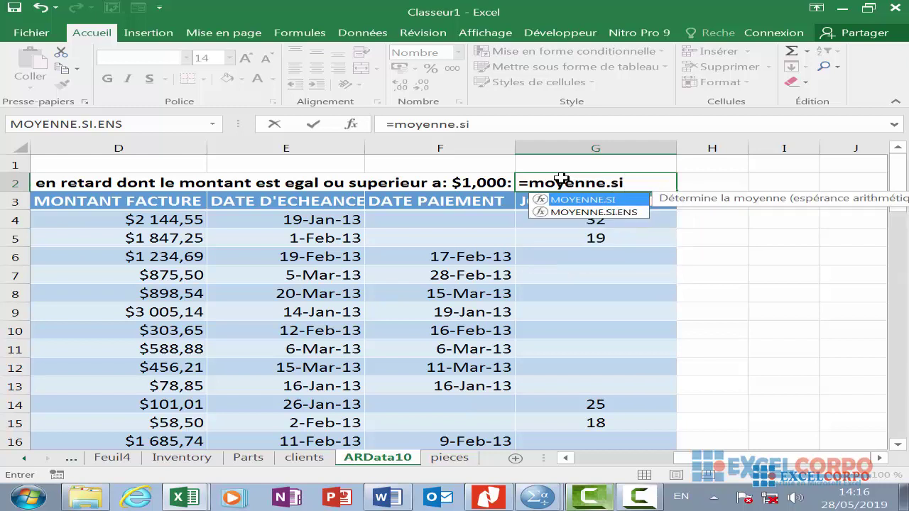
key("Down")
key("Tab")
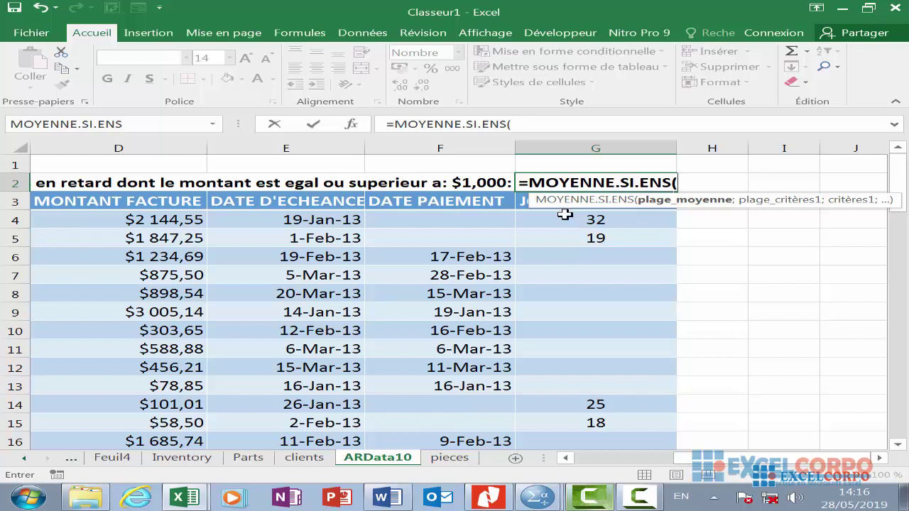
- Set the average range to ARData10[JOURS EN RETARD] and begin the next argument
type("ar")
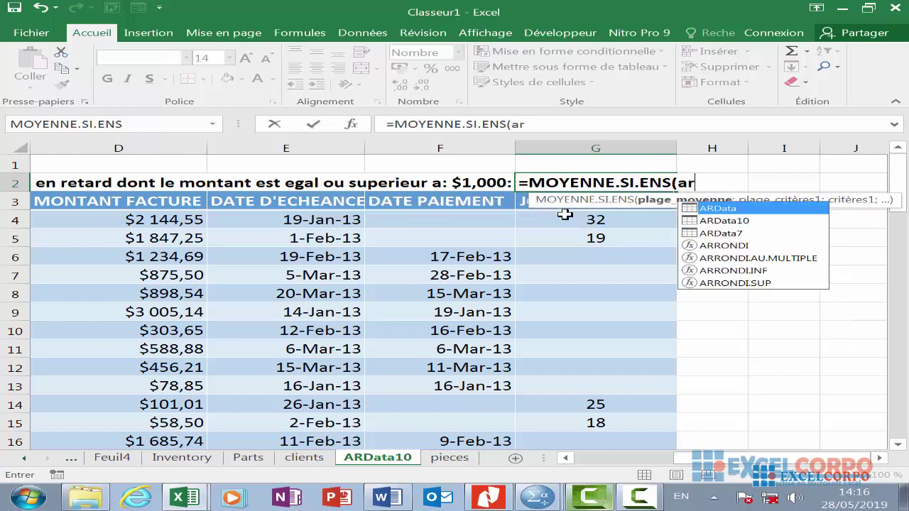
double_click(724, 221)
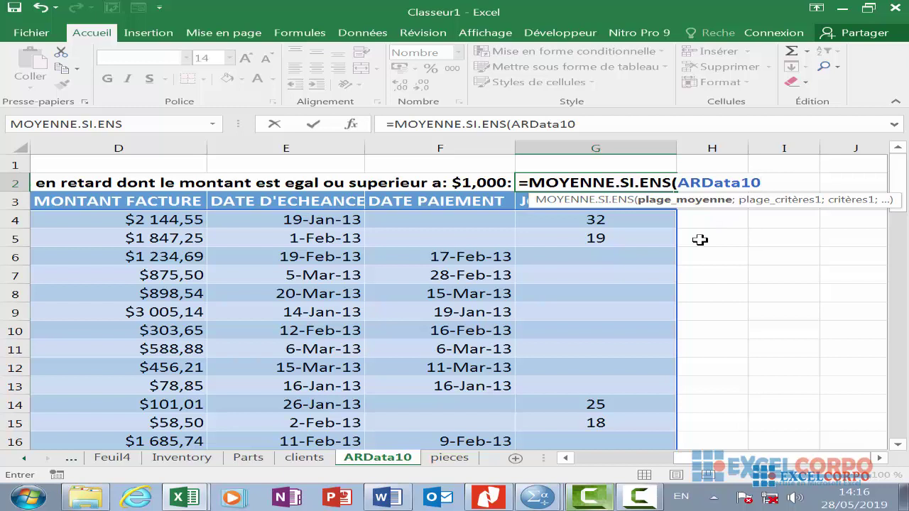
type("[")
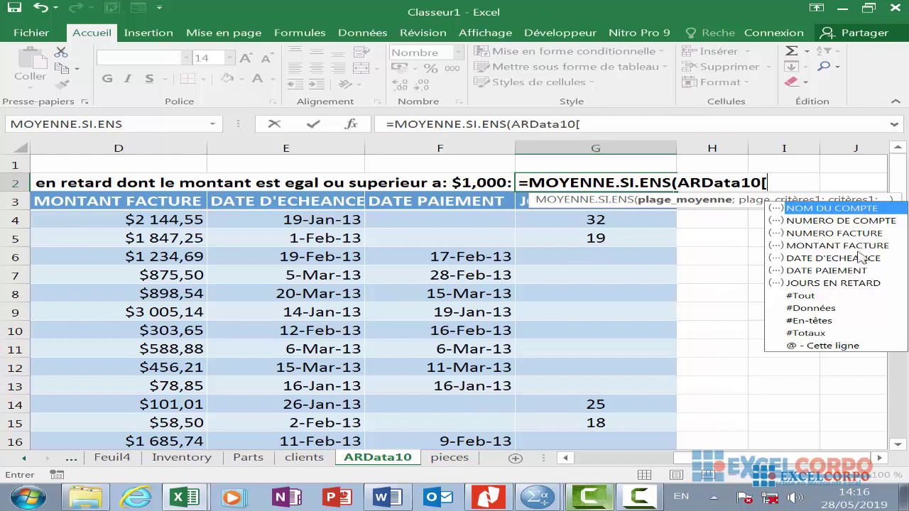
left_click(849, 283)
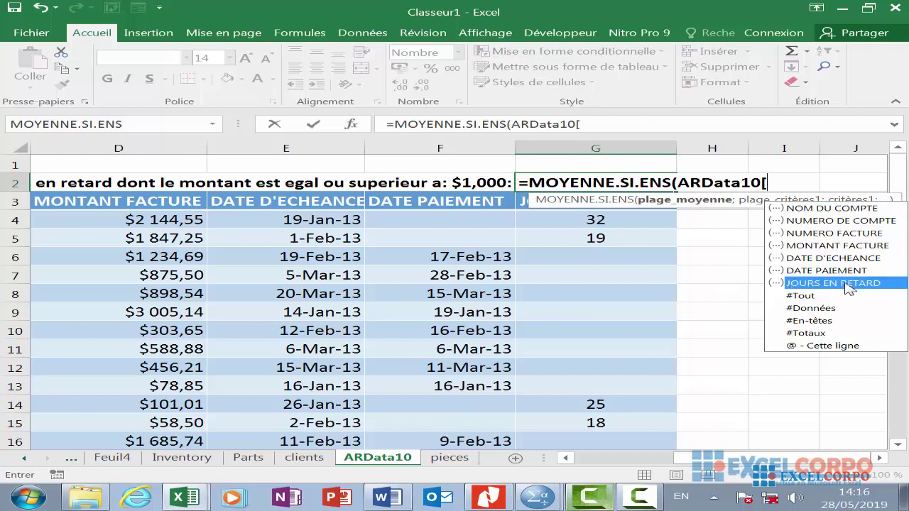
double_click(848, 283)
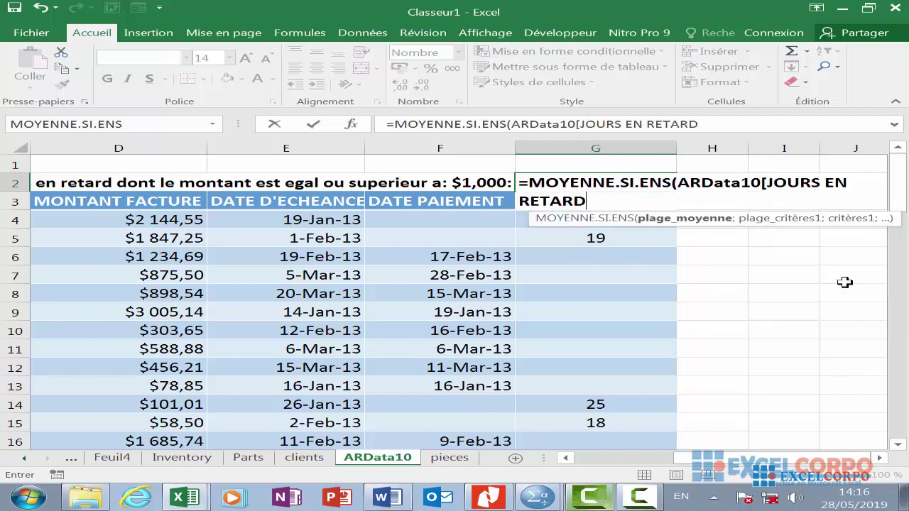
type("]")
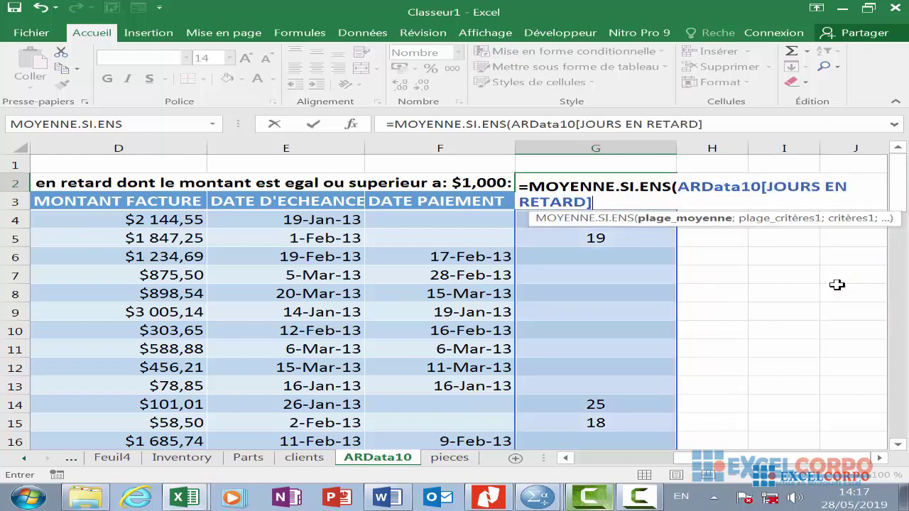
type(";")
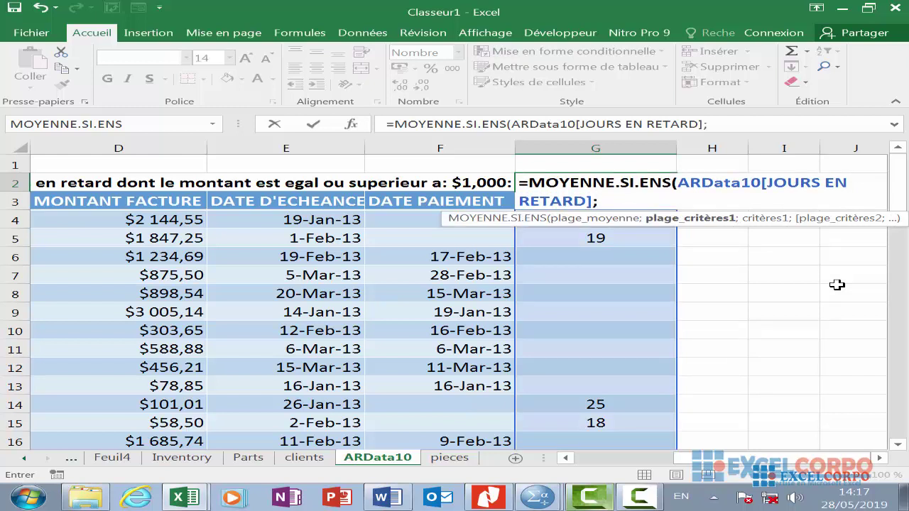
type("ar")
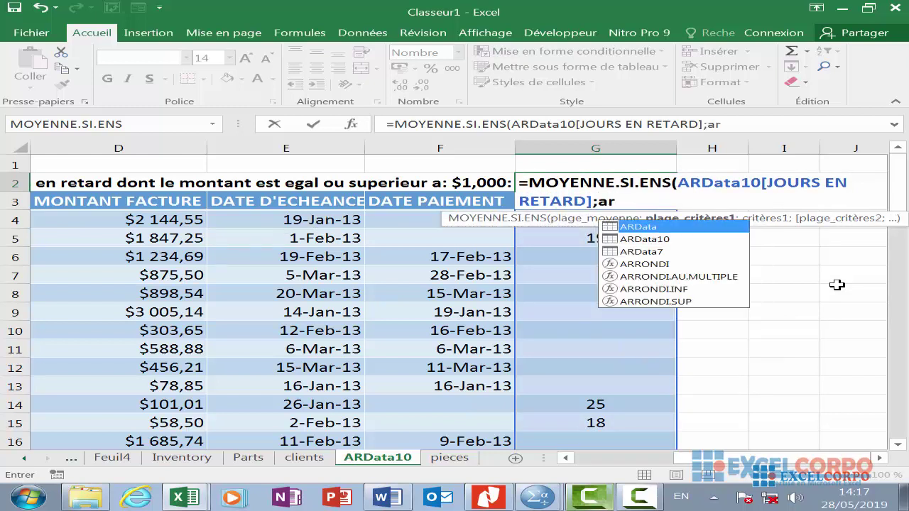
- Finish the G2 average formula with criteria JOURS EN RETARD >0 and NUMERO FACTURE >=1000, giving 21,1
double_click(691, 239)
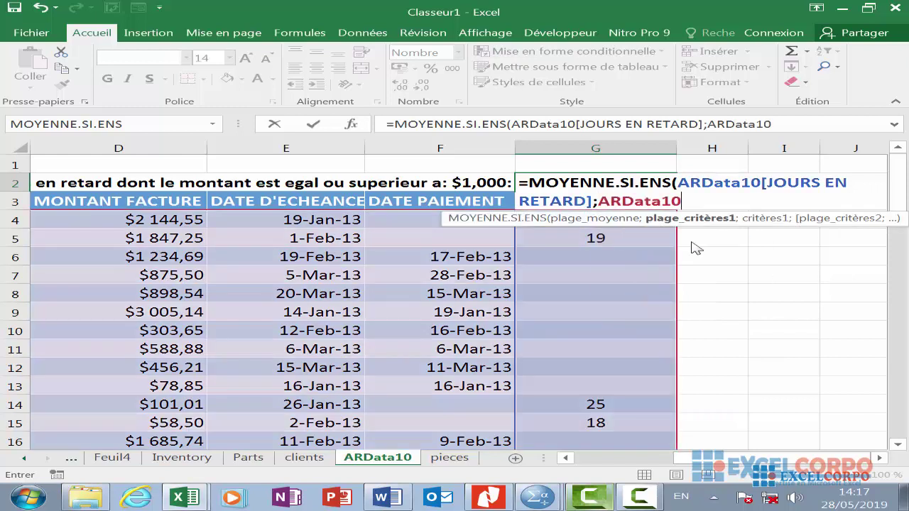
type("[")
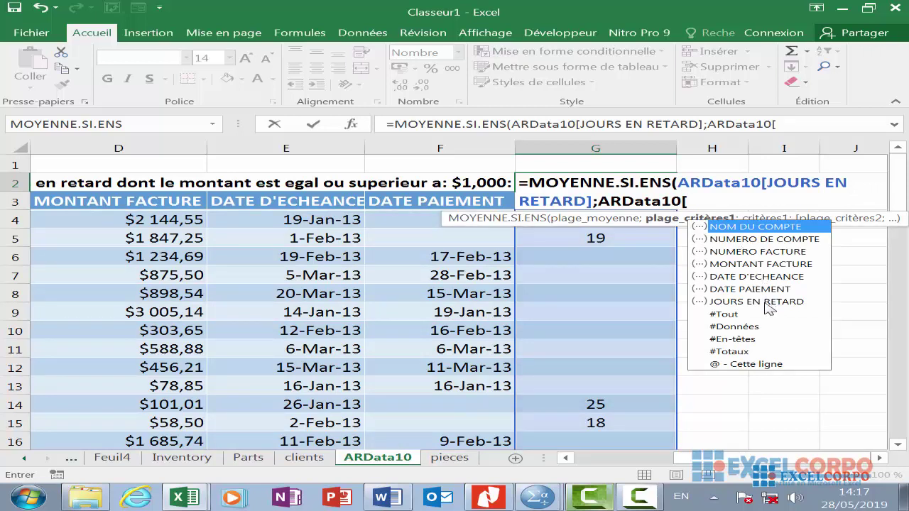
double_click(767, 304)
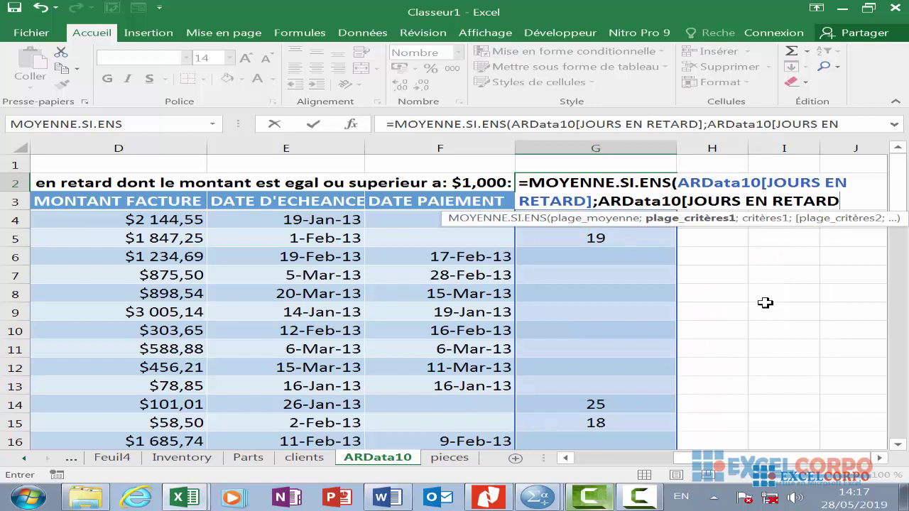
type("]")
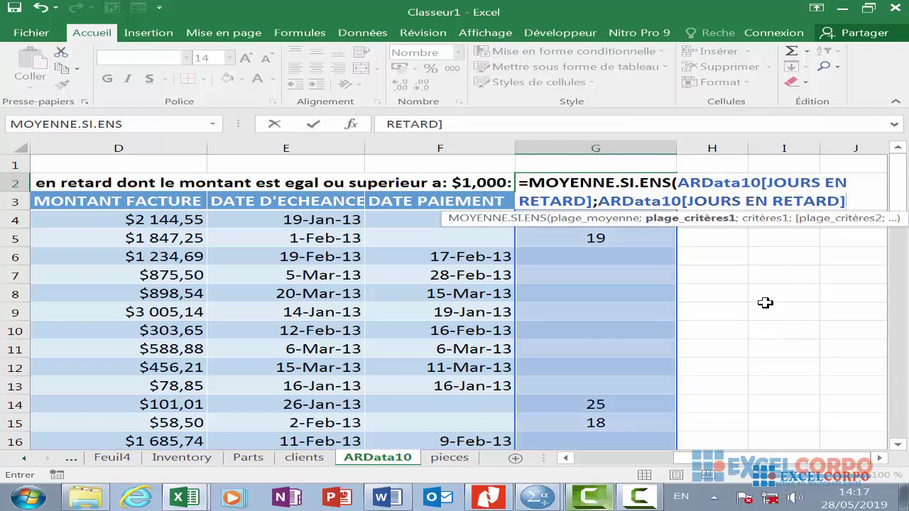
type(";")
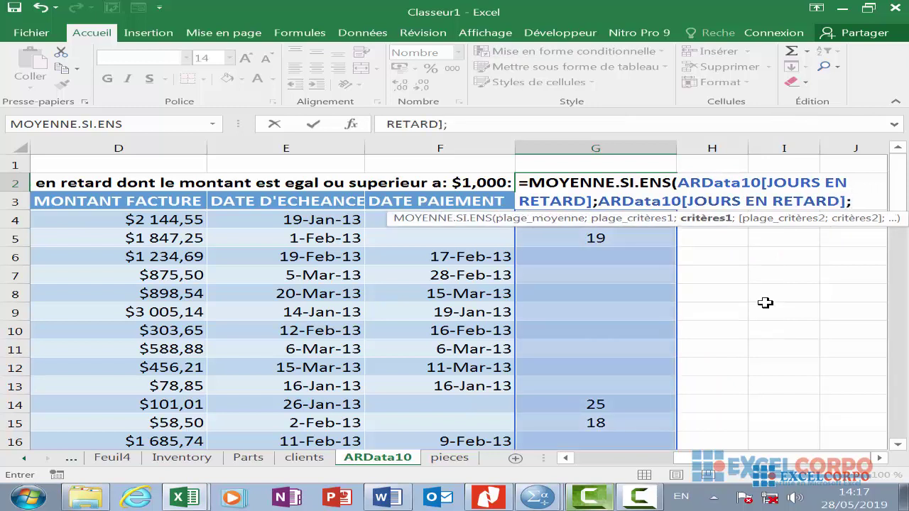
type("\"")
type(">")
type("0\"")
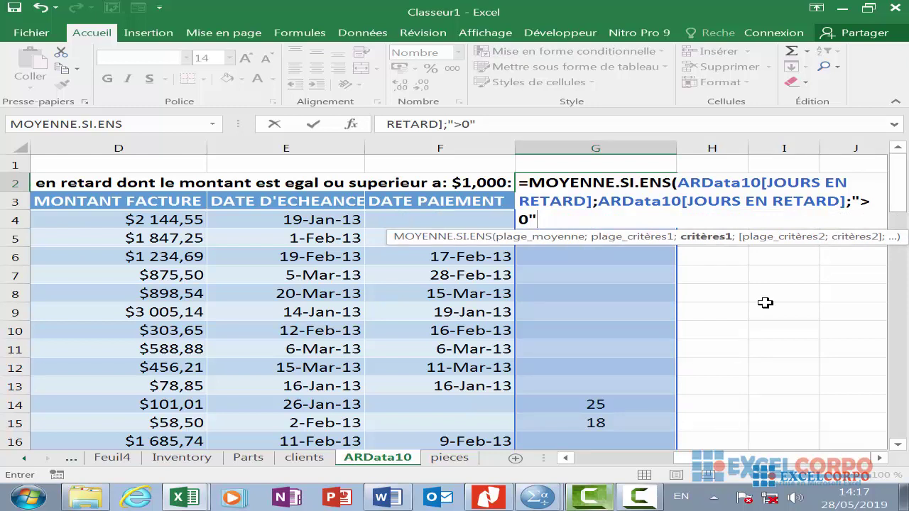
type(";")
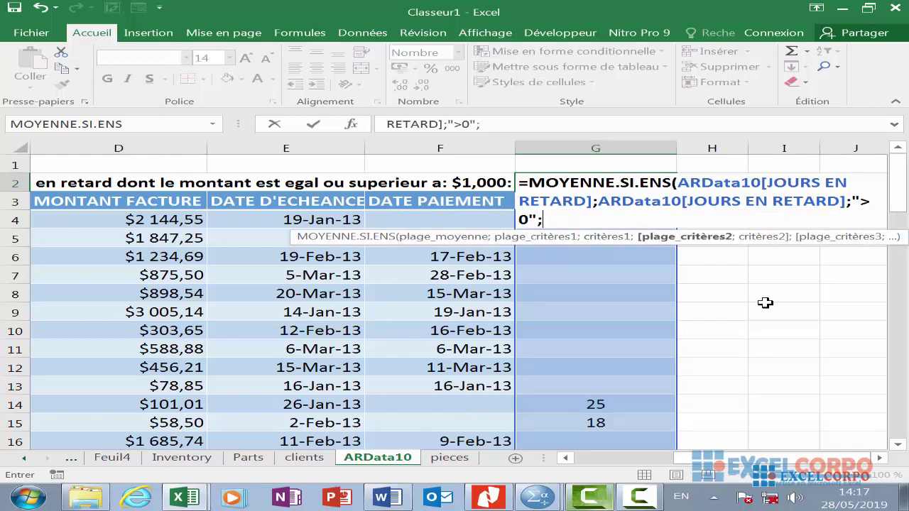
type("ard")
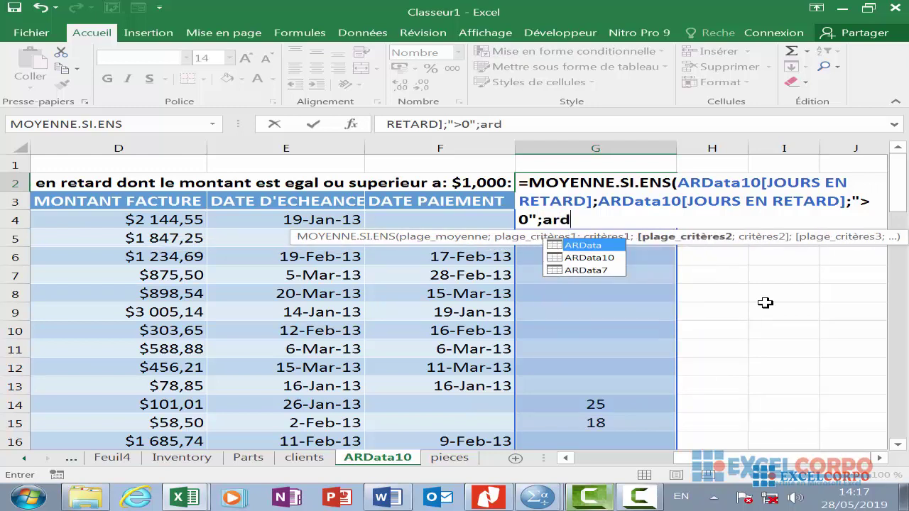
double_click(579, 258)
type("[")
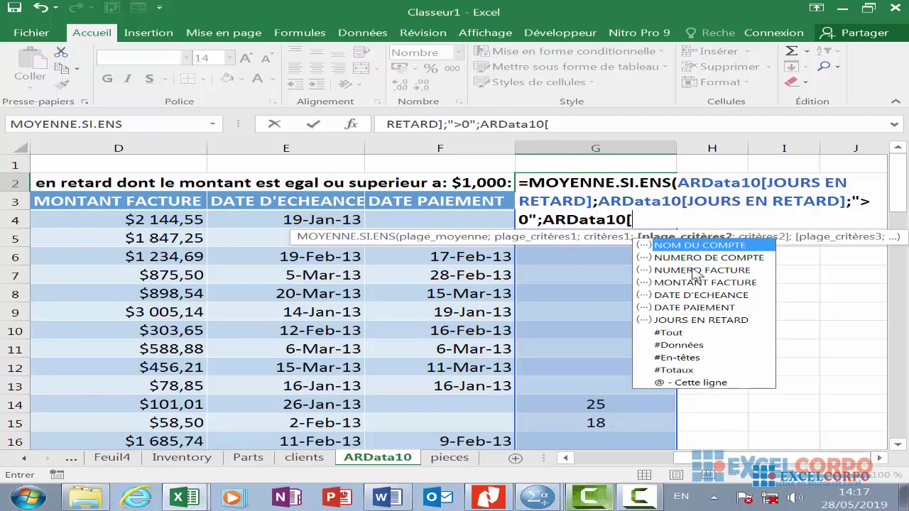
double_click(695, 270)
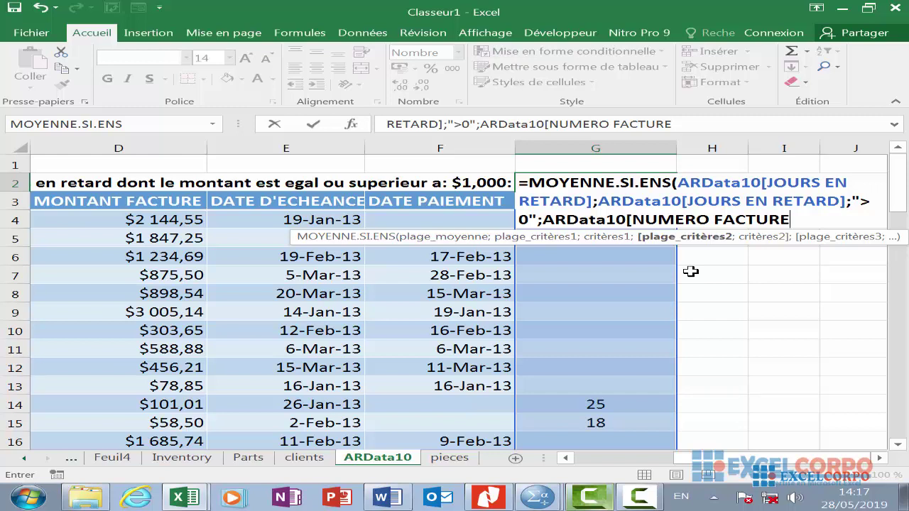
type("]")
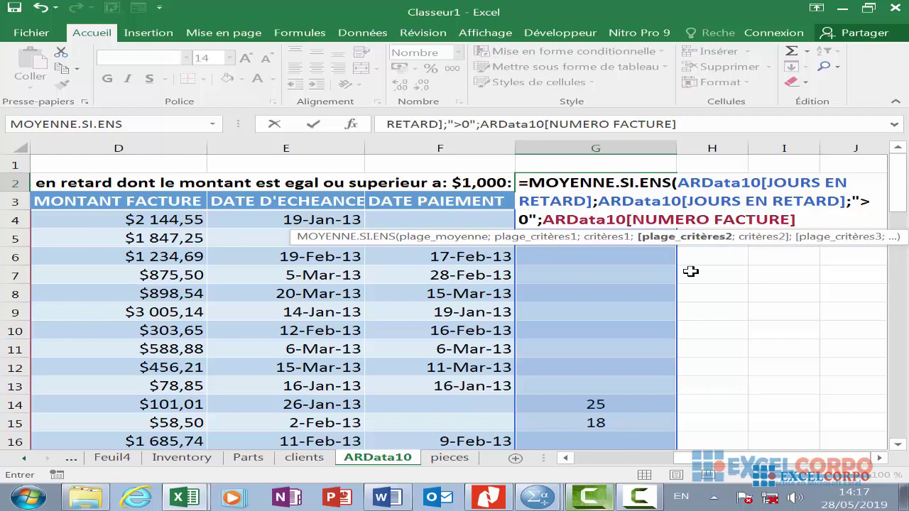
type(";")
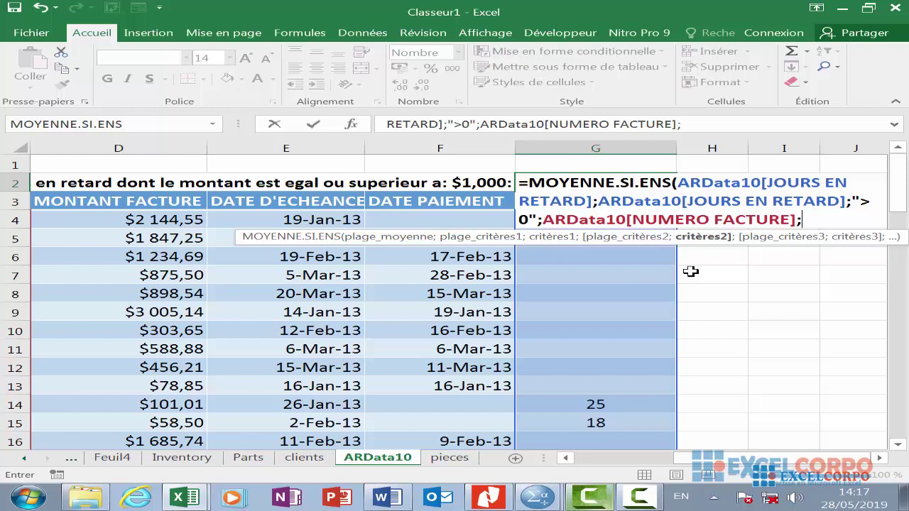
type("\">")
type("=1")
type("000")
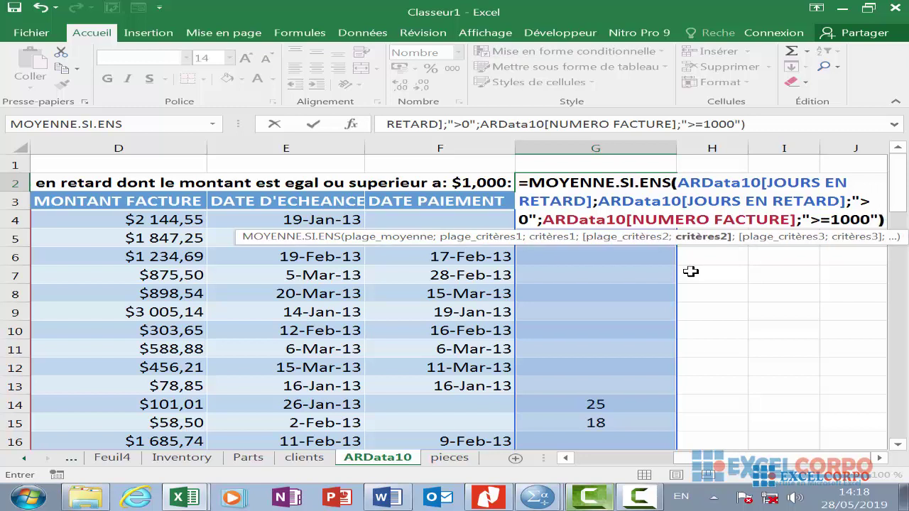
key("Return")
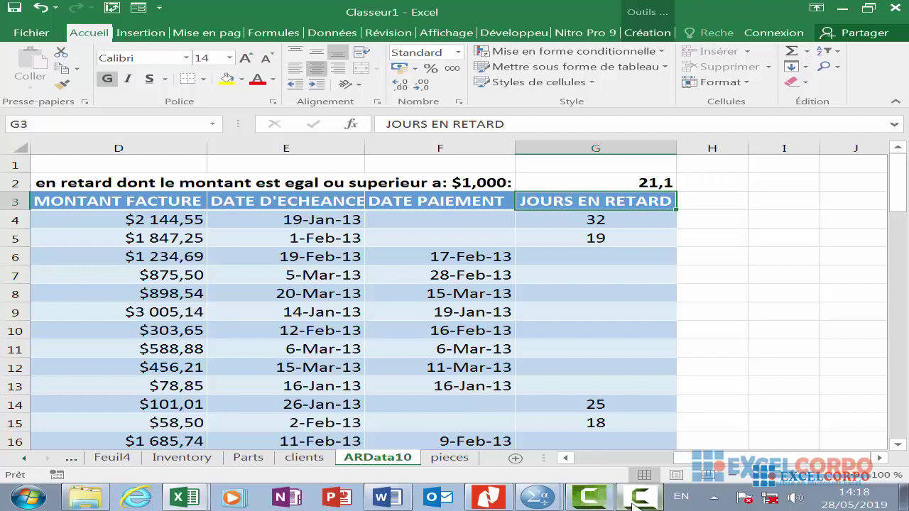
- Fill G14 and G15 of ARData10 with days-late values 25 and 18, then select H4
left_click(634, 503)
left_click(694, 422)
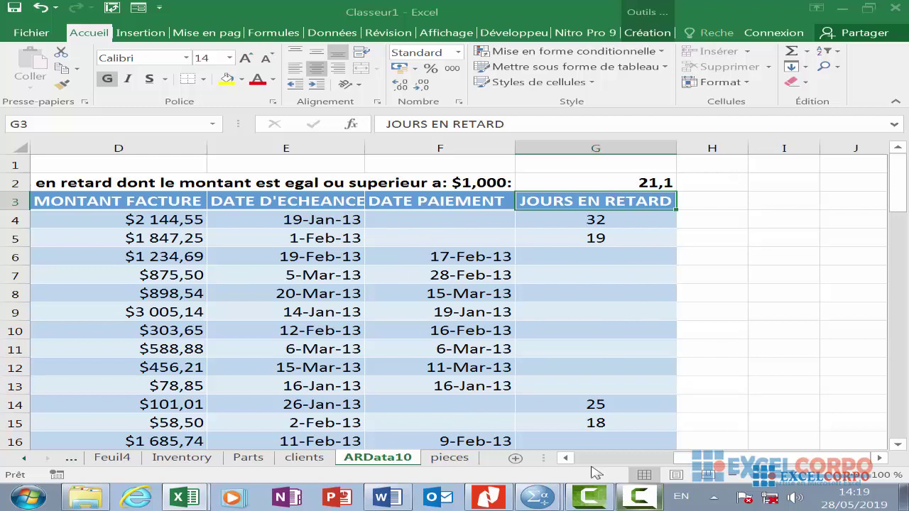
left_click(639, 497)
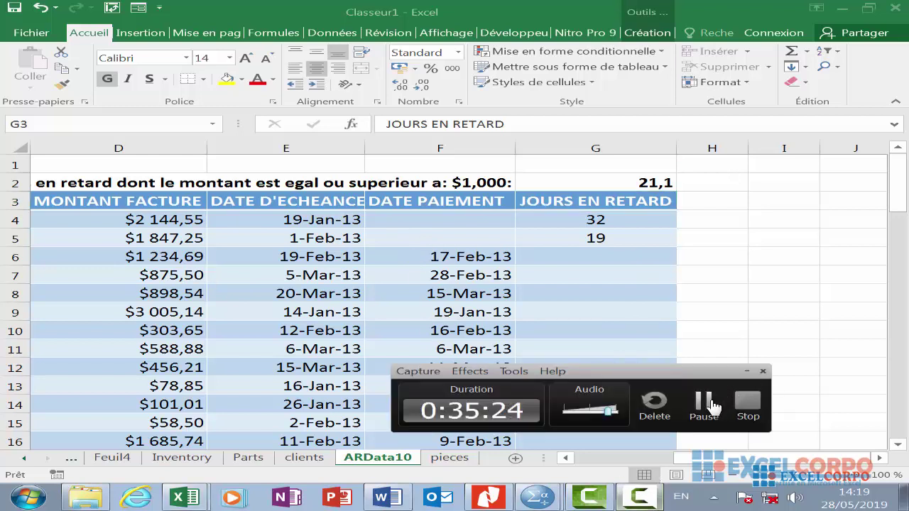
left_click(702, 405)
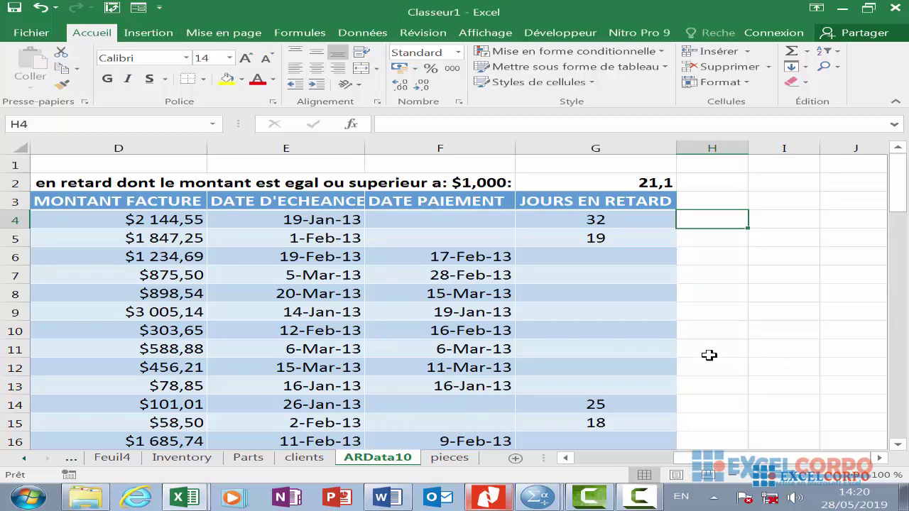
- Bring up Insert Function for H4 filtered to the Base de données category
left_click(348, 125)
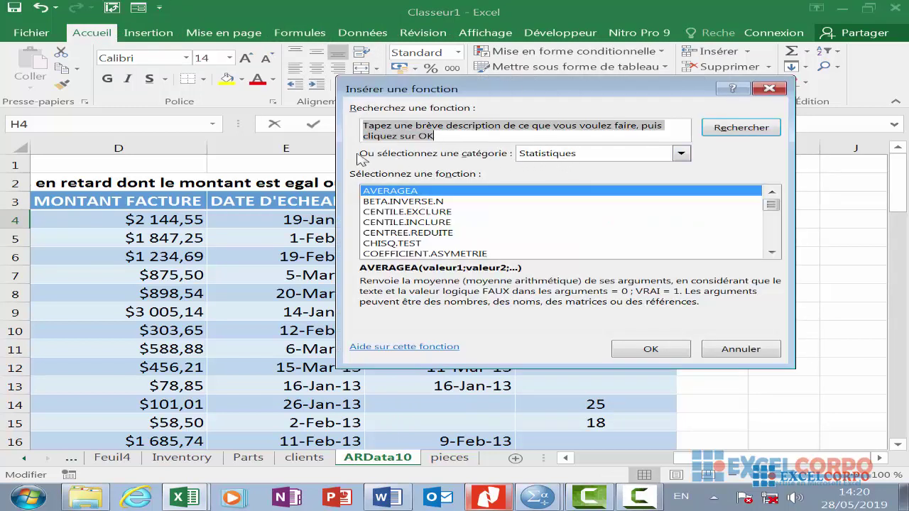
left_click(686, 156)
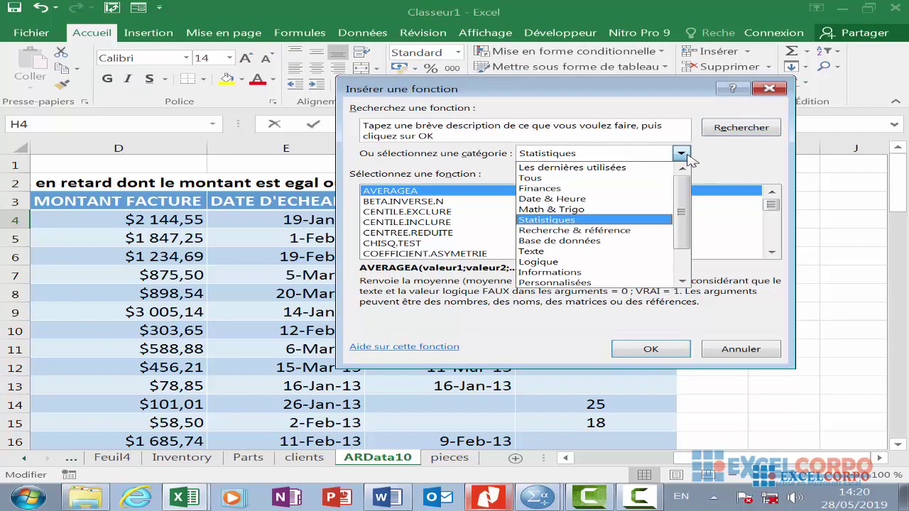
left_click(632, 240)
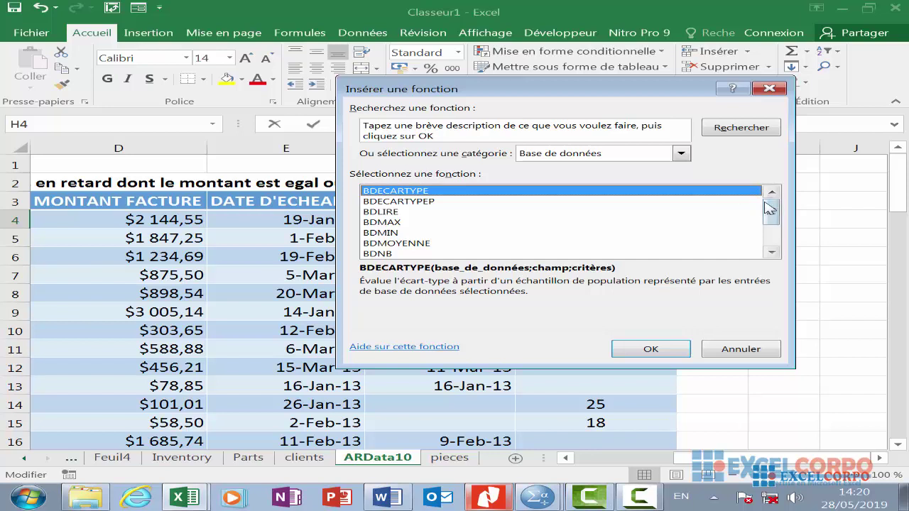
mouse_move(771, 209)
left_mouse_down()
mouse_move(773, 239)
mouse_move(773, 209)
mouse_move(784, 239)
mouse_move(768, 207)
left_mouse_up()
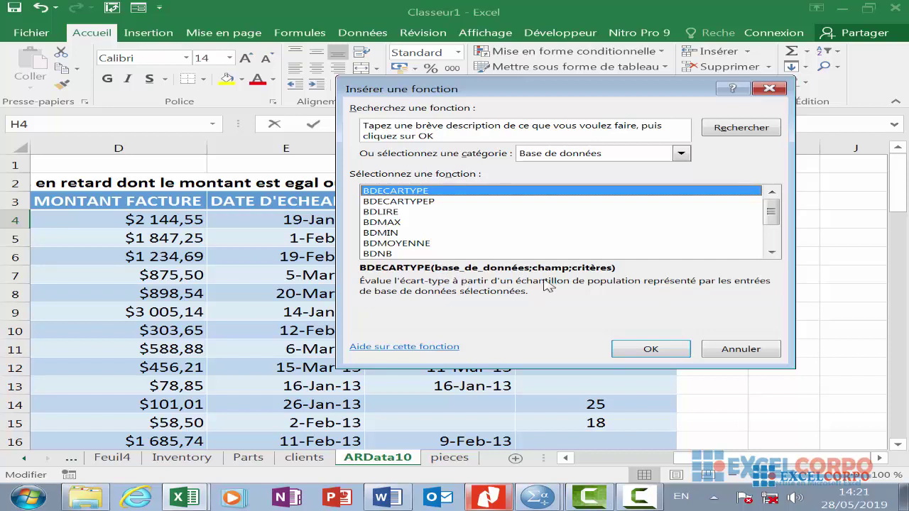
left_click(414, 211)
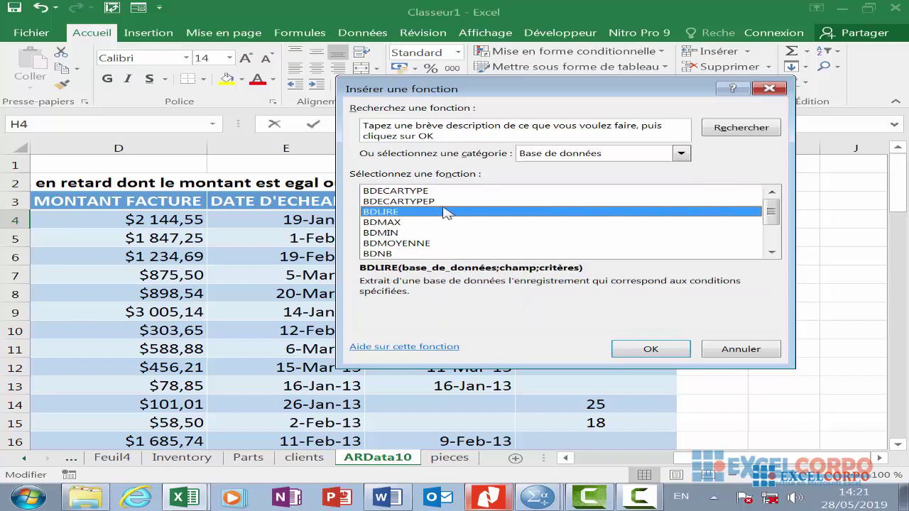
left_click_drag(772, 213, 772, 234)
left_click_drag(365, 254, 426, 191)
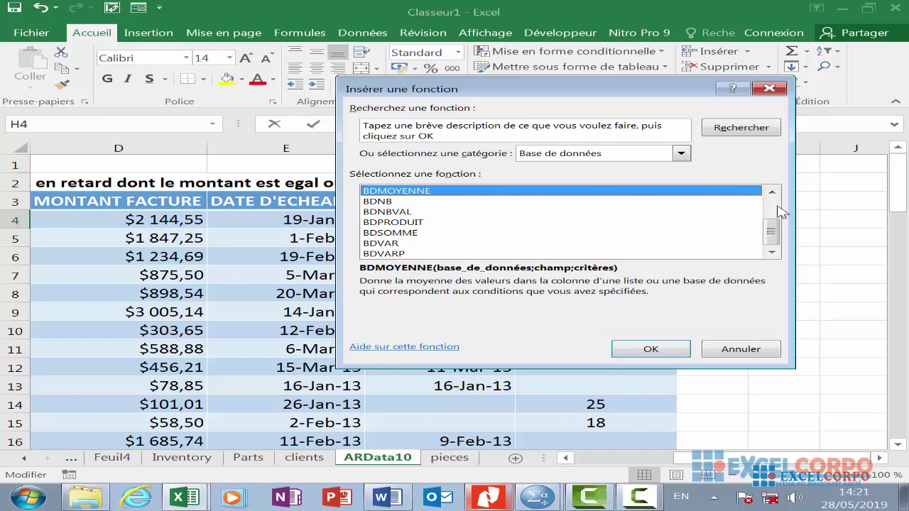
scroll(773, 227, "up", 2)
left_click(416, 206)
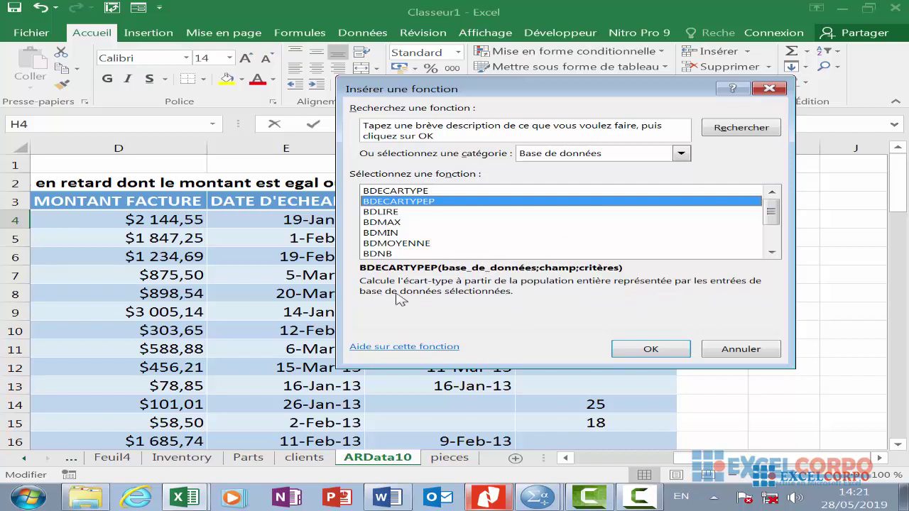
left_click(424, 223)
left_click(420, 213)
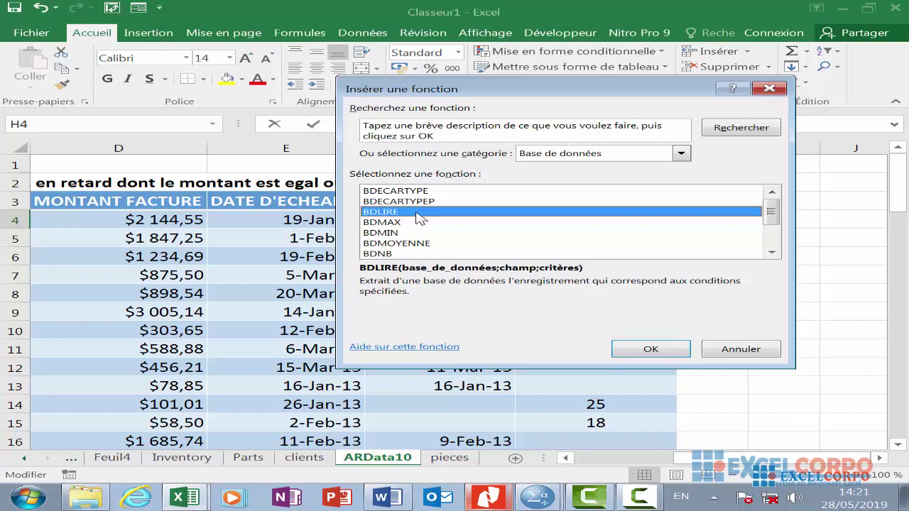
left_click(411, 222)
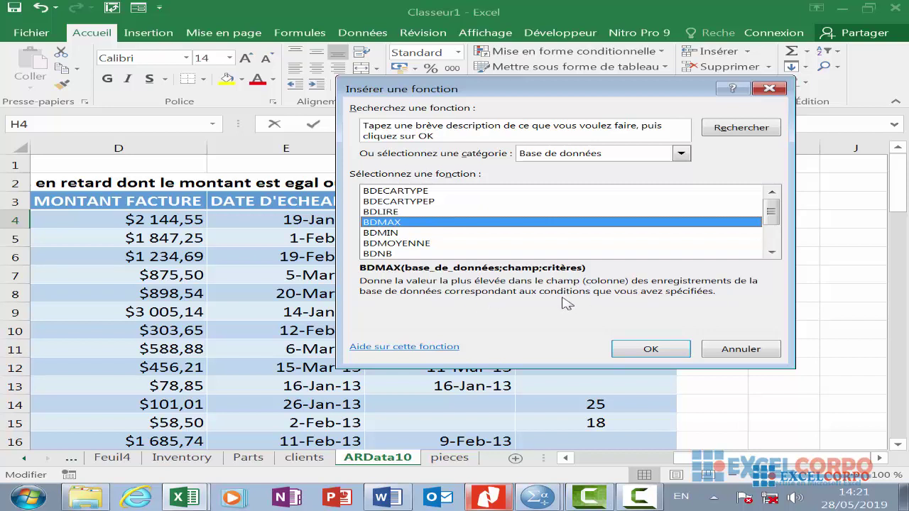
left_click(394, 232)
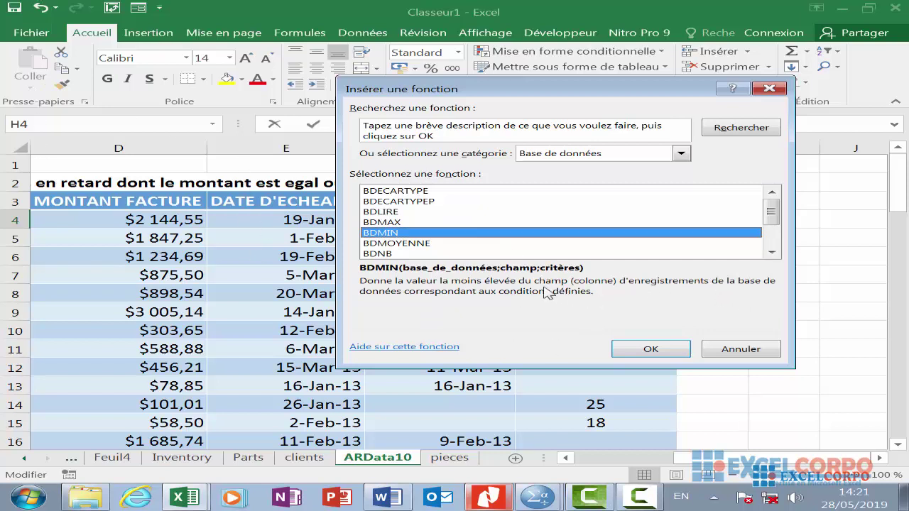
- Read the BDMOYENNE and BDNB descriptions, then dismiss Insert Function without inserting anything
left_click(432, 244)
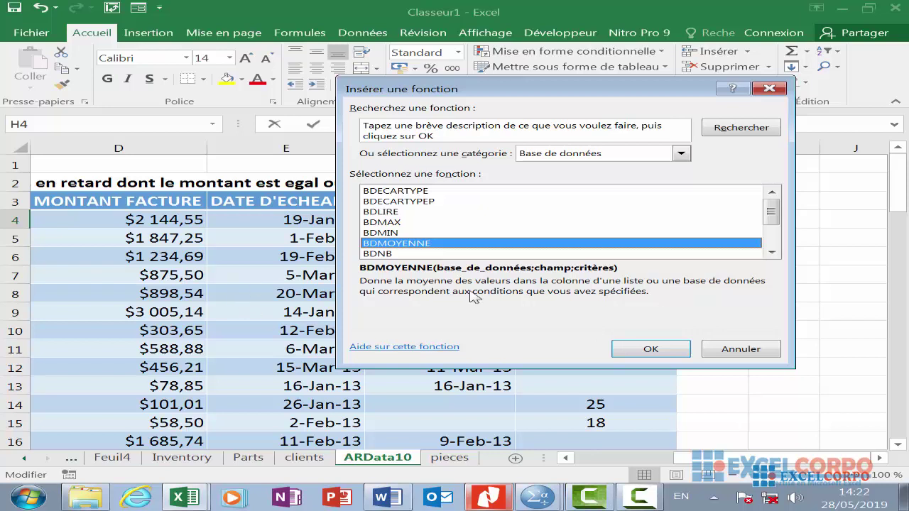
left_click(418, 255)
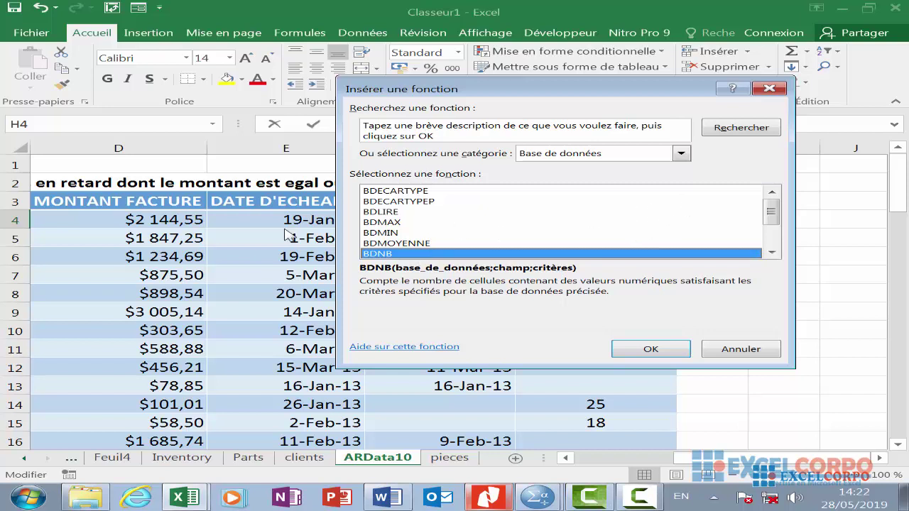
left_click_drag(771, 210, 771, 230)
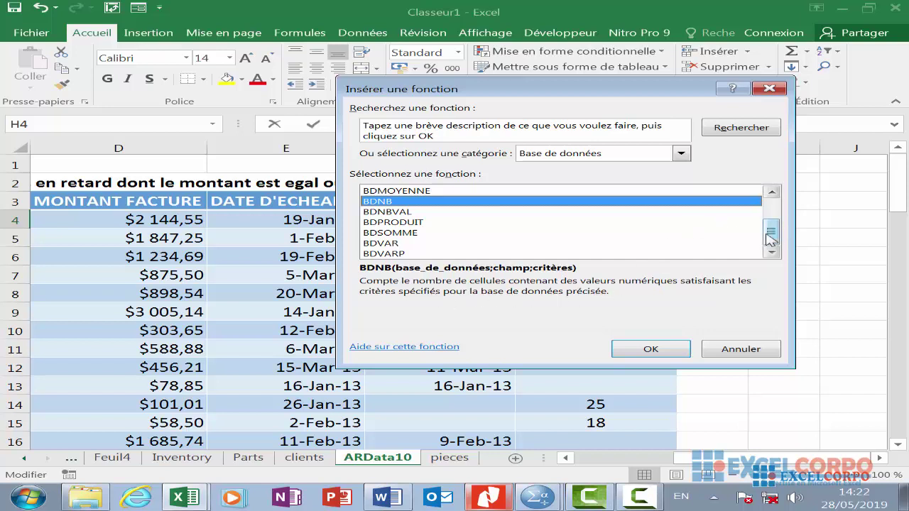
mouse_move(771, 230)
left_mouse_down()
mouse_move(771, 211)
mouse_move(771, 229)
left_mouse_up()
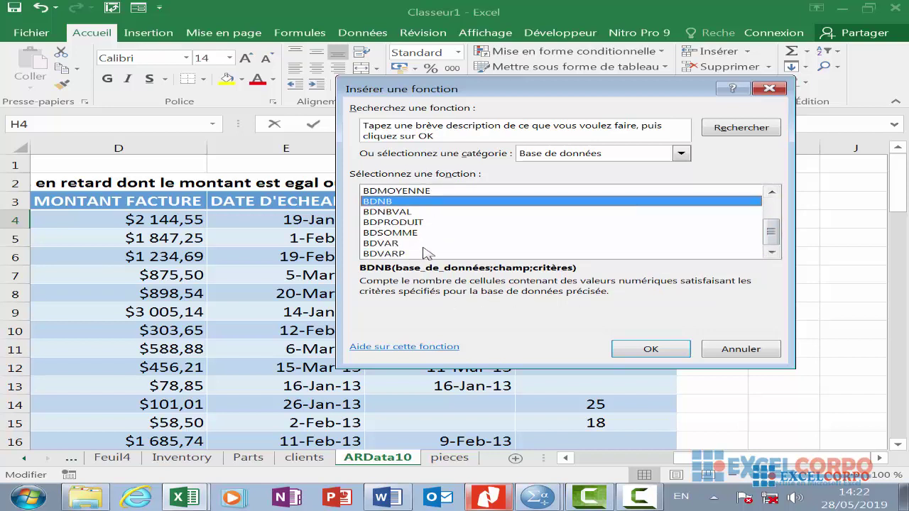
scroll(424, 241, "up", 2)
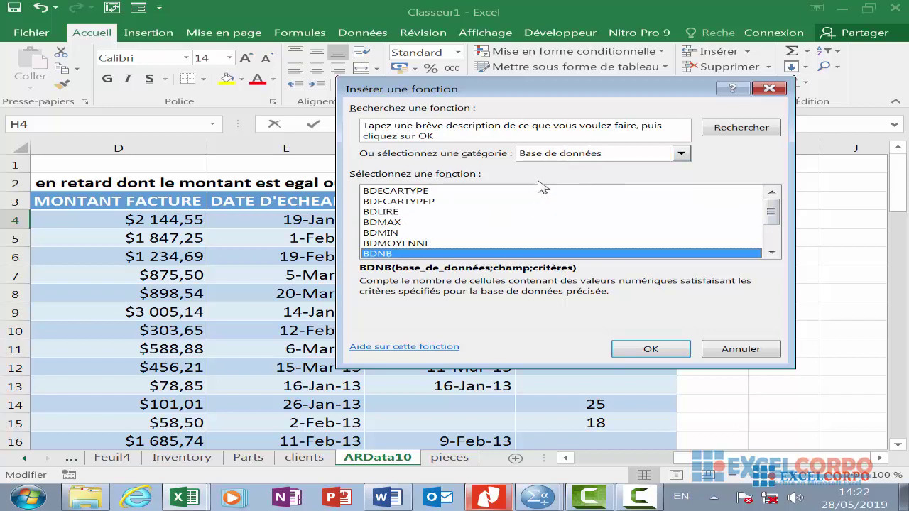
scroll(463, 252, "down", 1)
scroll(469, 235, "down", 1)
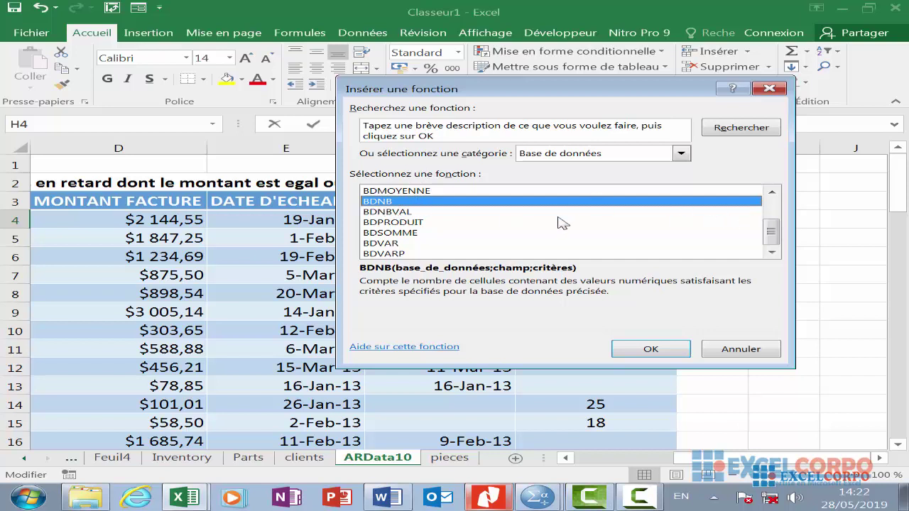
left_click(767, 87)
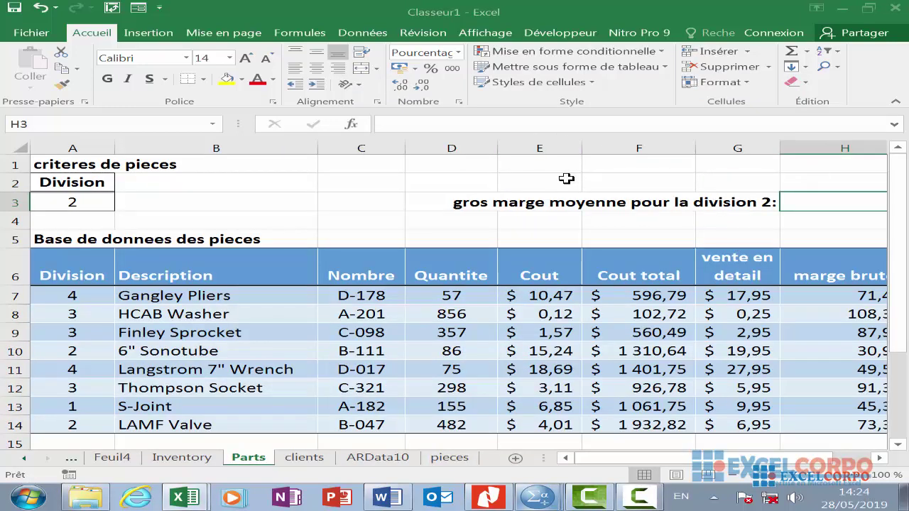
left_click(351, 123)
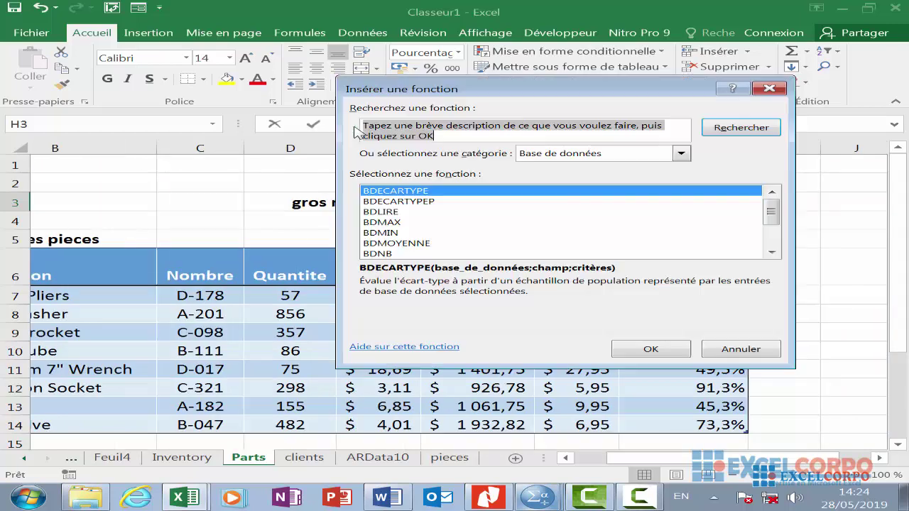
left_click(389, 244)
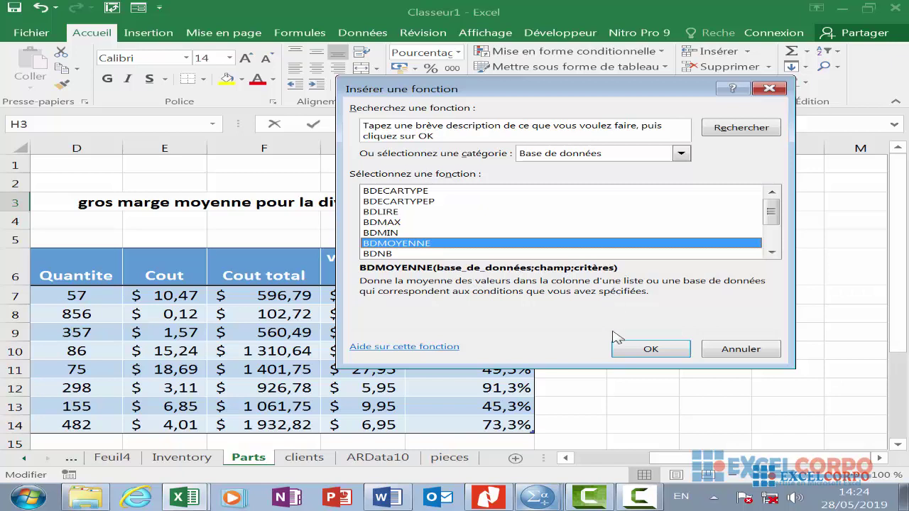
left_click(647, 349)
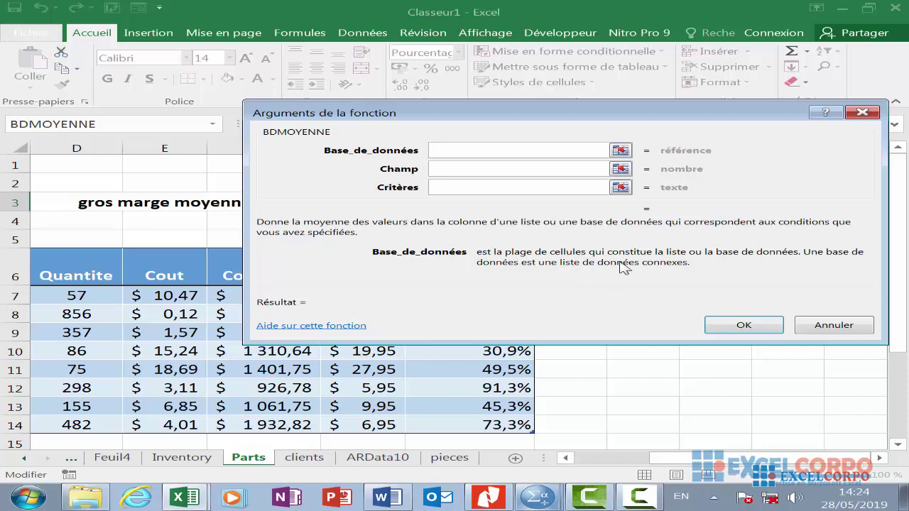
left_click(462, 171)
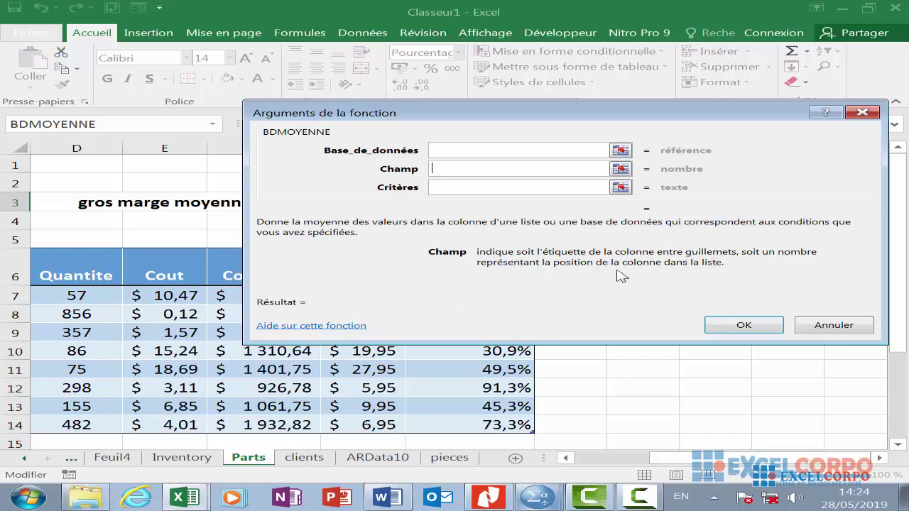
left_click(453, 188)
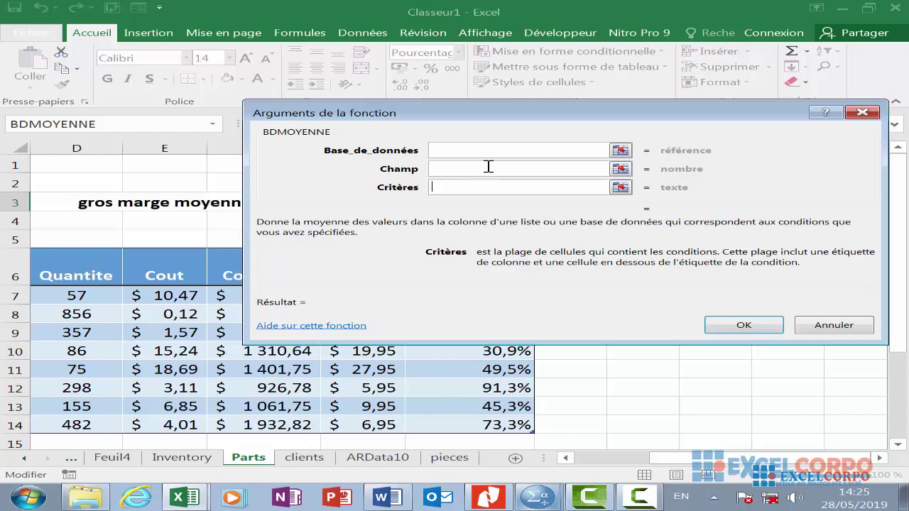
left_click(858, 112)
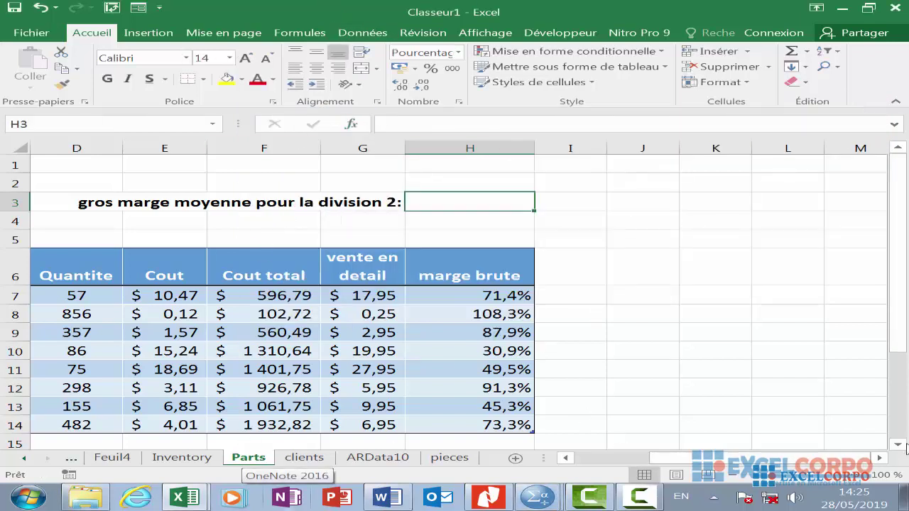
mouse_move(738, 458)
left_mouse_down()
mouse_move(678, 461)
mouse_move(734, 469)
left_mouse_up()
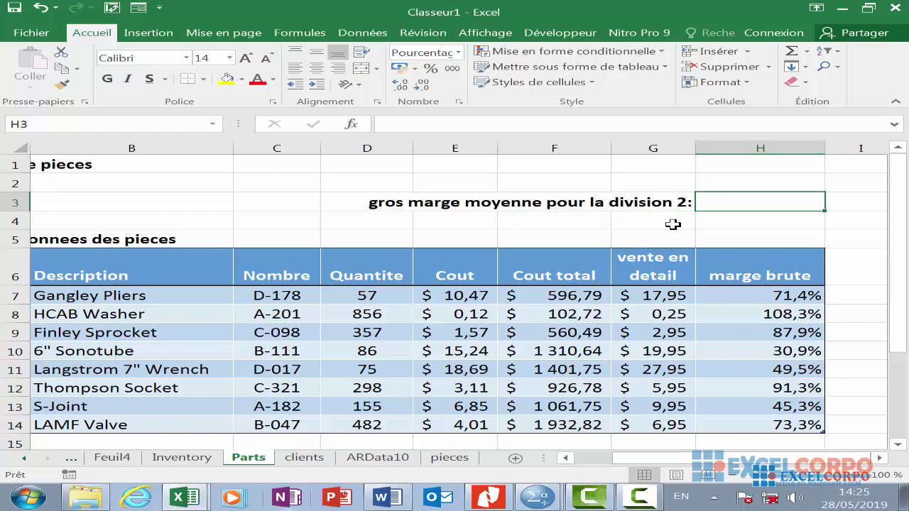
left_click_drag(698, 460, 657, 460)
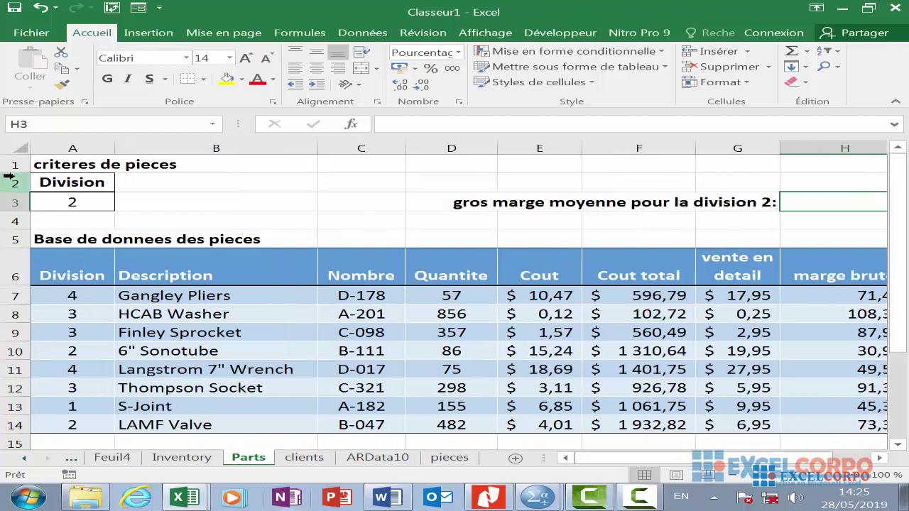
left_click(67, 197)
left_click(64, 186)
left_click(66, 199)
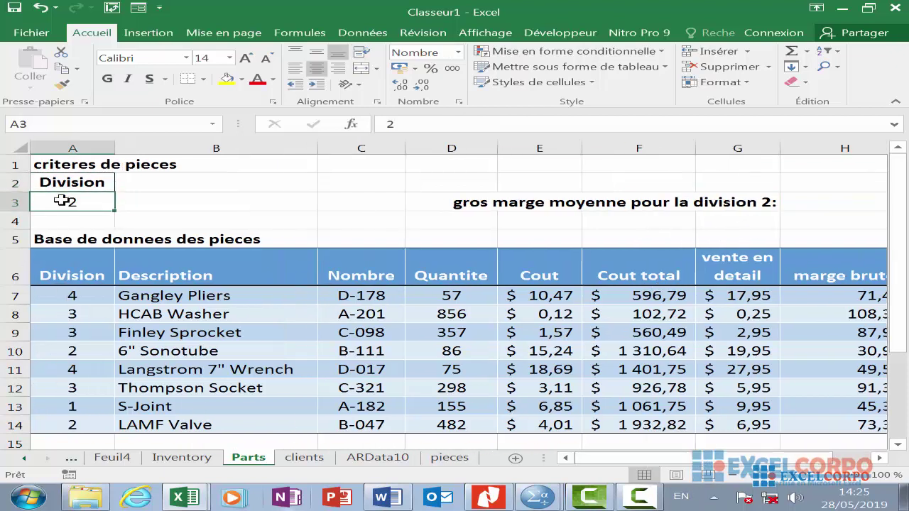
left_click(61, 184)
left_click(61, 198)
left_click(99, 164)
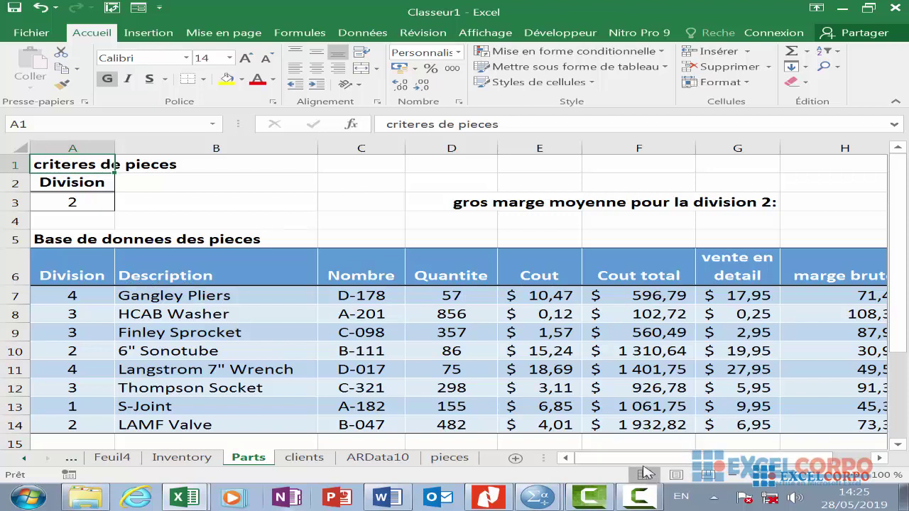
scroll(684, 440, "right", 2)
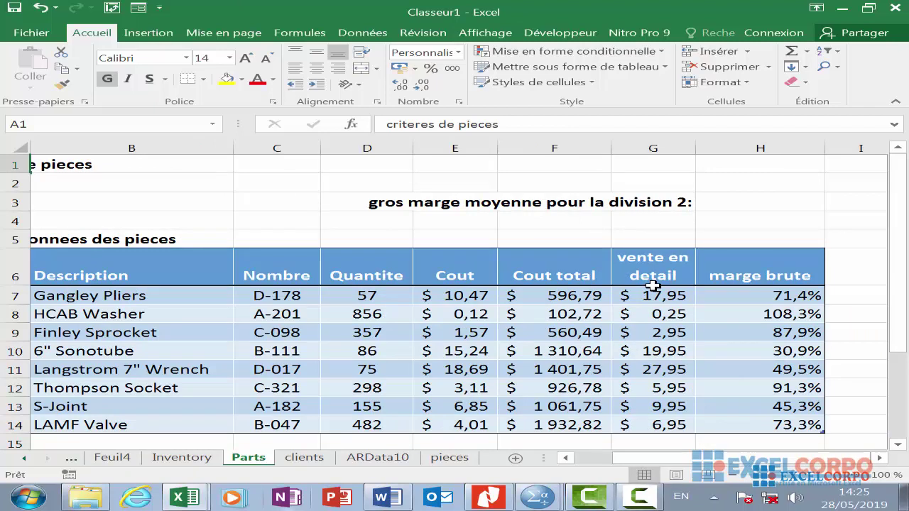
left_click(742, 204)
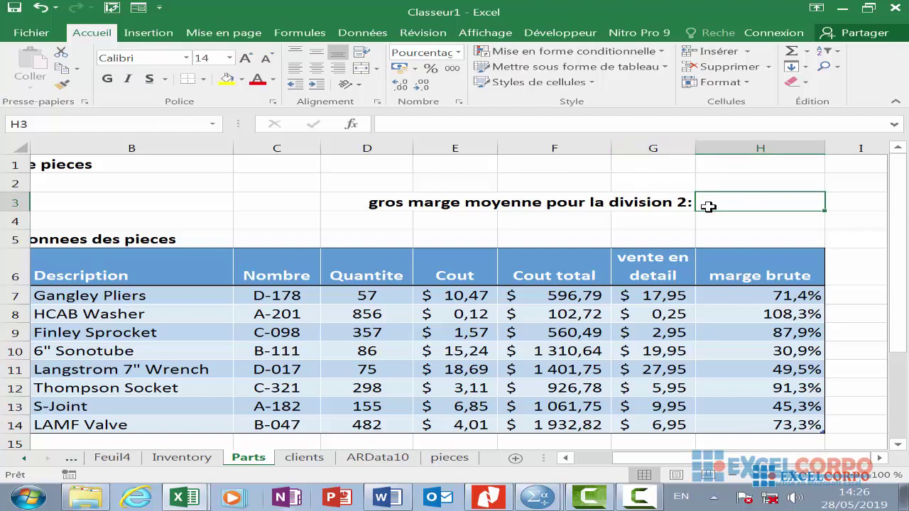
- Start H3's formula as =BDMOYENNE(Parts[#Totaux] using autocomplete
type("=")
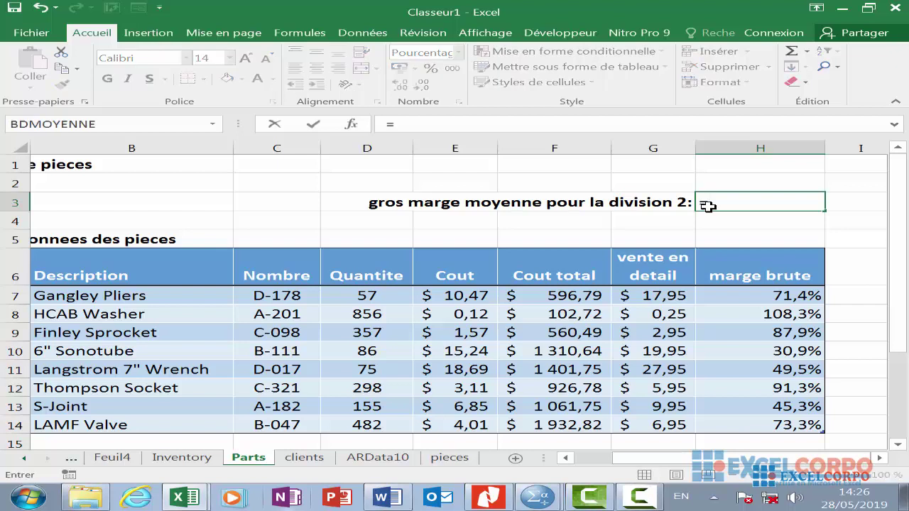
type("bd")
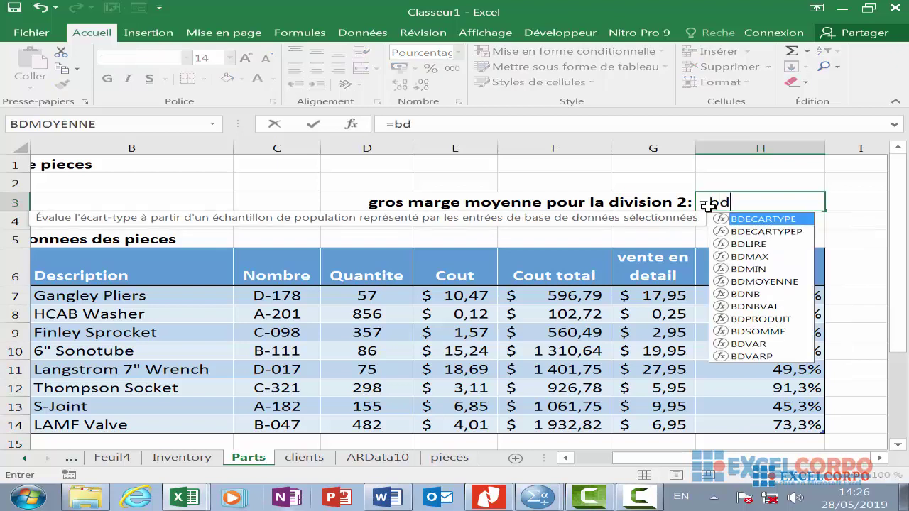
type("m")
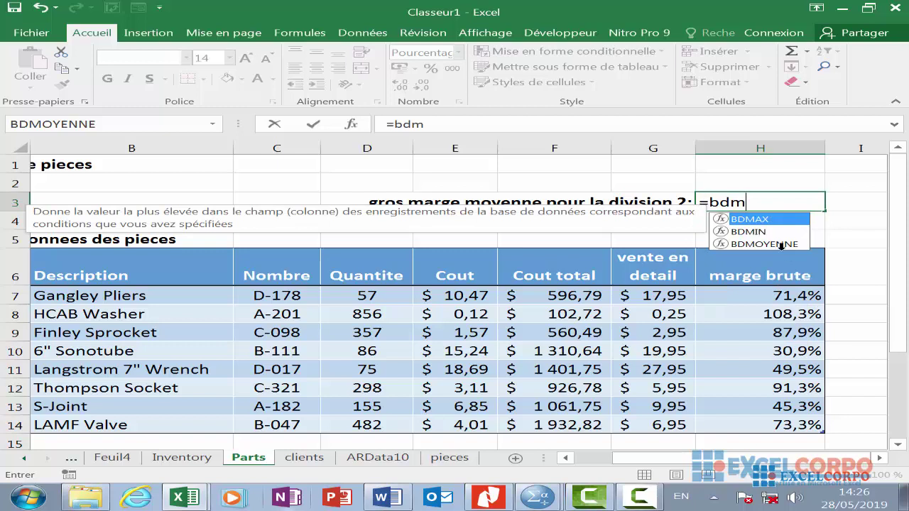
double_click(781, 244)
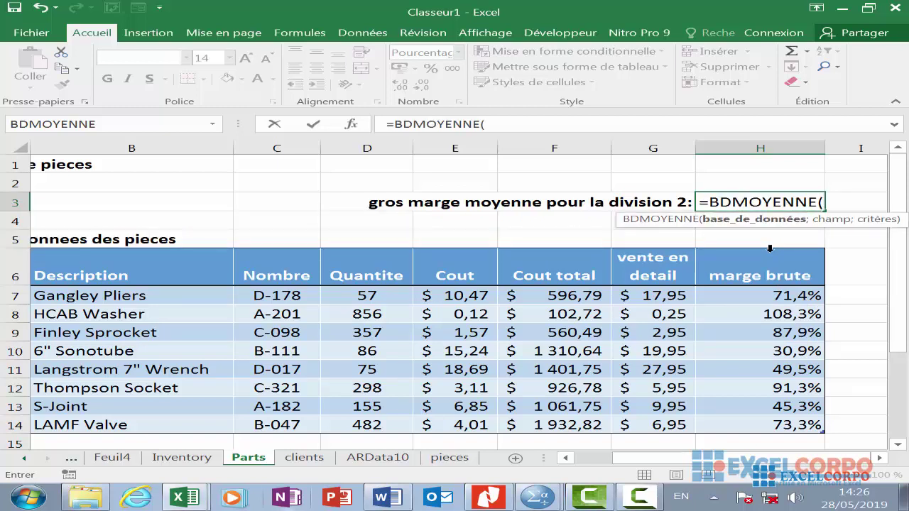
type("p")
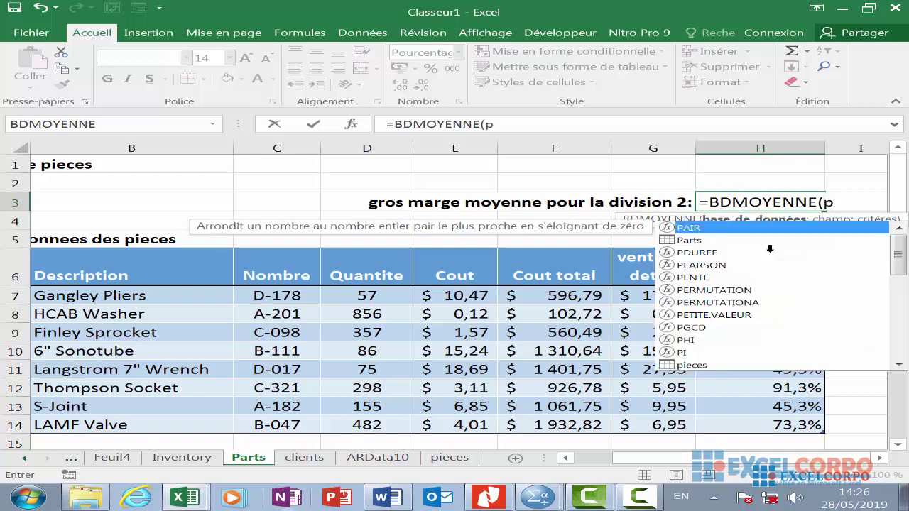
type("ae")
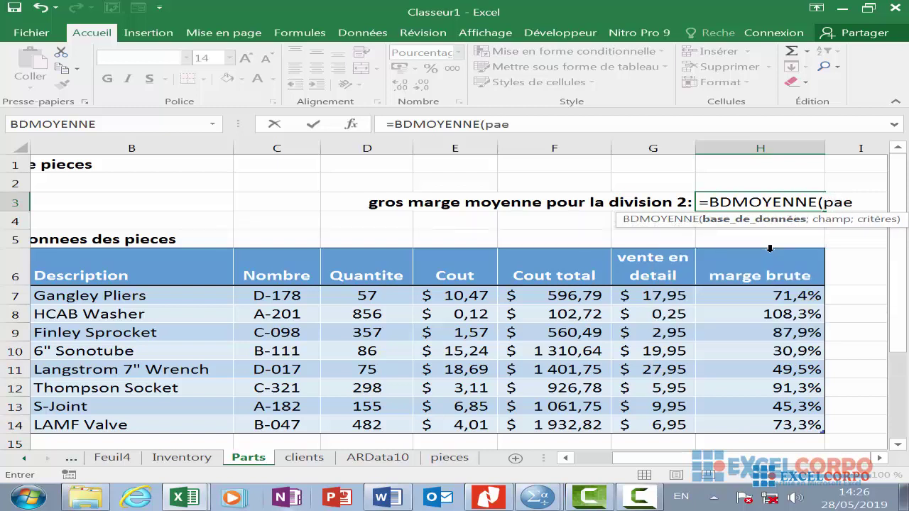
key("BackSpace")
type("rt")
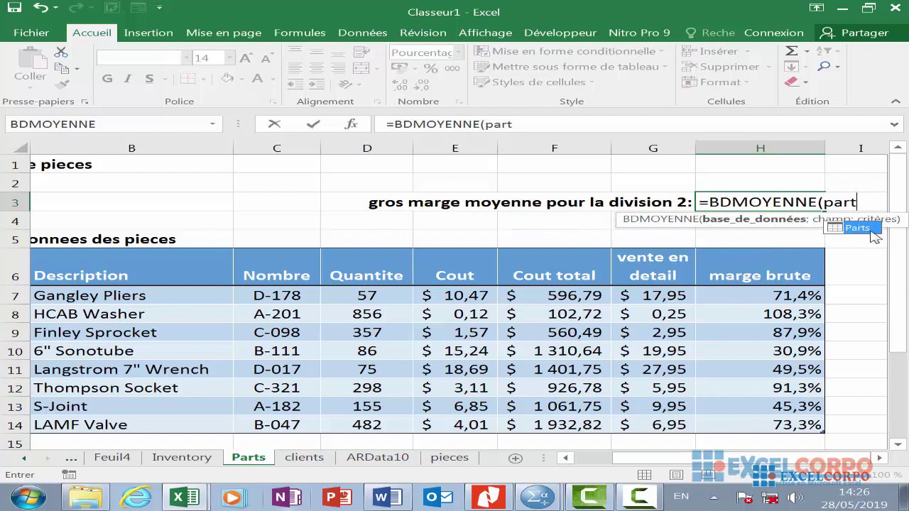
double_click(870, 230)
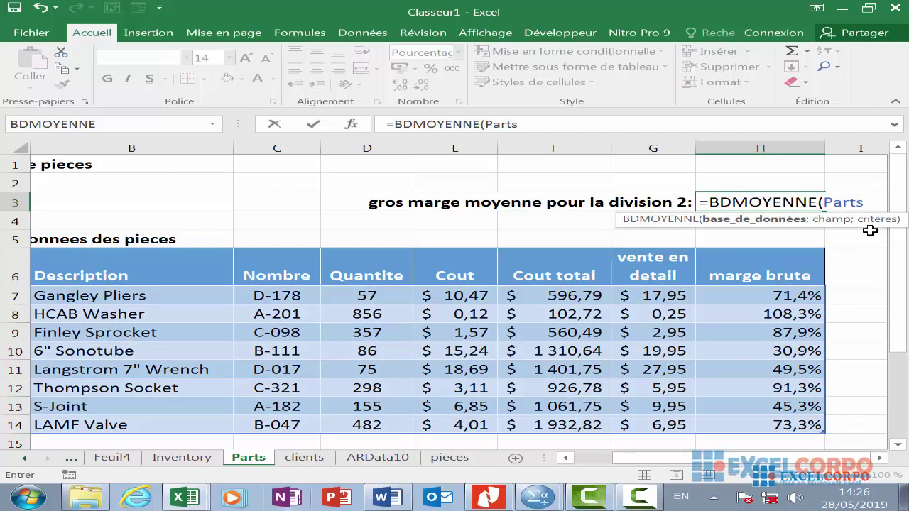
type("[")
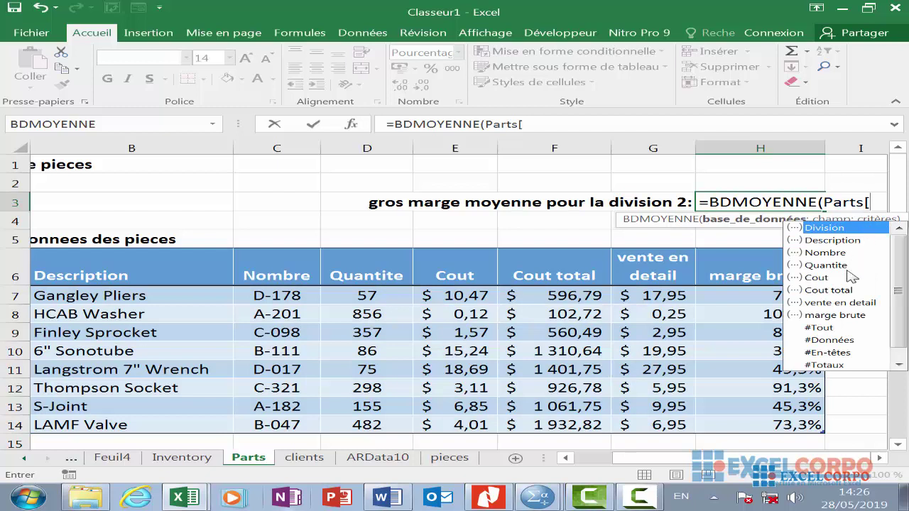
left_click(827, 365)
double_click(828, 366)
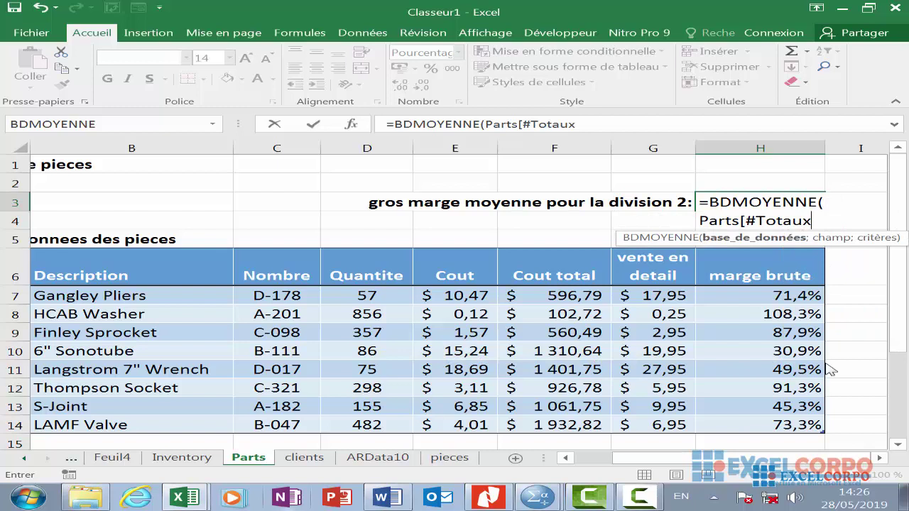
- Add the "marge brute" field and A2:A3 criteria to close the BDMOYENNE formula
type("]")
type(";")
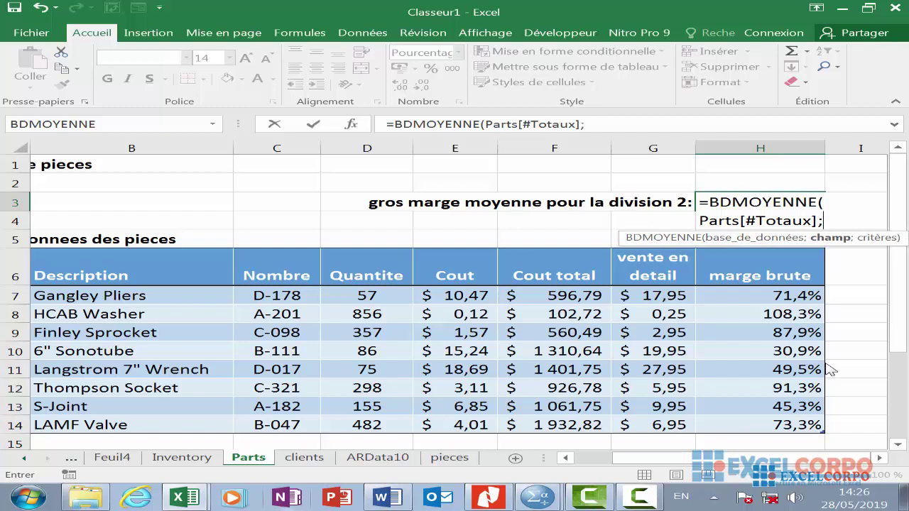
type("\"")
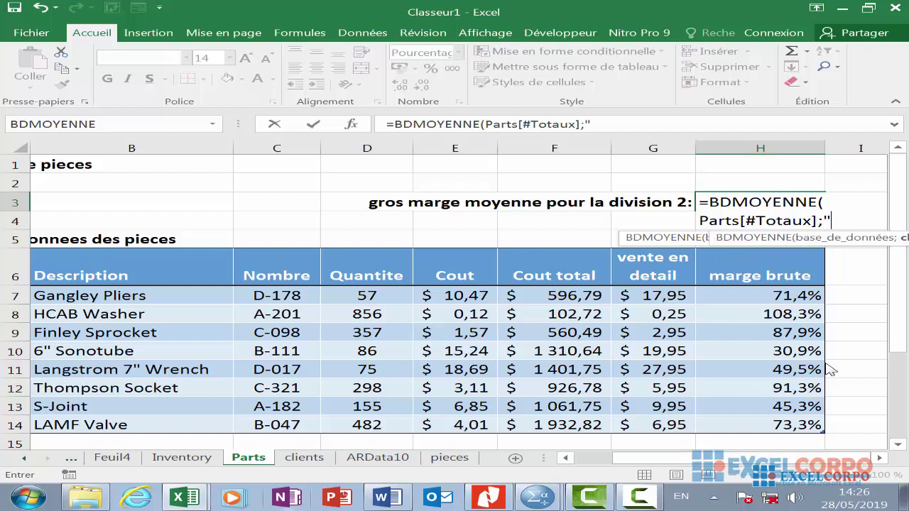
type("marge")
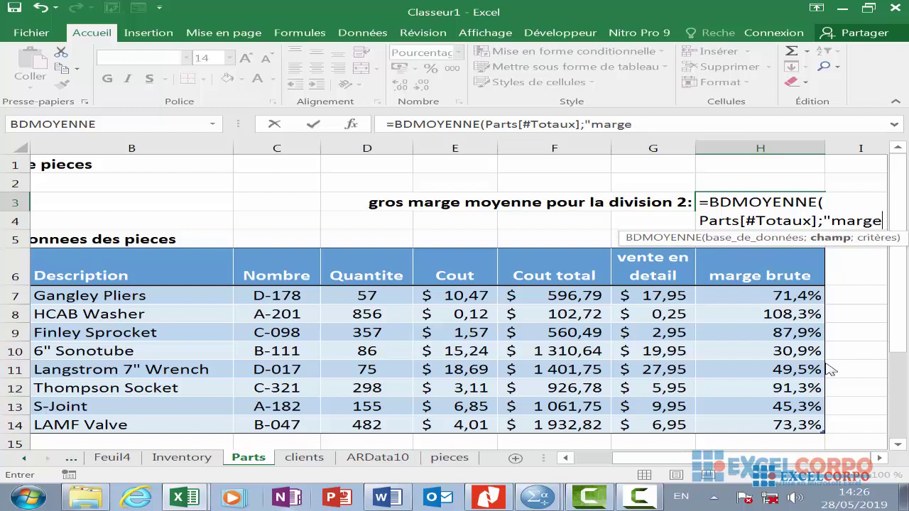
type(" b")
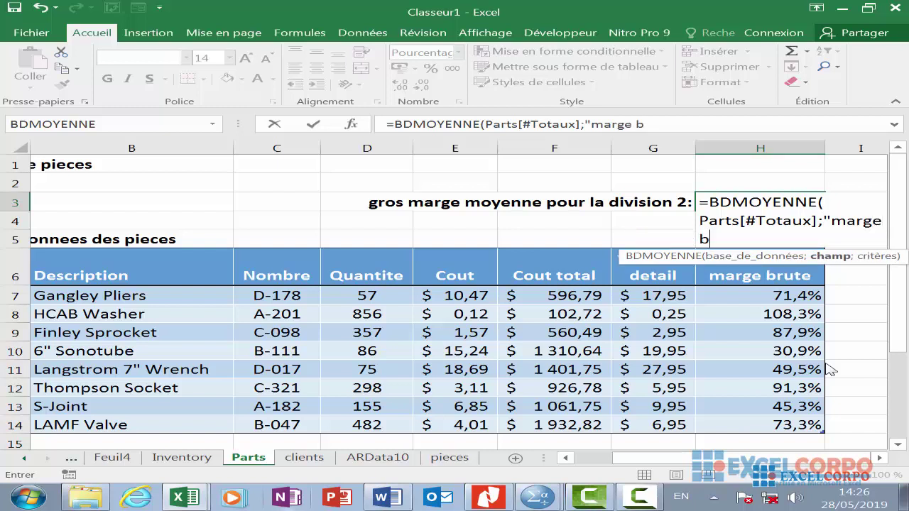
type("rute\"")
type(";")
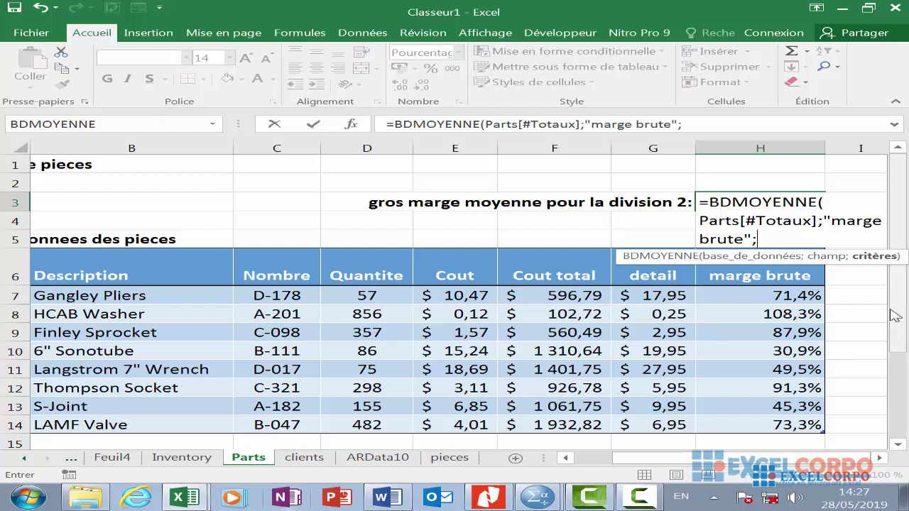
type("A2:")
type("A")
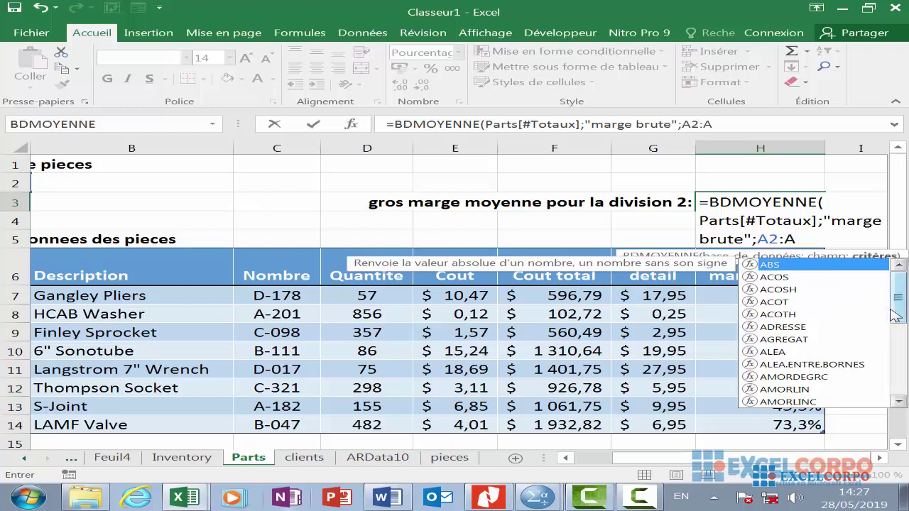
type("3")
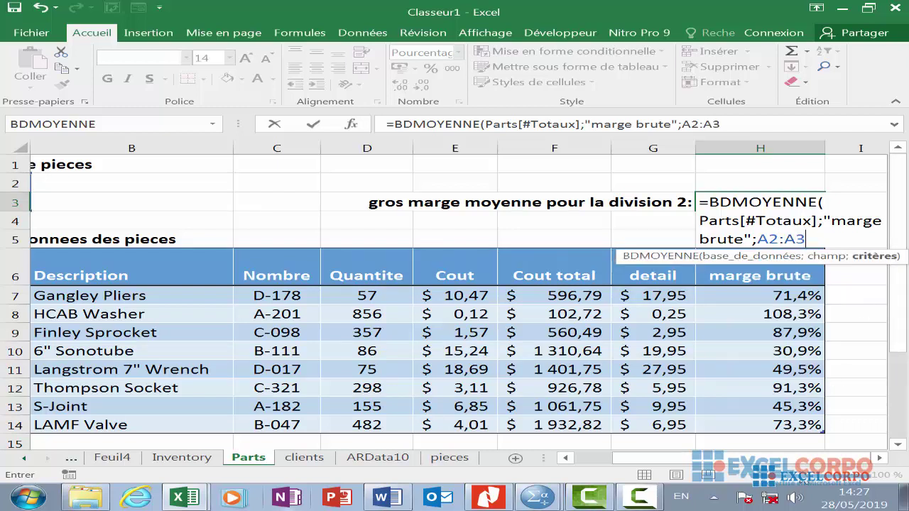
left_click_drag(651, 458, 625, 458)
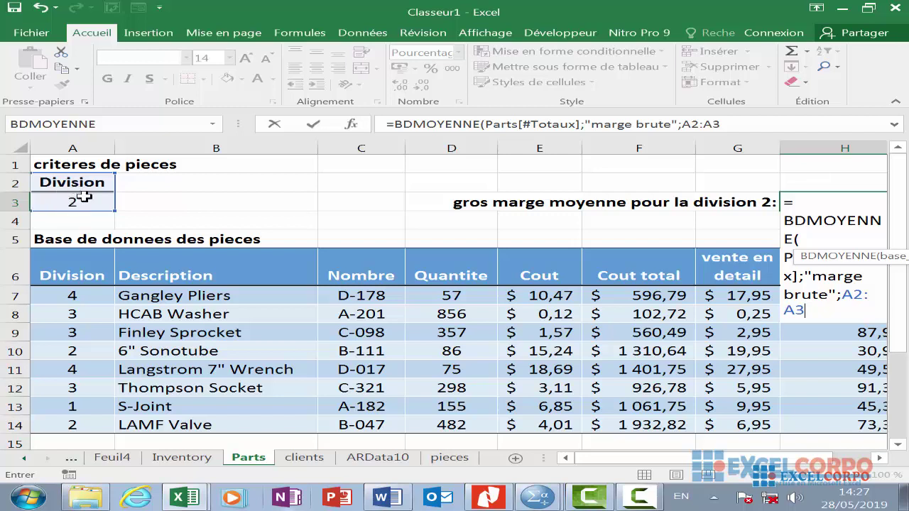
left_click_drag(597, 463, 635, 462)
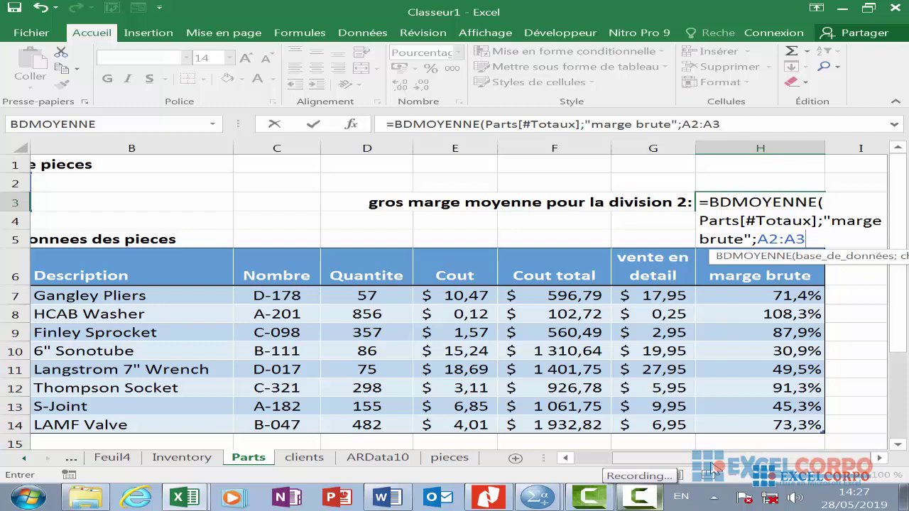
type(")")
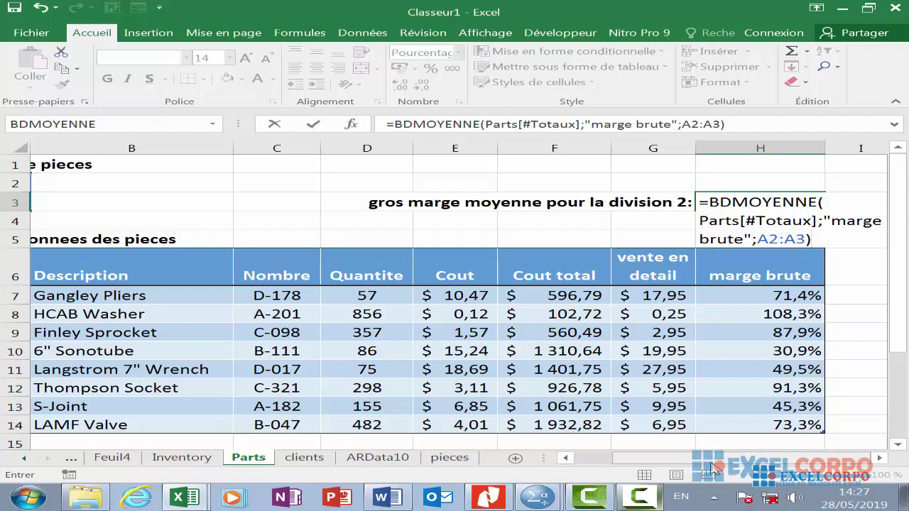
- Enter the H3 formula and inspect the resulting #REF! error
key("Return")
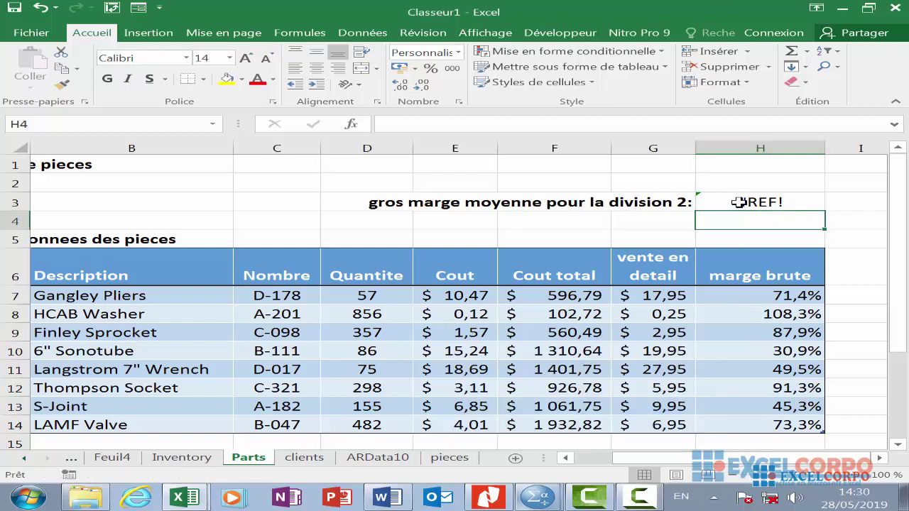
left_click(739, 203)
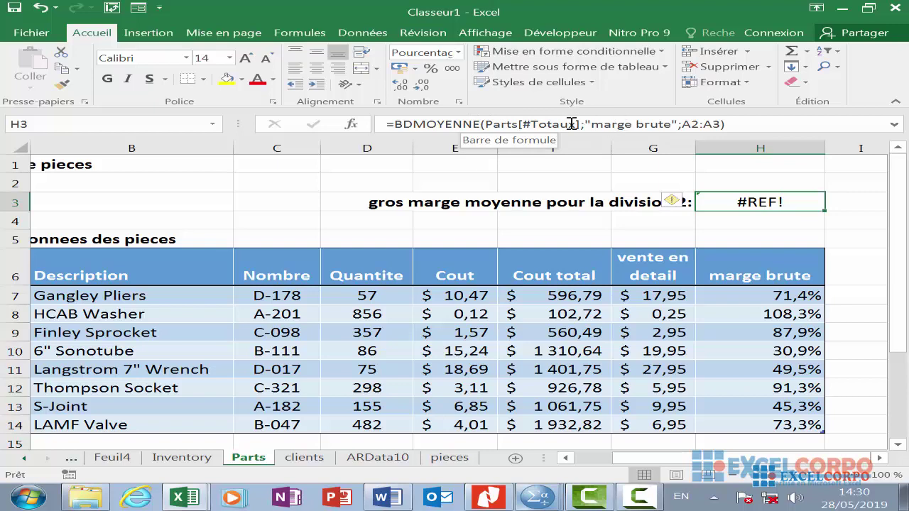
scroll(557, 205, "down", 1)
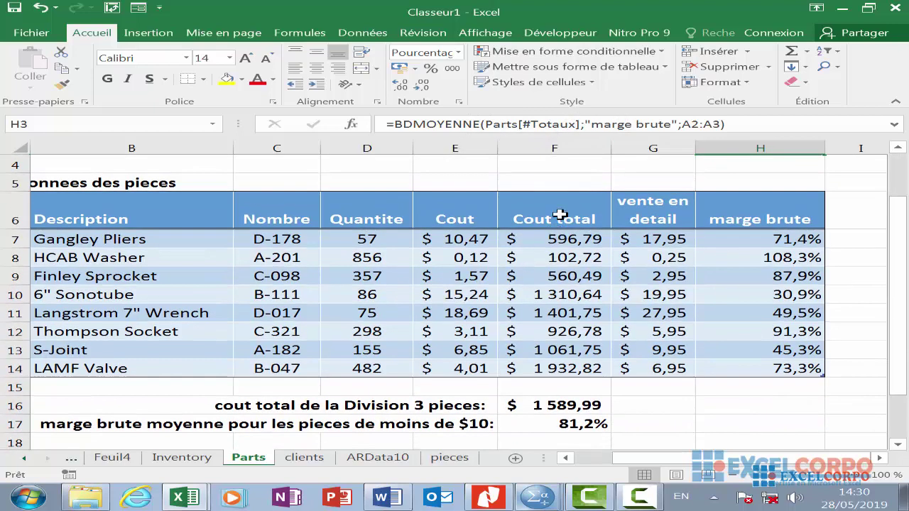
scroll(576, 203, "up", 1)
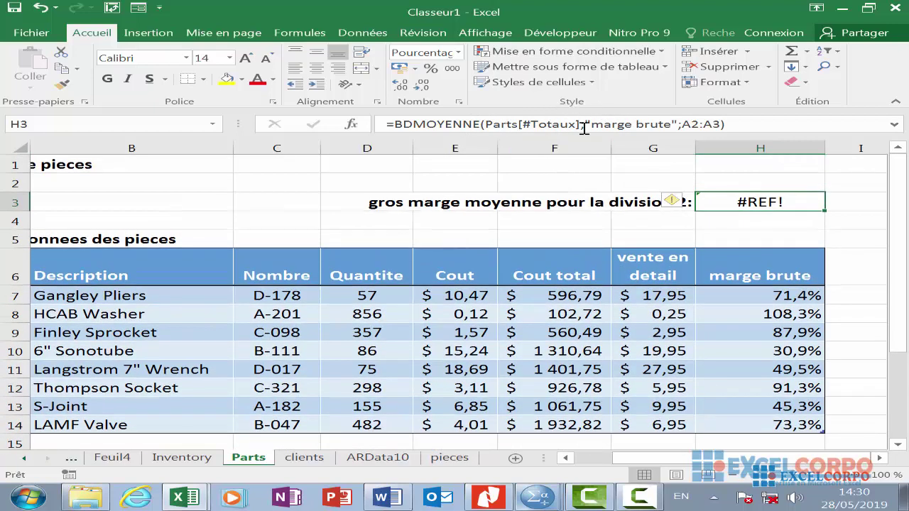
- Replace Parts[#Totaux] with Parts[#Tout] in H3 so it returns 52,11%
left_click(576, 123)
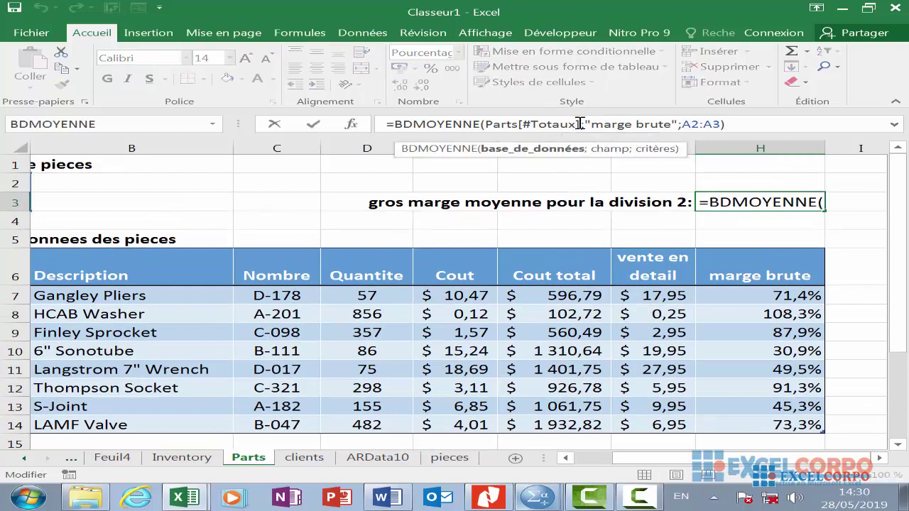
key("BackSpace")
key("BackSpace")
key("BackSpace")
key("BackSpace")
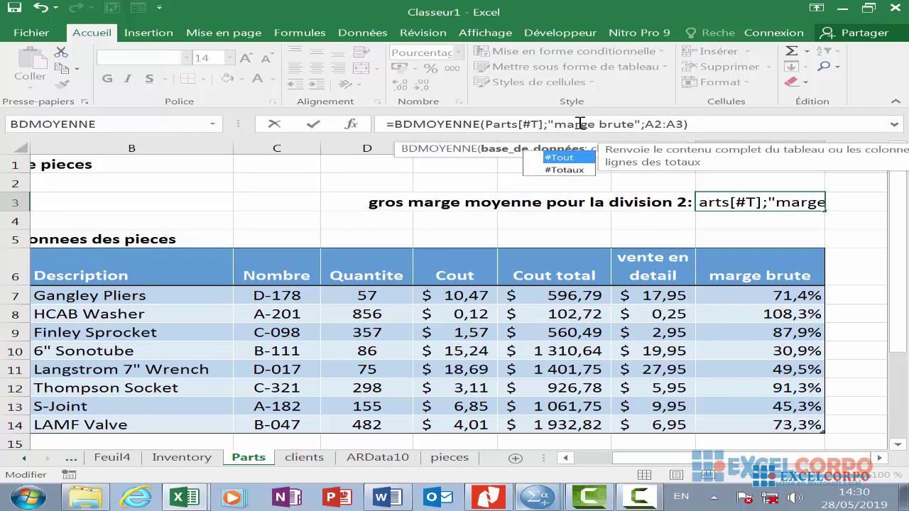
double_click(573, 158)
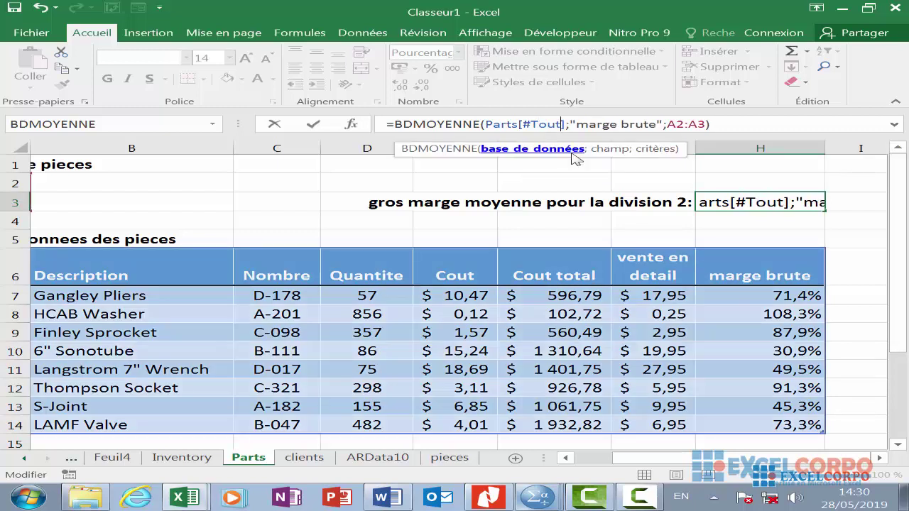
left_click(714, 124)
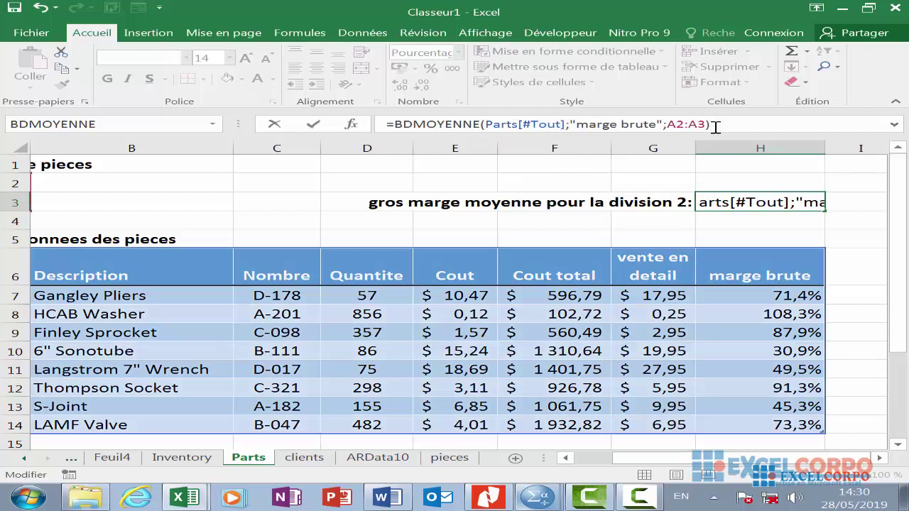
key("Return")
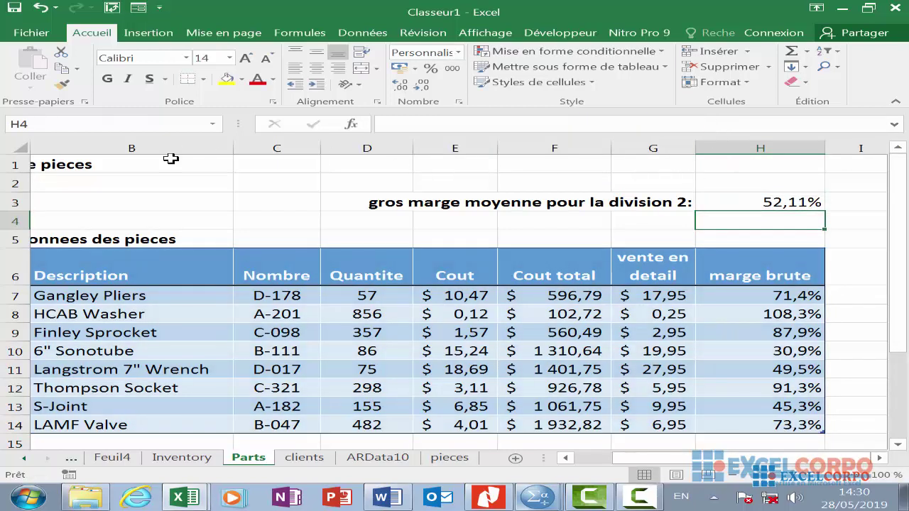
left_click(725, 203)
left_click(616, 221)
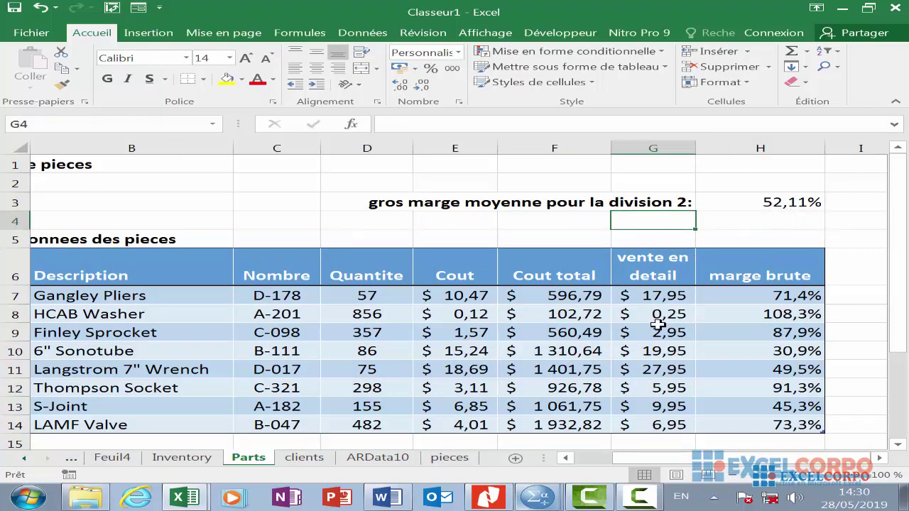
- Inspect the Cout header of the pieces table and reselect H3
mouse_move(637, 497)
left_click(670, 465)
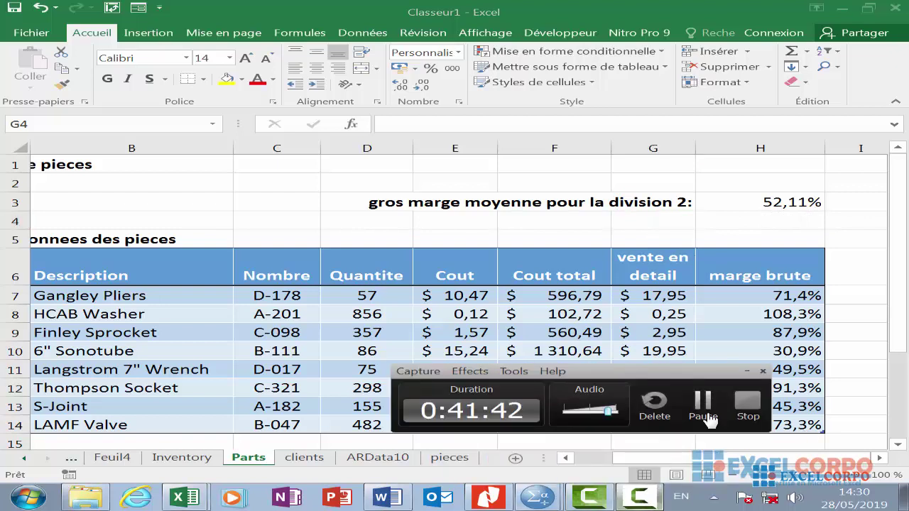
left_click(708, 416)
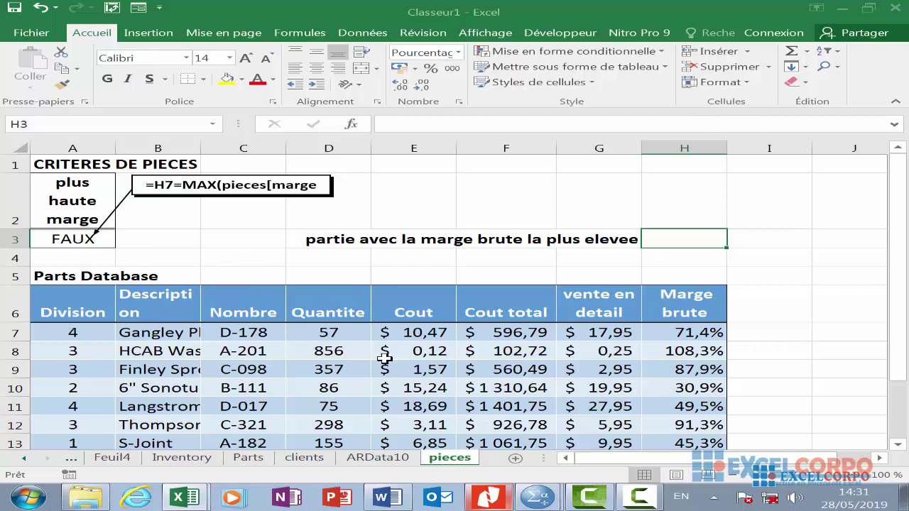
left_click(404, 307)
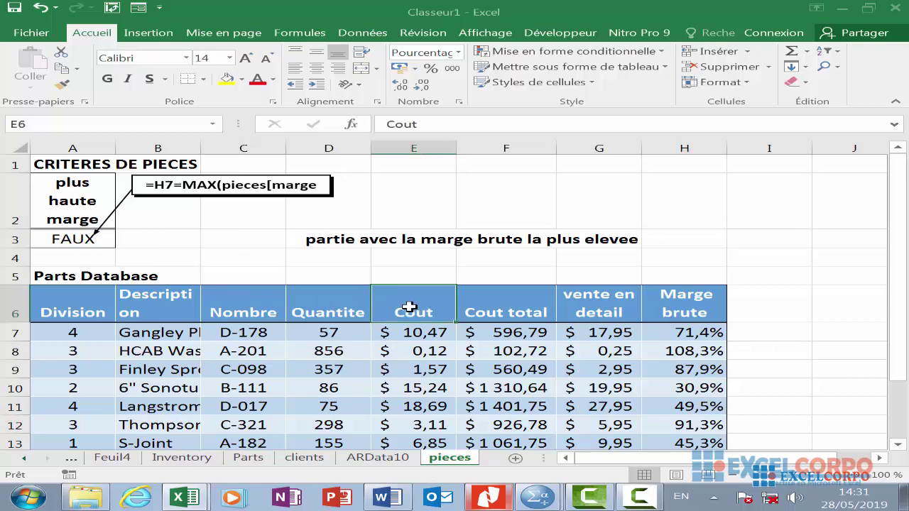
left_click(689, 240)
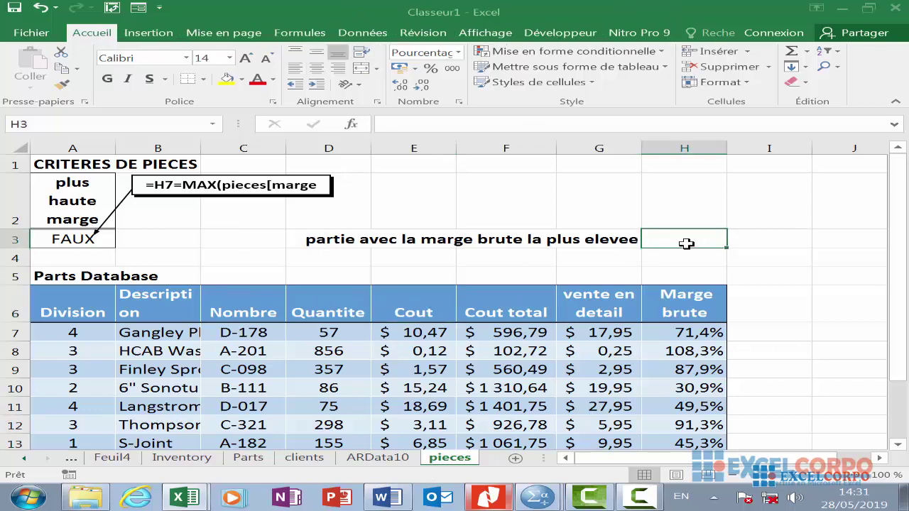
- Check part C-098 and the Thompson Socket cost on Parts, then return to pieces
left_click(250, 458)
left_click(274, 334)
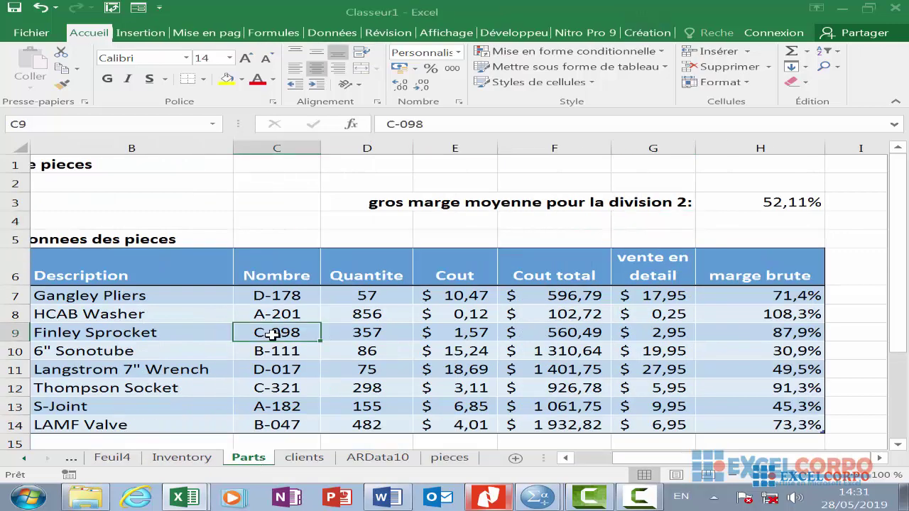
left_click(454, 390)
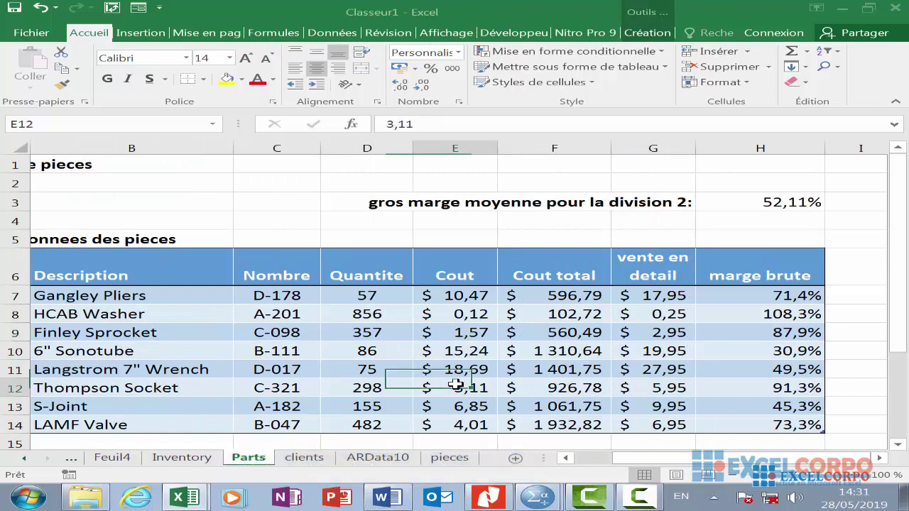
left_click(450, 458)
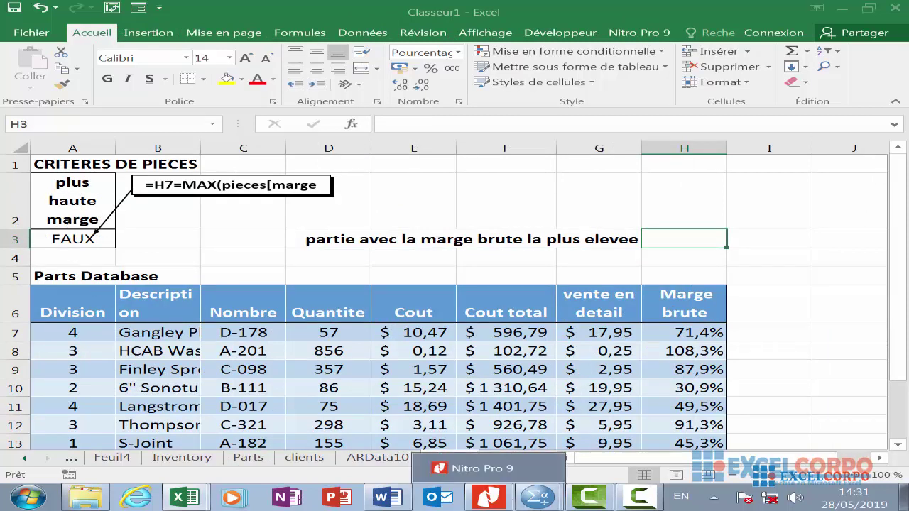
left_click(639, 497)
left_click(699, 405)
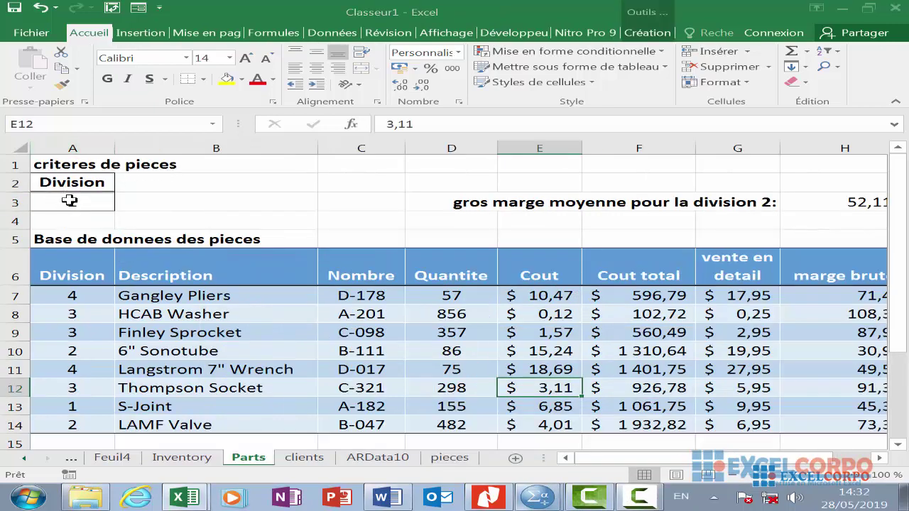
left_click(447, 459)
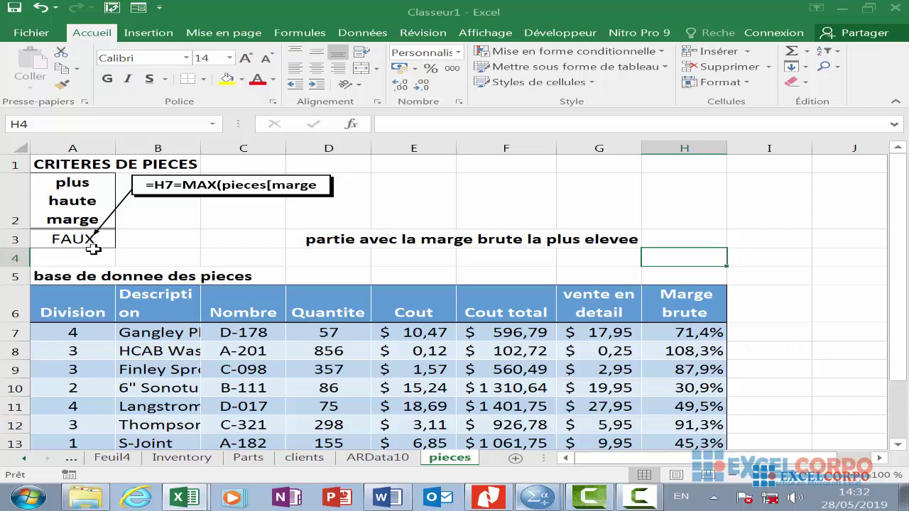
left_click(350, 123)
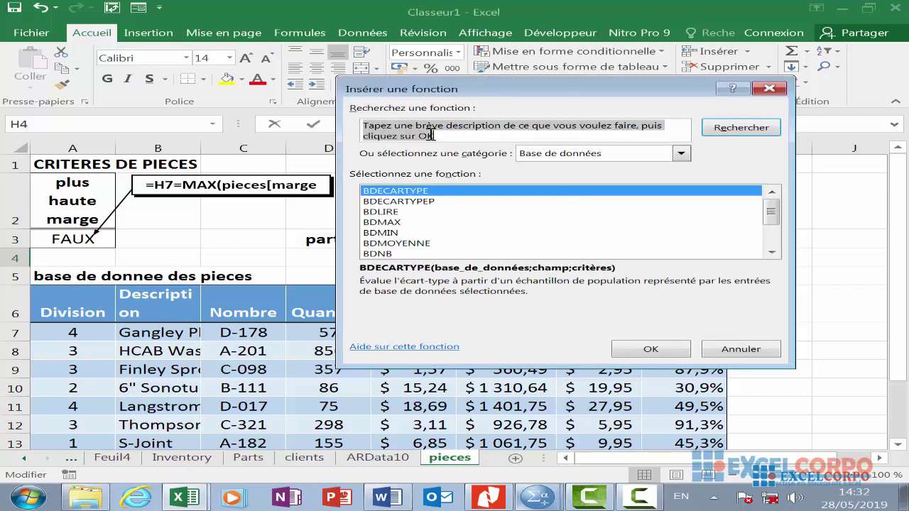
left_click(396, 204)
left_click(397, 212)
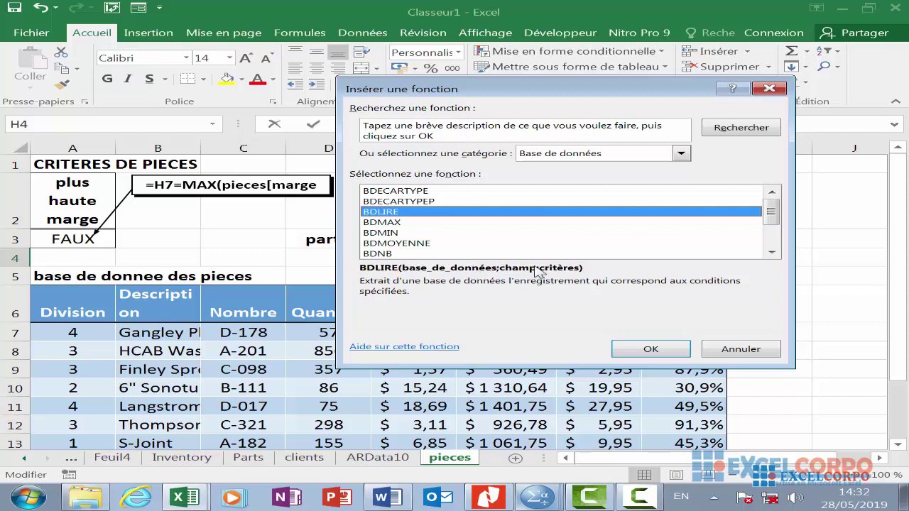
left_click(641, 495)
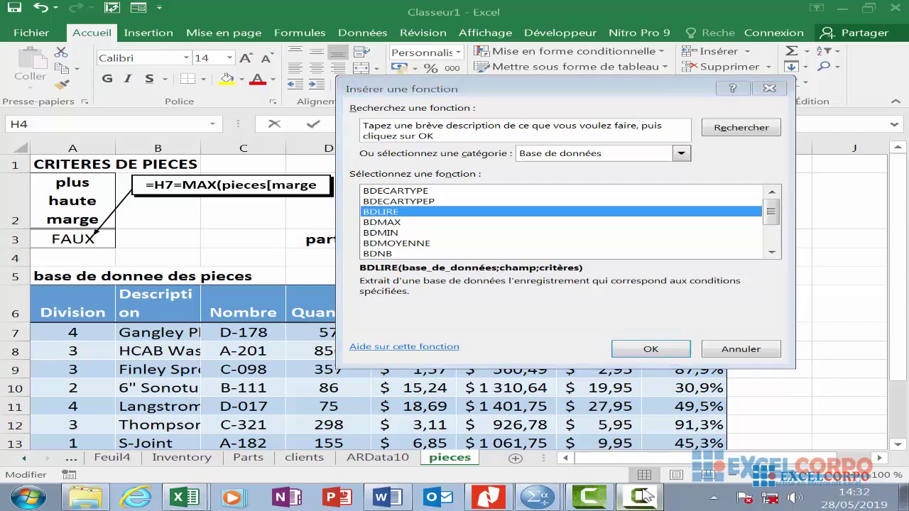
left_click(639, 376)
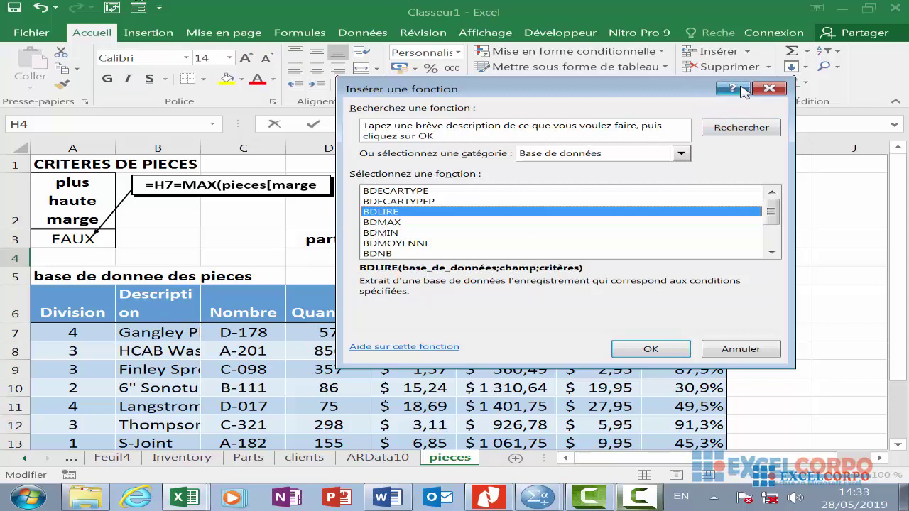
left_click(769, 88)
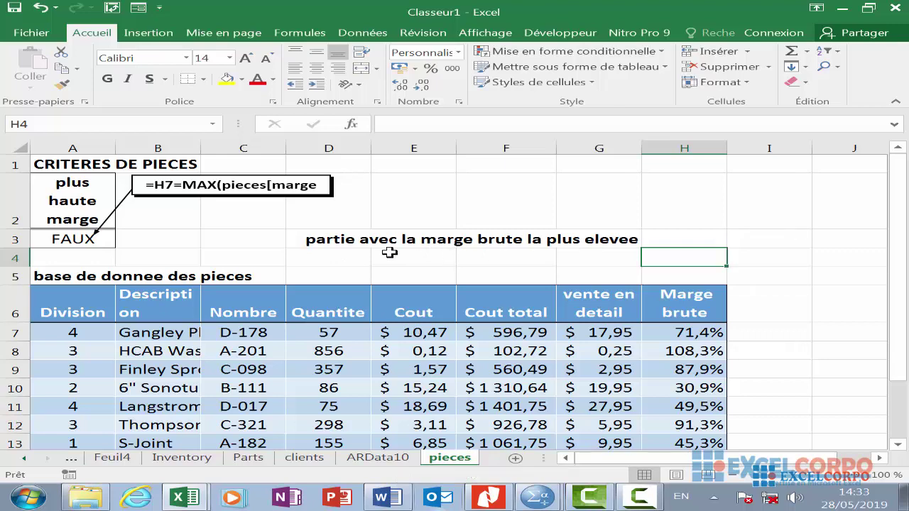
- Widen the pieces table's Description column so names like HCAB Washer fit
scroll(224, 331, "down", 2)
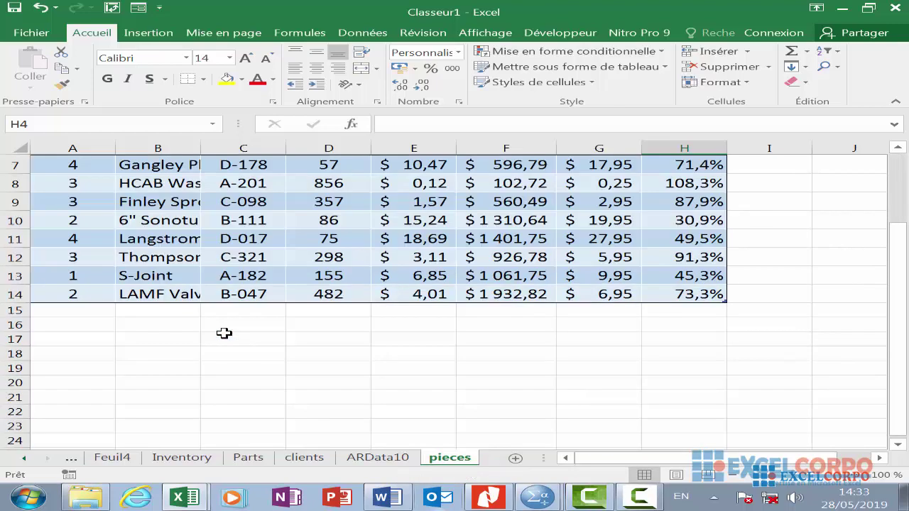
scroll(178, 270, "up", 1)
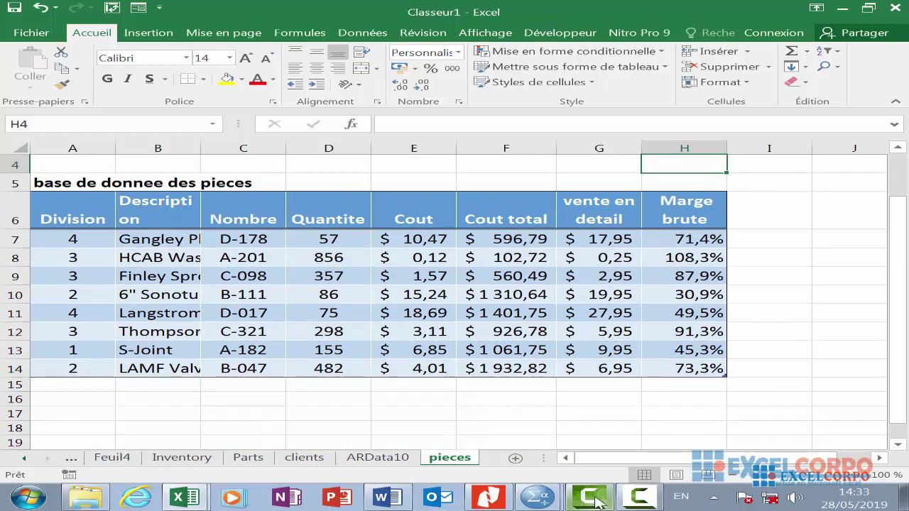
left_click(639, 496)
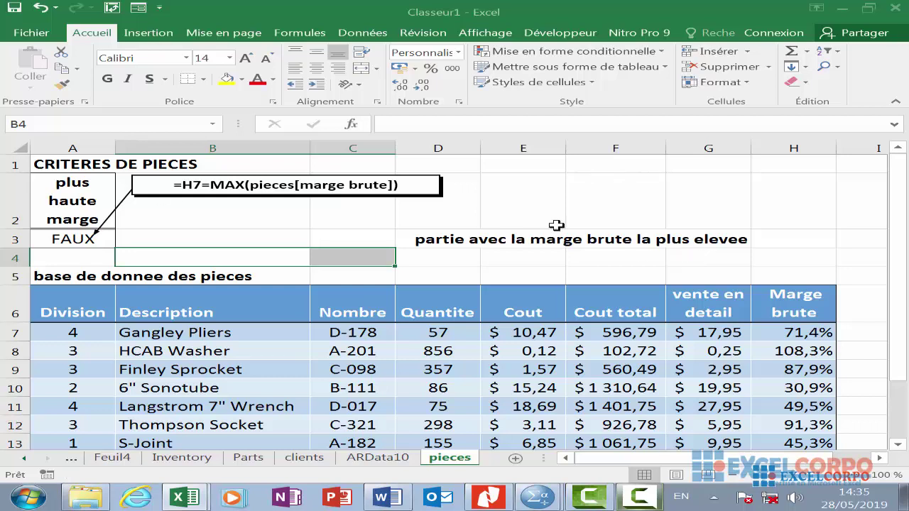
- Type =BDLIRE(pieces[#Tout];"cout";criteres into H3 using autocomplete
left_click(817, 238)
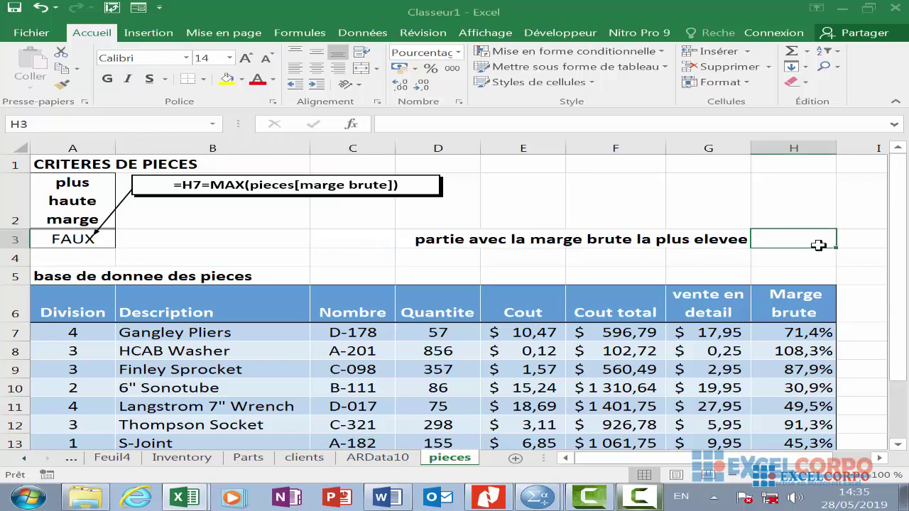
type("=b")
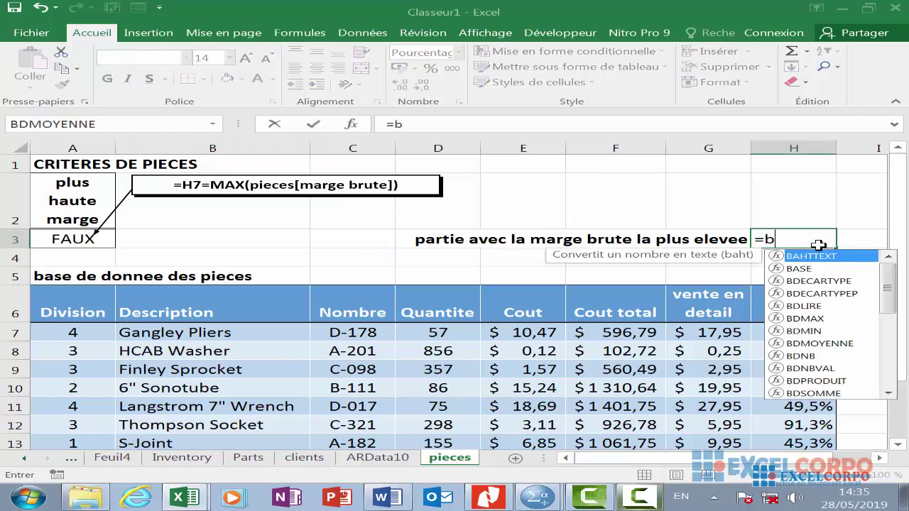
type("d")
double_click(809, 281)
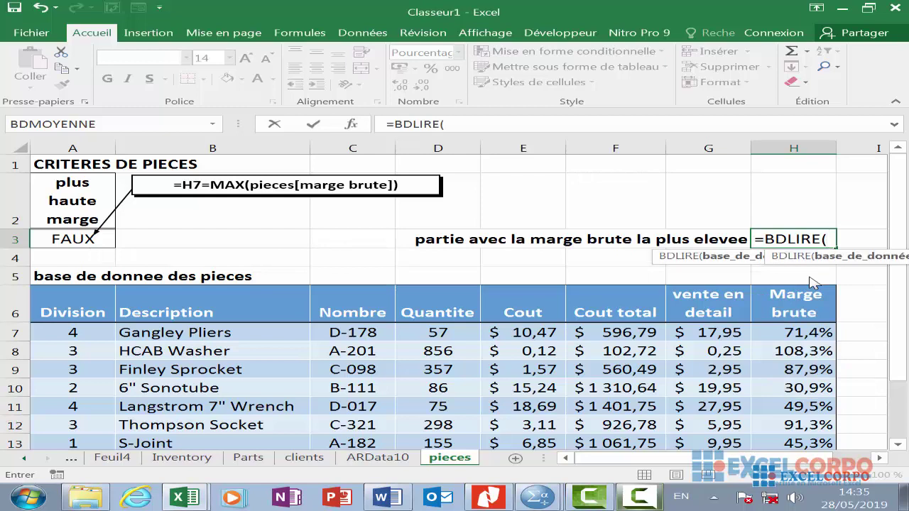
type("piec")
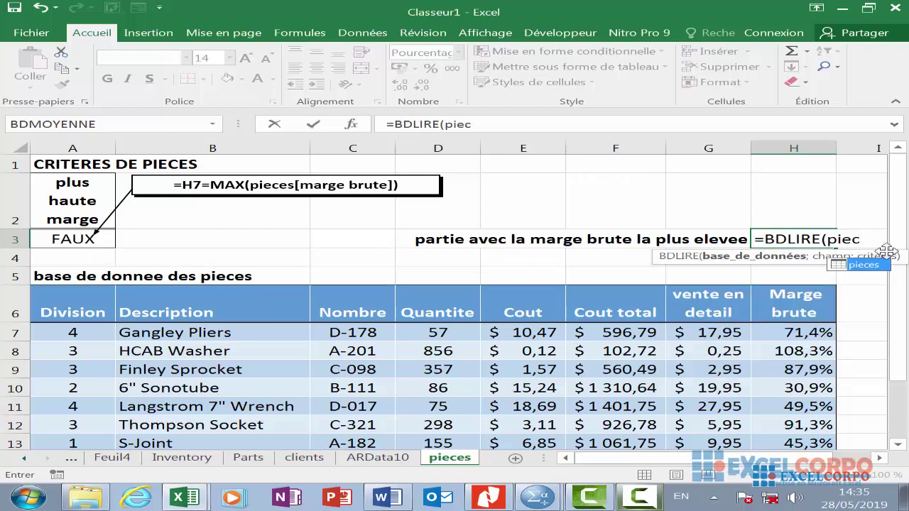
double_click(877, 265)
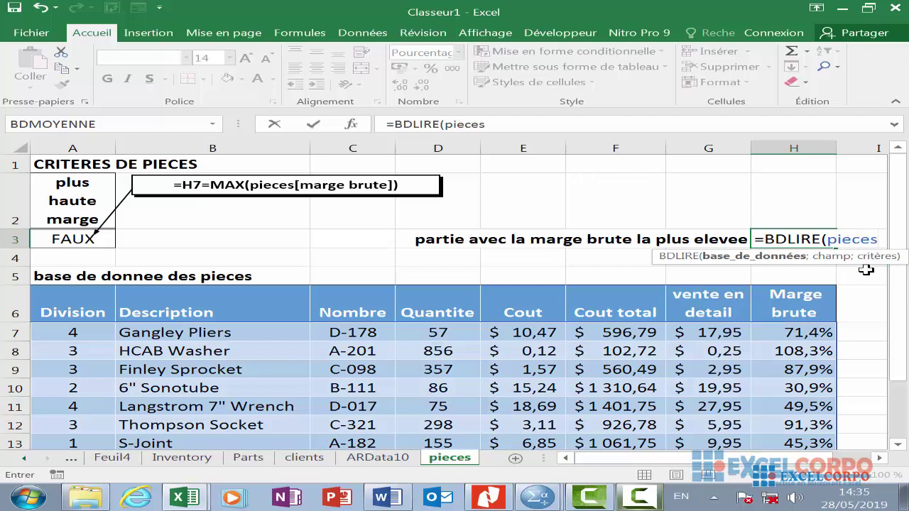
type("[")
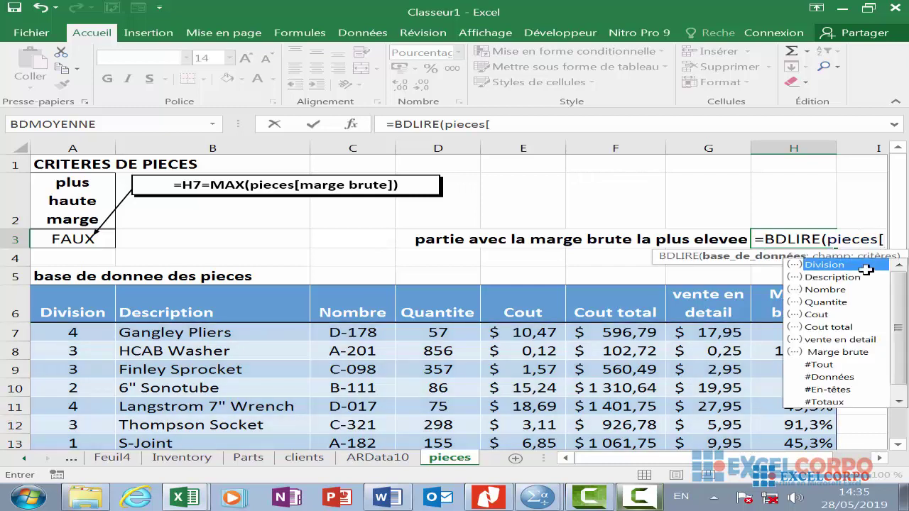
double_click(832, 365)
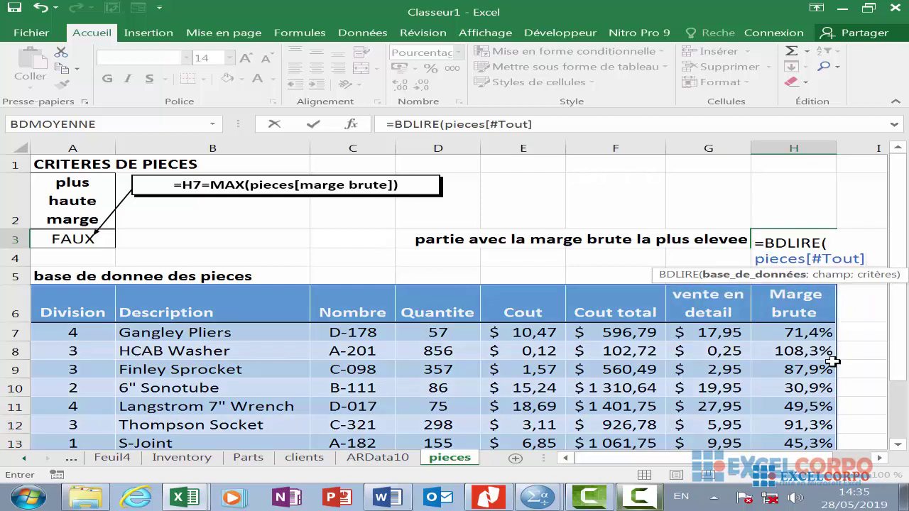
type(";")
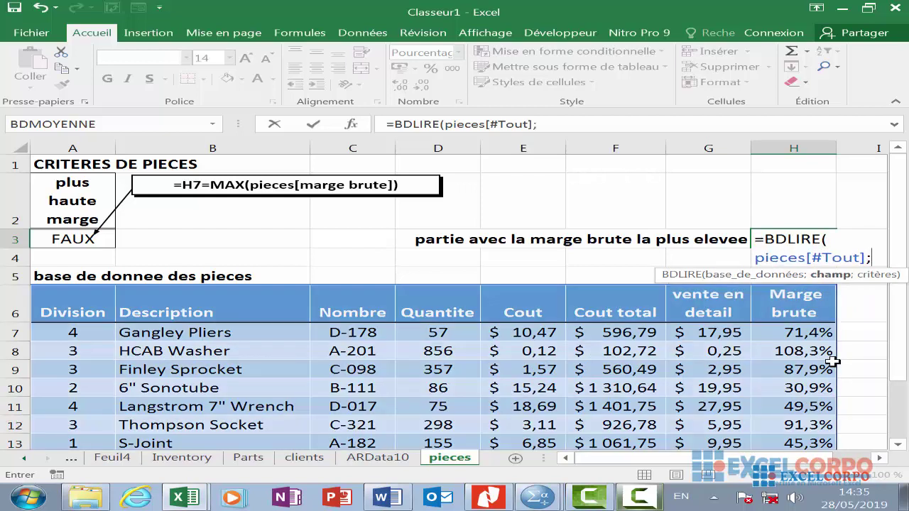
type("\"")
type("cou")
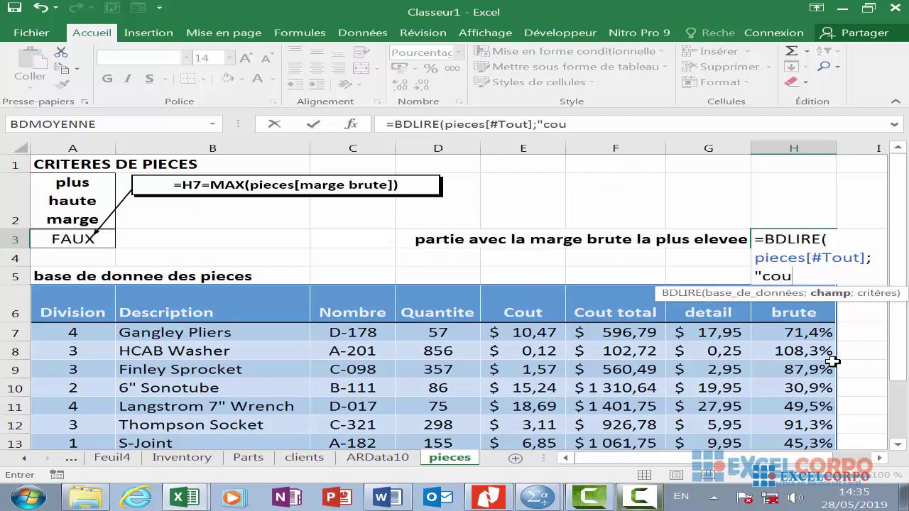
type("t\"")
type(";")
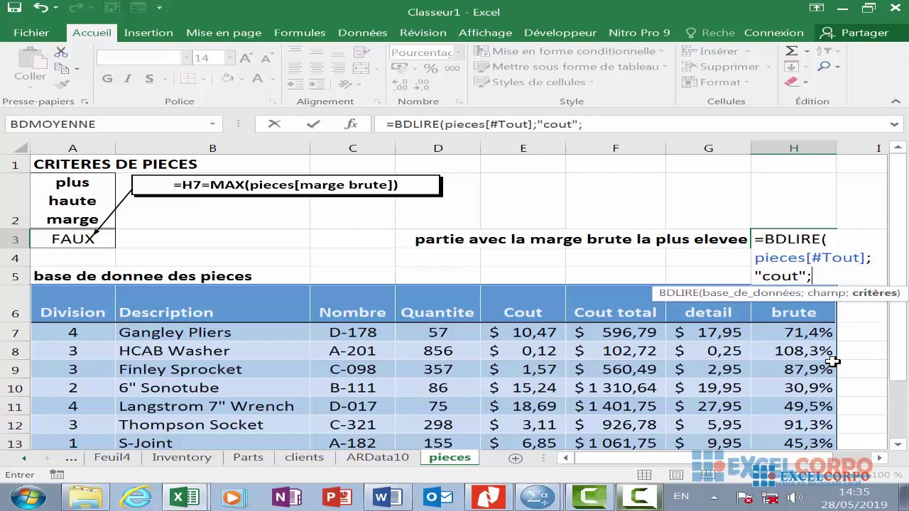
type("cr")
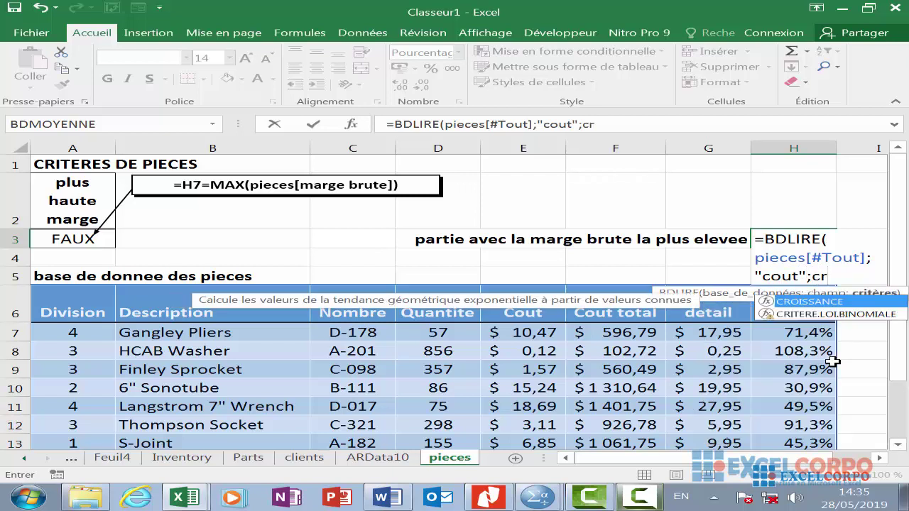
type("ite")
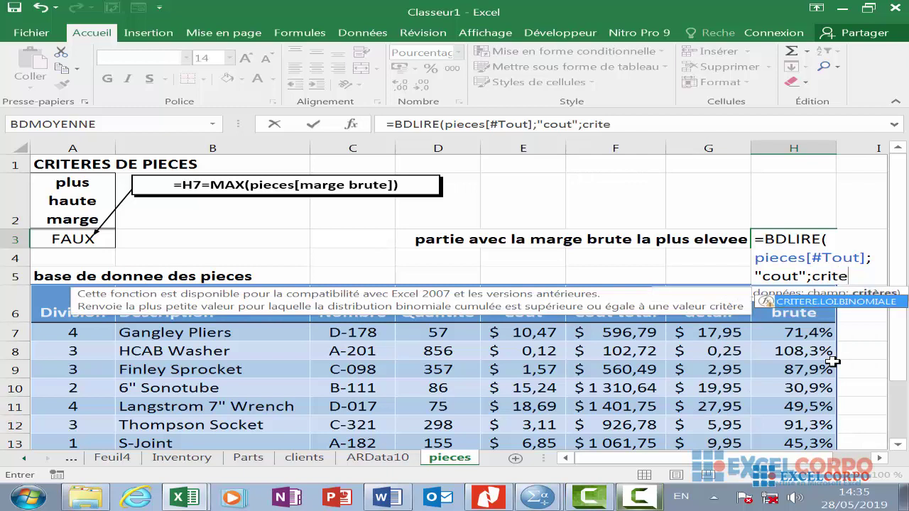
type("res")
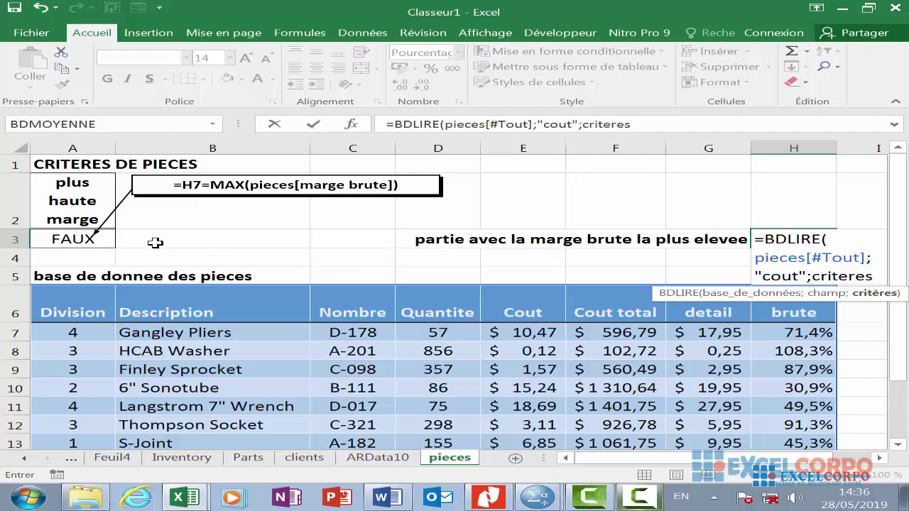
- Commit the BDLIRE formula in H3, which displays a #NOM? error
left_click(73, 186)
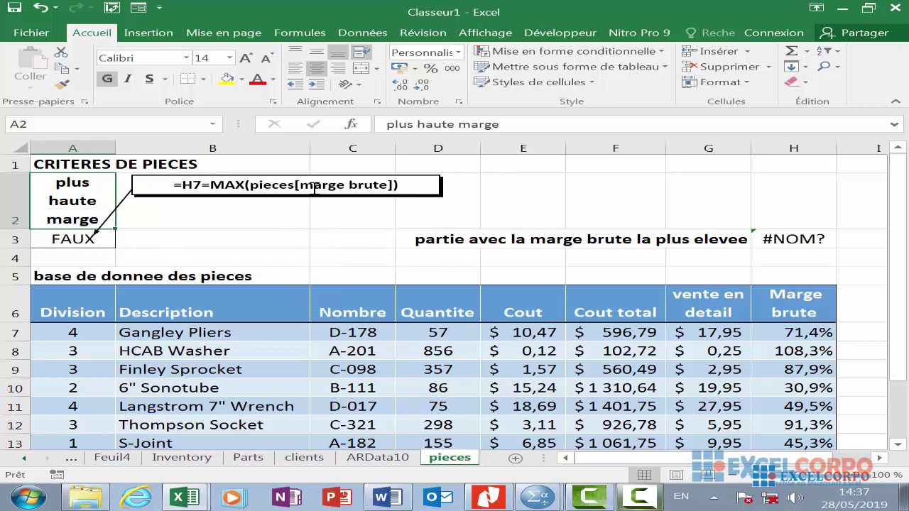
- Re-commit the A3 criterion =H7=MAX(pieces[[ Marge brute]]), which still returns FAUX
double_click(56, 239)
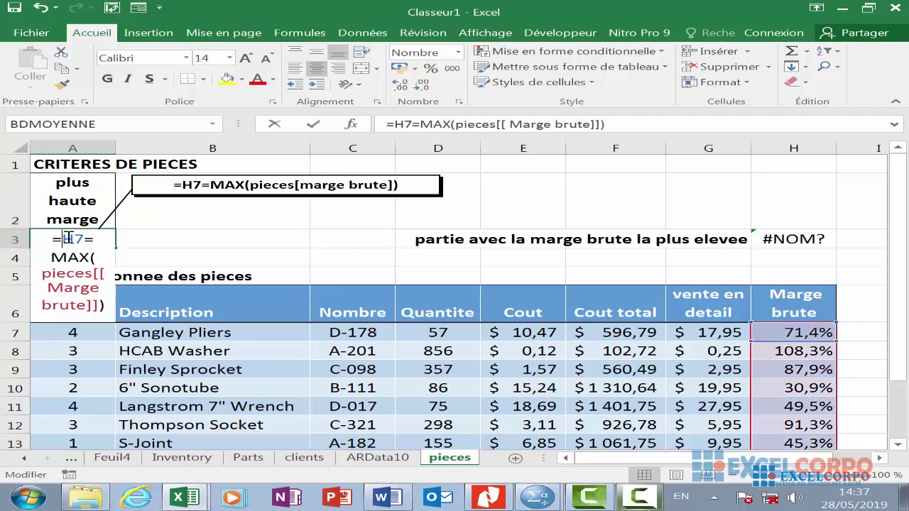
left_click(64, 241)
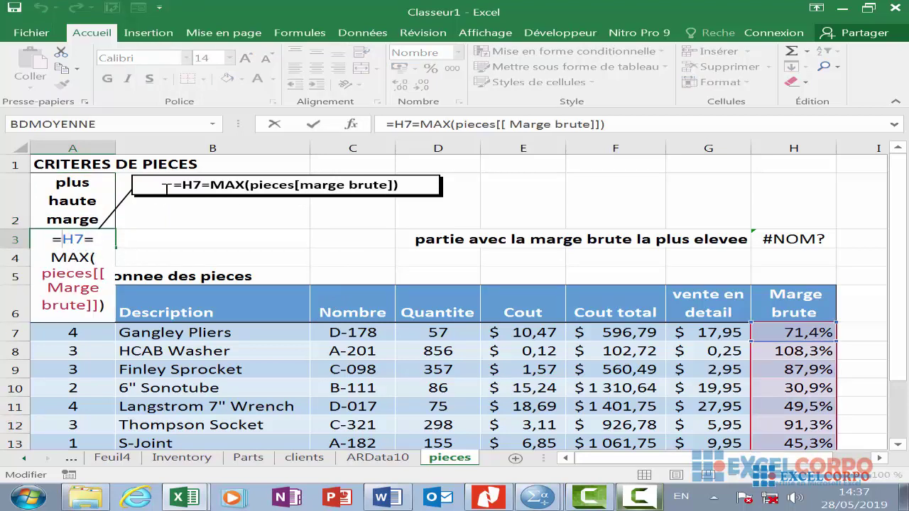
left_click(638, 497)
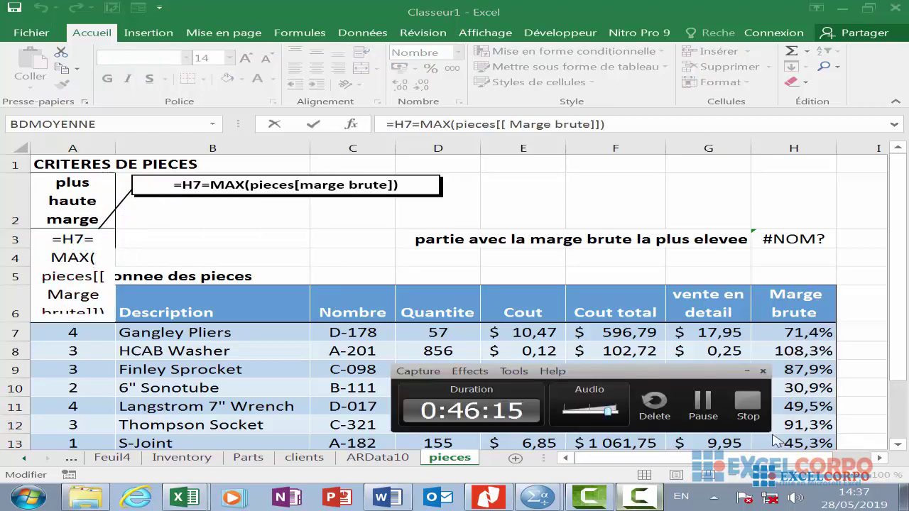
left_click(701, 405)
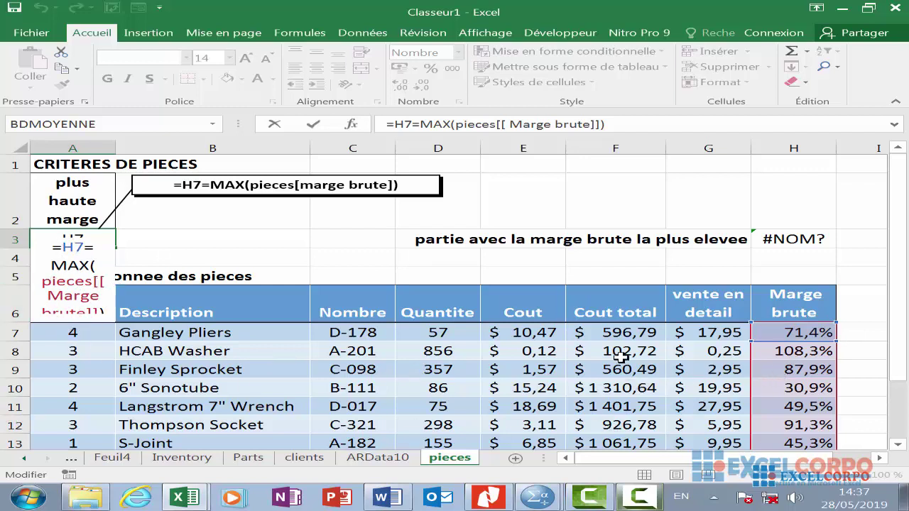
left_click(618, 125)
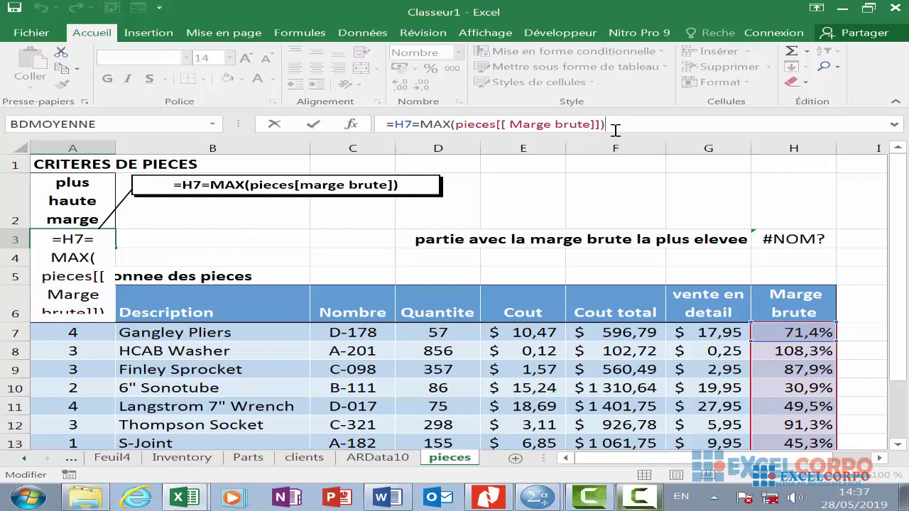
key("Return")
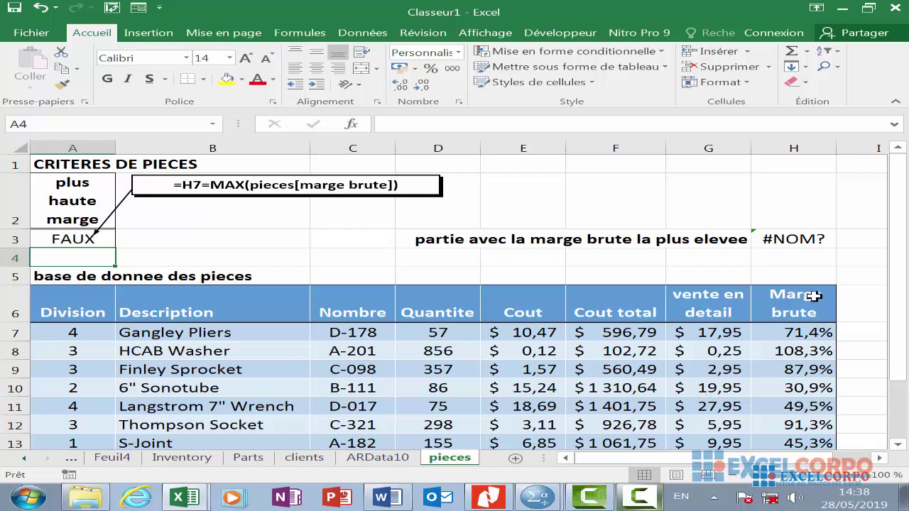
- In H3's BDLIRE formula, replace the cout field argument with "Description"
left_click(805, 242)
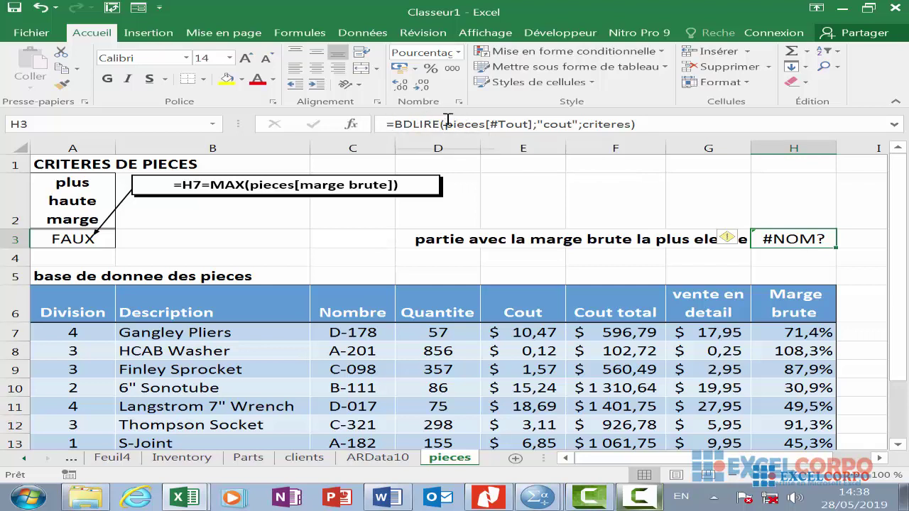
left_click(524, 124)
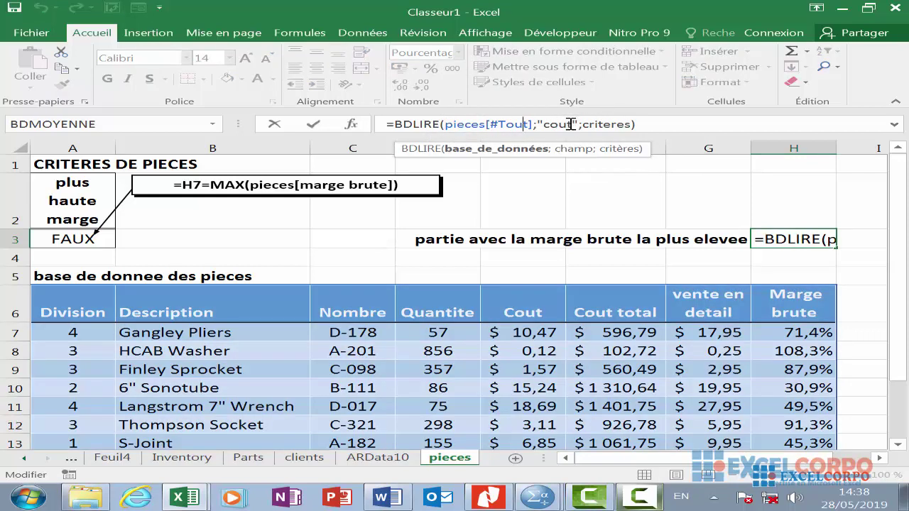
left_click(570, 124)
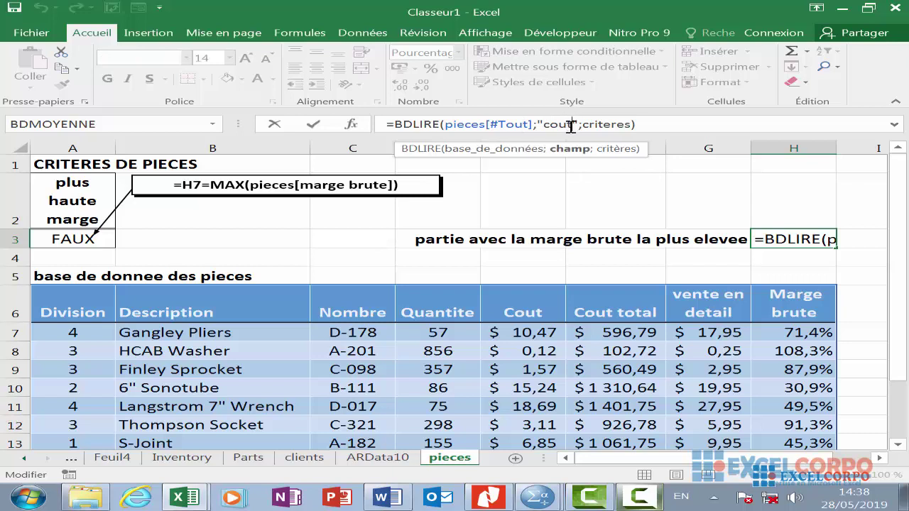
key("BackSpace")
key("BackSpace")
key("BackSpace")
key("BackSpace")
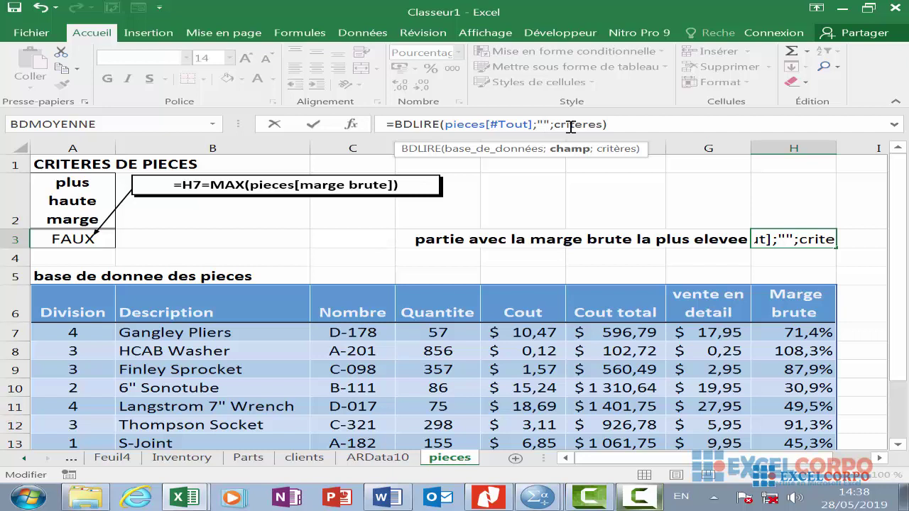
type("de")
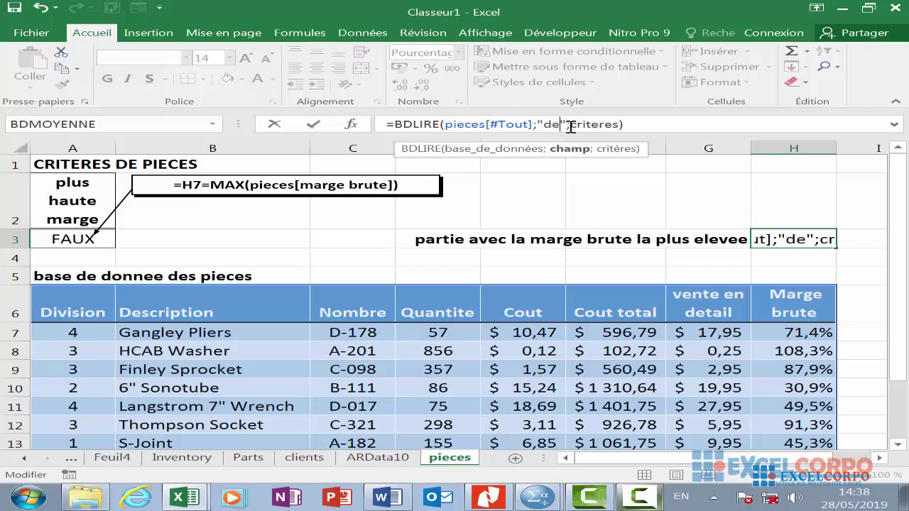
type("sc")
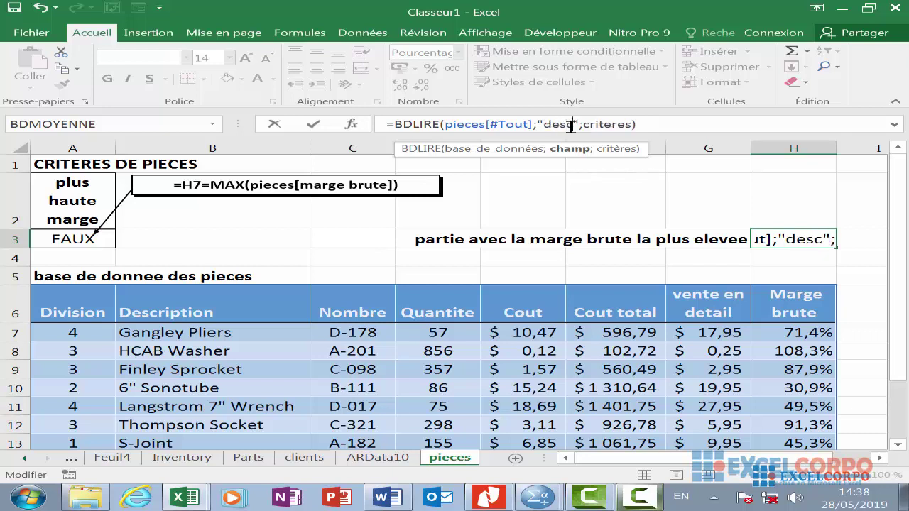
type("rip")
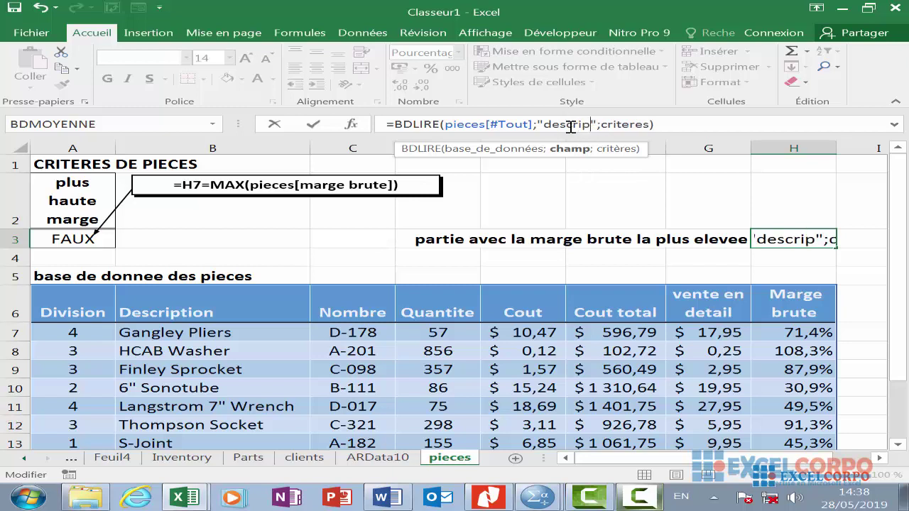
type("tion")
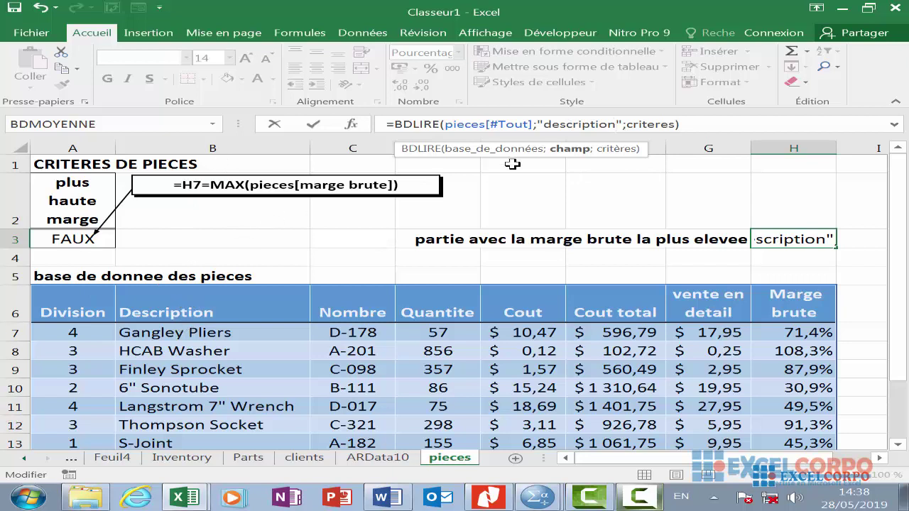
left_click(551, 128)
key("BackSpace")
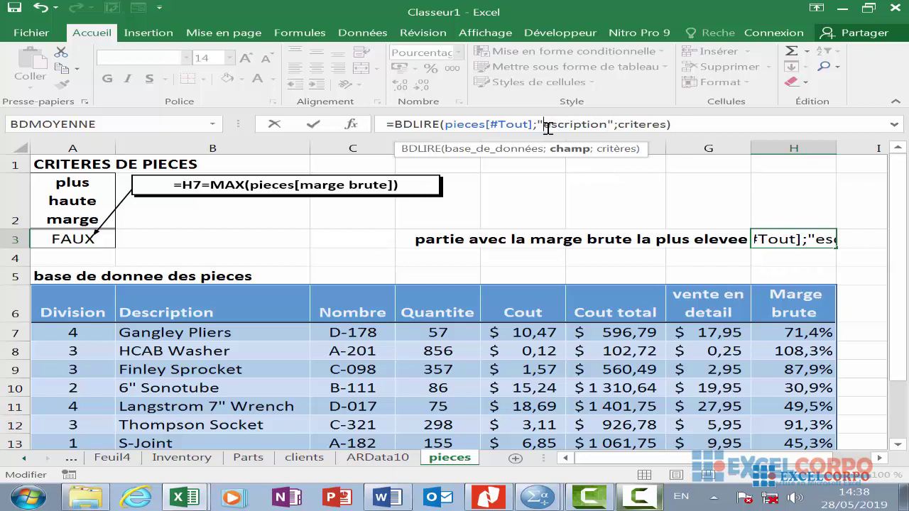
type("D")
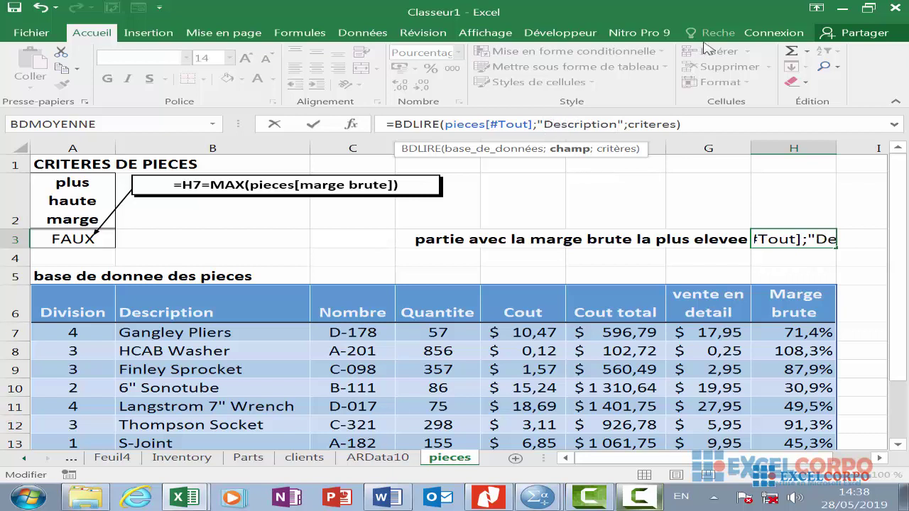
- Set the criteria argument to A2:A3 and commit, so H3 shows HCAB Washer
left_click(679, 125)
key("BackSpace")
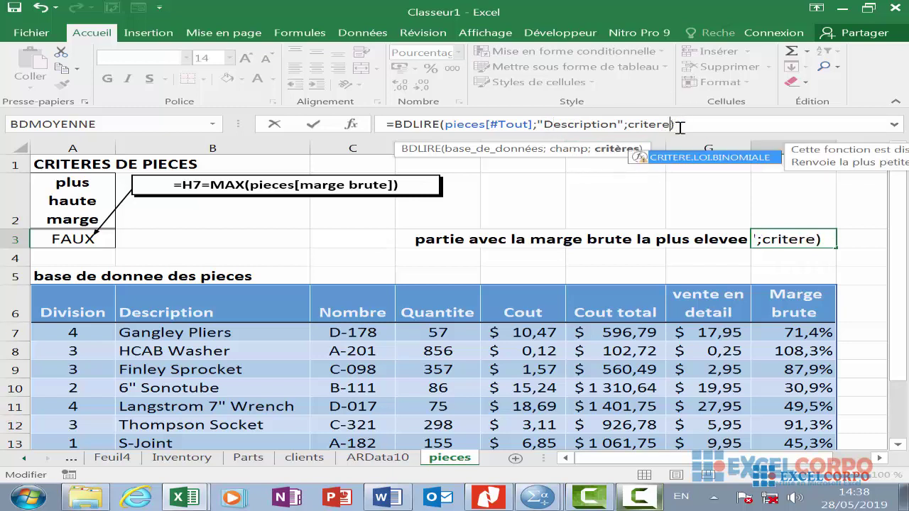
key("BackSpace")
key("BackSpace")
key("BackSpace")
key("BackSpace")
key("BackSpace")
key("BackSpace")
key("BackSpace")
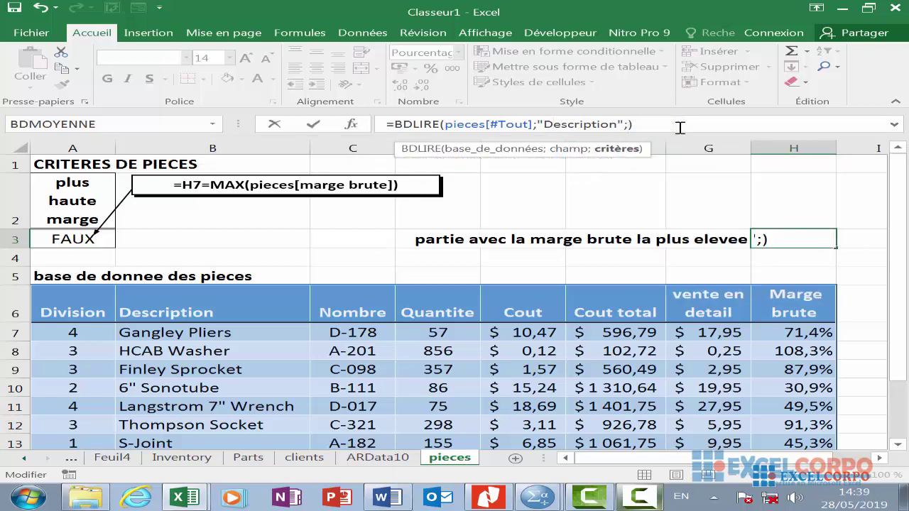
type("a")
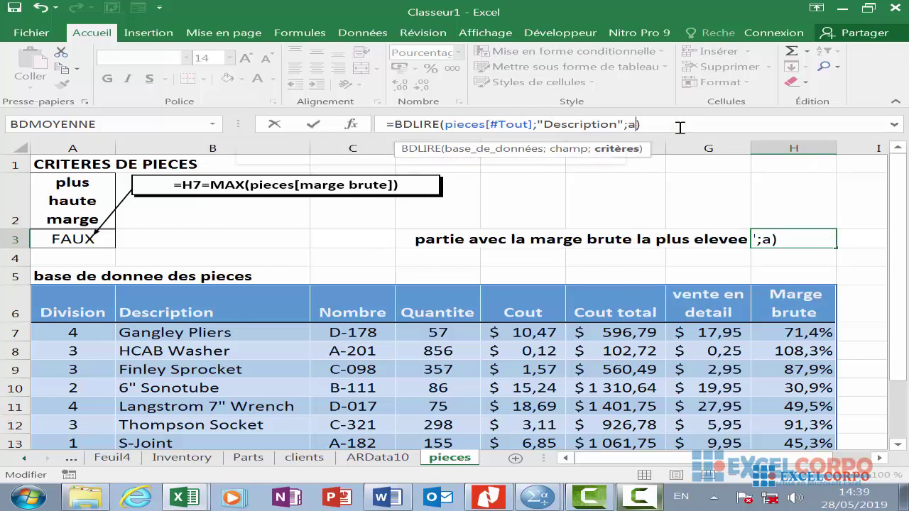
type("2")
key("BackSpace")
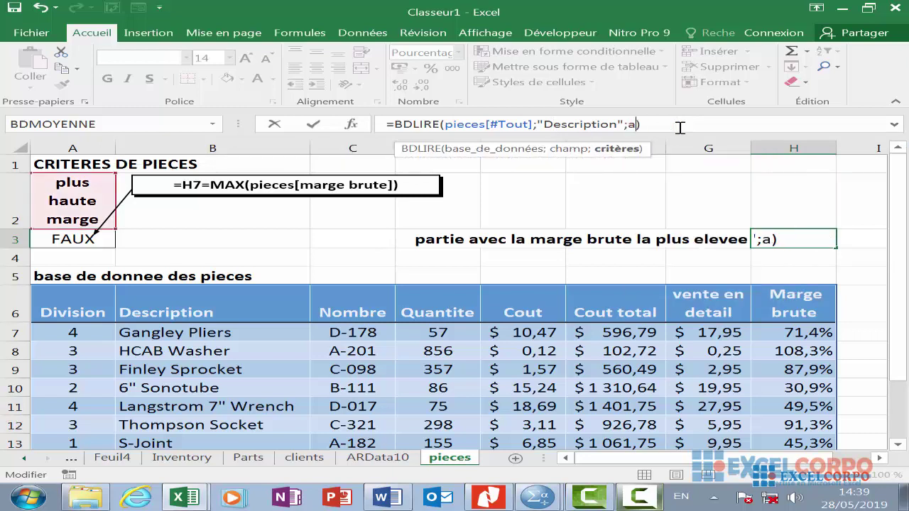
key("BackSpace")
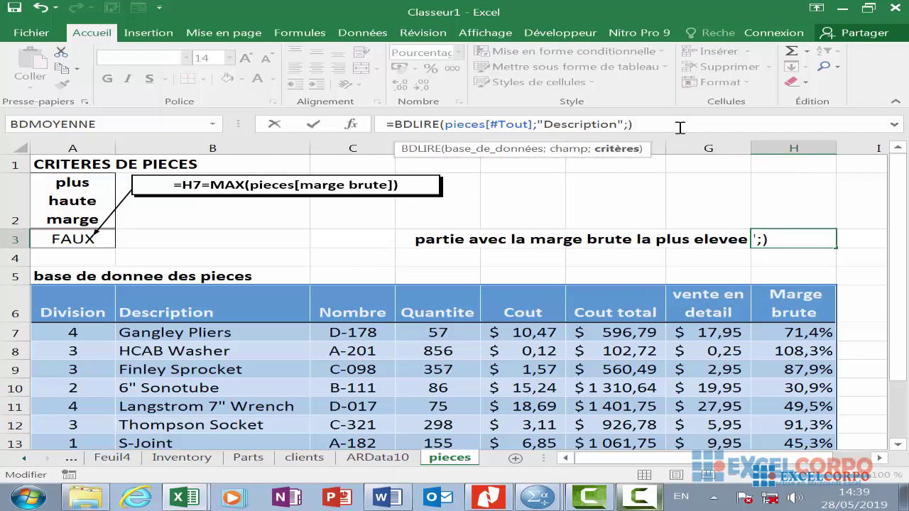
type("a")
key("BackSpace")
type("A2")
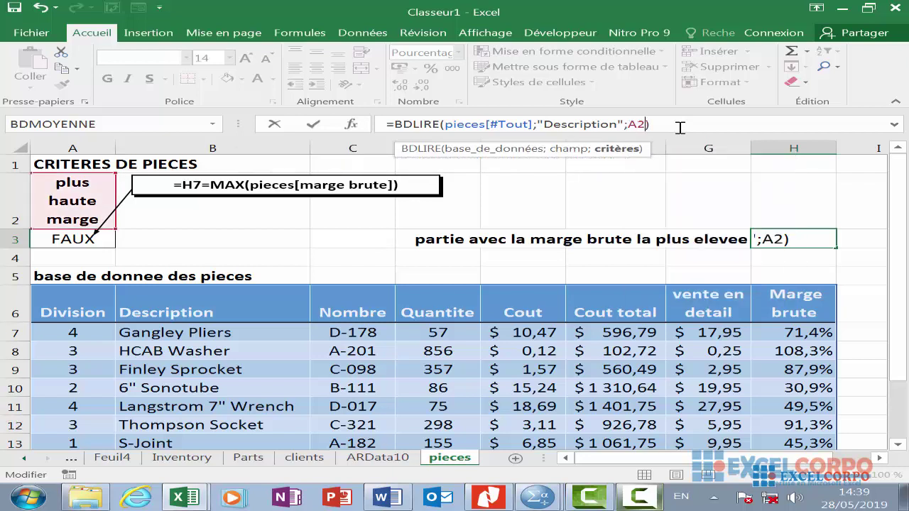
type("\"")
key("BackSpace")
type(":")
type("a")
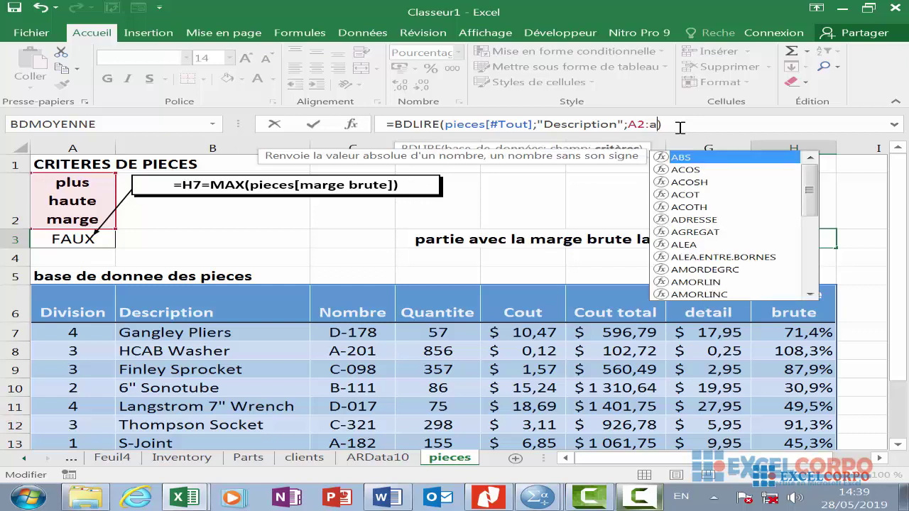
key("BackSpace")
type("a3")
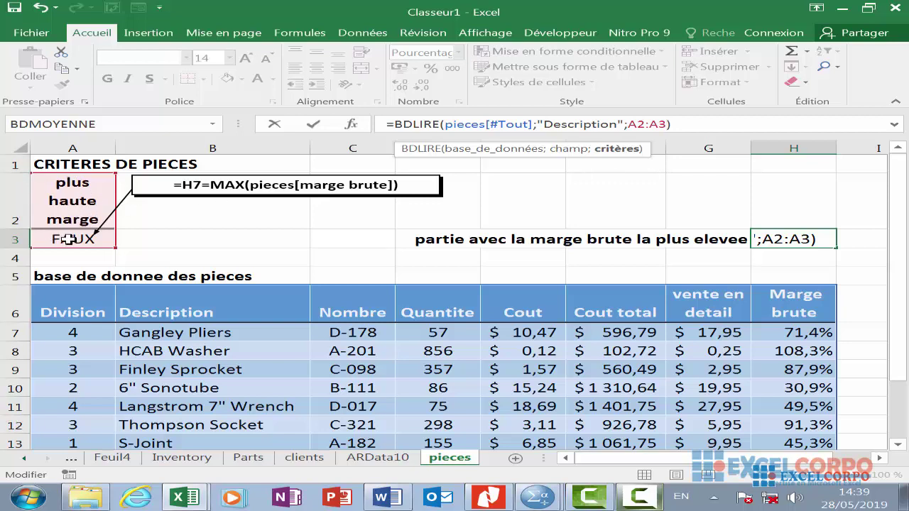
left_click(678, 122)
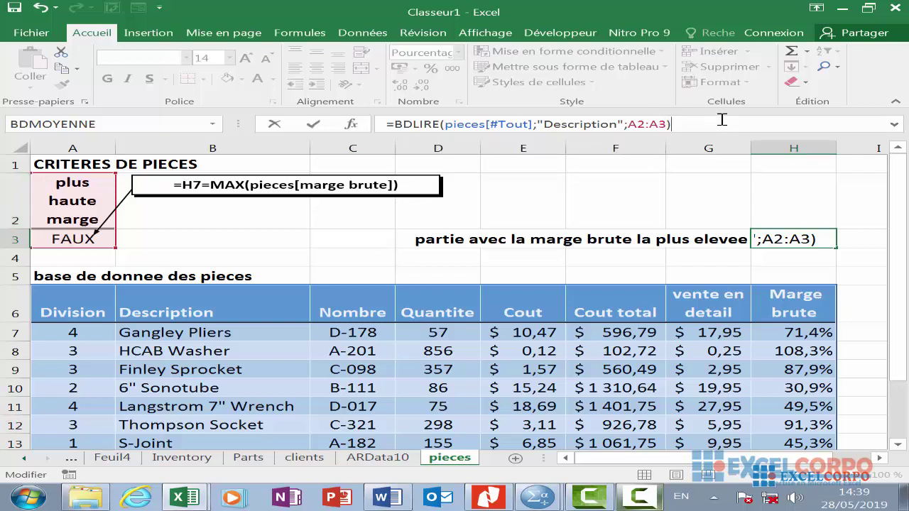
key("Return")
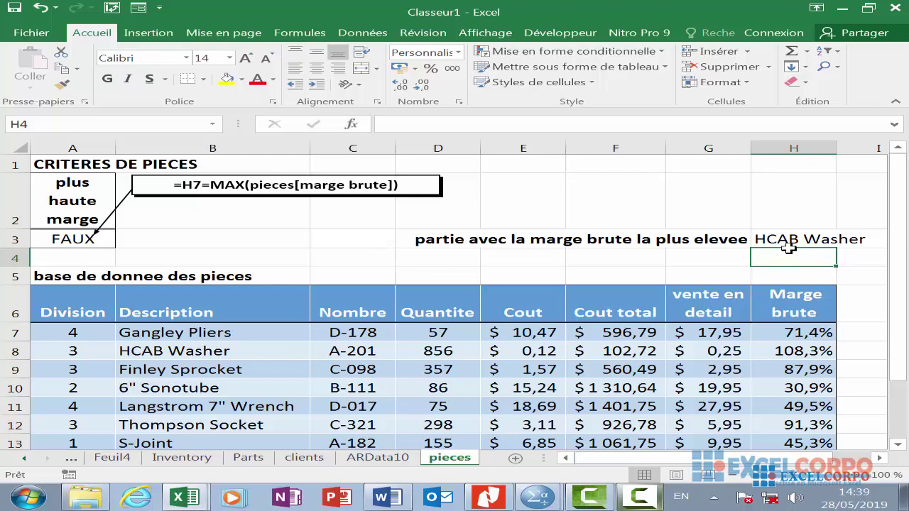
scroll(442, 314, "down", 2)
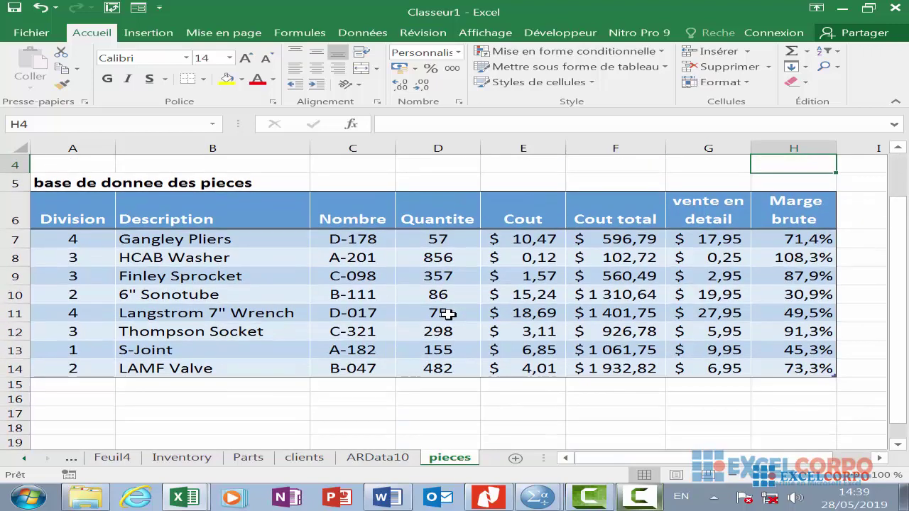
scroll(473, 304, "up", 2)
scroll(446, 304, "down", 1)
scroll(444, 304, "down", 2)
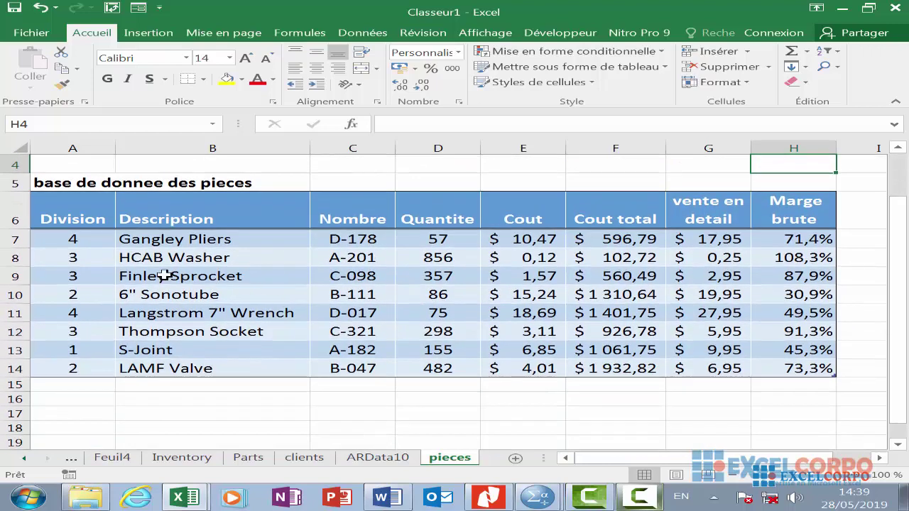
scroll(613, 277, "up", 1)
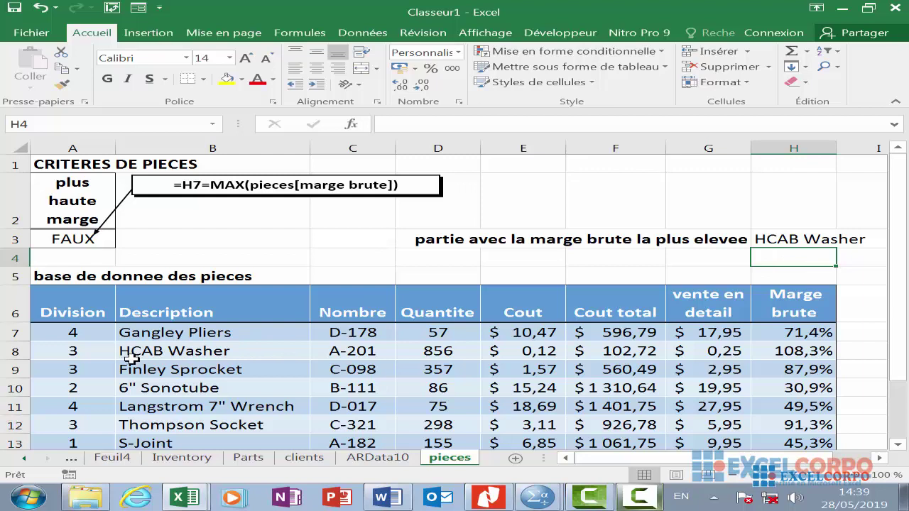
left_click(639, 497)
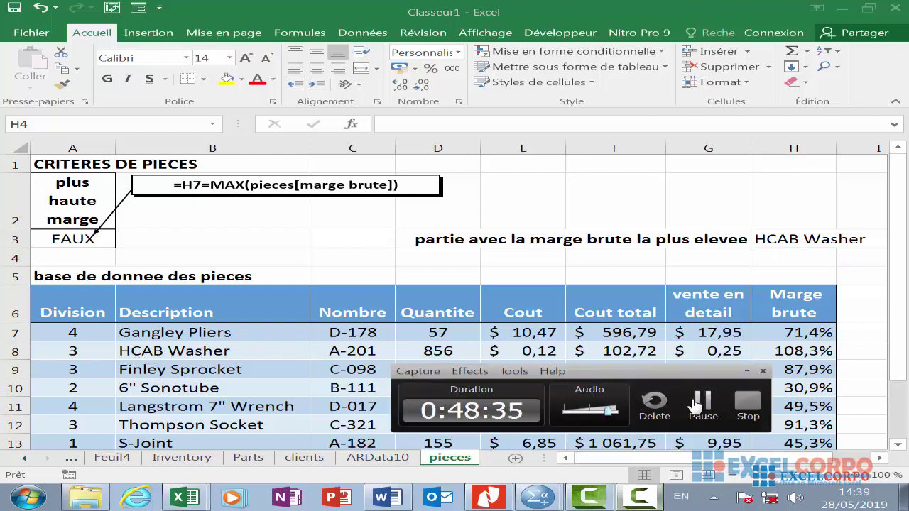
left_click(699, 404)
left_click(777, 241)
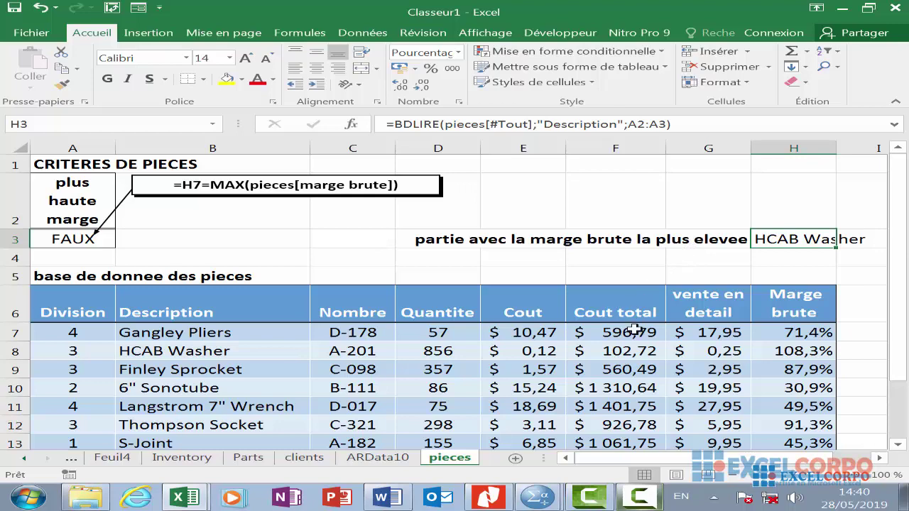
scroll(637, 355, "down", 2)
scroll(637, 354, "up", 2)
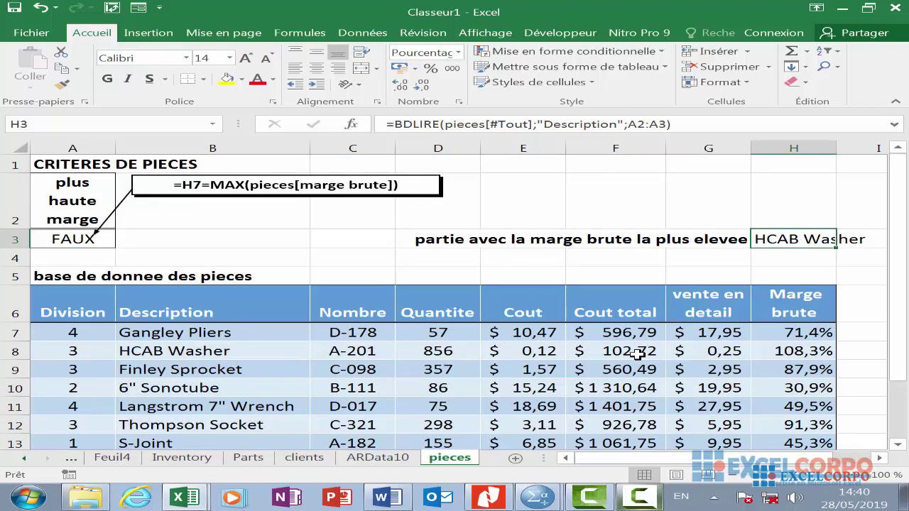